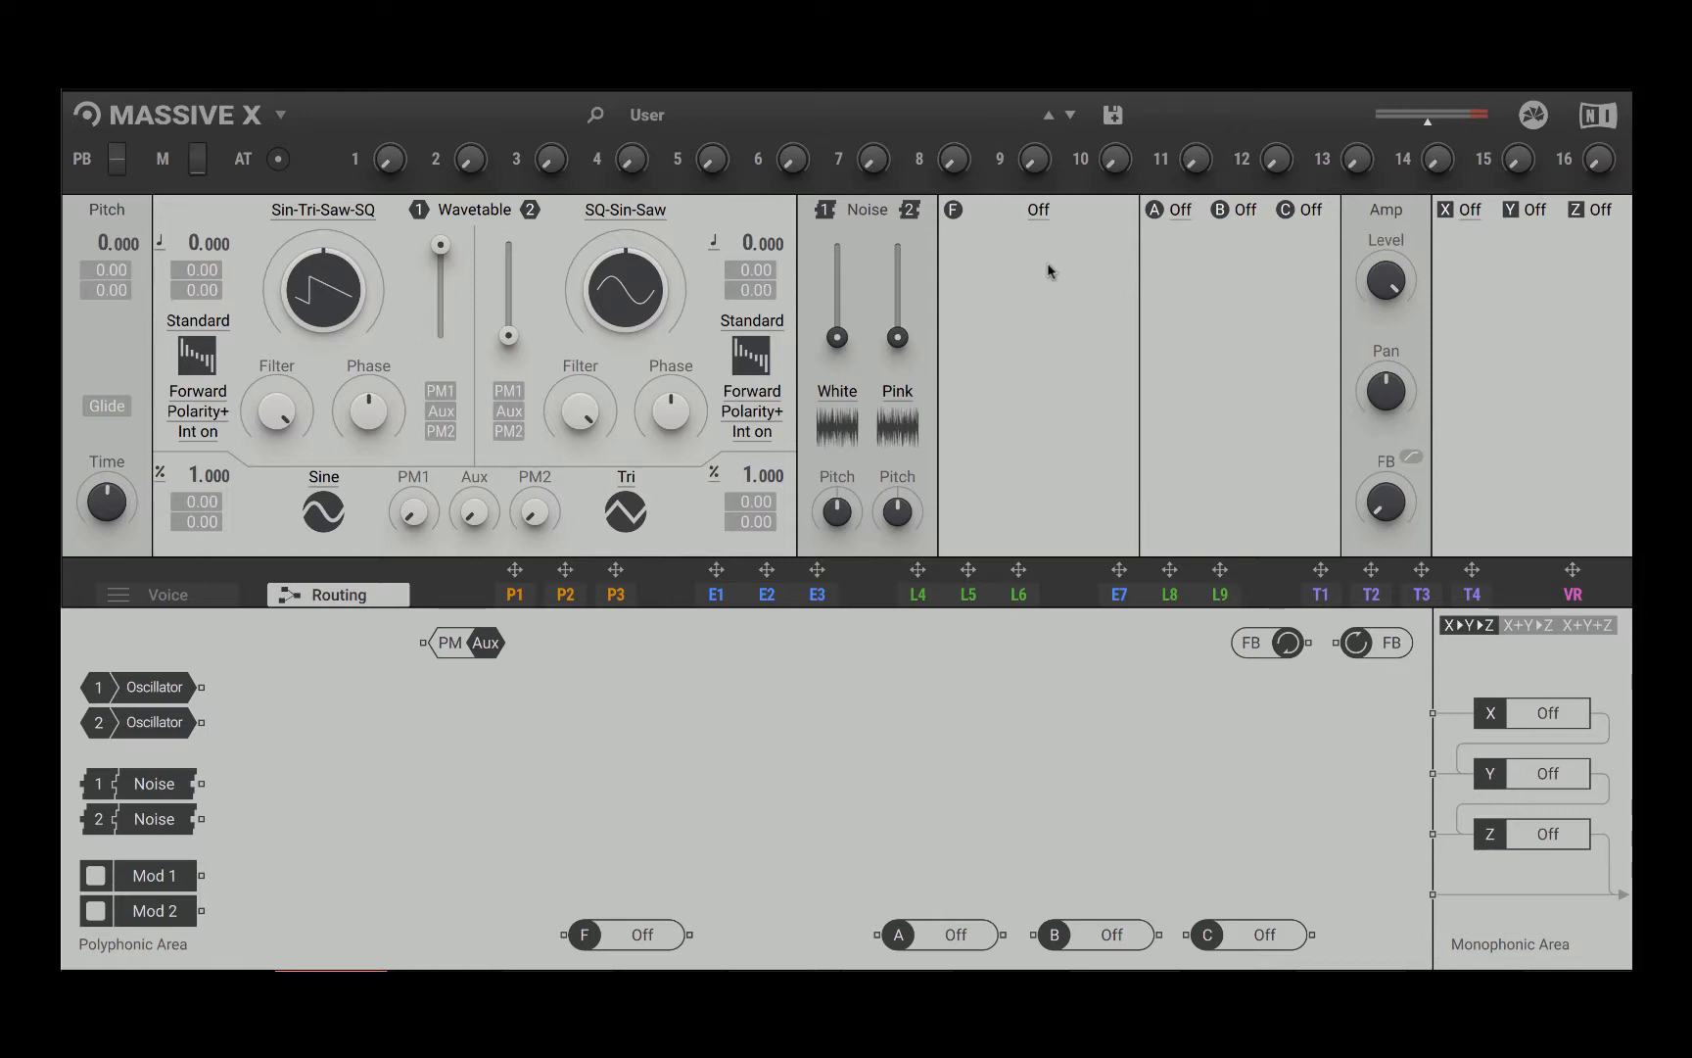
# Step: Move the filter module to the middle of the routing area and load the Creak filter type
pyautogui.moveTo(591, 939); pyautogui.dragTo(758, 727)
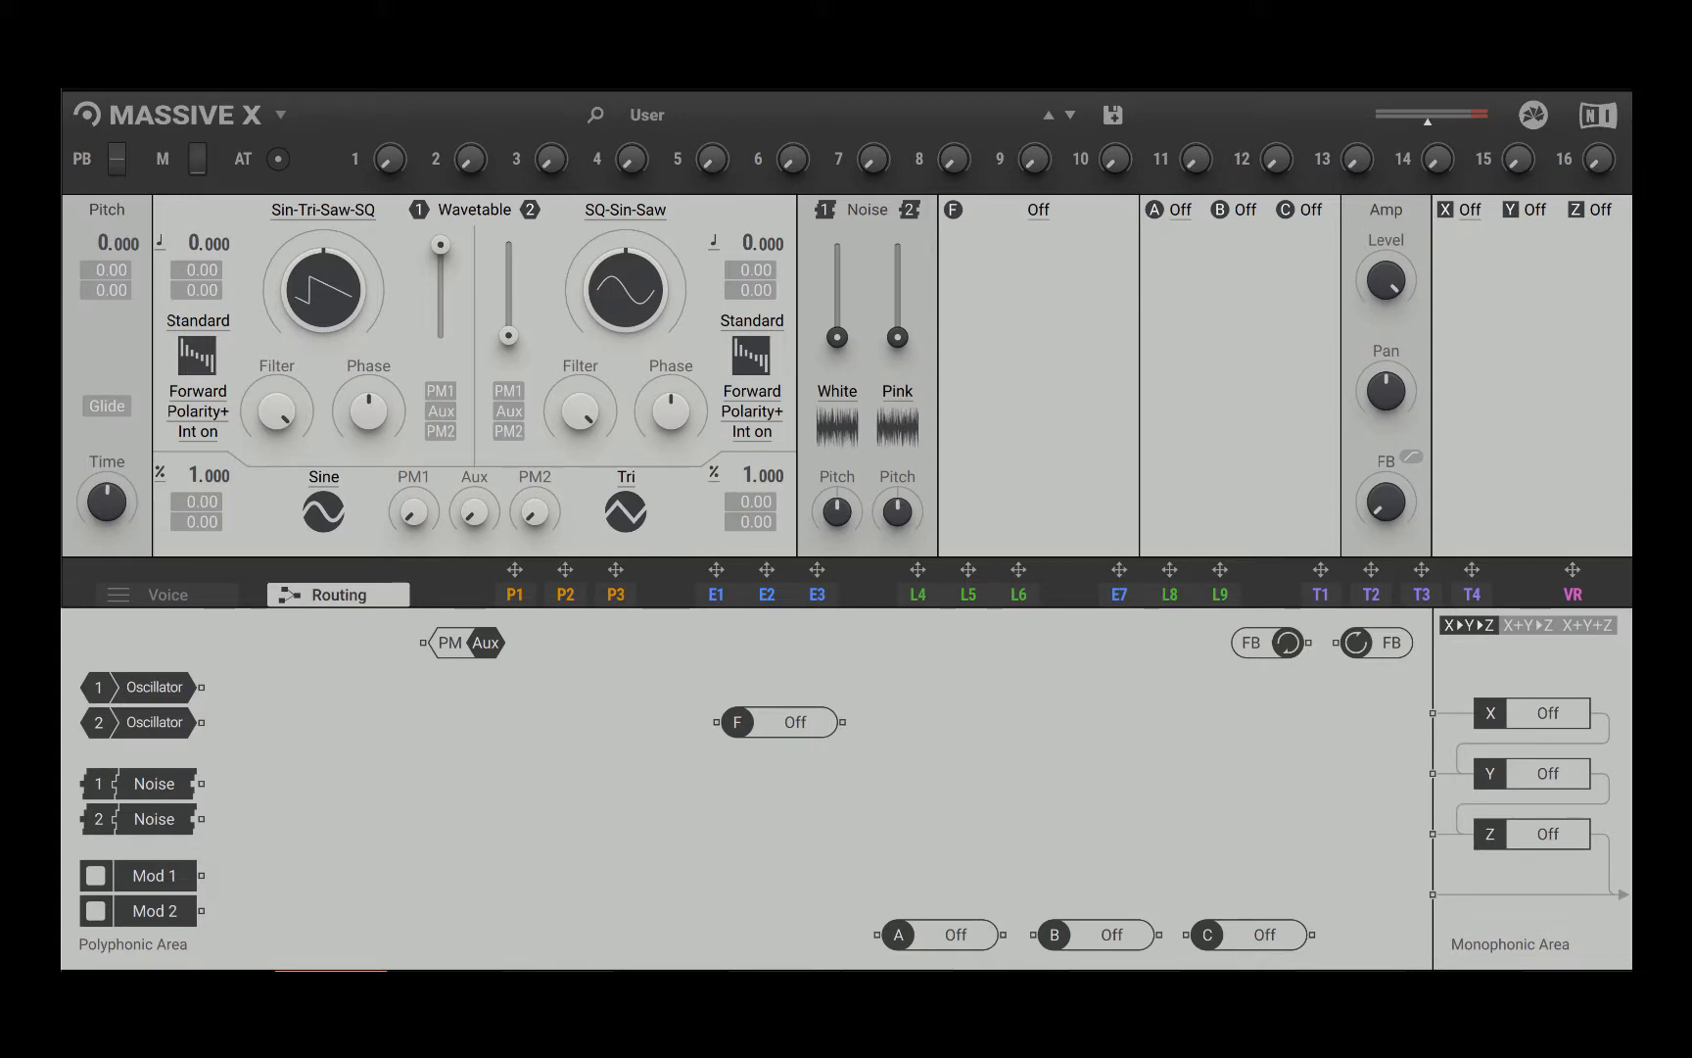
pyautogui.click(1038, 211)
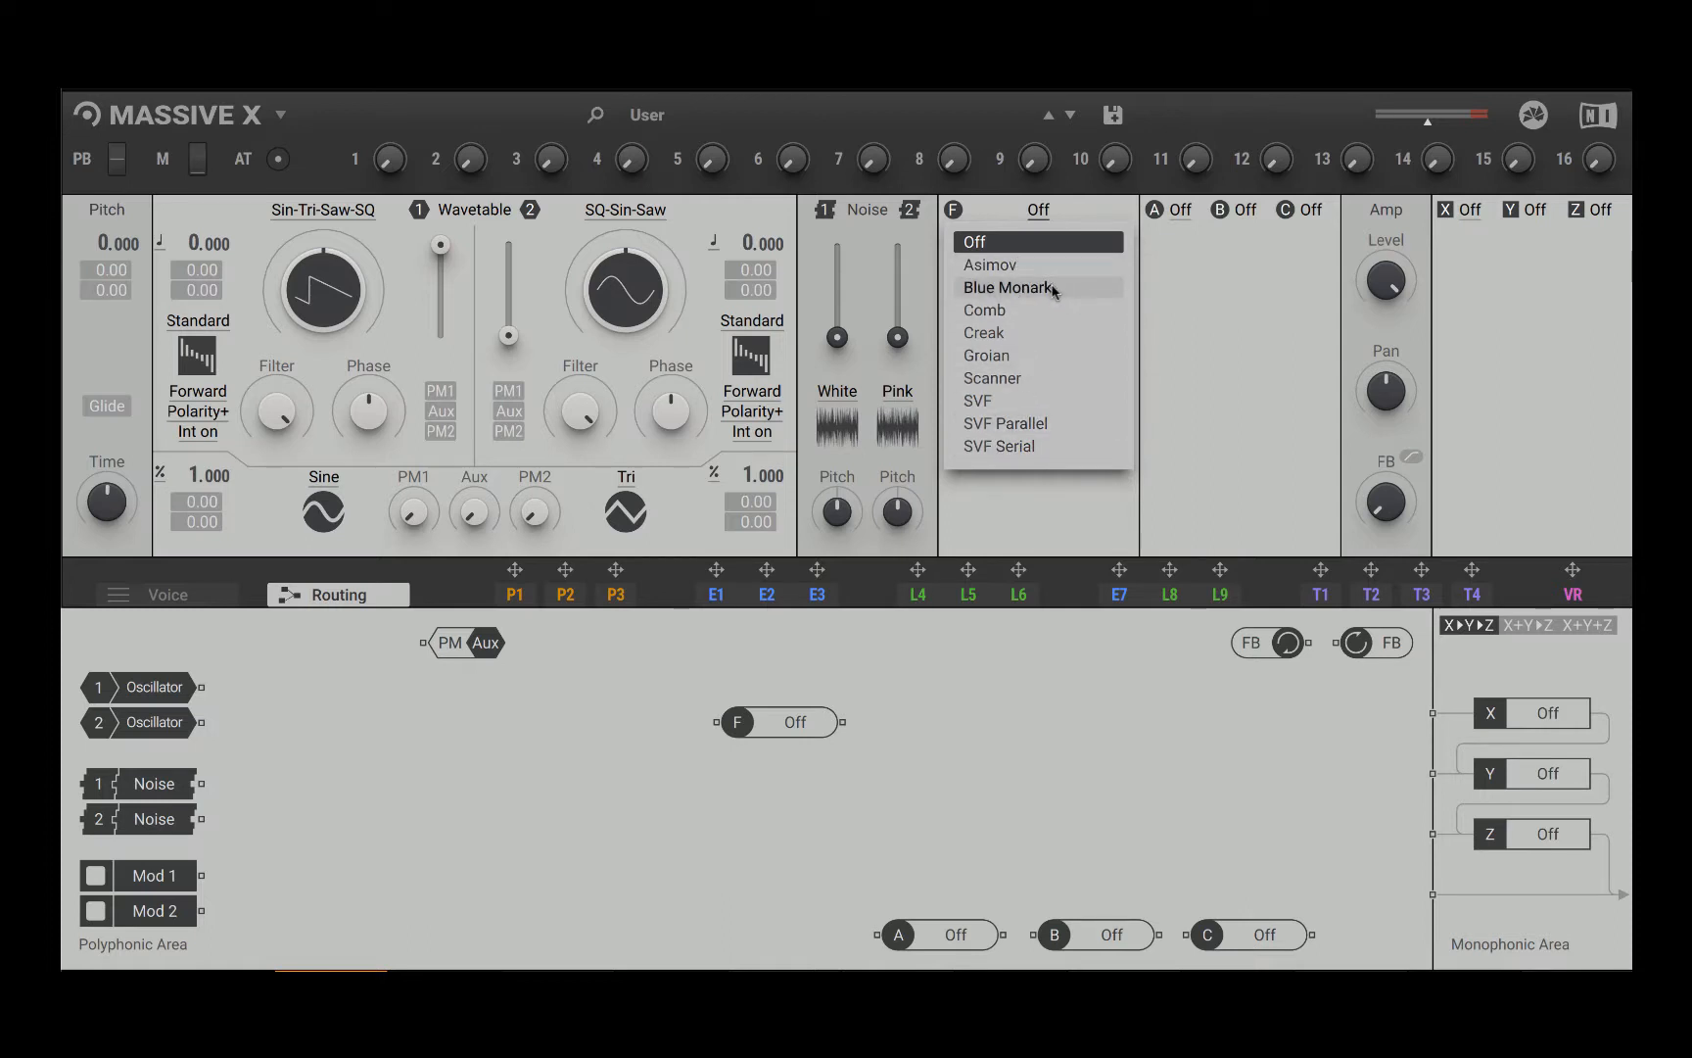
pyautogui.click(1066, 336)
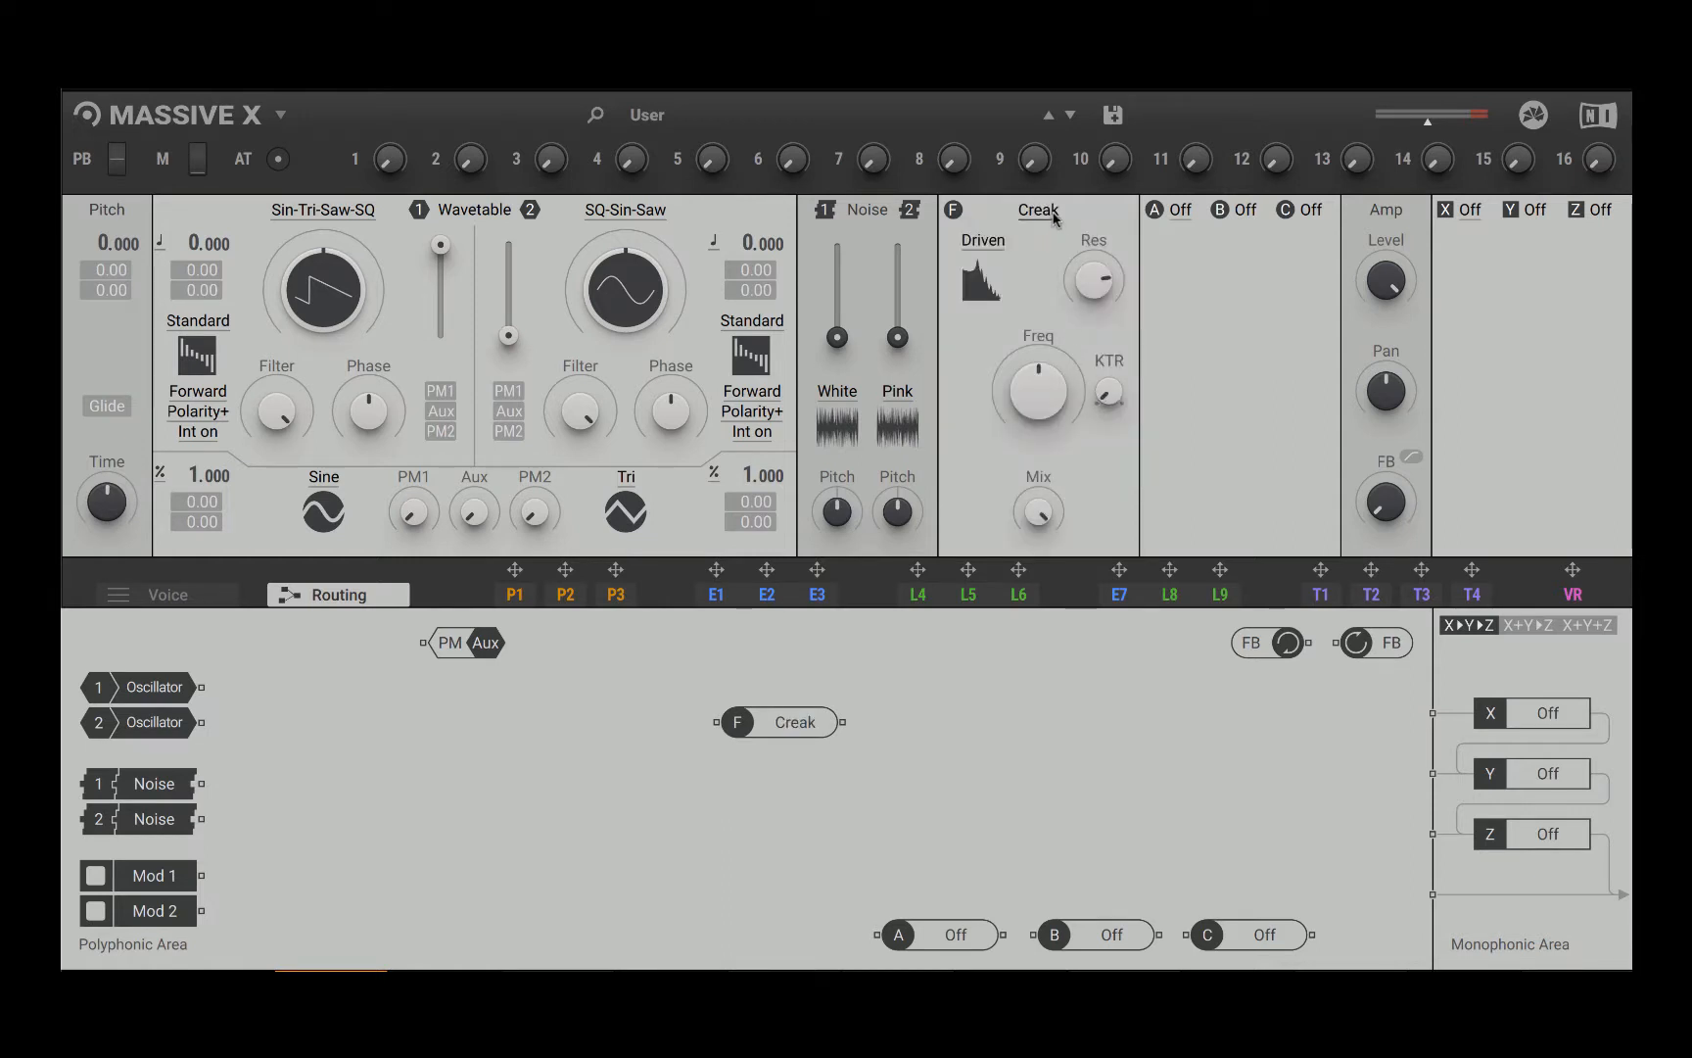
# Step: Try the Groian, Scanner, SVF, SVF Parallel and SVF Serial filter types one after another
pyautogui.click(1052, 216)
pyautogui.click(1051, 365)
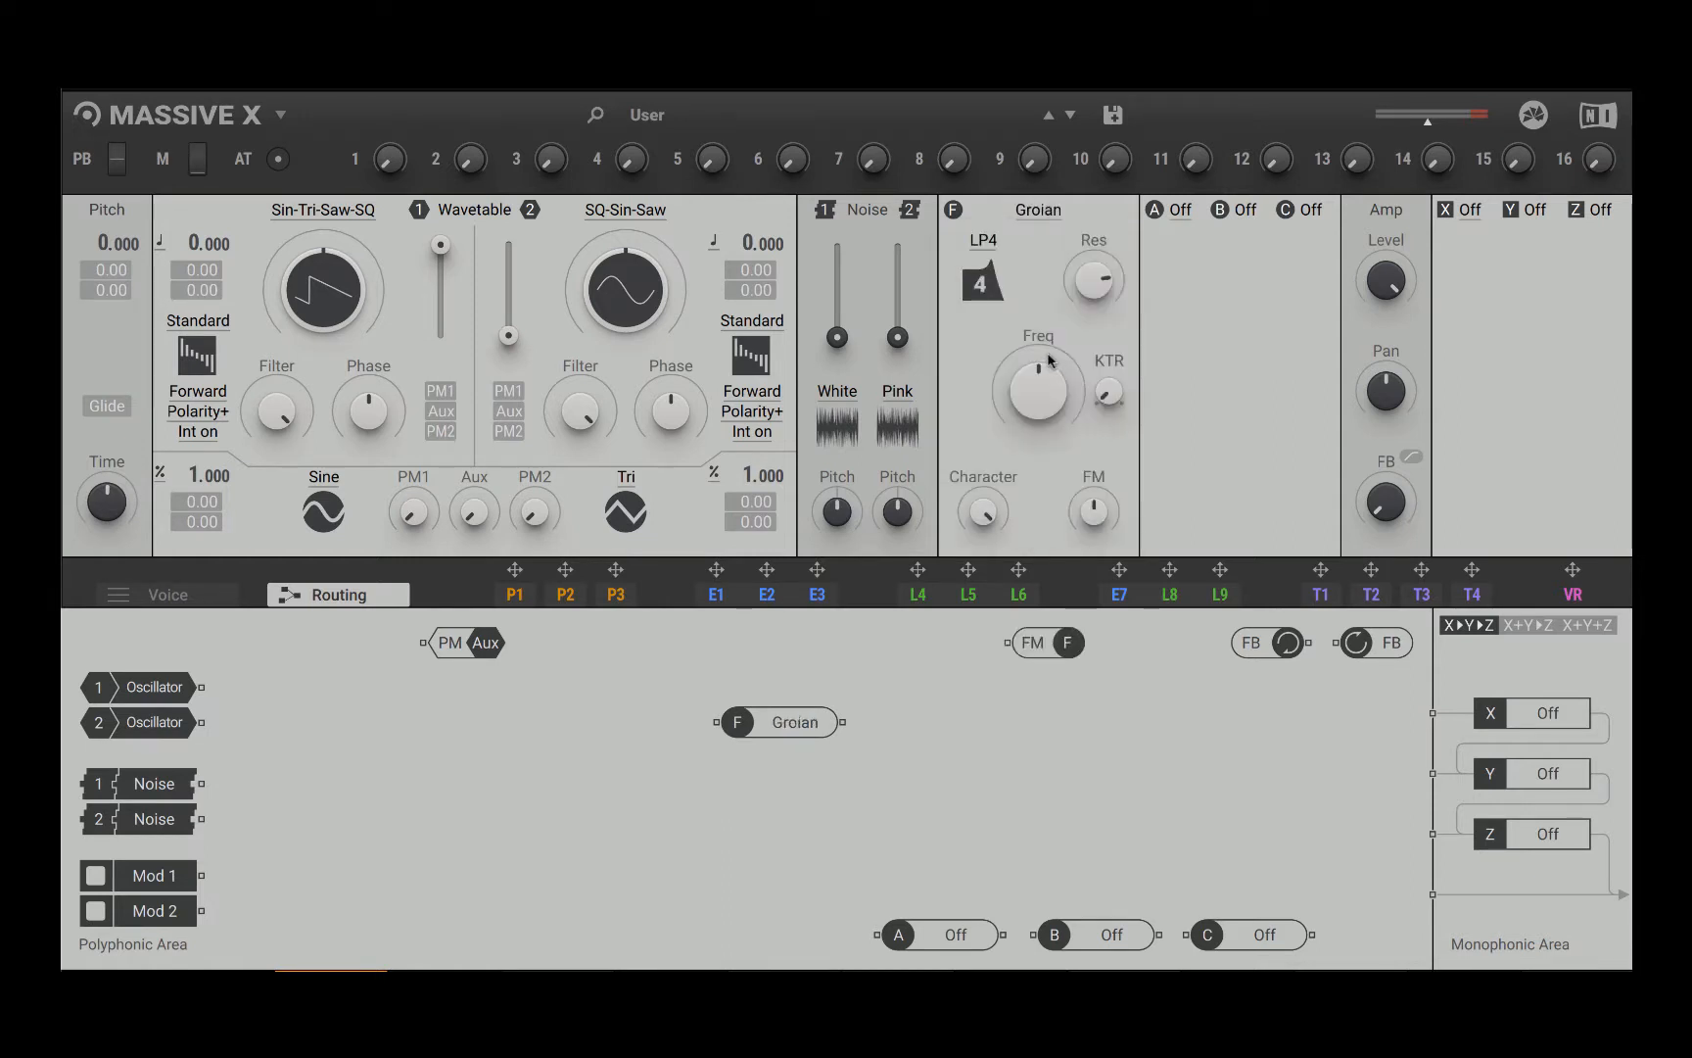
pyautogui.click(1038, 217)
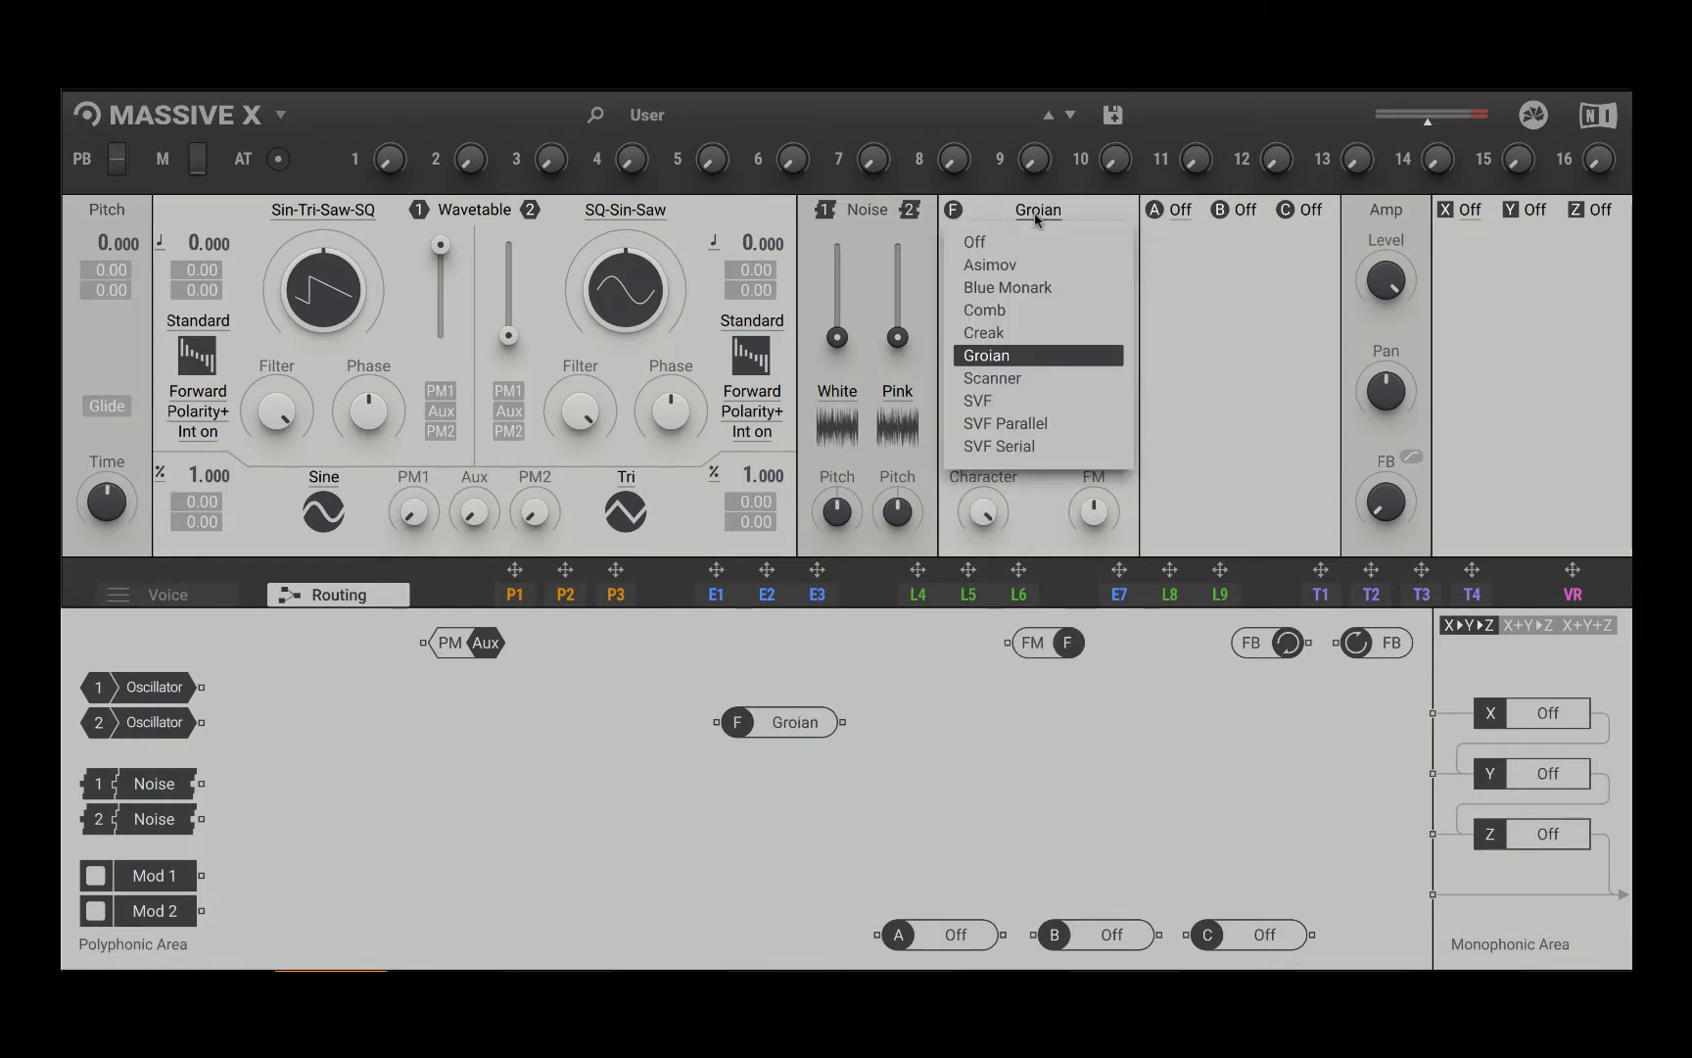
pyautogui.click(1022, 388)
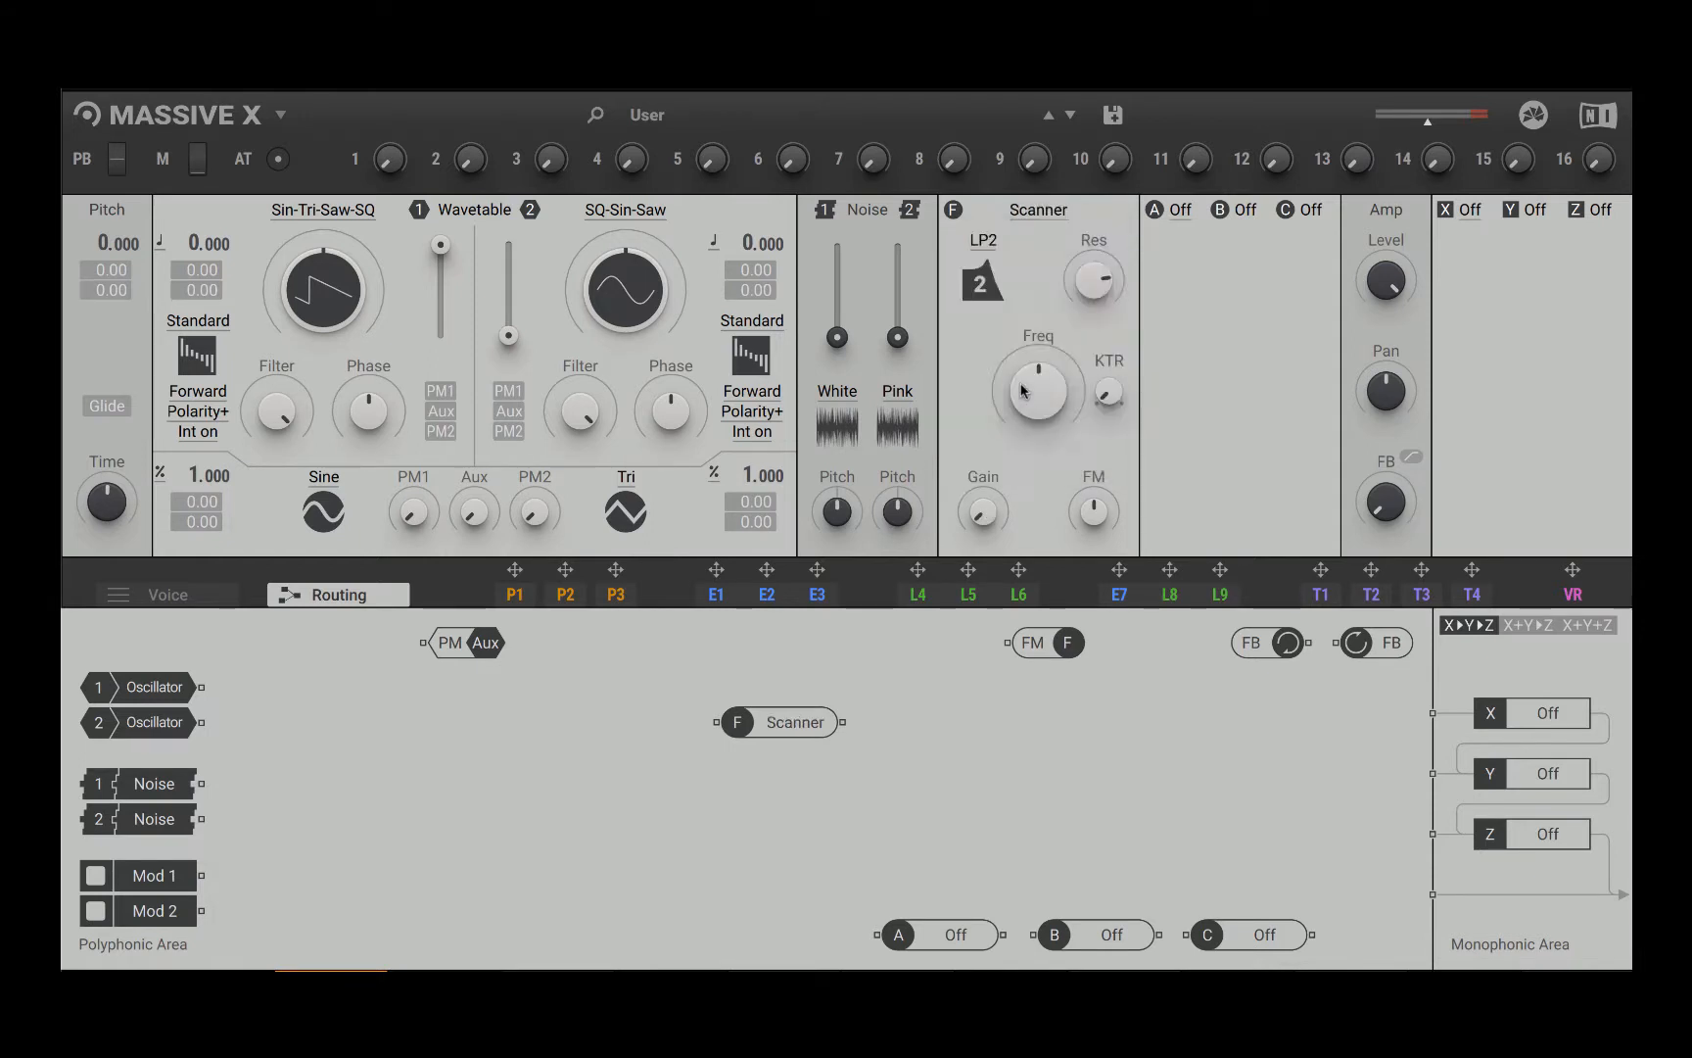
pyautogui.click(1033, 221)
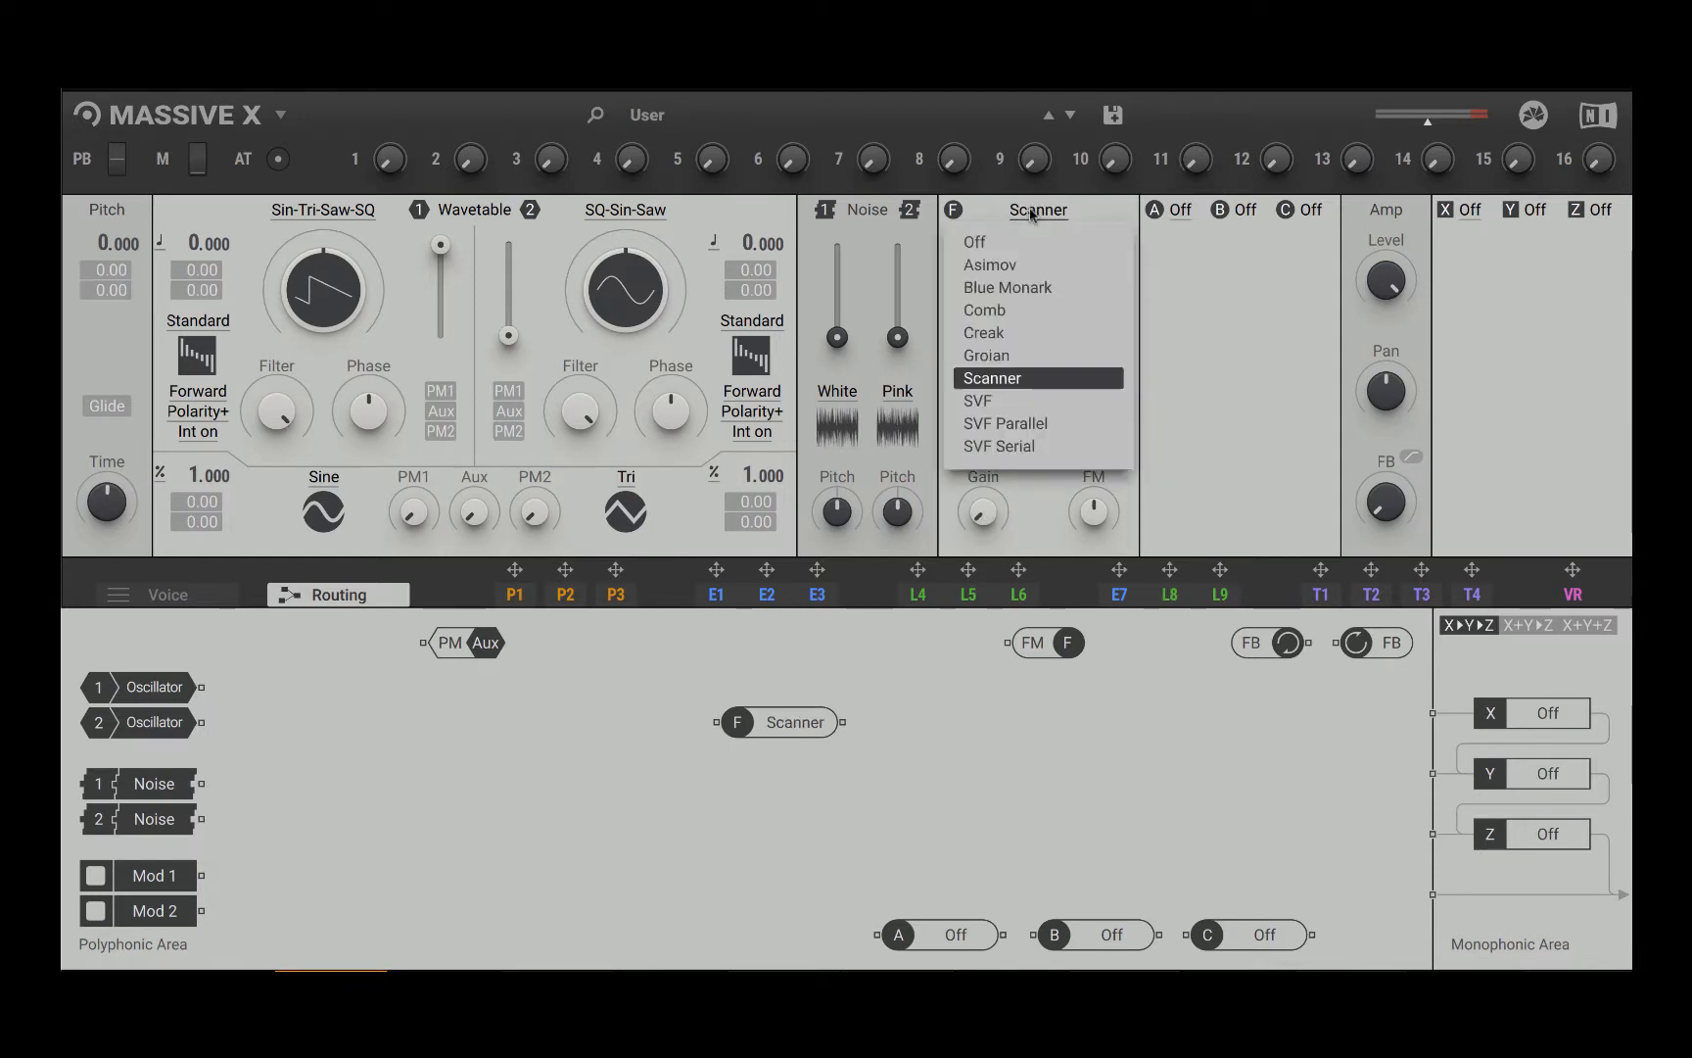
pyautogui.click(1011, 406)
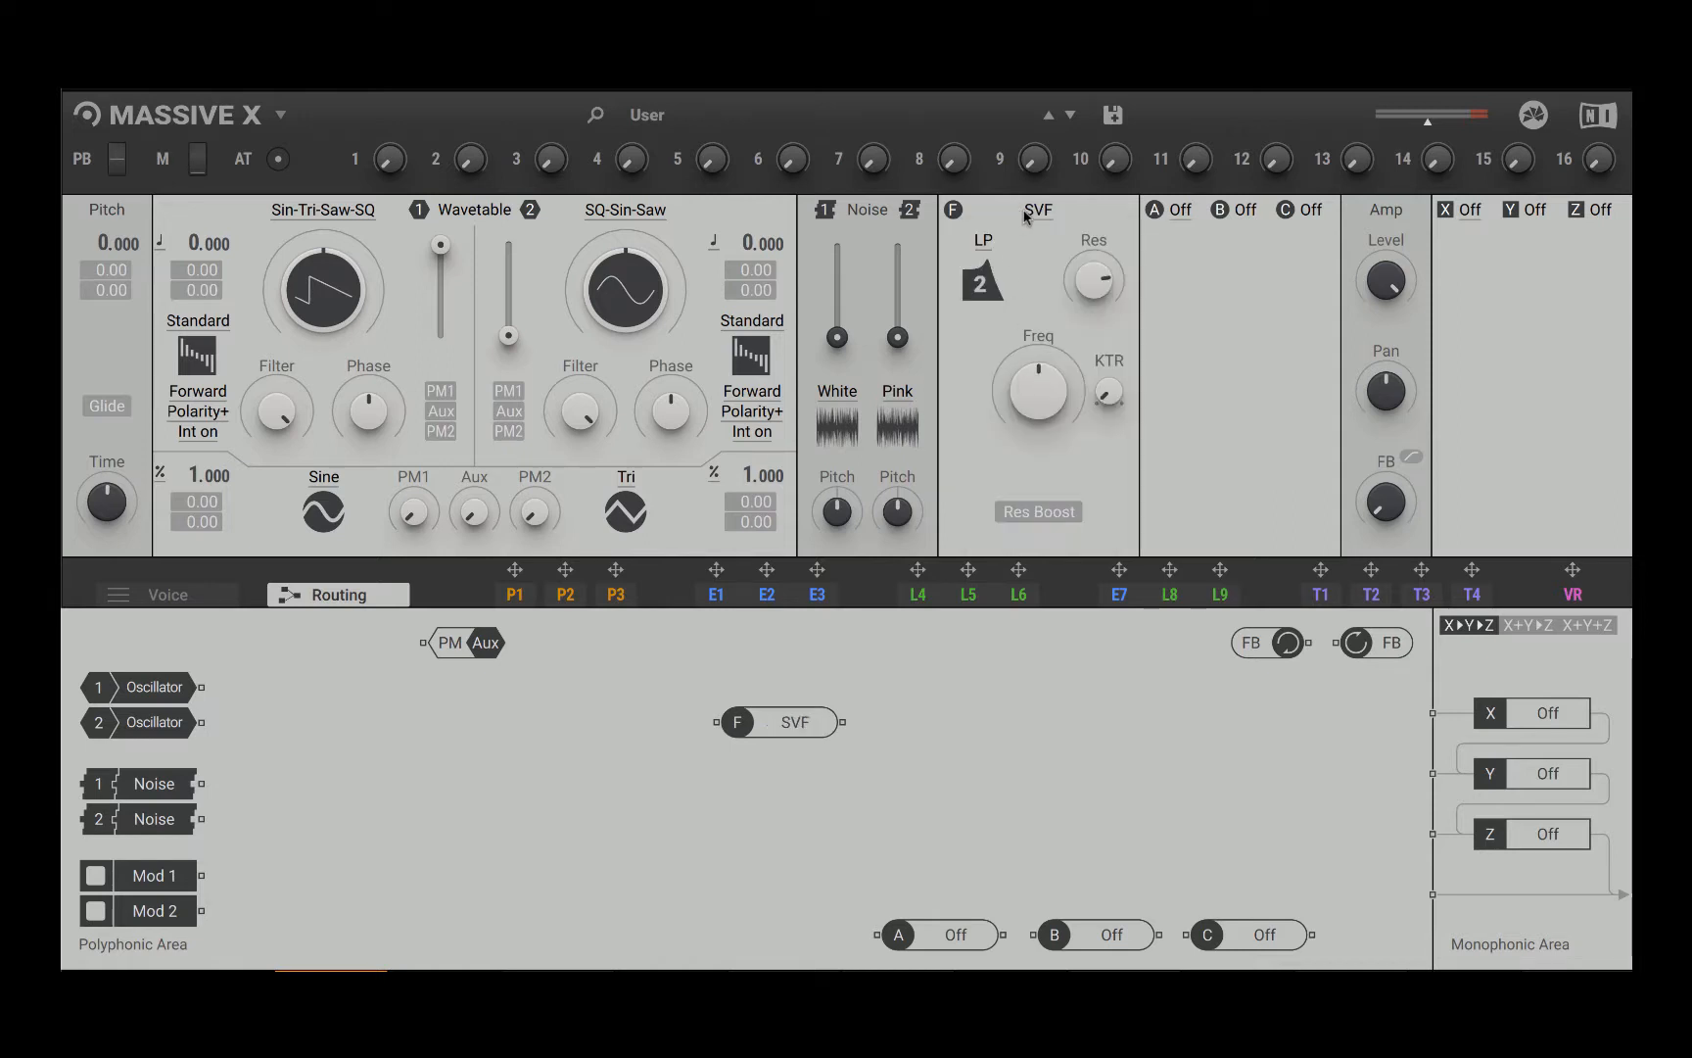
pyautogui.click(1025, 217)
pyautogui.click(1027, 416)
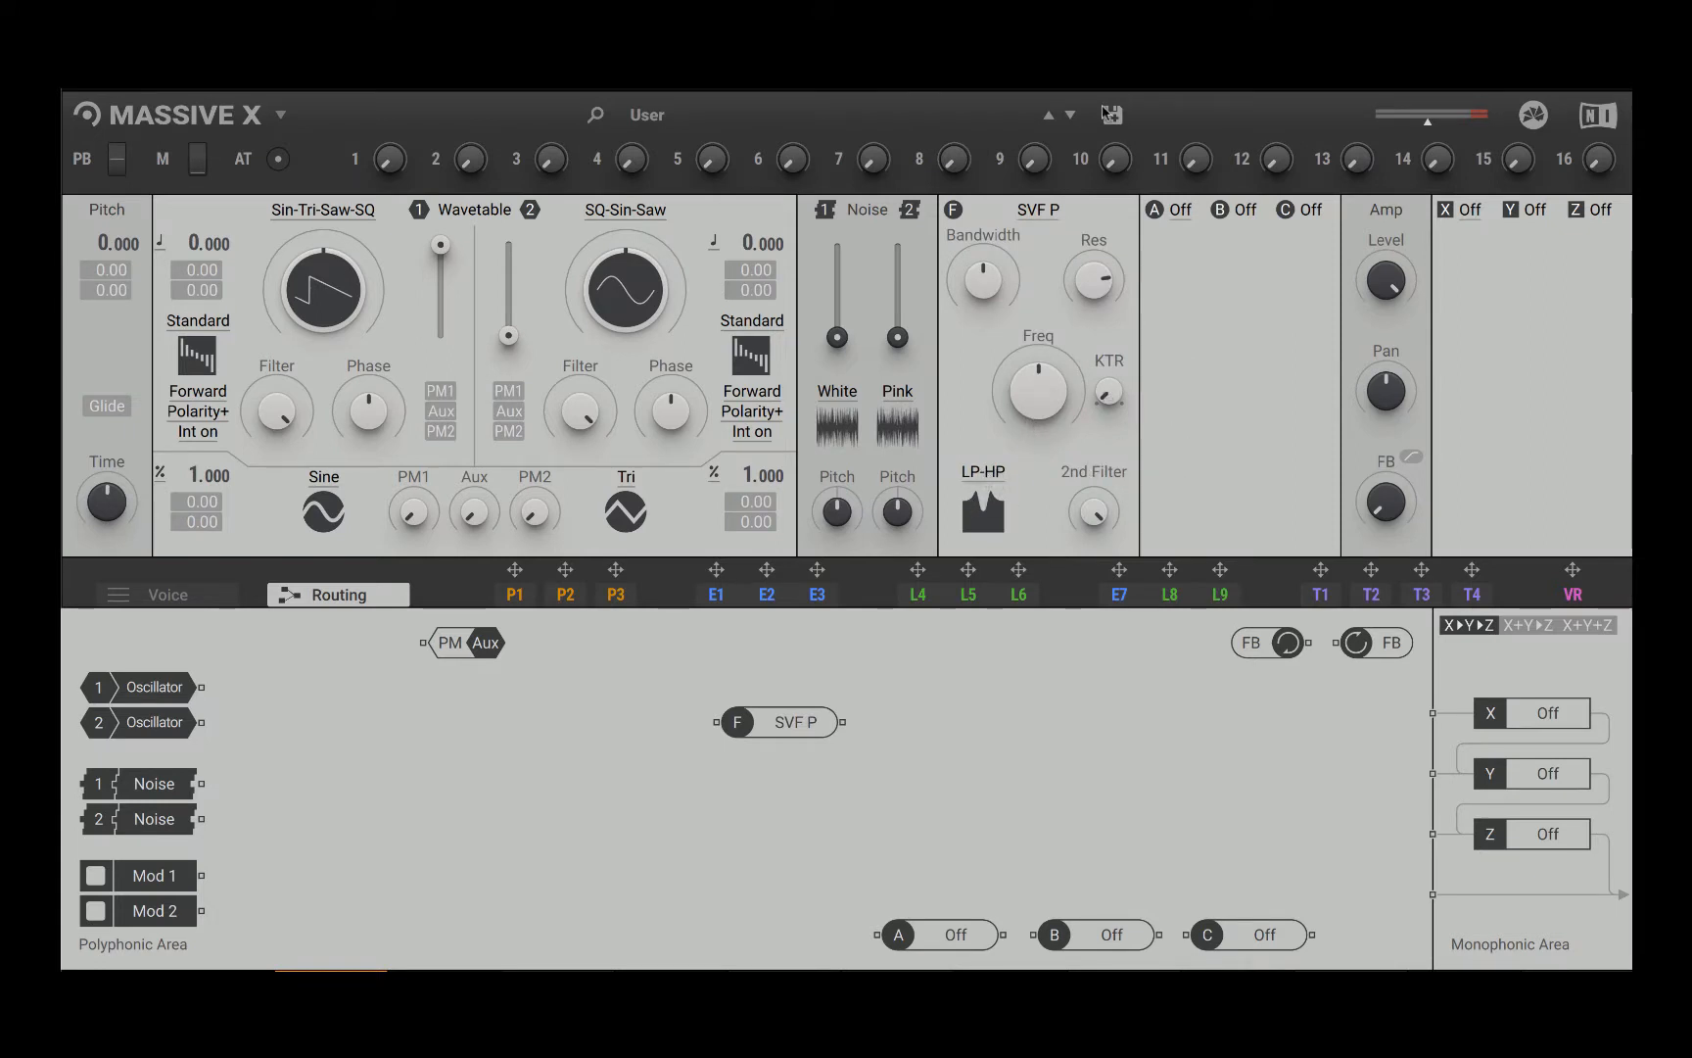
pyautogui.click(1052, 221)
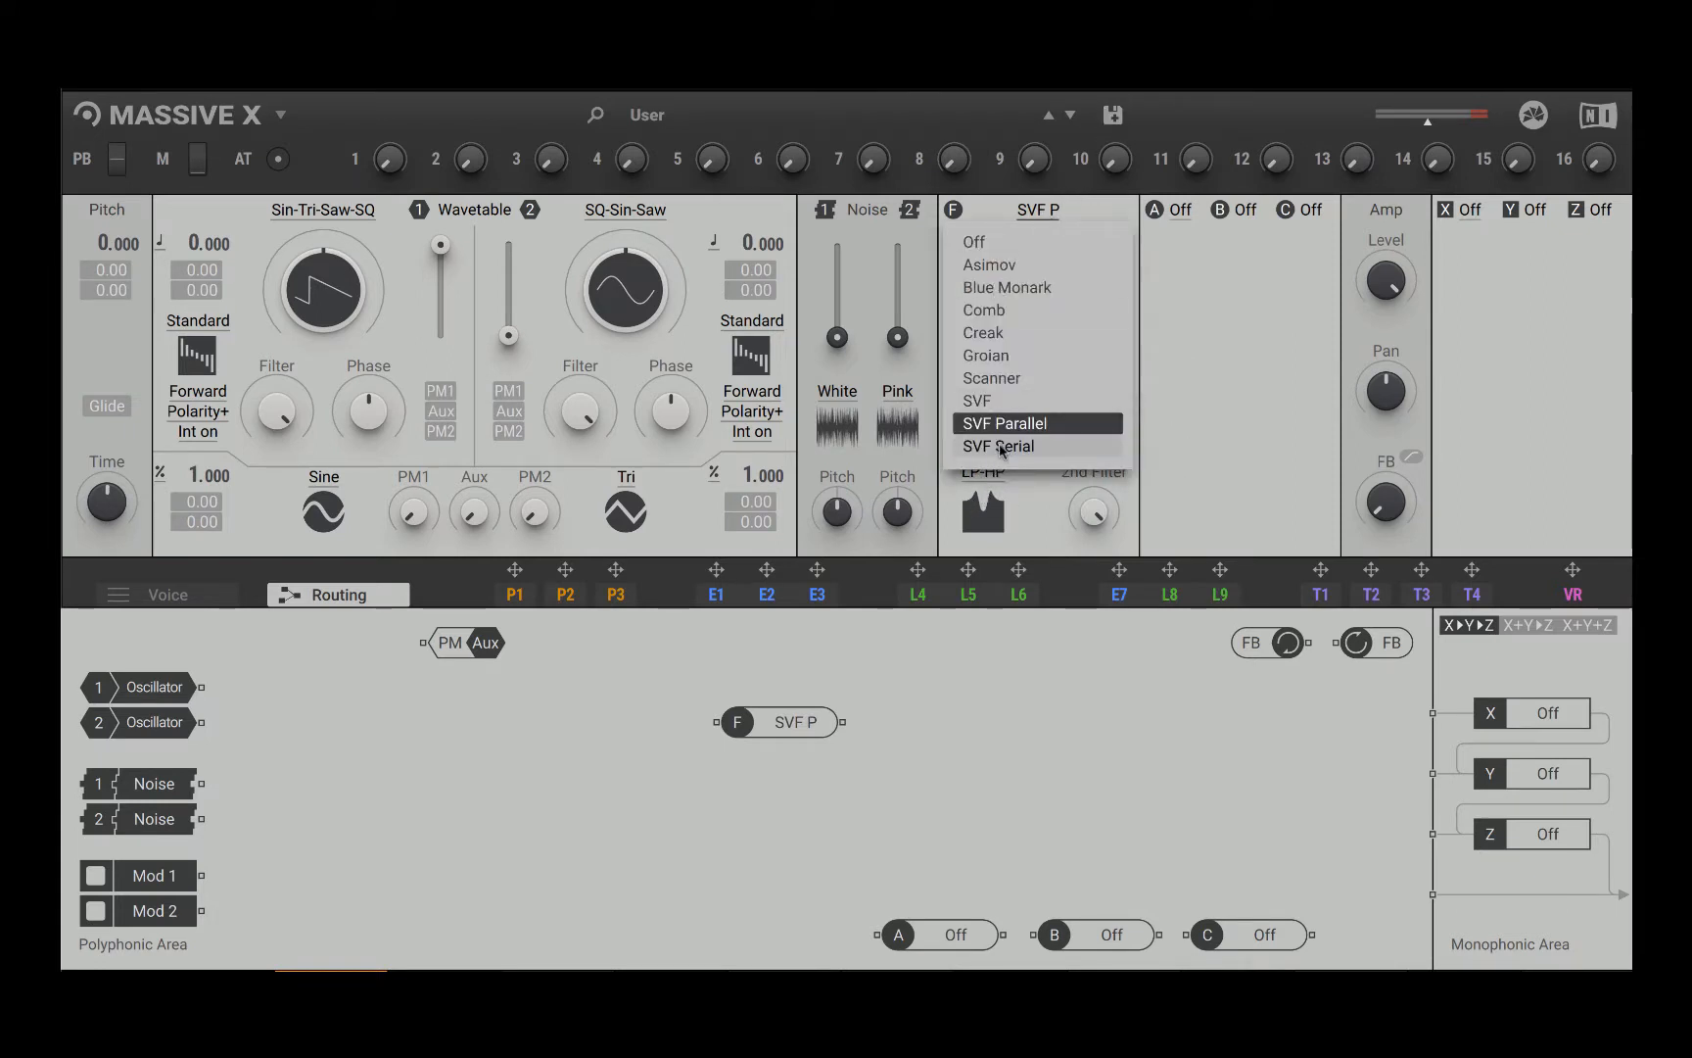
pyautogui.click(1001, 448)
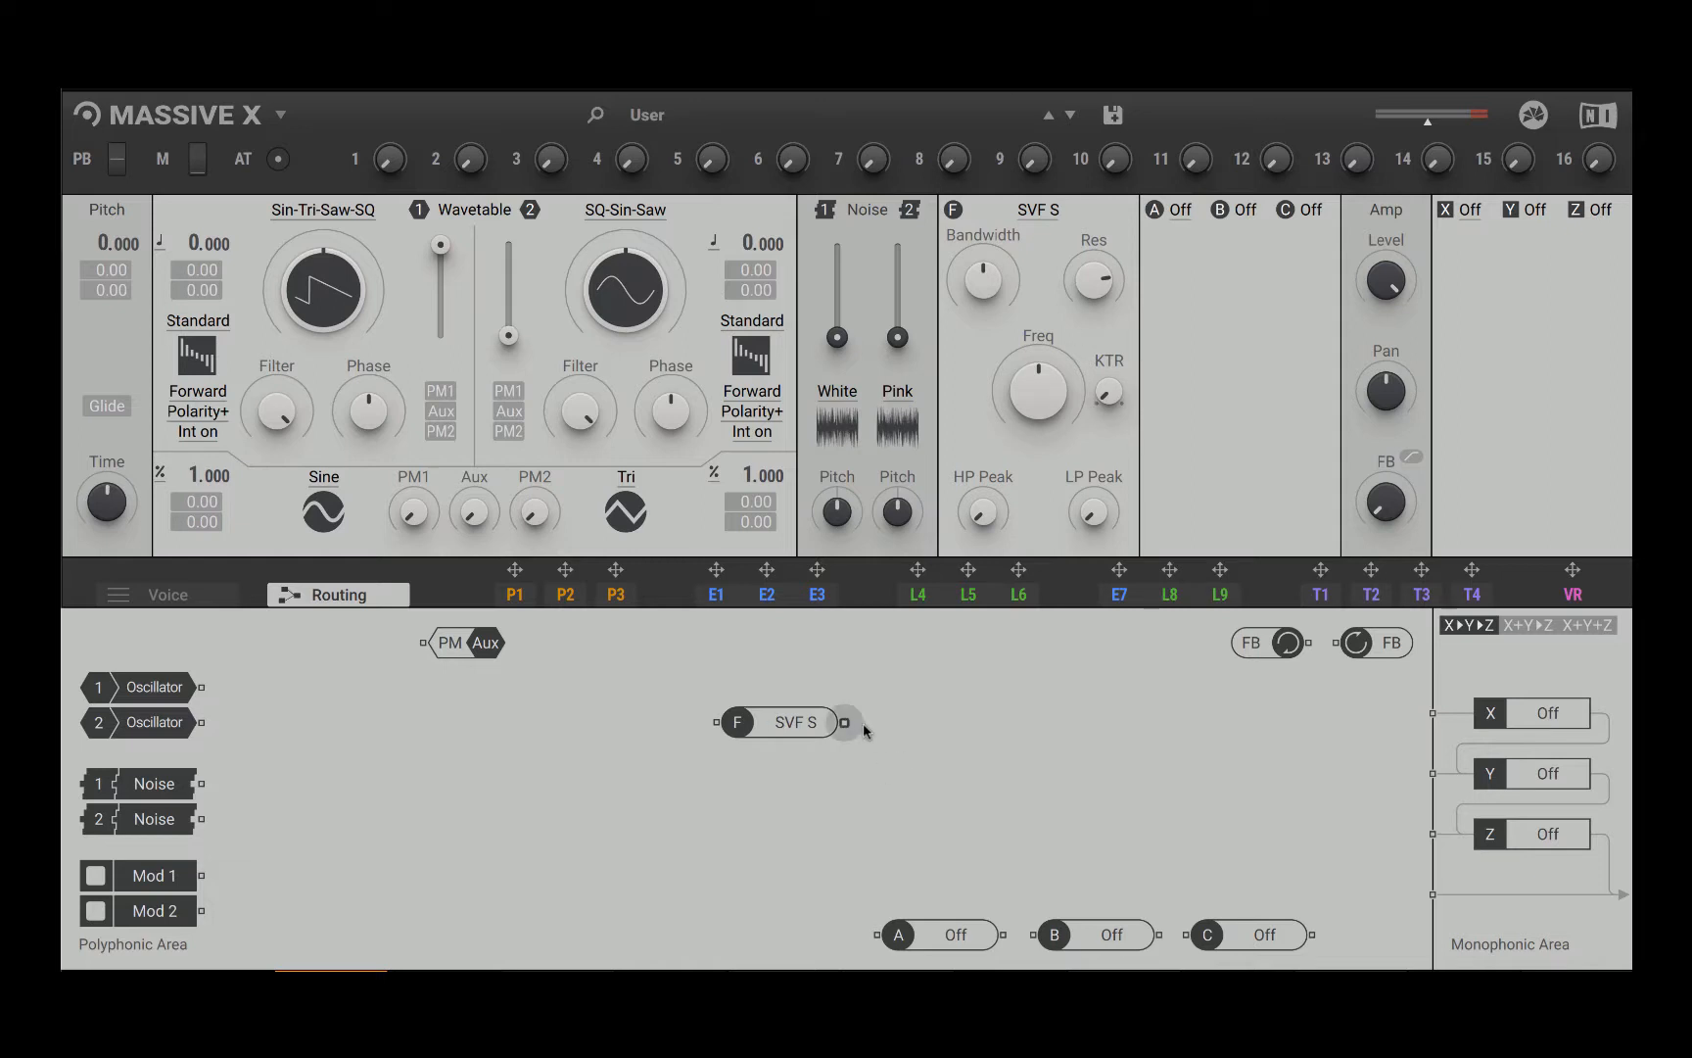
# Step: Load the Scanner filter type and spread the filter and its FM module apart in the routing area
pyautogui.click(1050, 218)
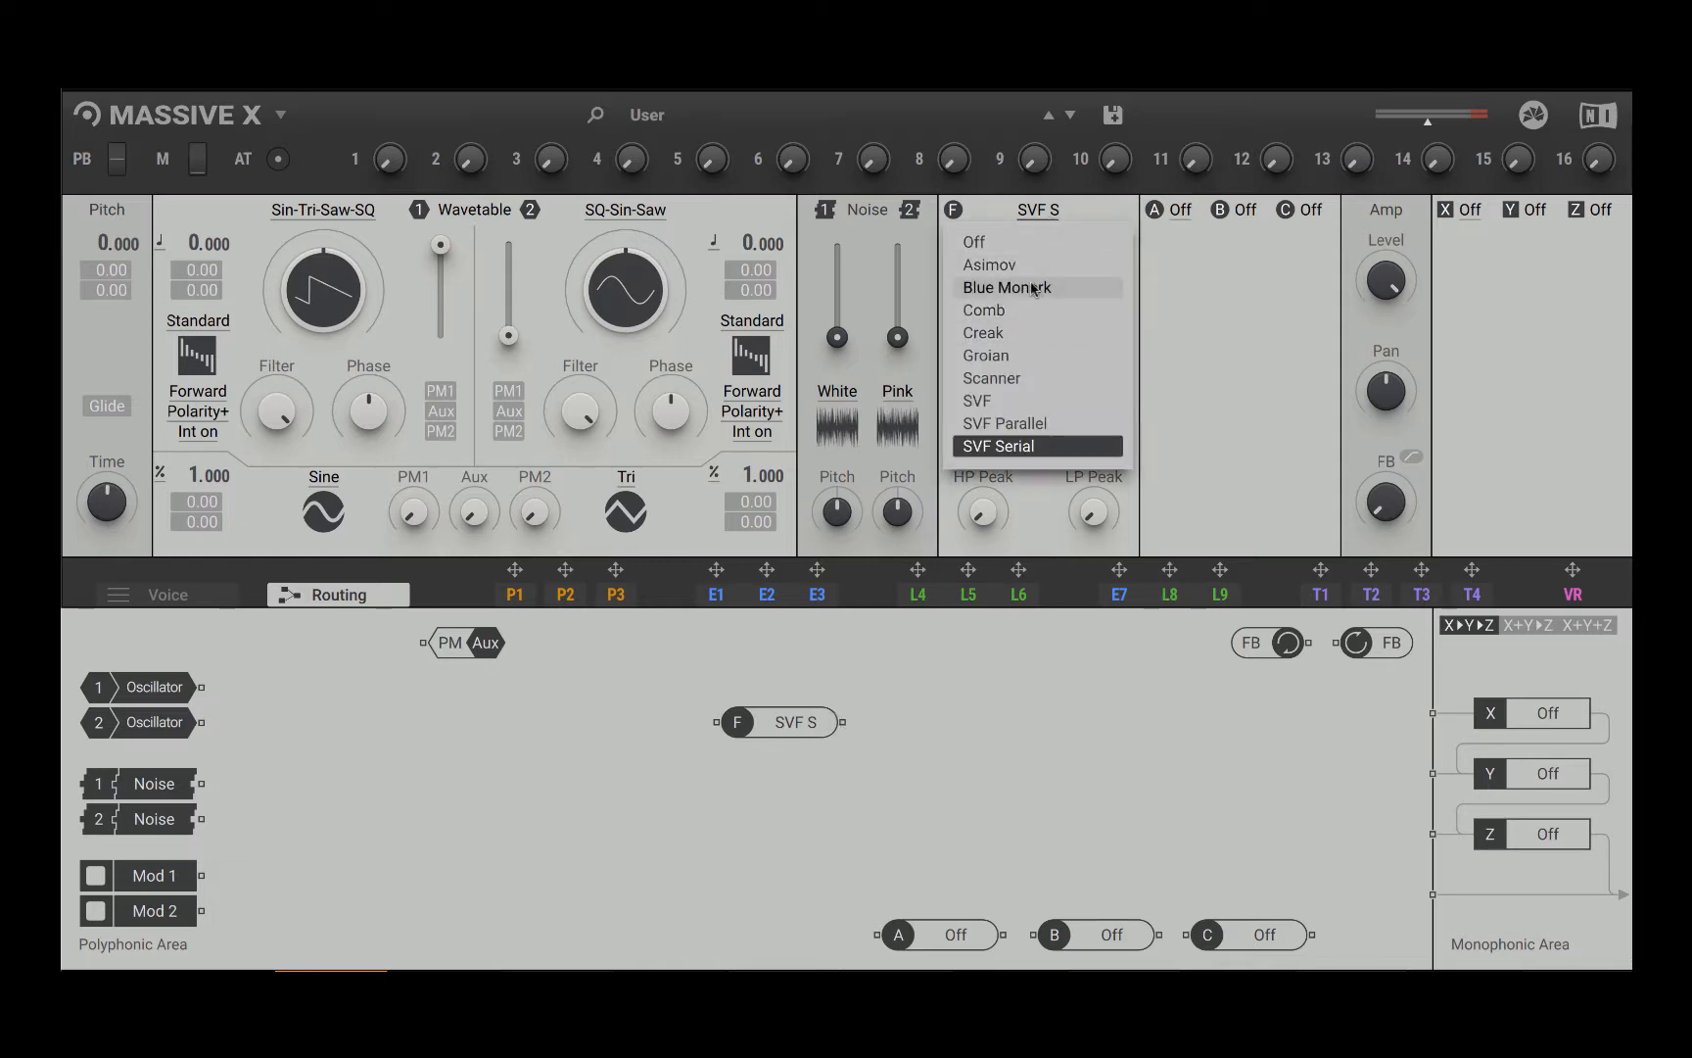
pyautogui.click(1018, 380)
pyautogui.moveTo(1059, 638); pyautogui.dragTo(1046, 758)
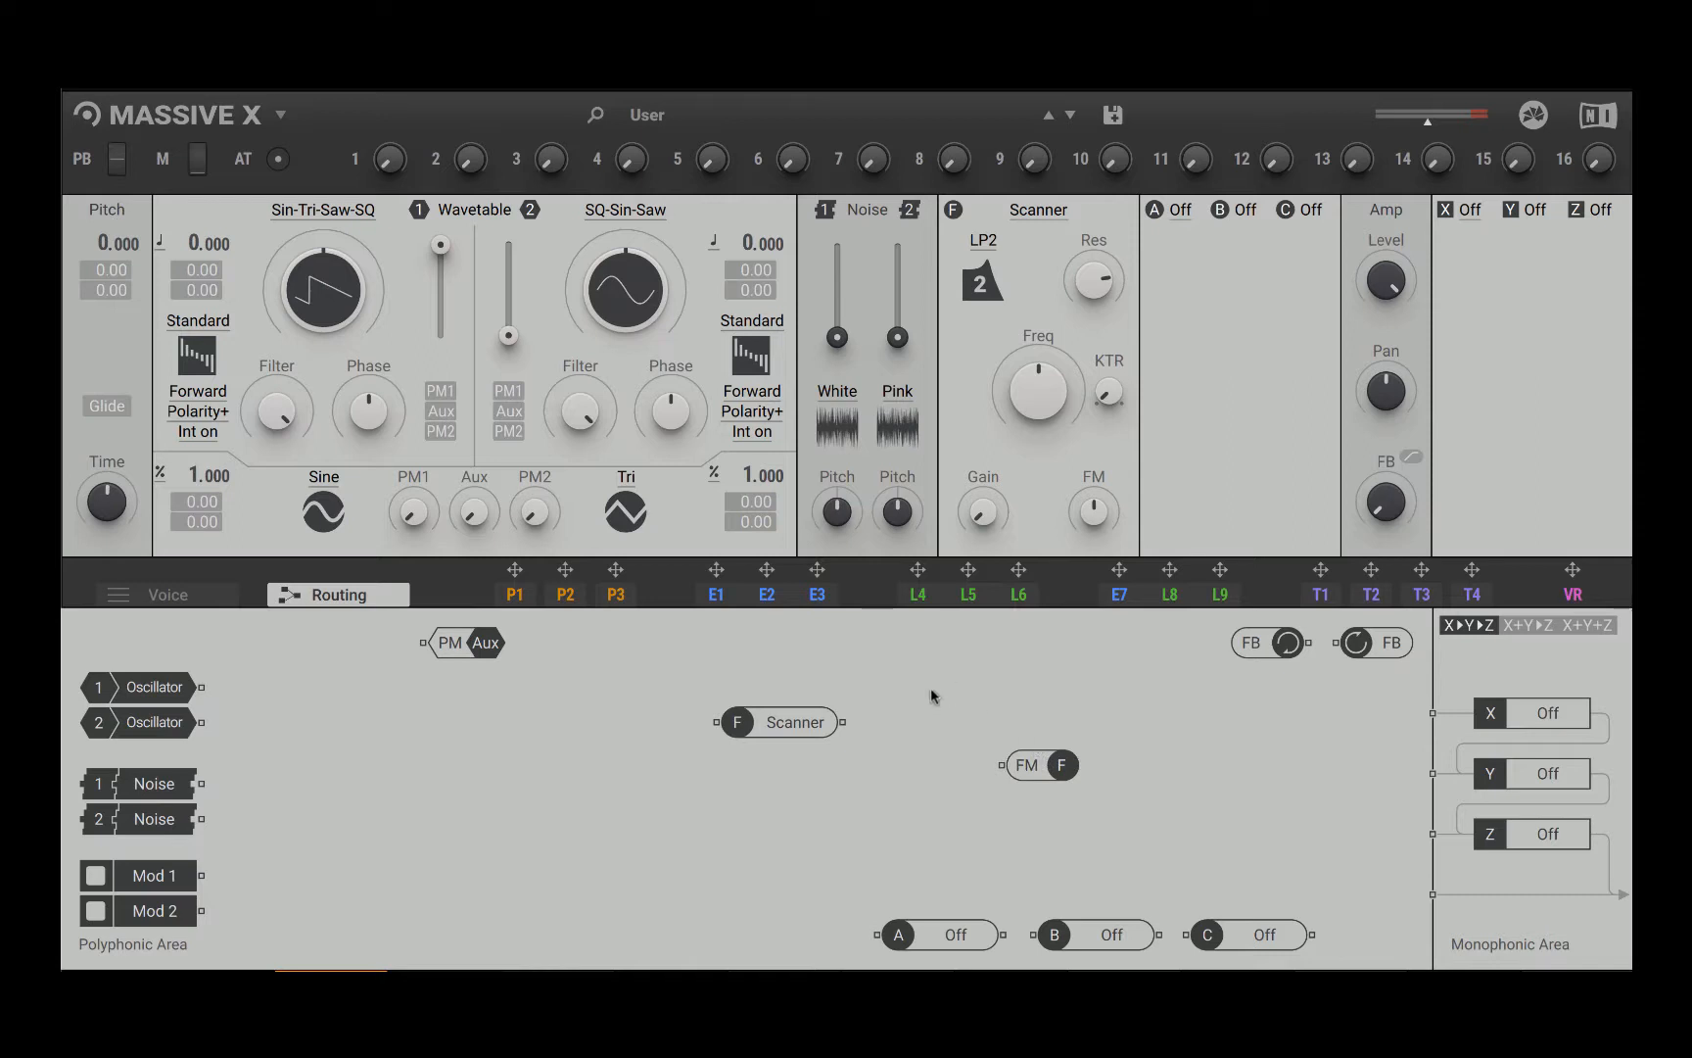
pyautogui.moveTo(786, 727); pyautogui.dragTo(923, 669)
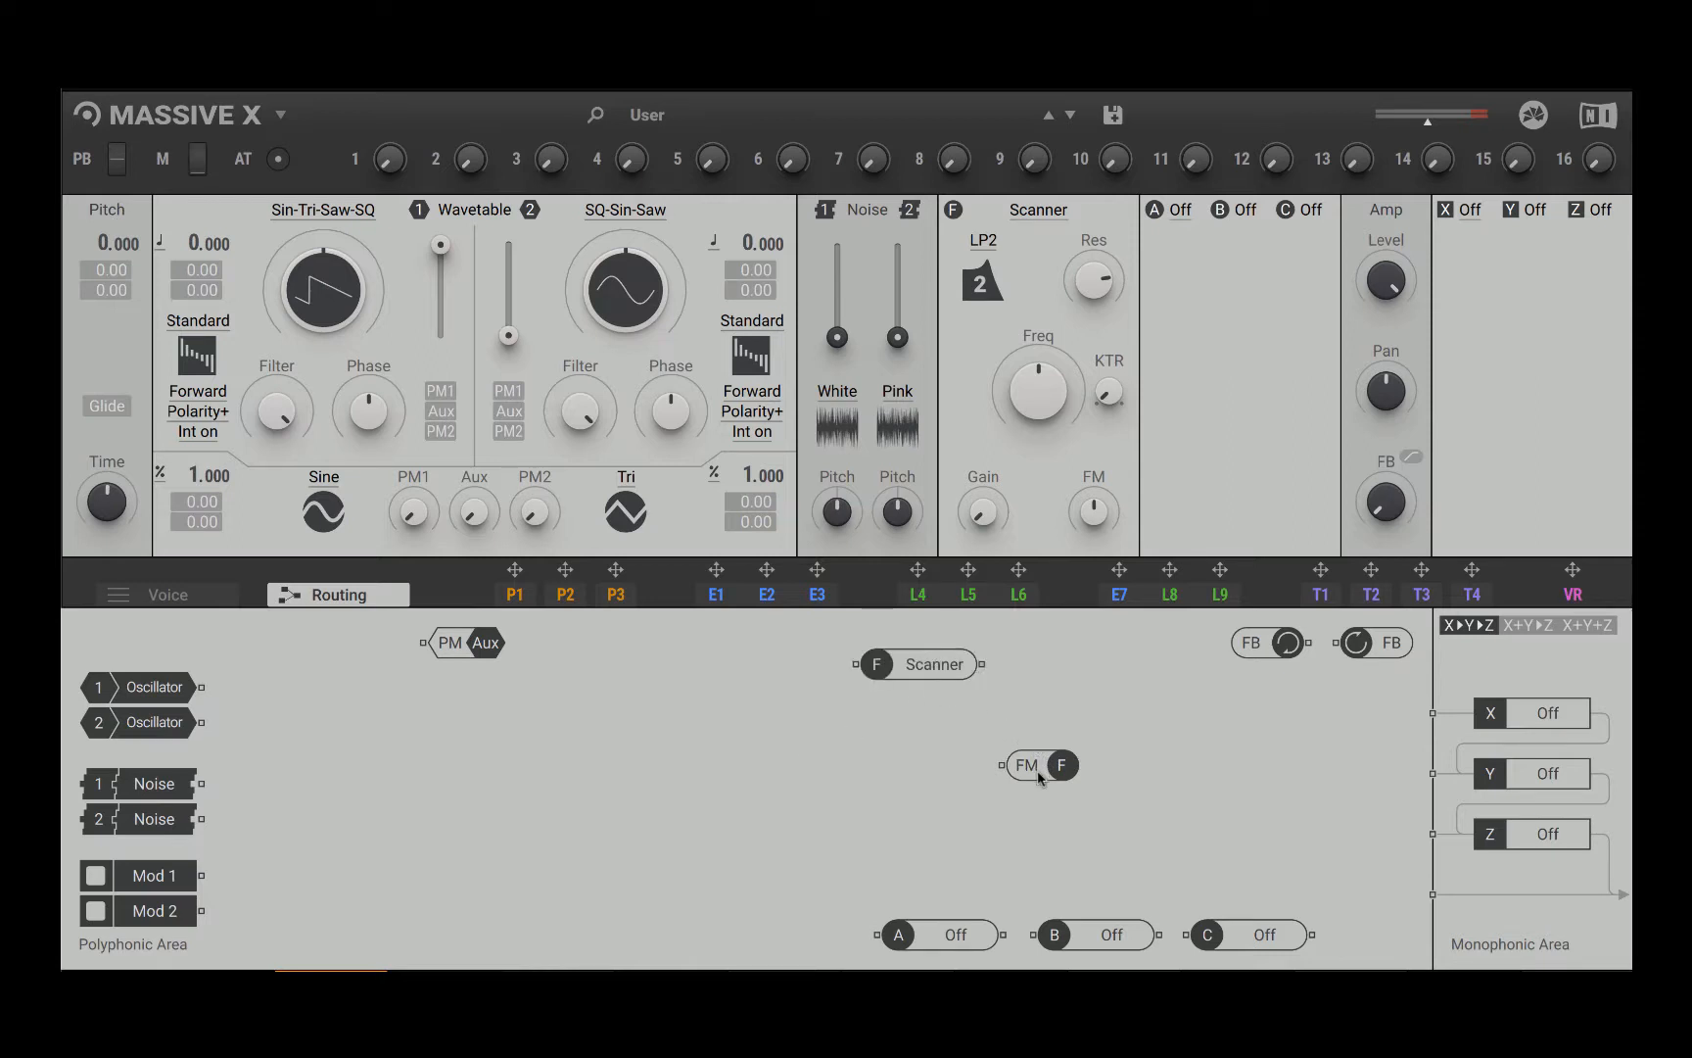
pyautogui.moveTo(1036, 769); pyautogui.dragTo(771, 859)
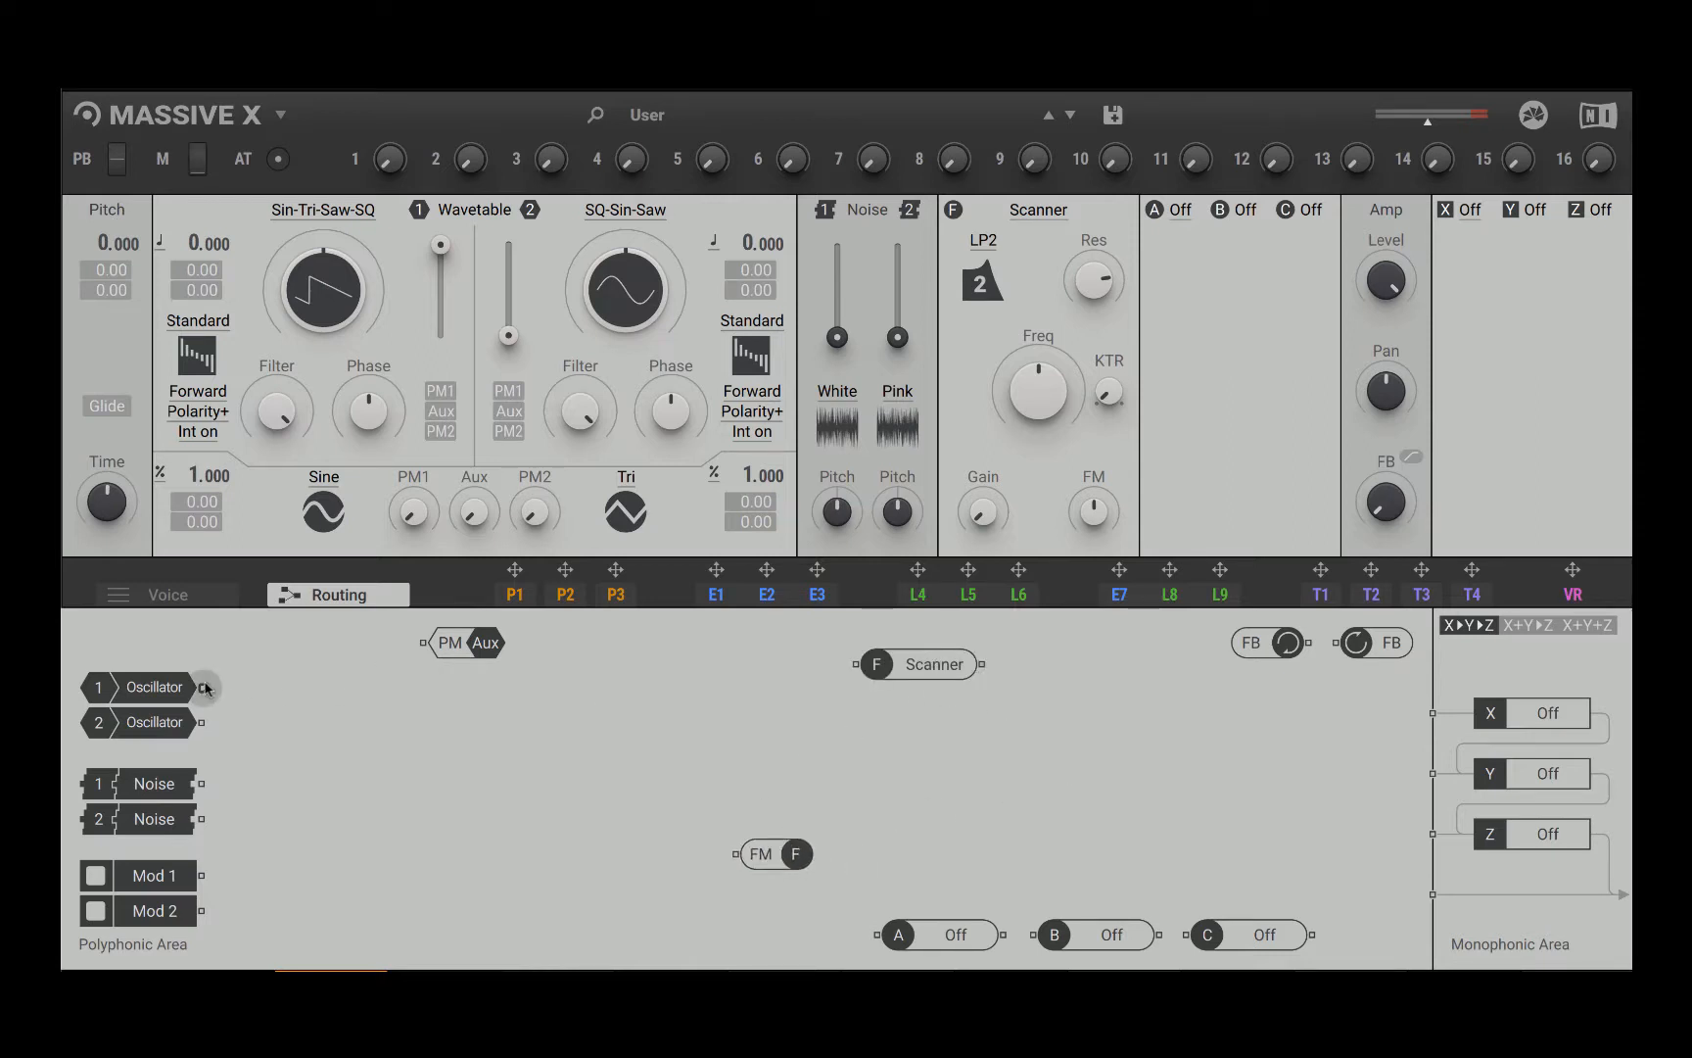
# Step: Route oscillator 1 through the Scanner filter to the lowest output of the polyphonic area and raise the filter frequency slightly
pyautogui.moveTo(207, 689); pyautogui.dragTo(852, 671)
pyautogui.moveTo(984, 670); pyautogui.dragTo(1429, 894)
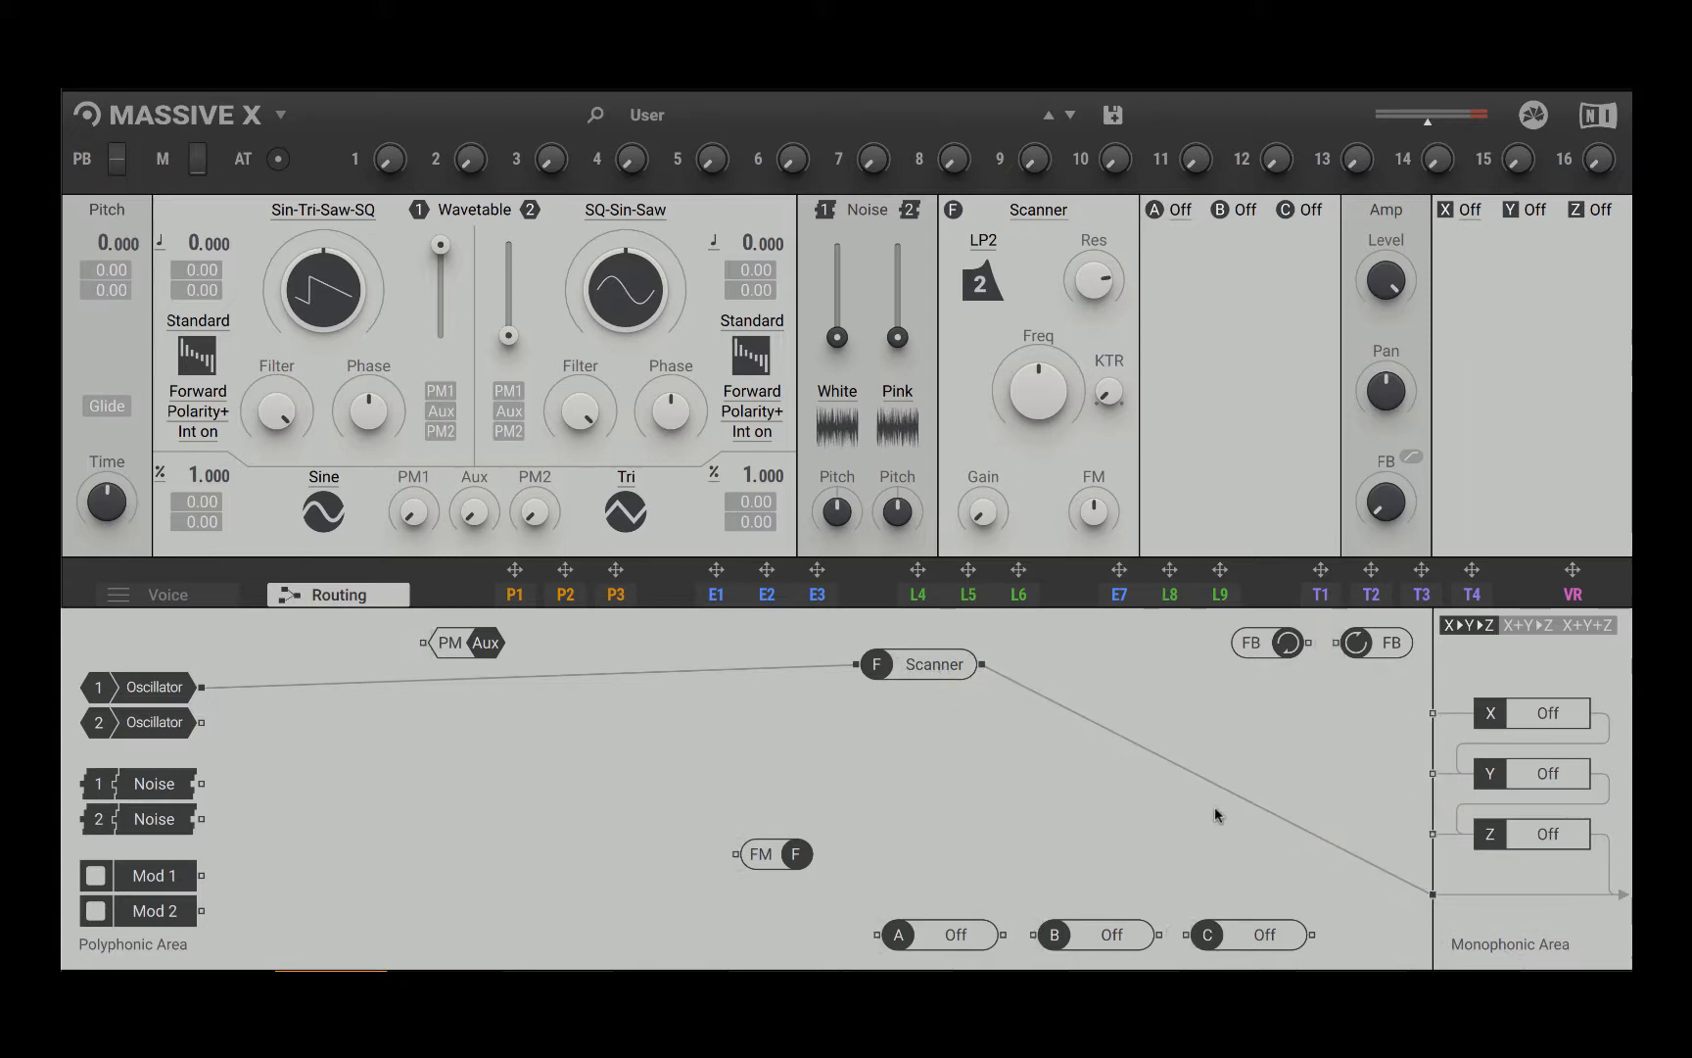
pyautogui.moveTo(1046, 392); pyautogui.dragTo(1046, 395)
# Step: Bypass and re-enable the Scanner filter twice to compare the sound with and without it
pyautogui.click(935, 666)
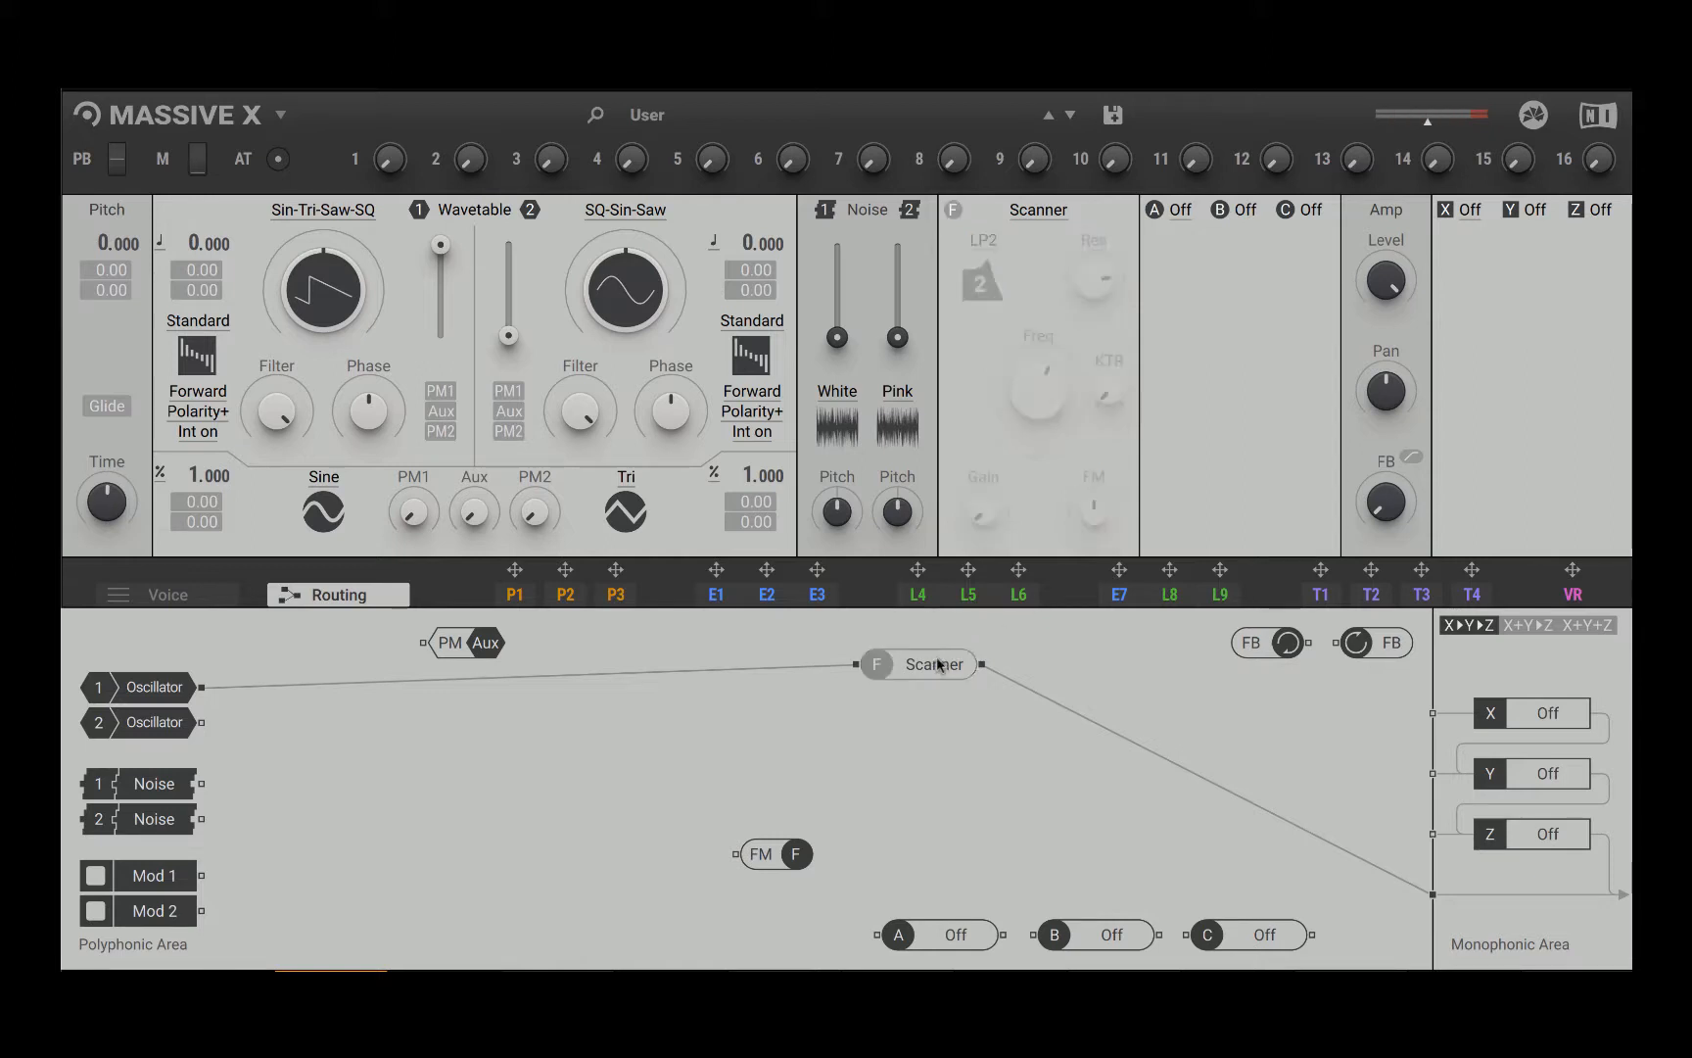
pyautogui.click(938, 665)
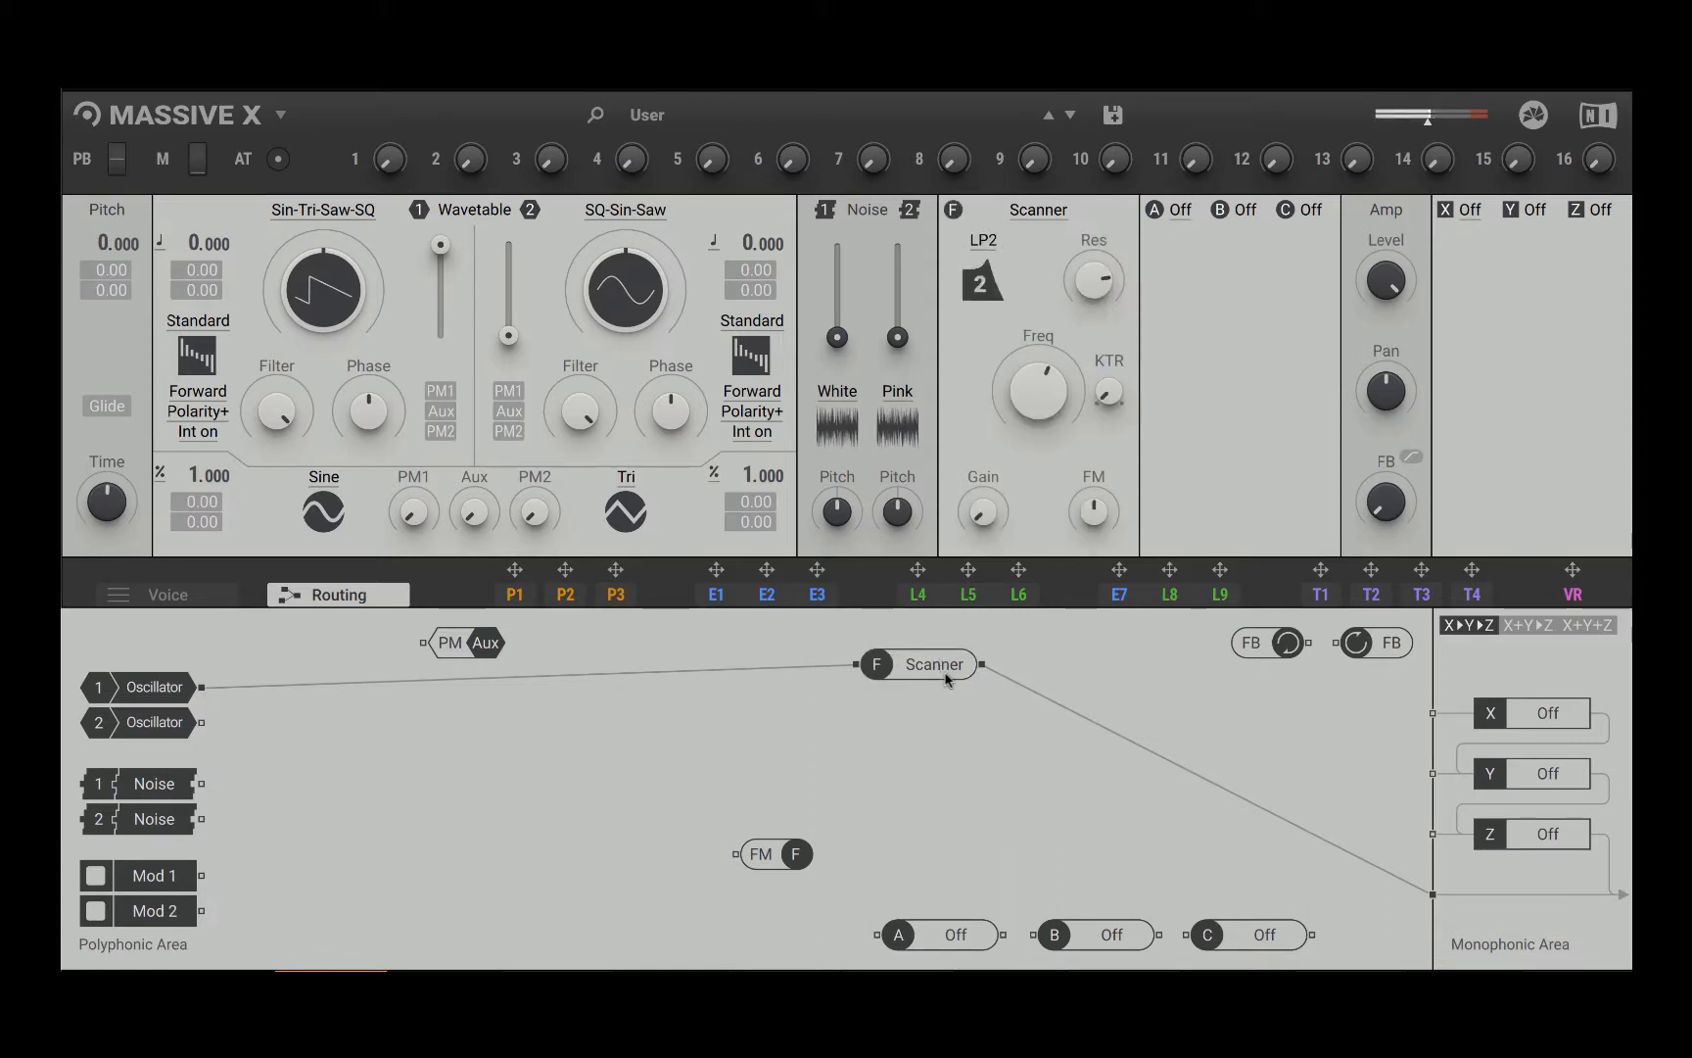
pyautogui.click(921, 667)
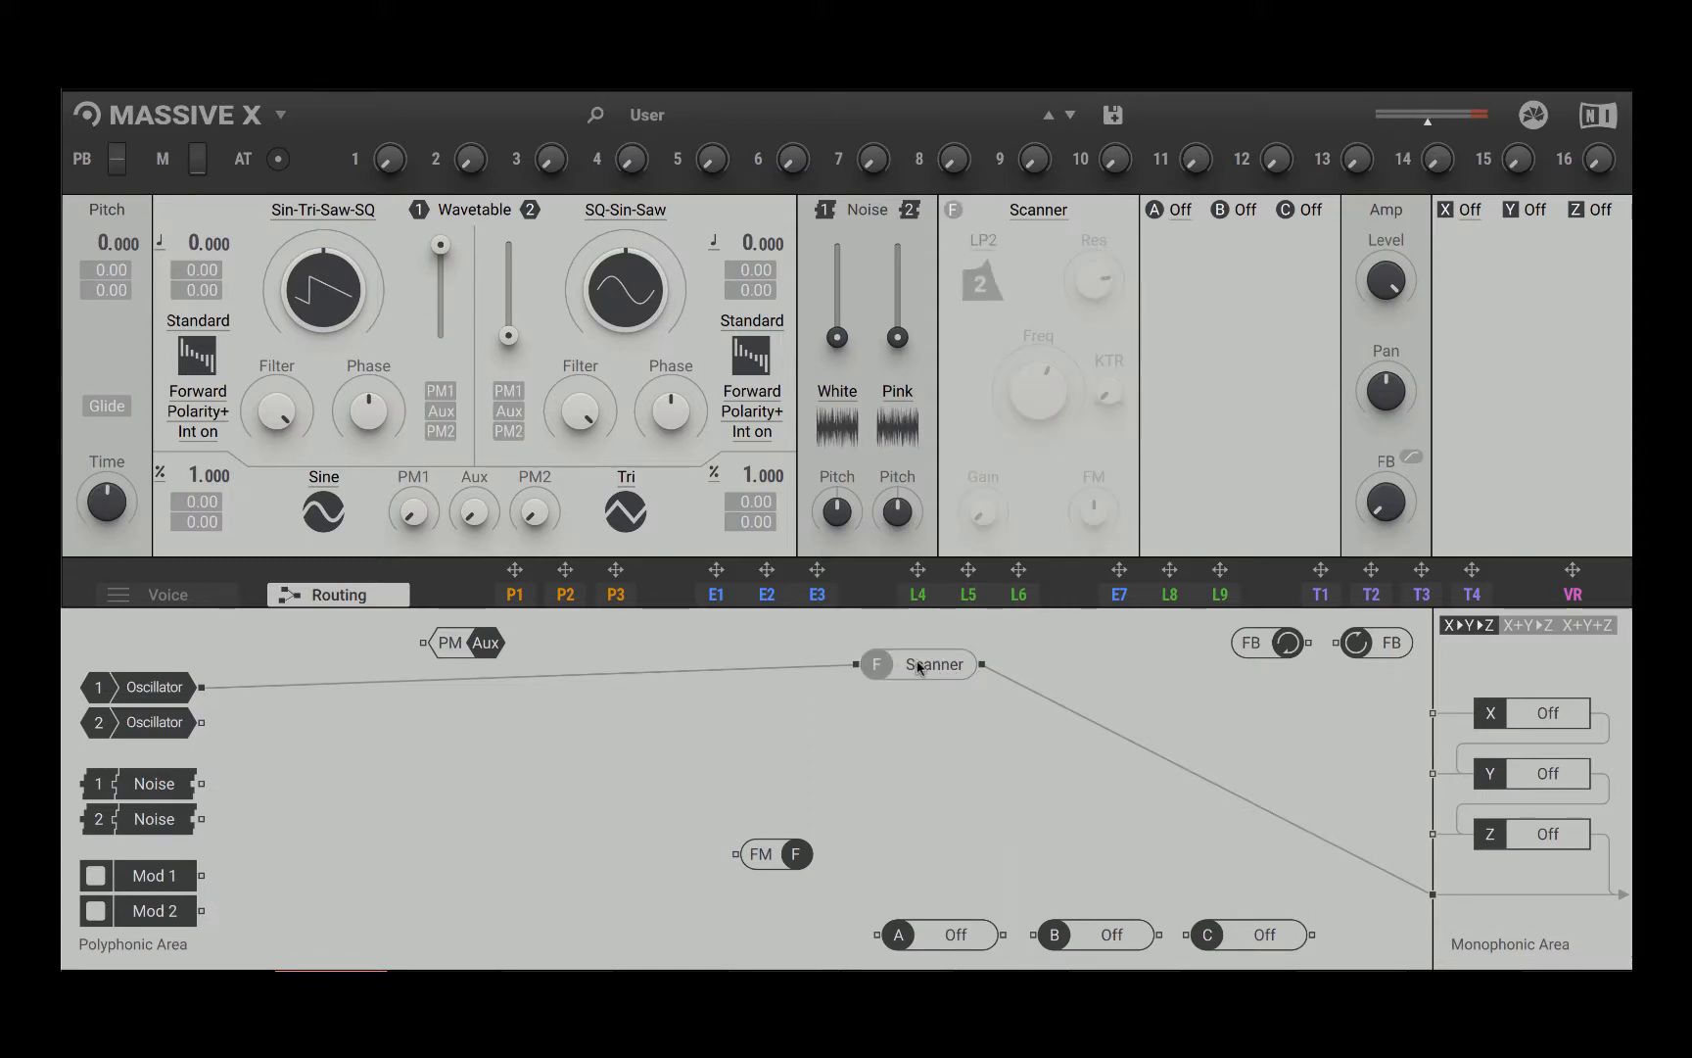
pyautogui.click(921, 666)
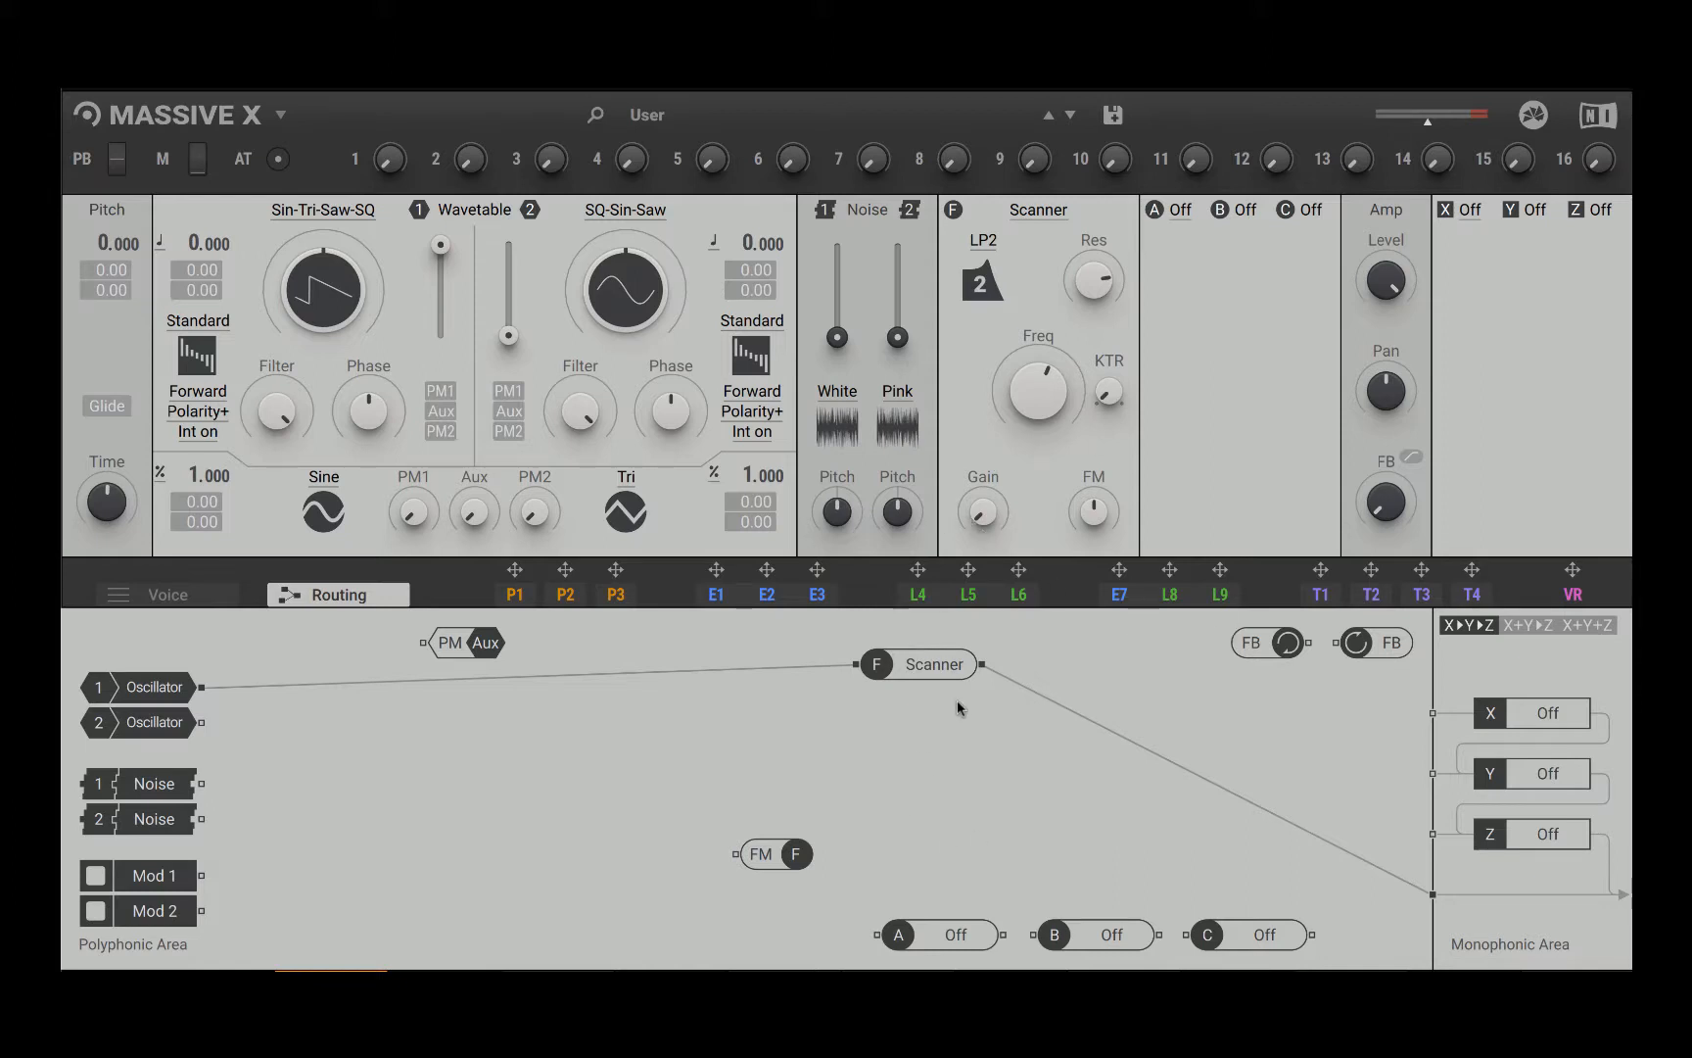
# Step: Move the filter FM module close to the oscillators and feed it from the oscillator 2 output
pyautogui.moveTo(789, 856); pyautogui.dragTo(1055, 765)
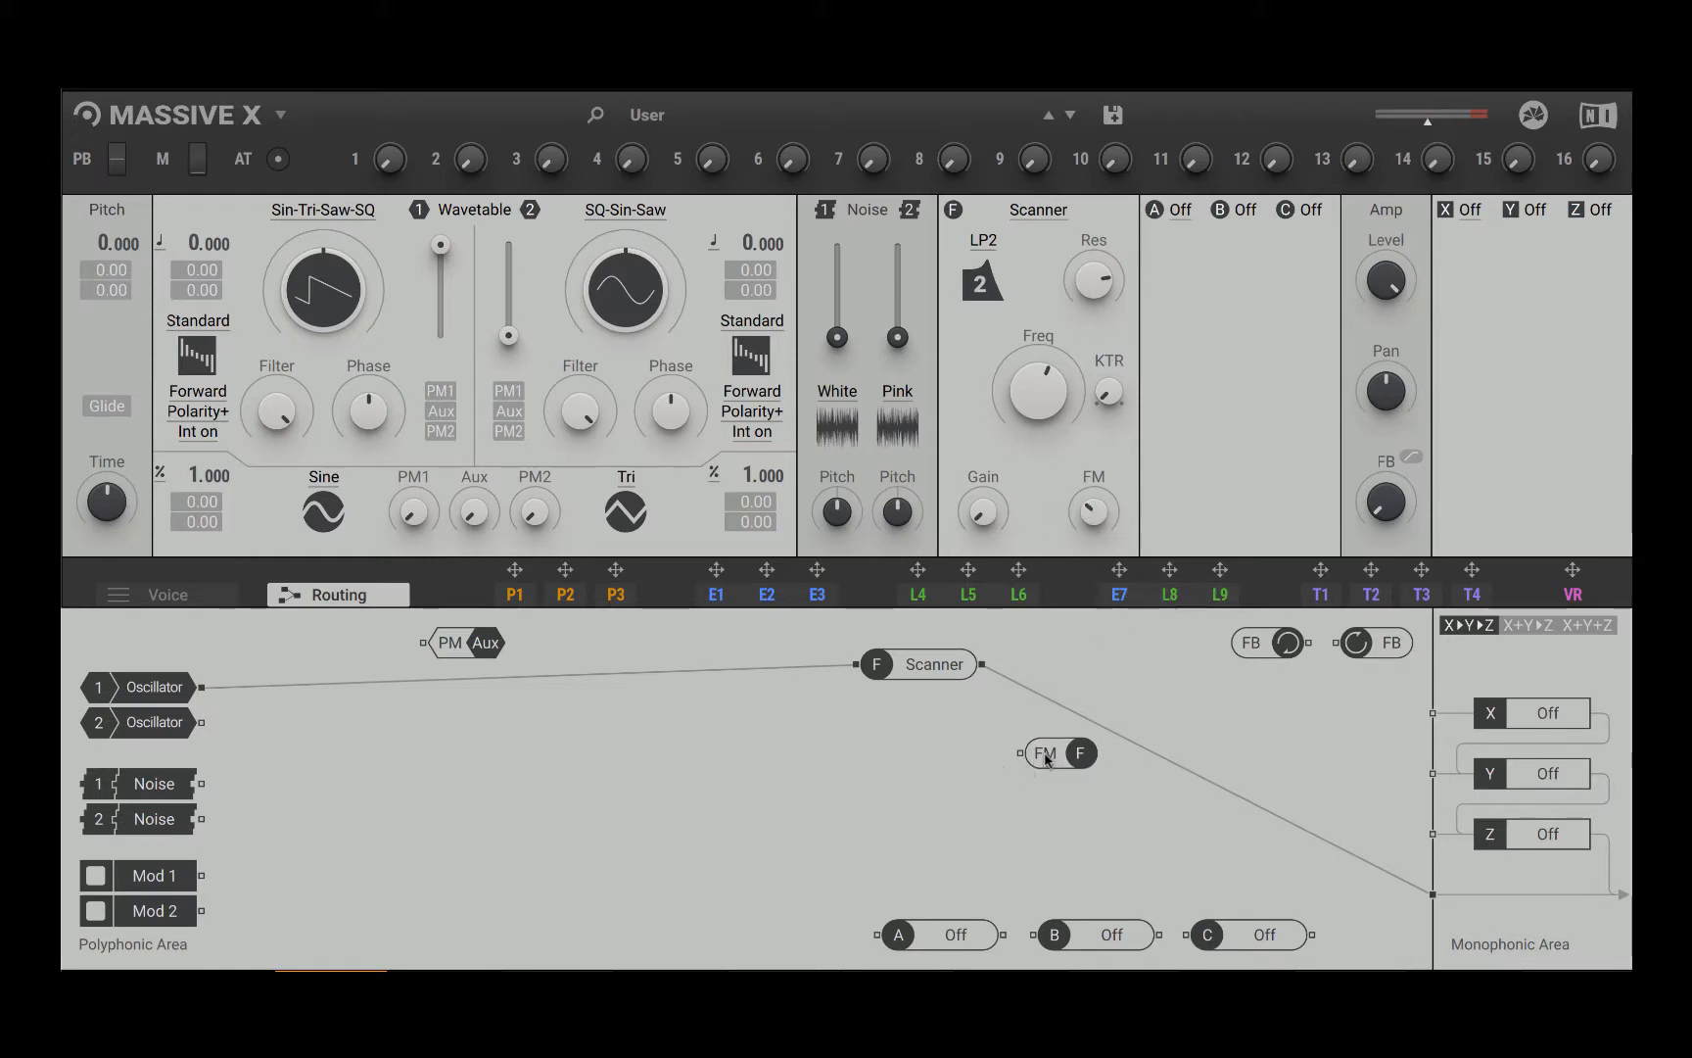
pyautogui.moveTo(1044, 754); pyautogui.dragTo(460, 781)
pyautogui.moveTo(200, 722); pyautogui.dragTo(468, 781)
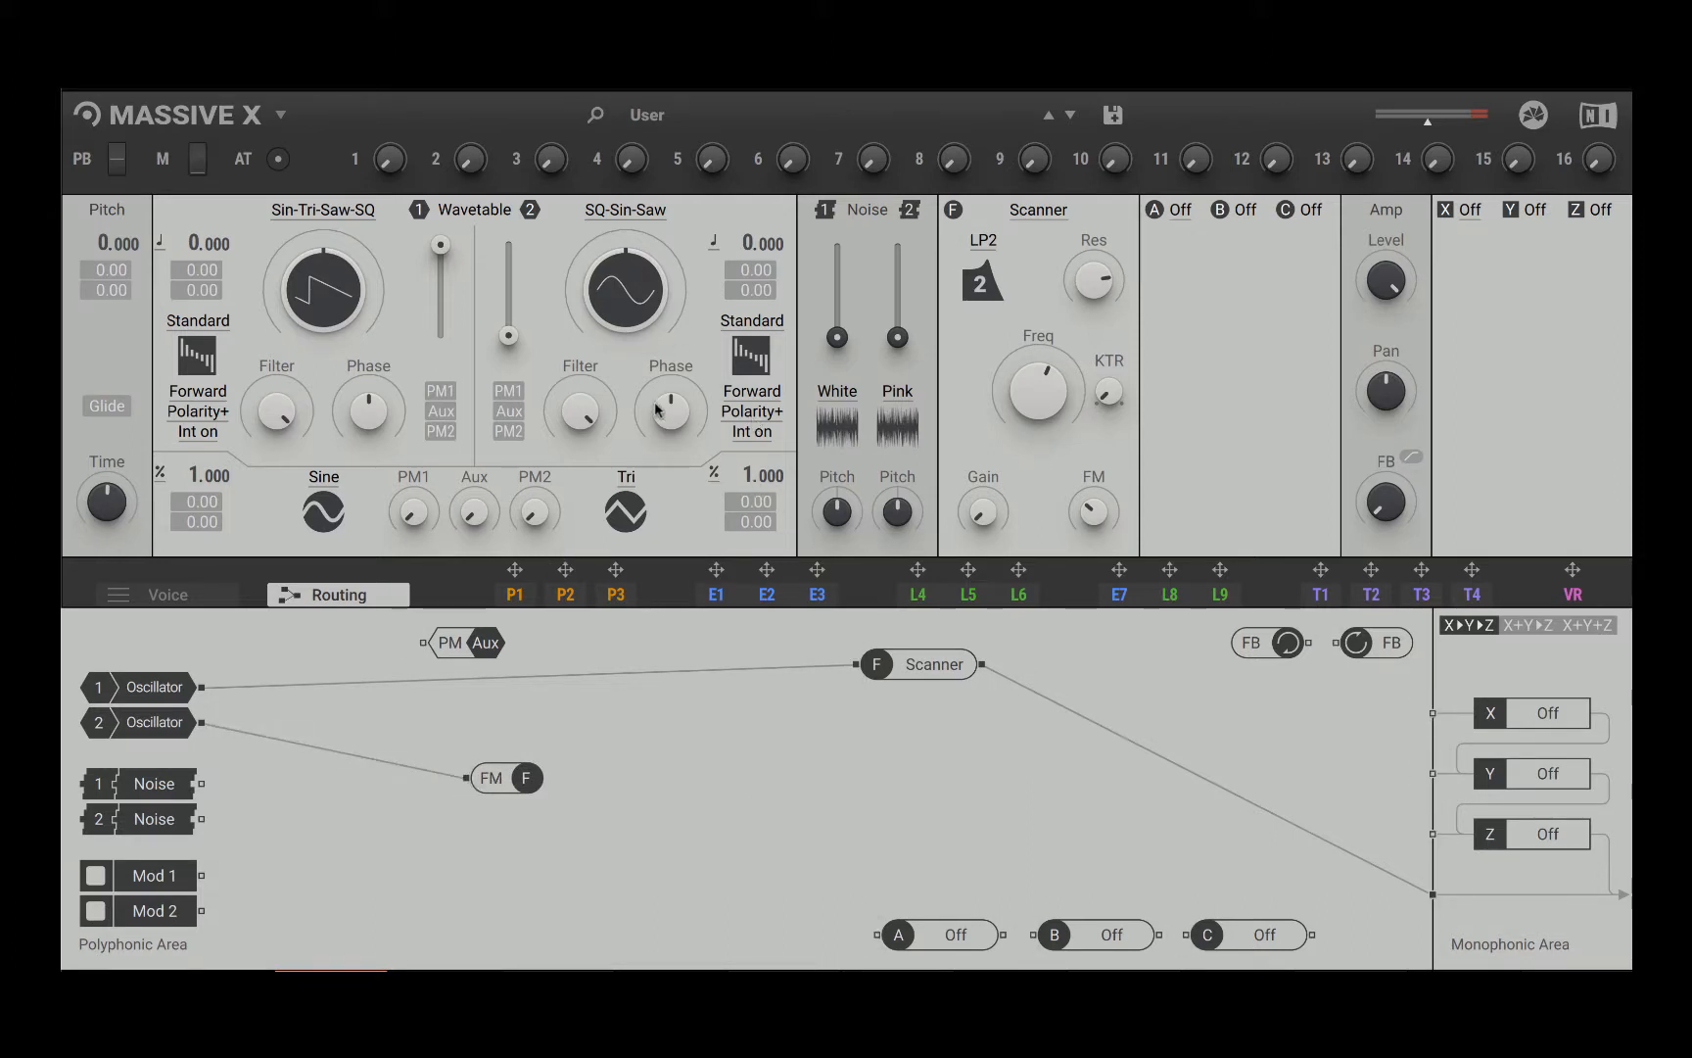
# Step: Shape the FM source by lowering oscillator 2's filter slightly and raising its wavetable position and level
pyautogui.moveTo(581, 412); pyautogui.dragTo(582, 418)
pyautogui.moveTo(621, 288); pyautogui.dragTo(621, 250)
pyautogui.moveTo(509, 336); pyautogui.dragTo(509, 271)
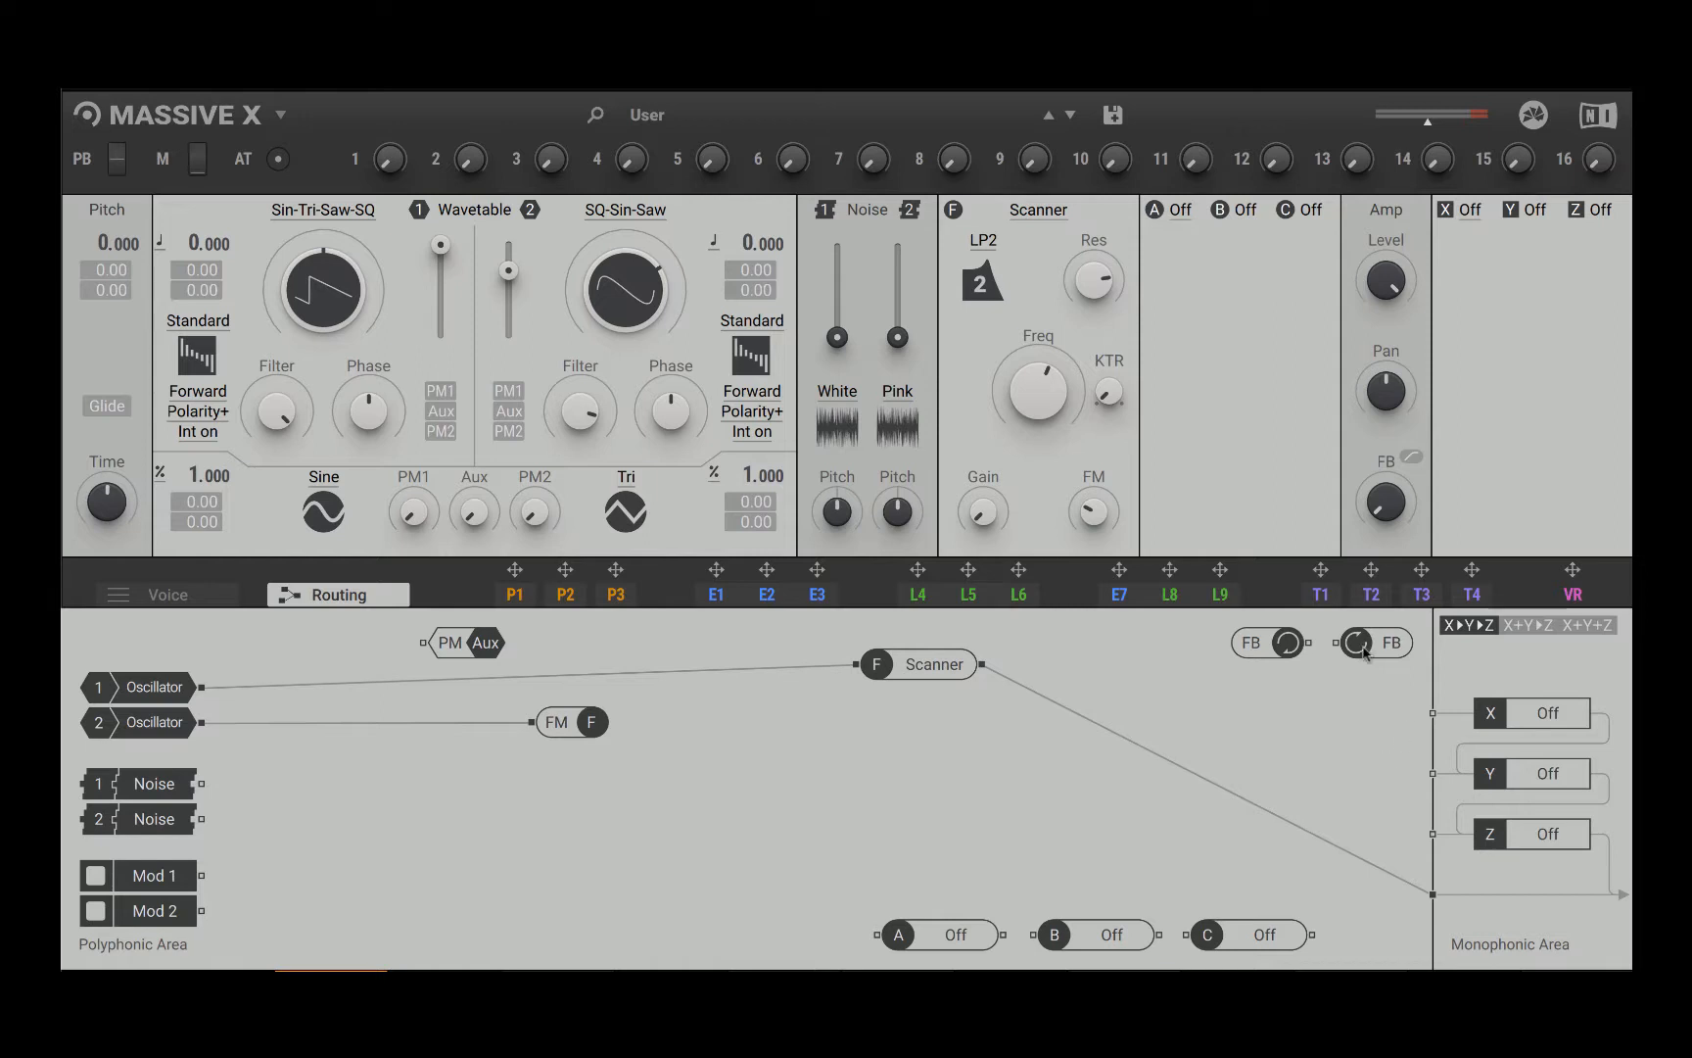
# Step: Build a feedback loop from the Scanner filter's output to the feedback send, and from the feedback return to the filter's input
pyautogui.moveTo(1274, 645); pyautogui.dragTo(801, 727)
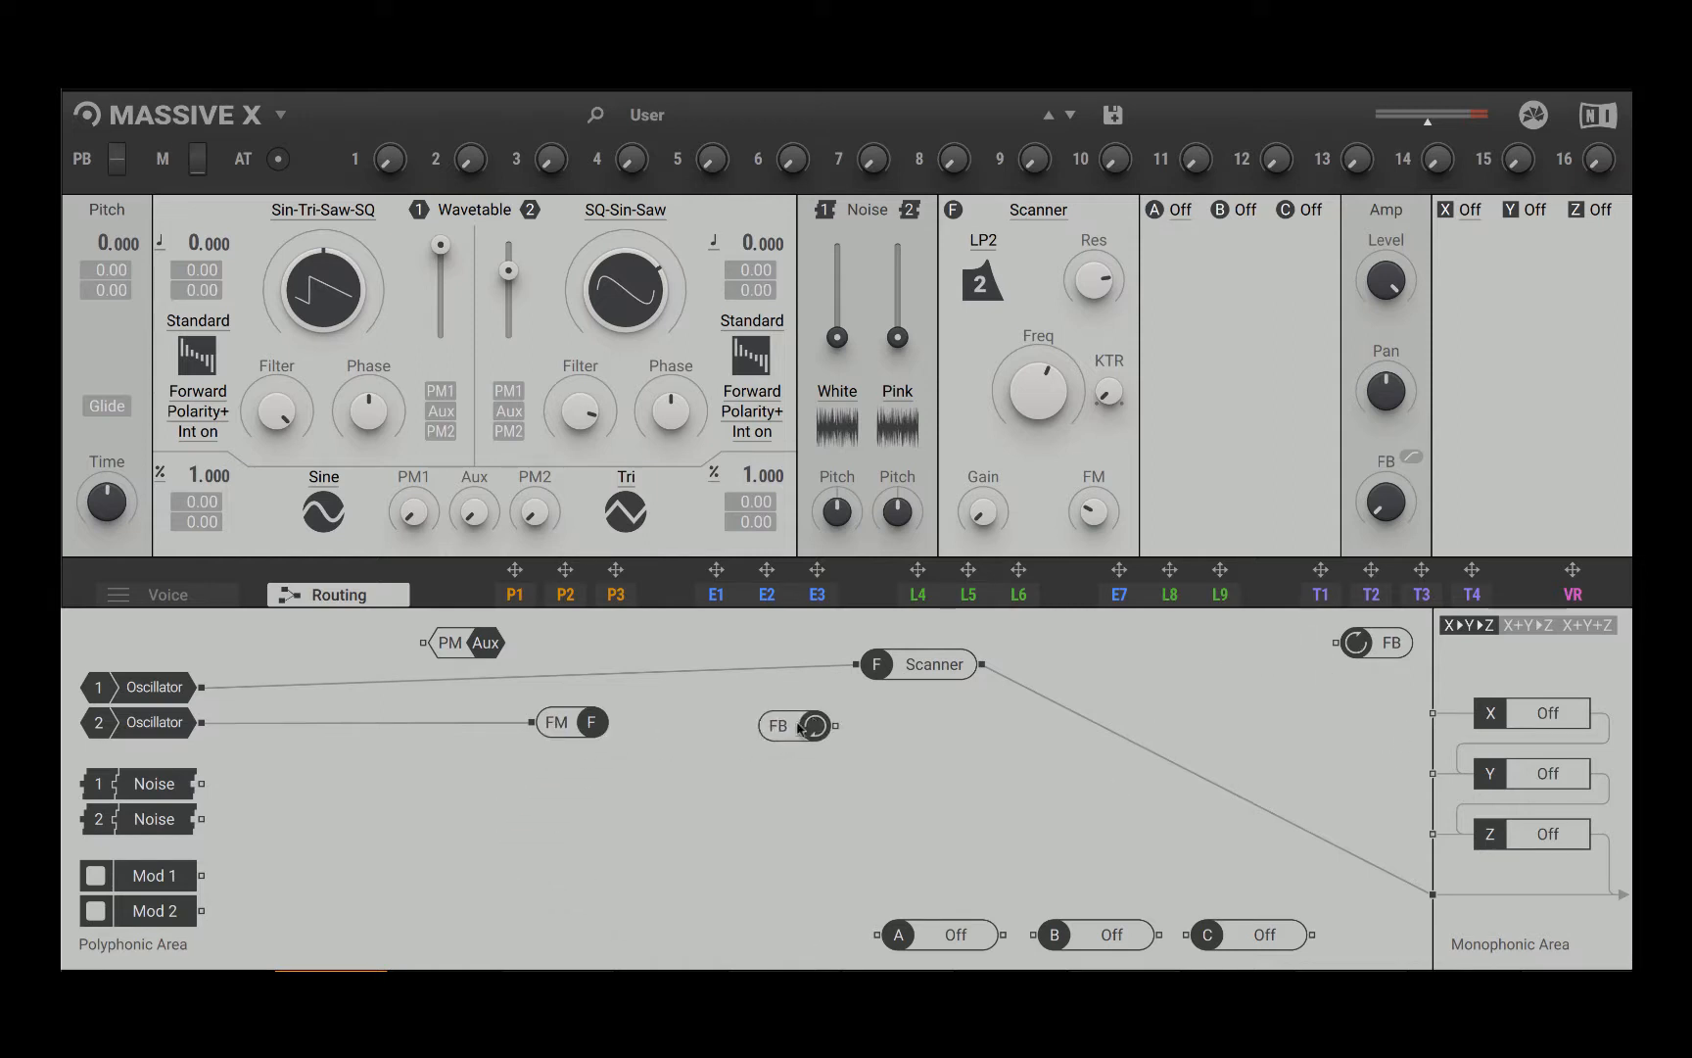
pyautogui.moveTo(1378, 638); pyautogui.dragTo(1090, 779)
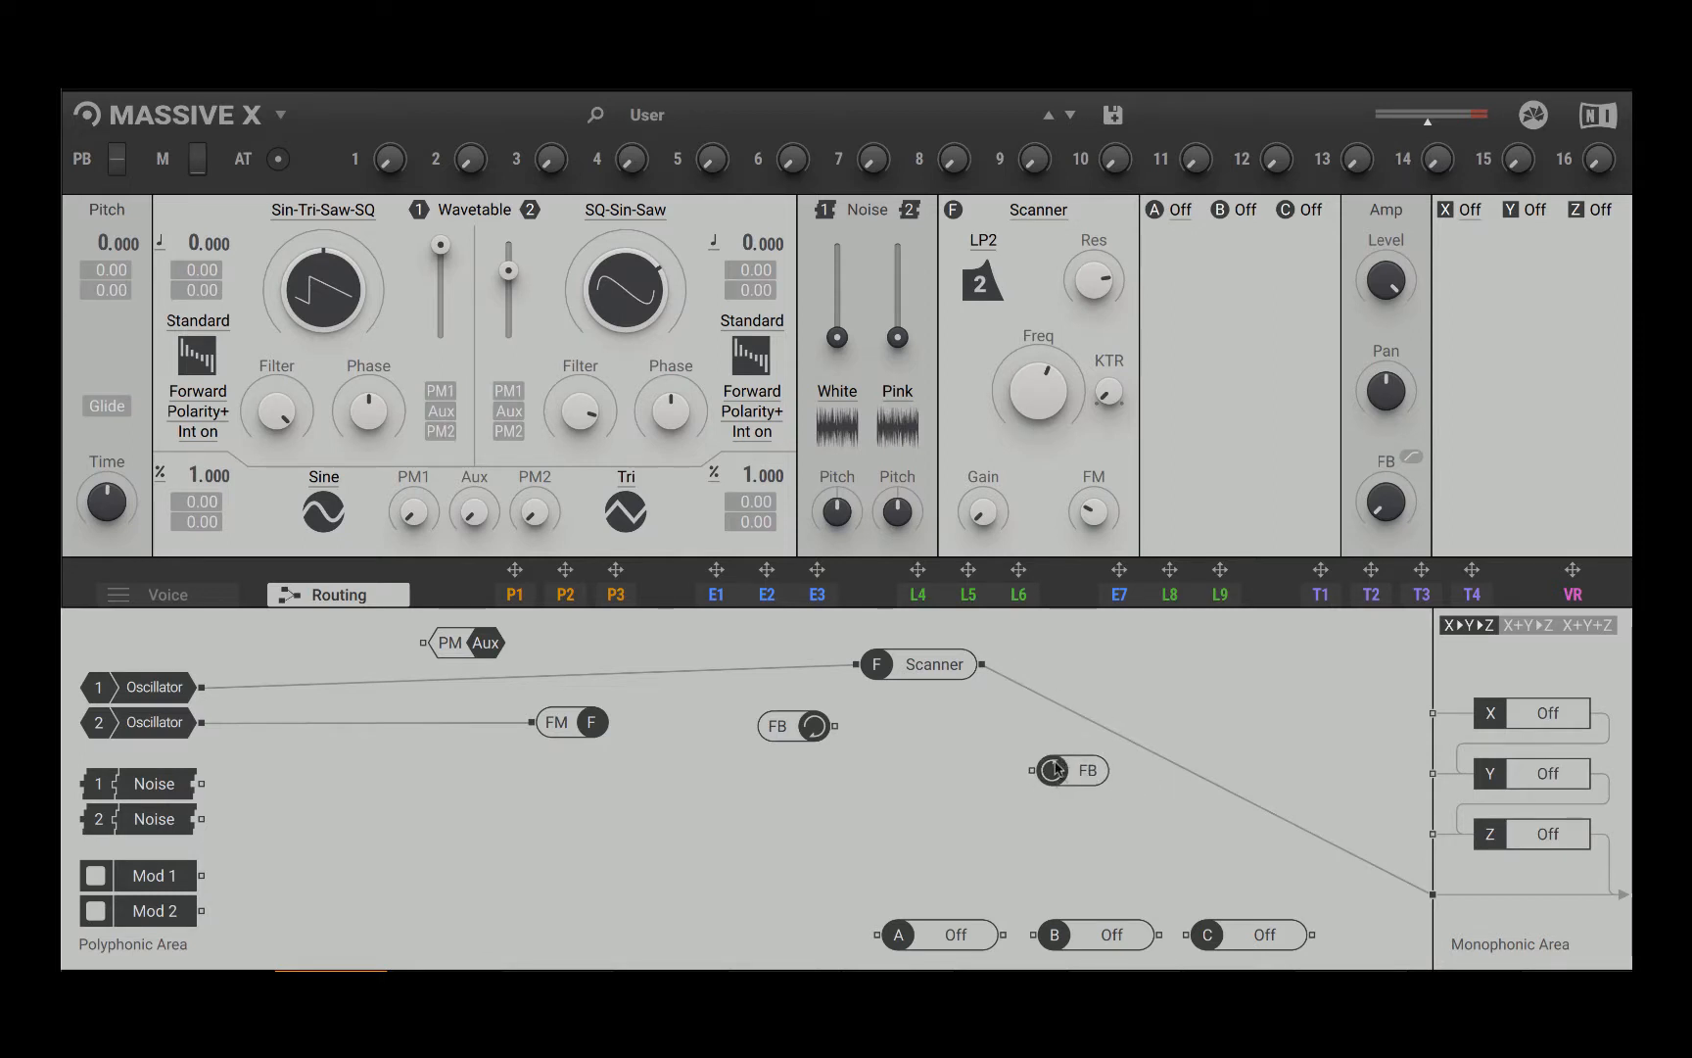
pyautogui.moveTo(983, 670); pyautogui.dragTo(1211, 690)
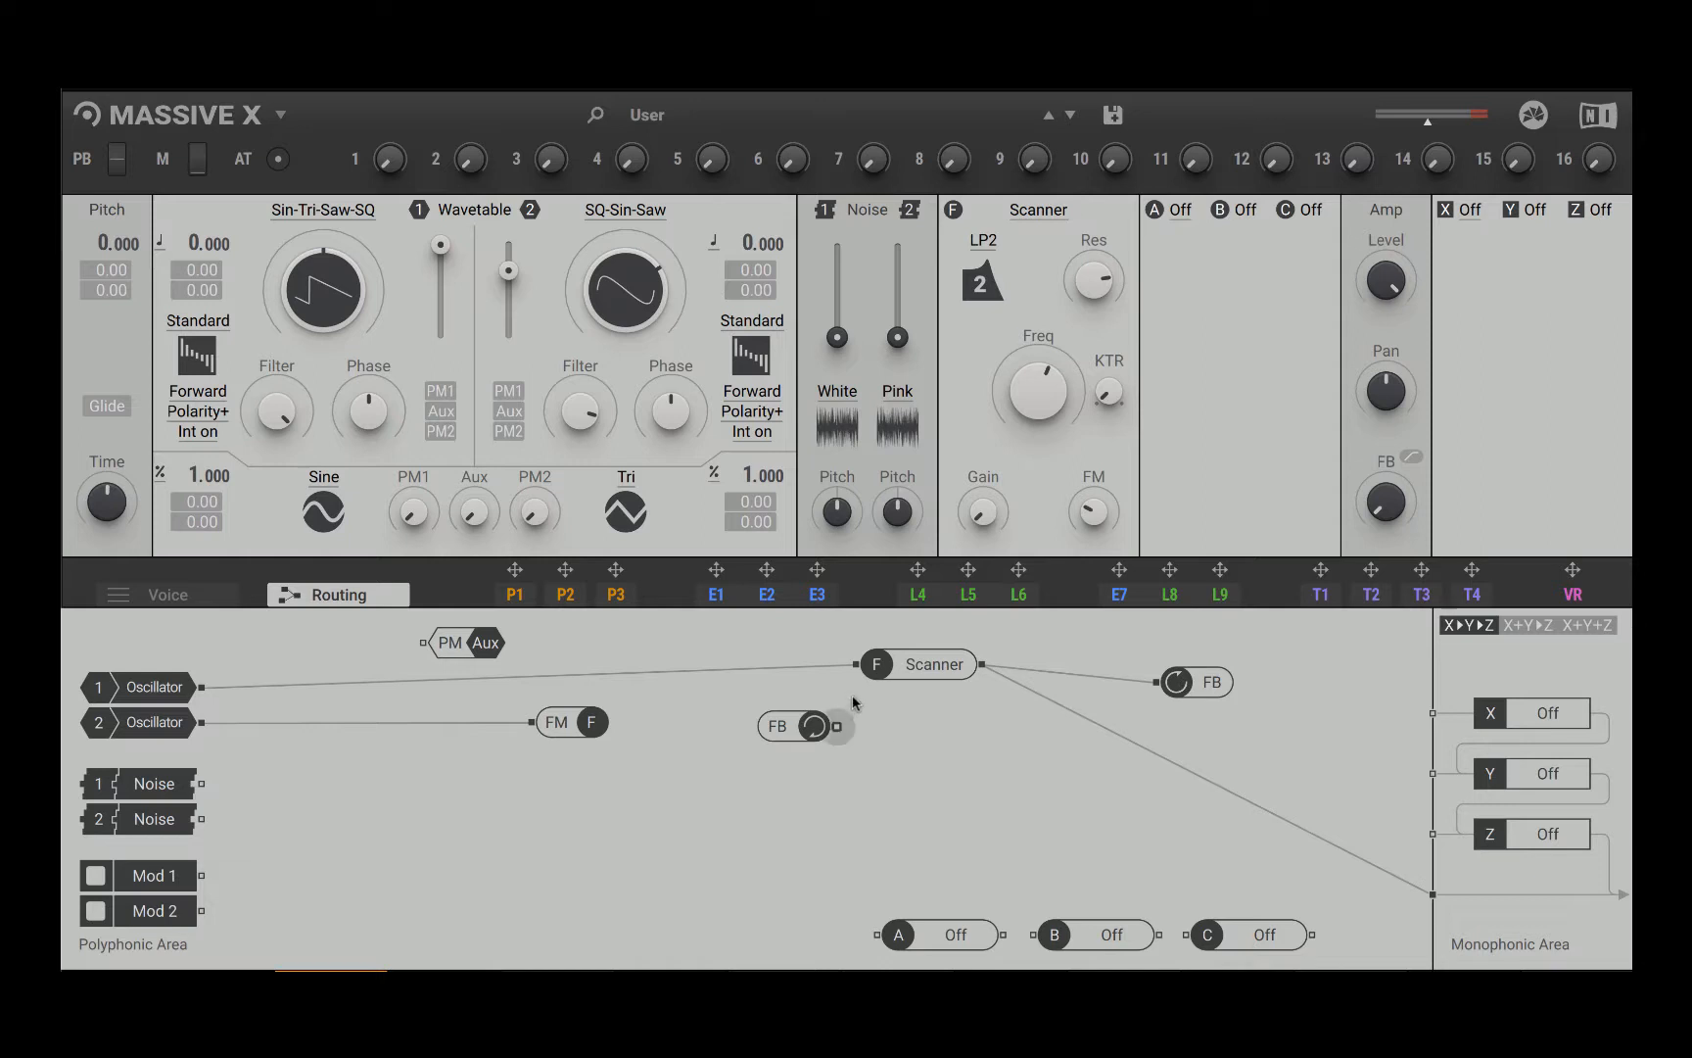
pyautogui.moveTo(834, 725); pyautogui.dragTo(857, 672)
# Step: Rearrange the feedback modules, with the return below the filter FM module and the send beyond the filter's output
pyautogui.moveTo(812, 740)
pyautogui.mouseDown()
pyautogui.moveTo(769, 706)
pyautogui.moveTo(789, 736)
pyautogui.mouseUp()
pyautogui.moveTo(1209, 685); pyautogui.dragTo(888, 770)
pyautogui.moveTo(775, 734)
pyautogui.mouseDown()
pyautogui.moveTo(854, 778)
pyautogui.moveTo(774, 726)
pyautogui.mouseUp()
pyautogui.moveTo(889, 769); pyautogui.dragTo(1186, 698)
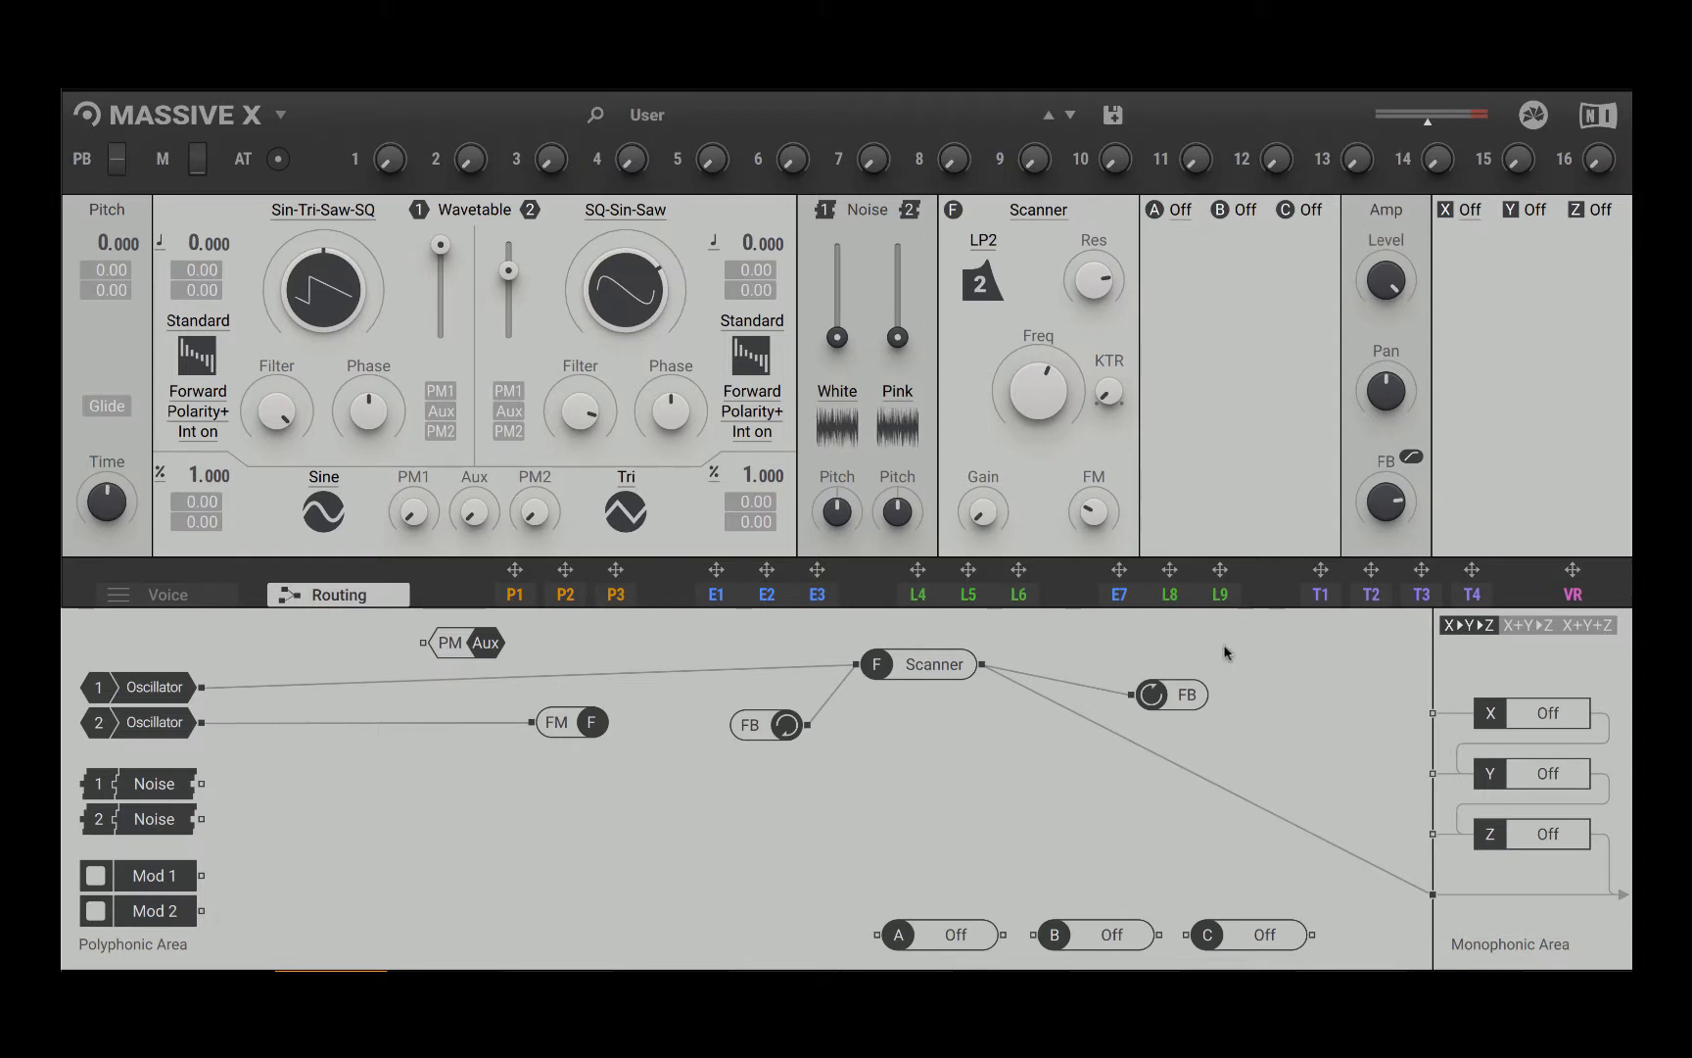
pyautogui.moveTo(785, 726); pyautogui.dragTo(546, 844)
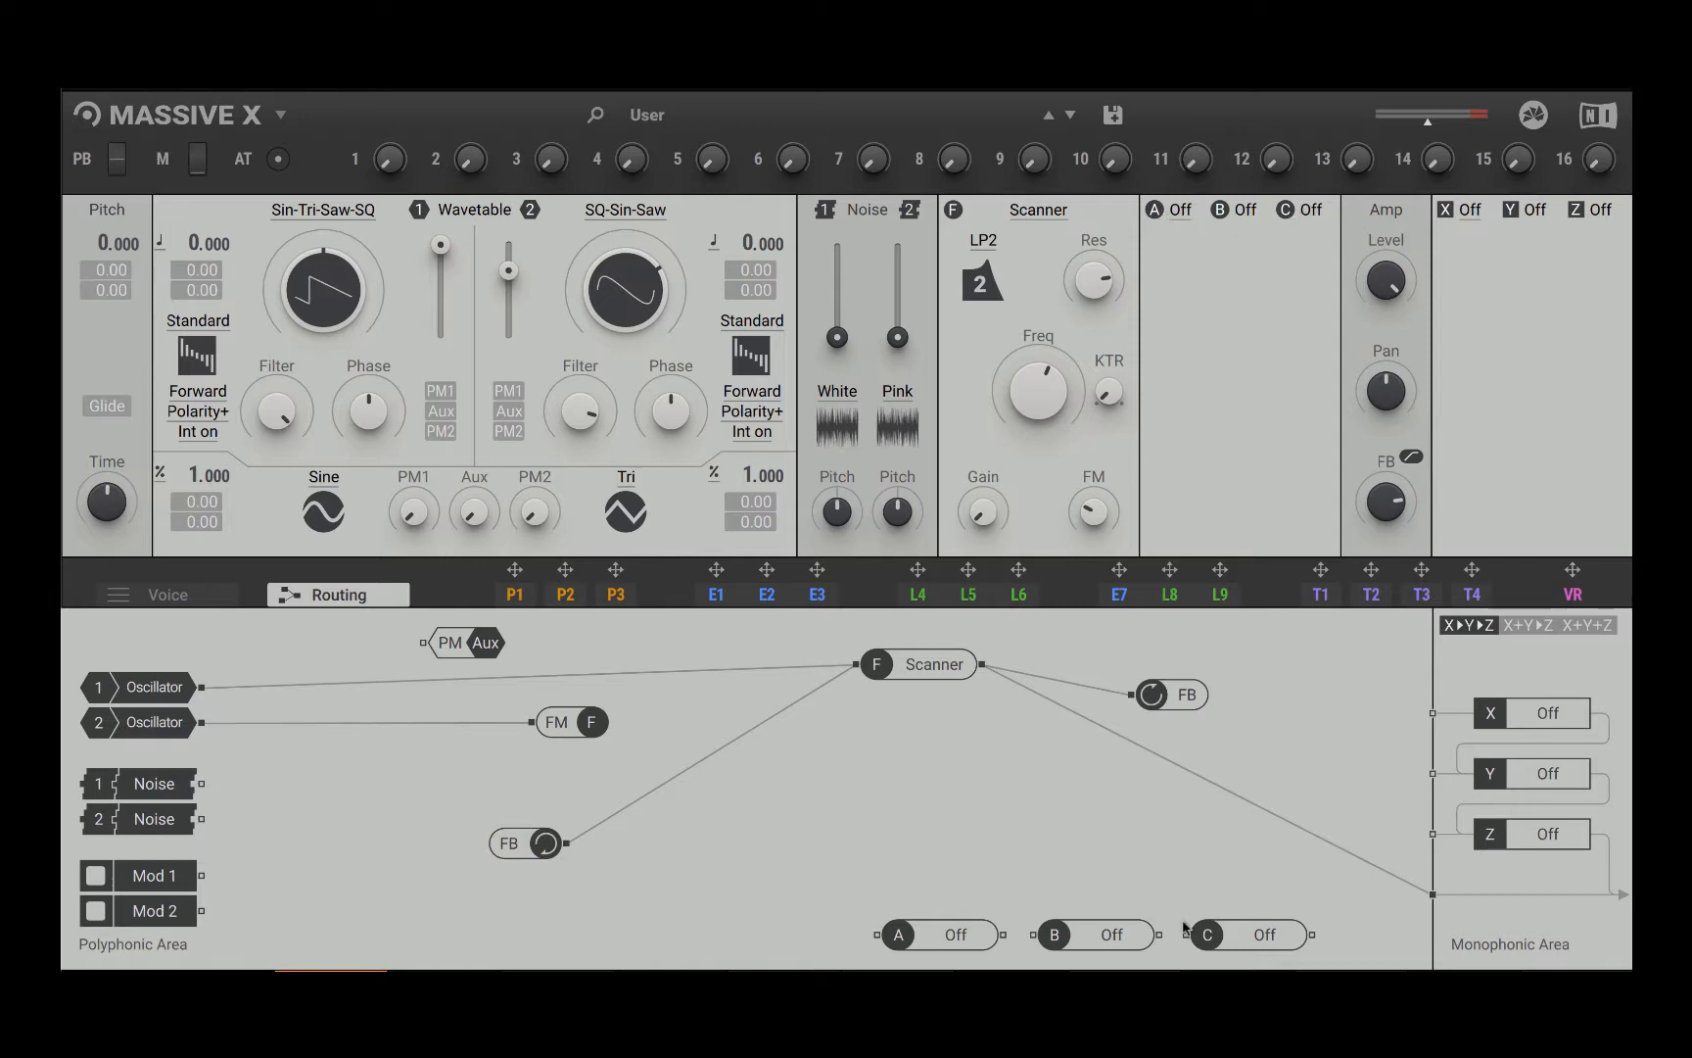
# Step: Load the Quickstart preset Init - Massive X Blank and close the preset browser
pyautogui.click(659, 117)
pyautogui.click(676, 231)
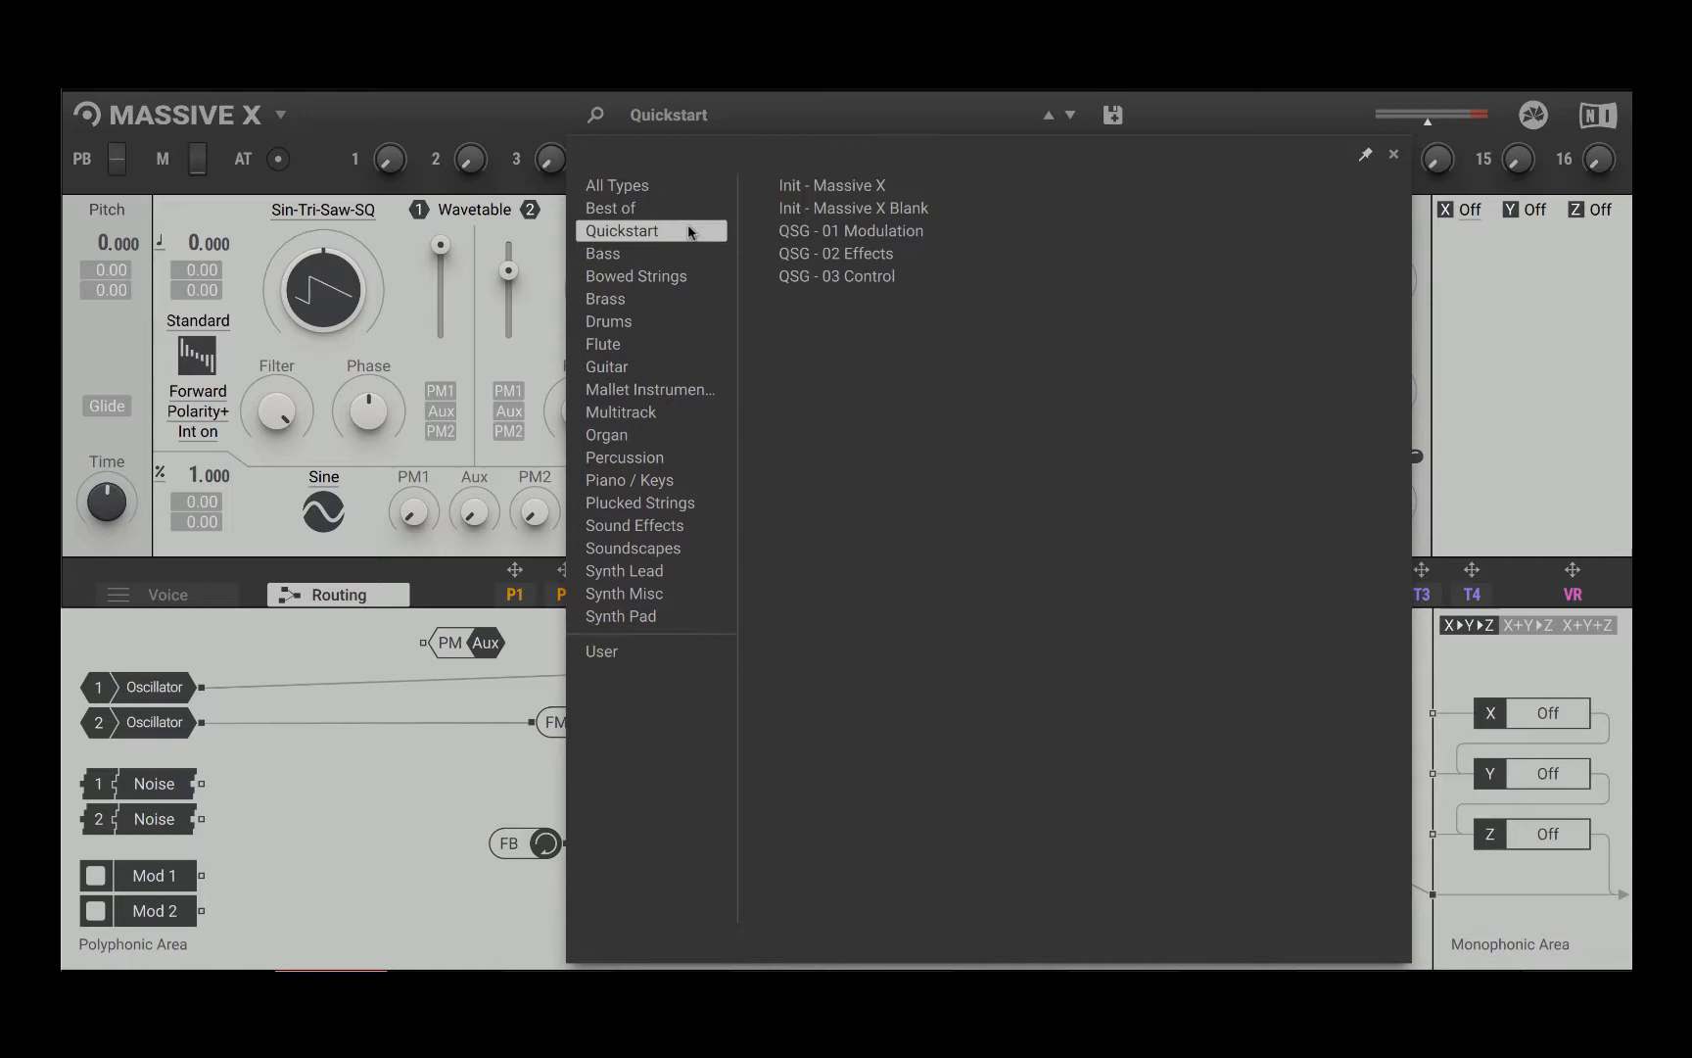
pyautogui.click(891, 211)
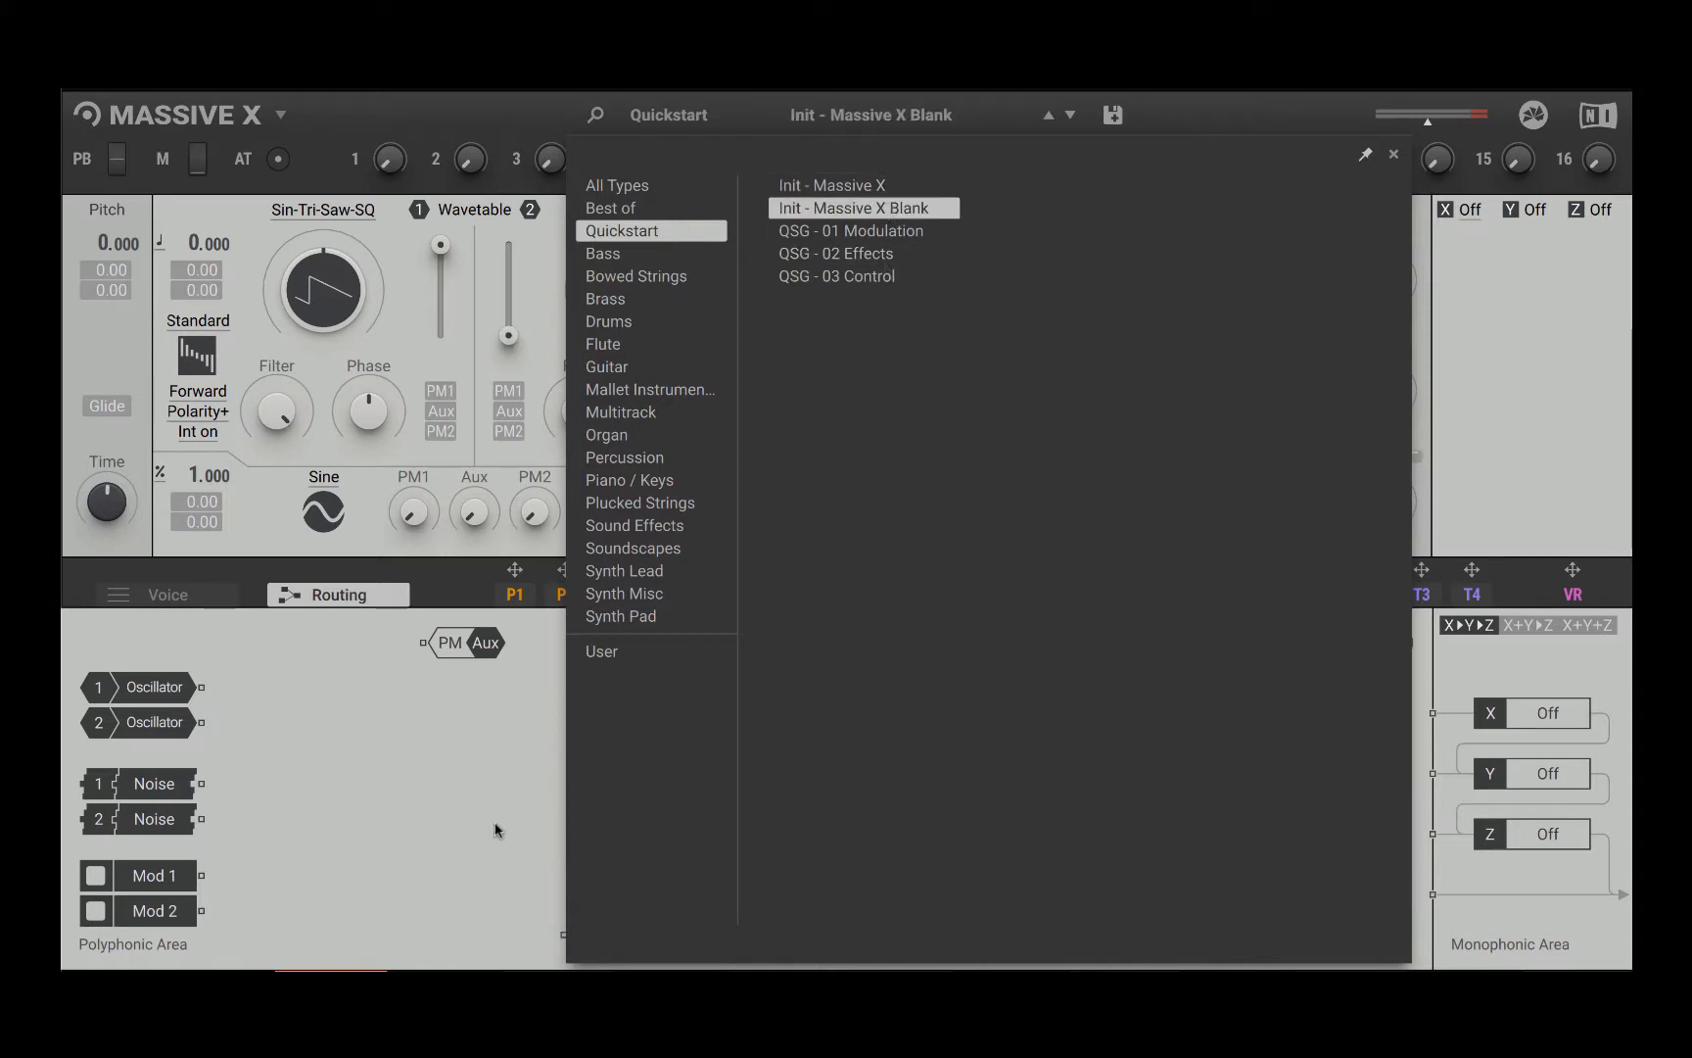
pyautogui.click(440, 839)
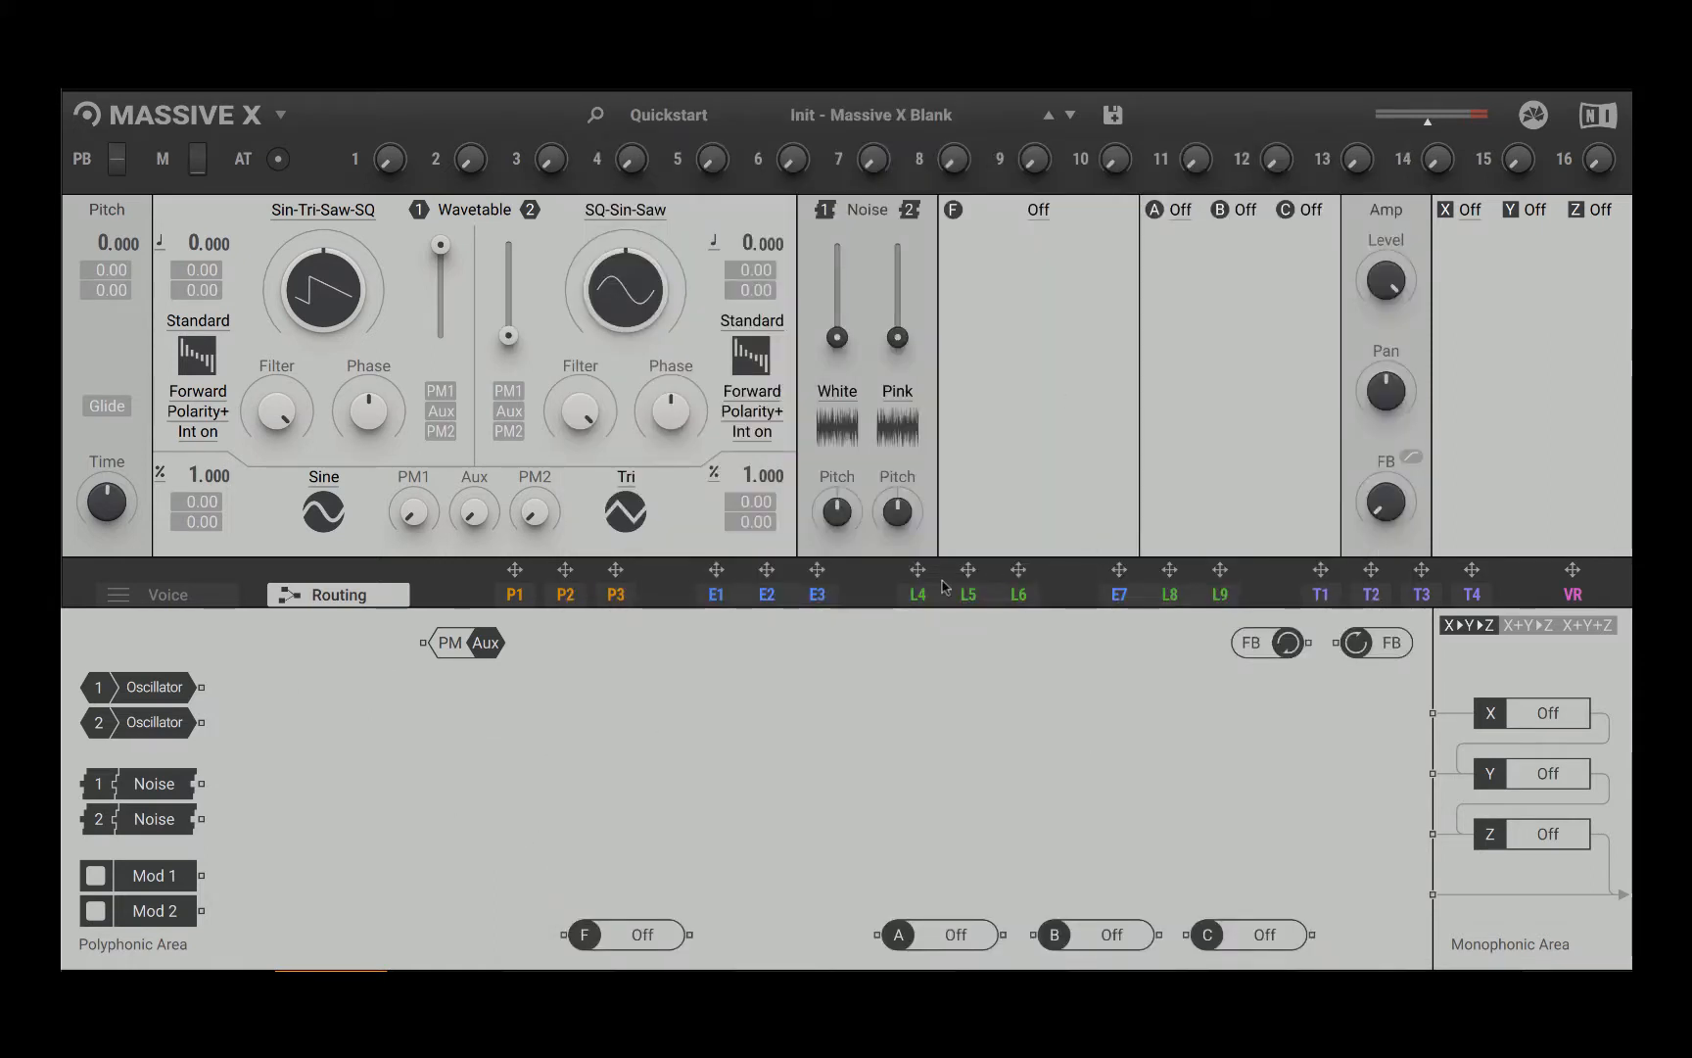
# Step: Load the Anima effect in insert A and route oscillator 1 through it to the lowest output of the polyphonic area
pyautogui.click(1180, 215)
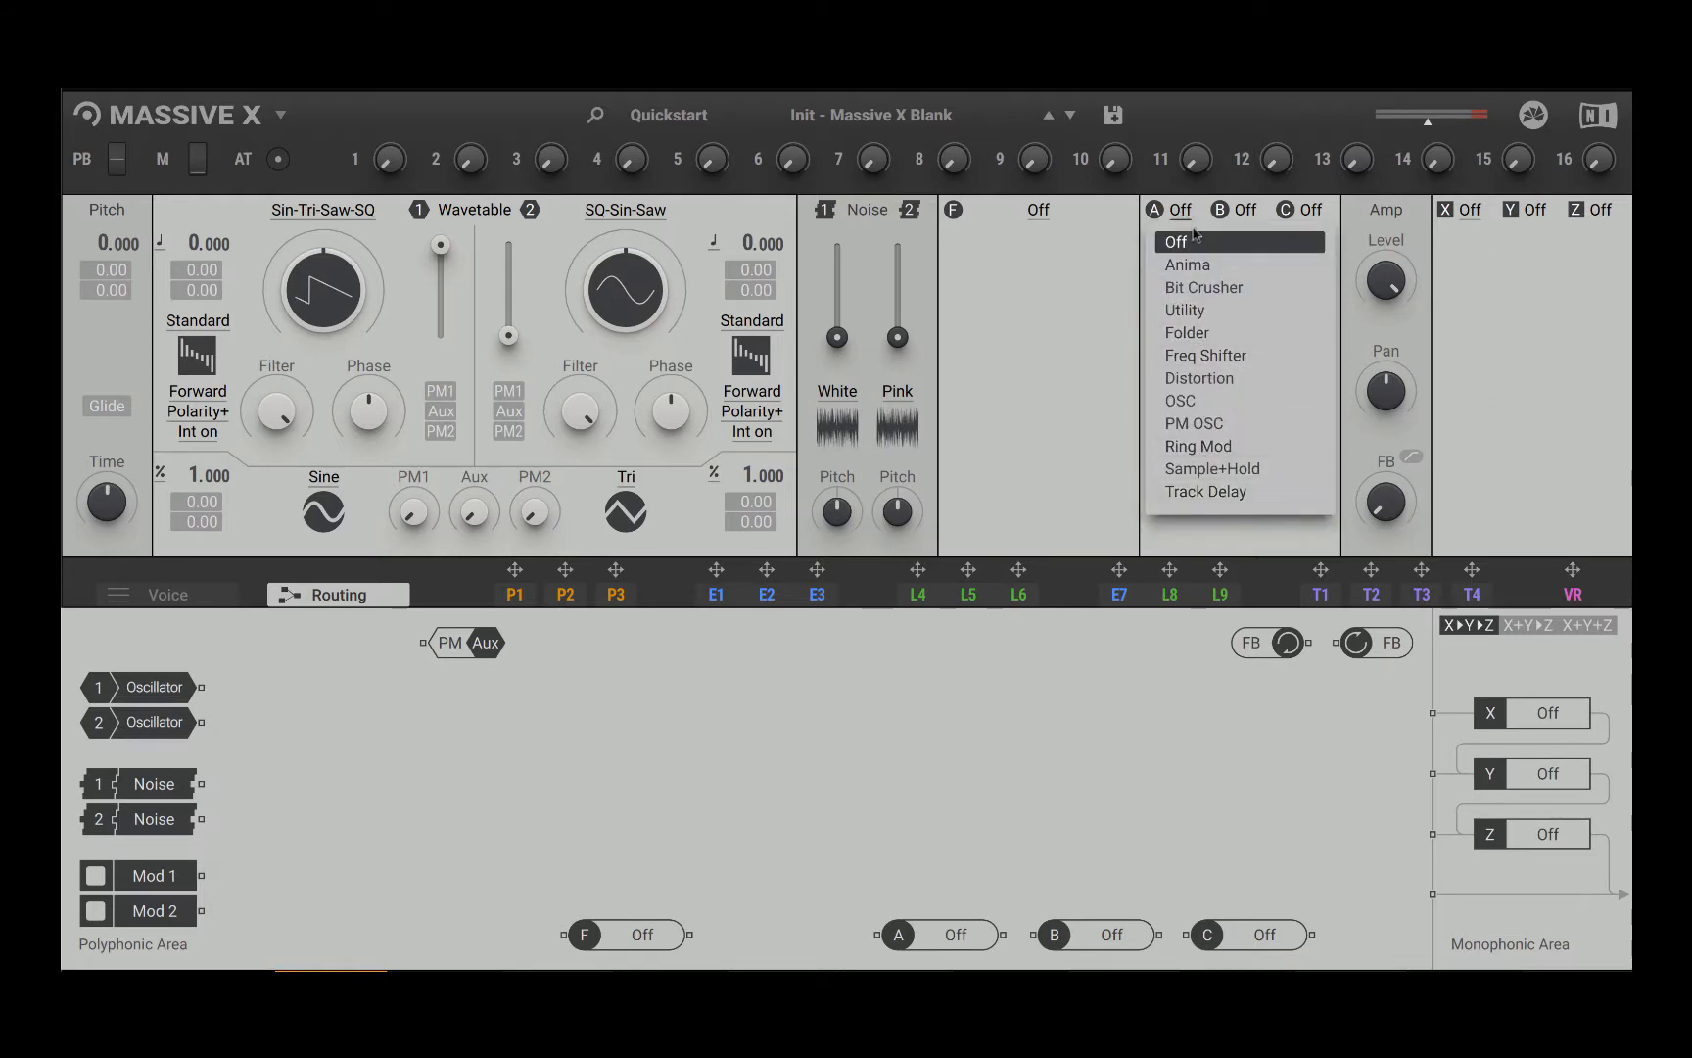
pyautogui.click(1214, 274)
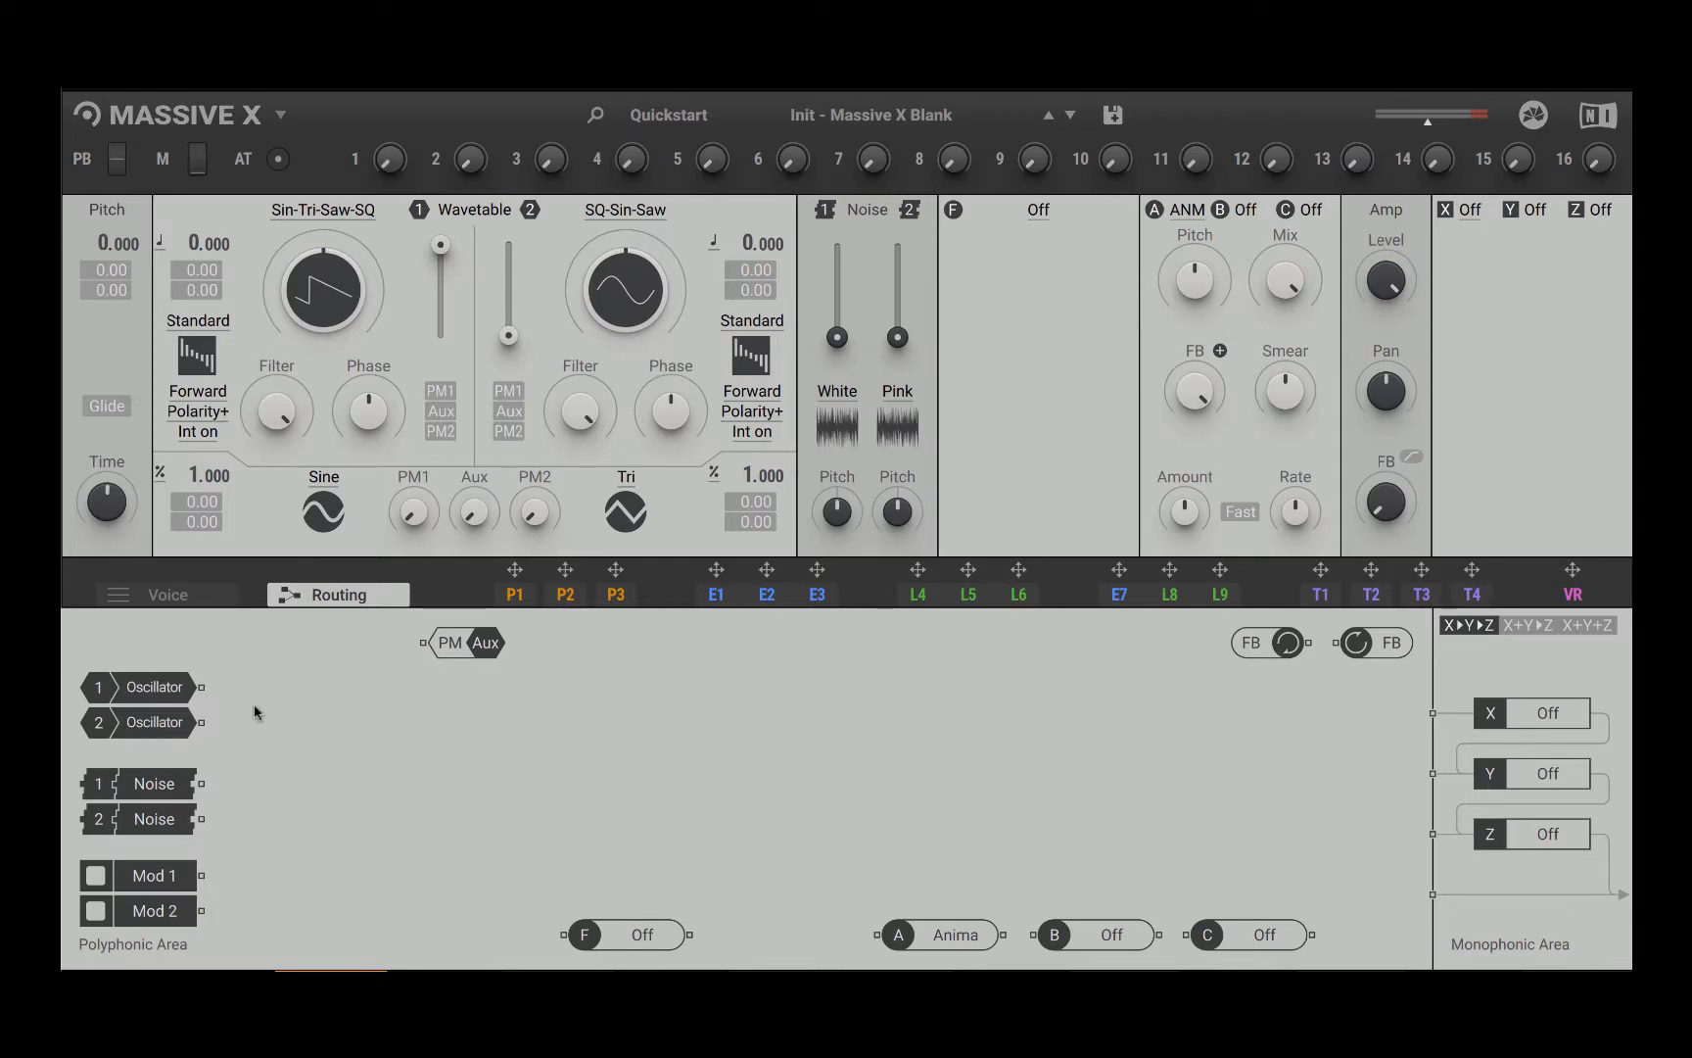
pyautogui.moveTo(201, 686); pyautogui.dragTo(874, 934)
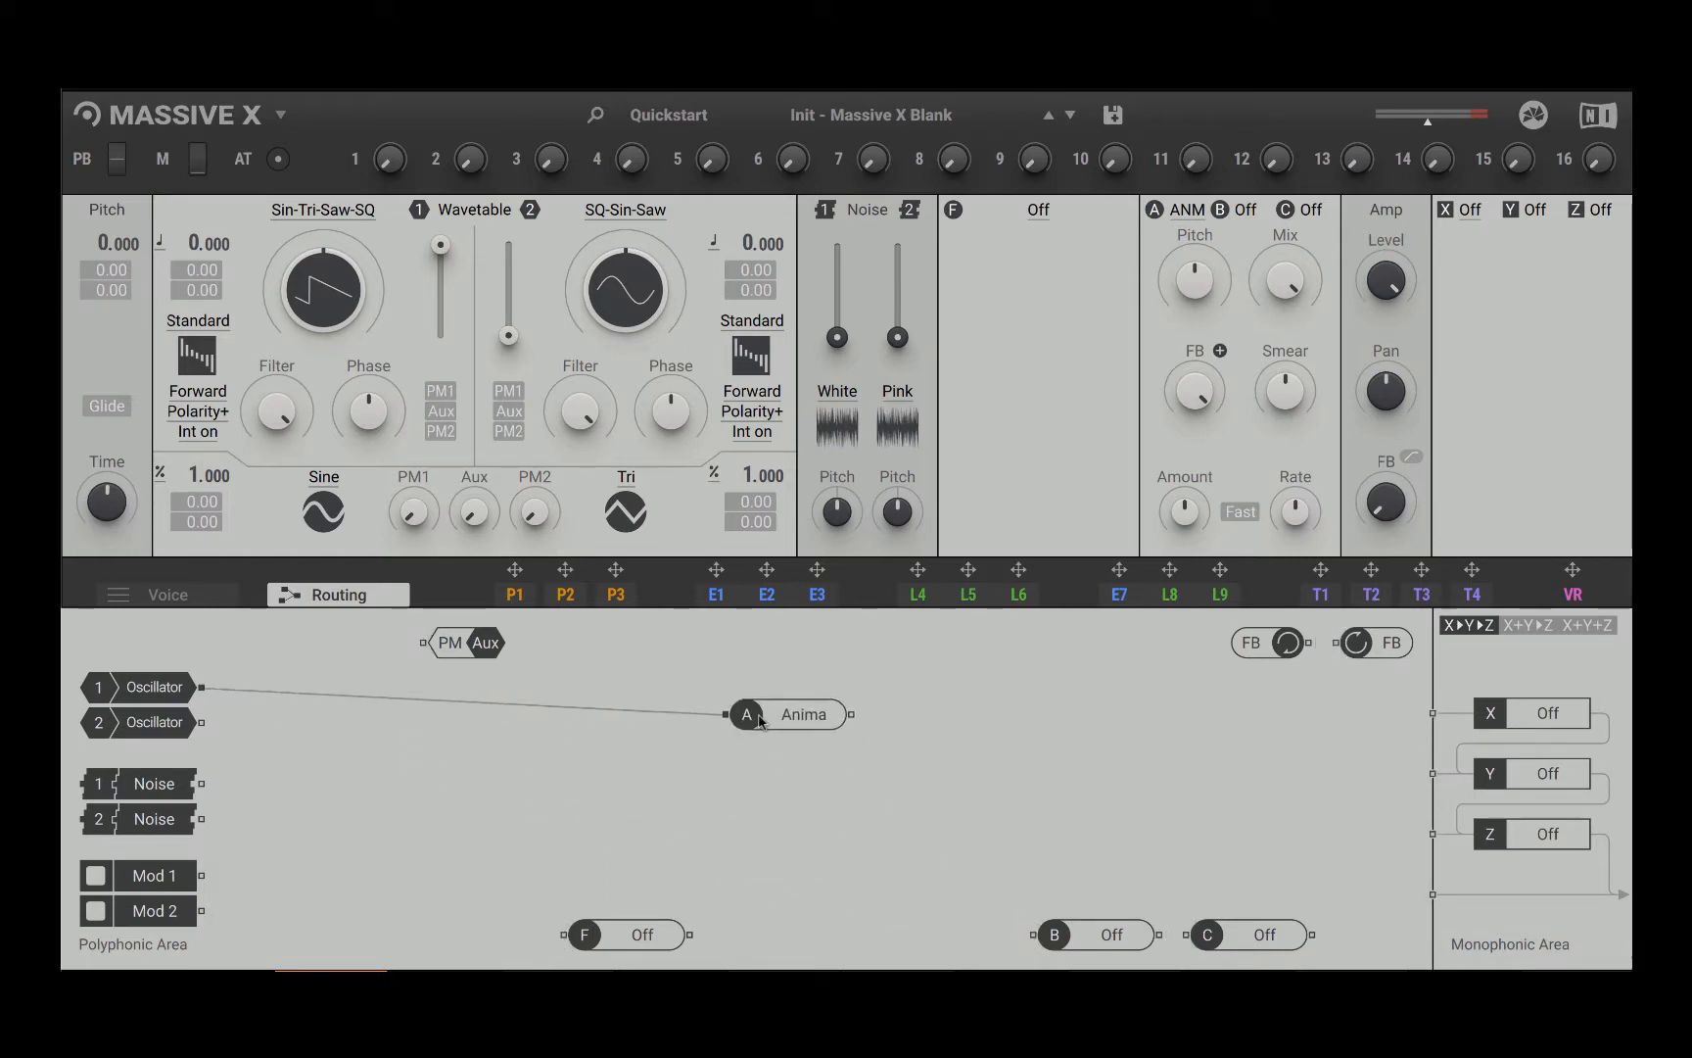
pyautogui.moveTo(858, 712); pyautogui.dragTo(1433, 894)
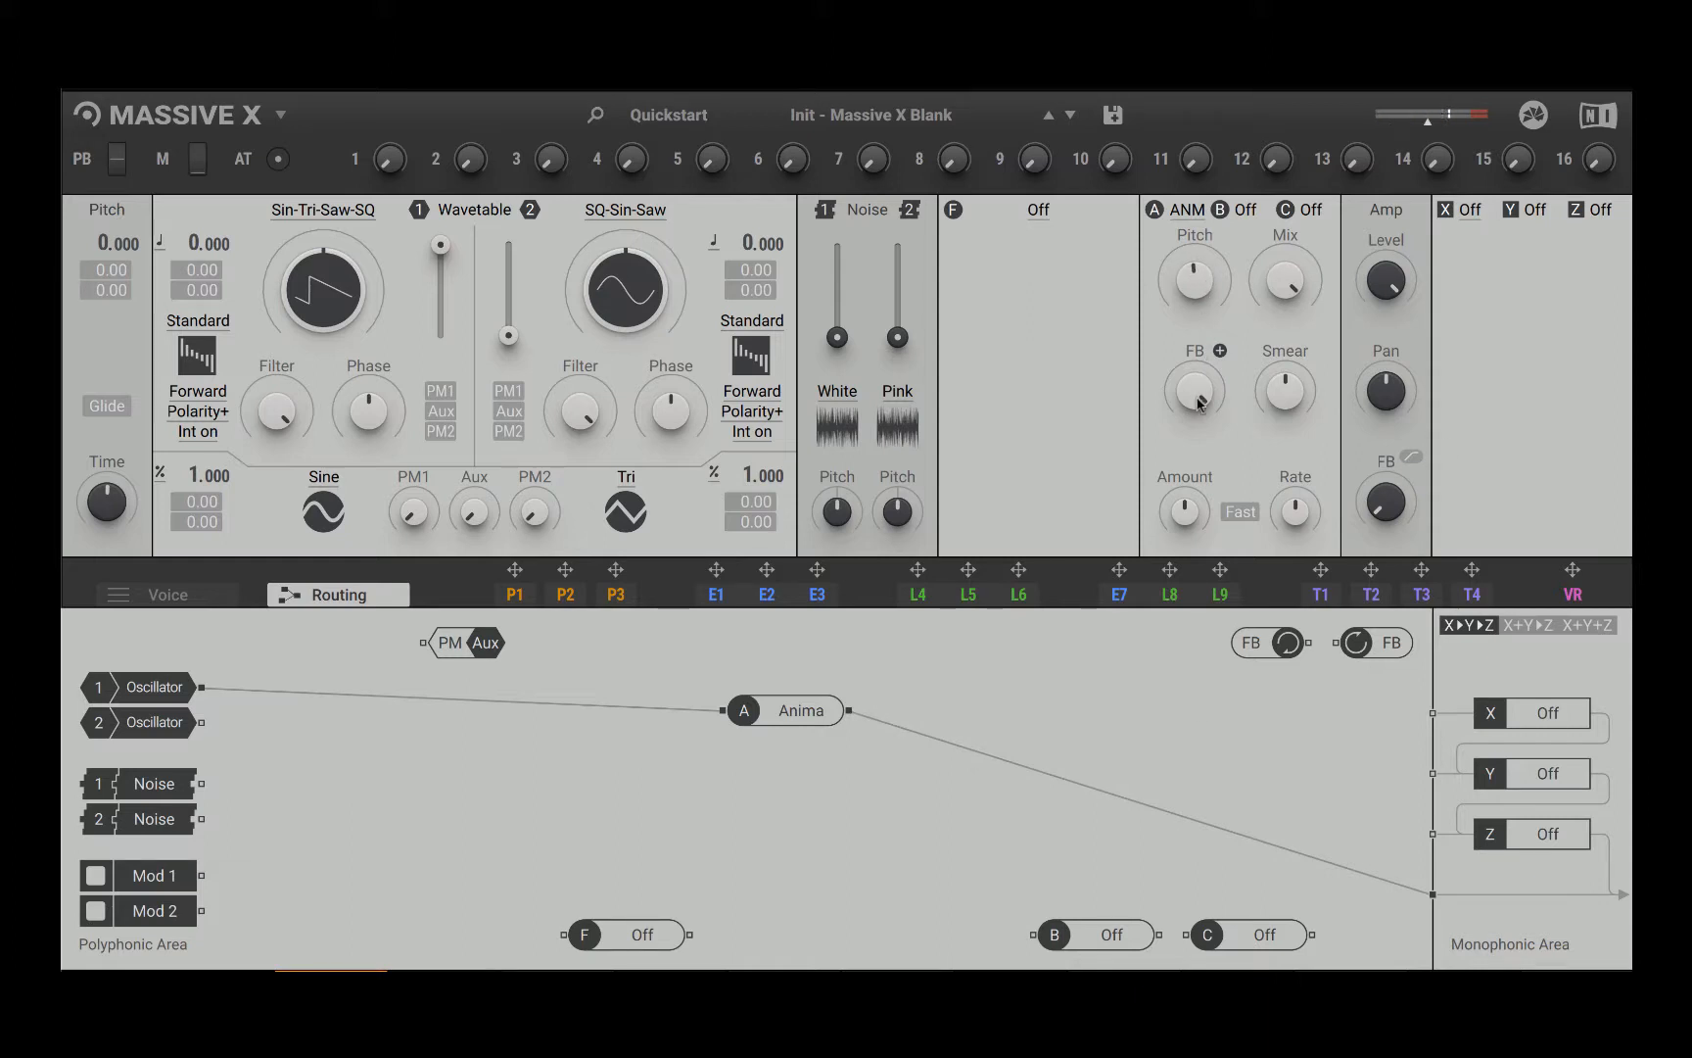
# Step: Adjust the Anima effect's feedback, mix and smear amounts and enable its Fast option
pyautogui.moveTo(1196, 392); pyautogui.dragTo(1196, 406)
pyautogui.moveTo(1280, 265); pyautogui.dragTo(1277, 278)
pyautogui.moveTo(1285, 391); pyautogui.dragTo(1285, 343)
pyautogui.click(1241, 516)
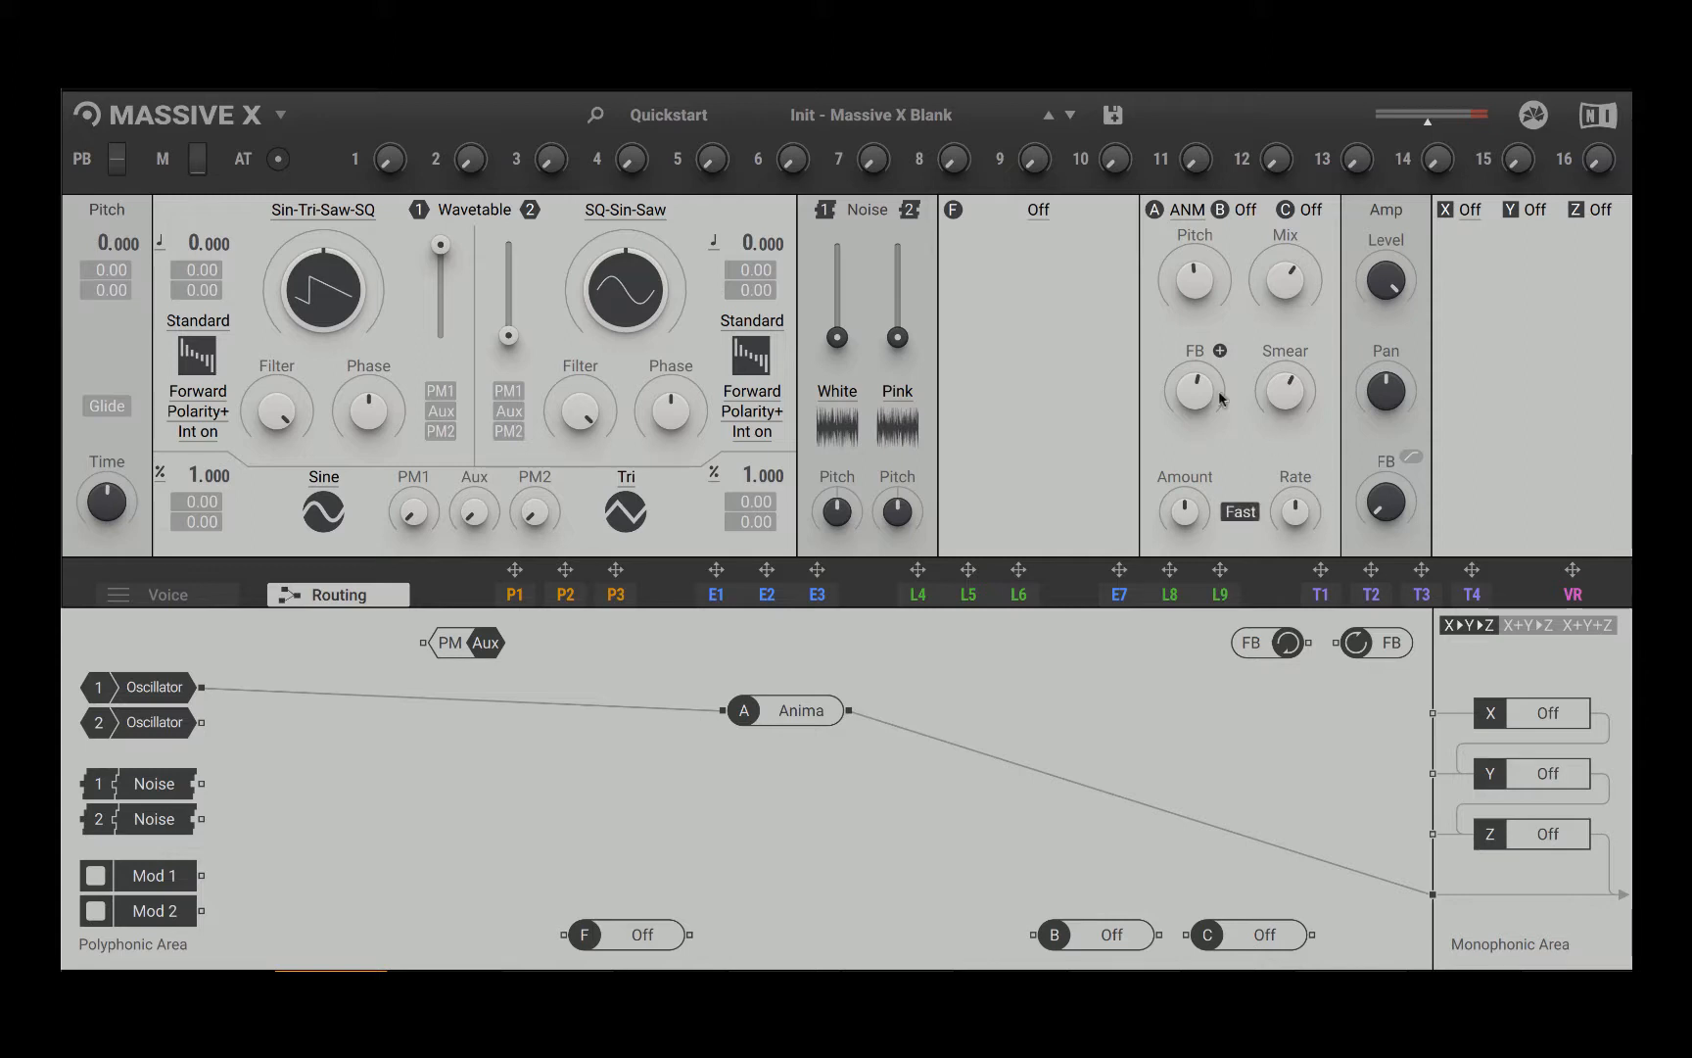
pyautogui.click(1252, 520)
pyautogui.click(1239, 516)
# Step: Switch insert A to Bit Crusher and on to Utility, lower the Utility level and move its module toward the output
pyautogui.click(1187, 211)
pyautogui.click(1218, 291)
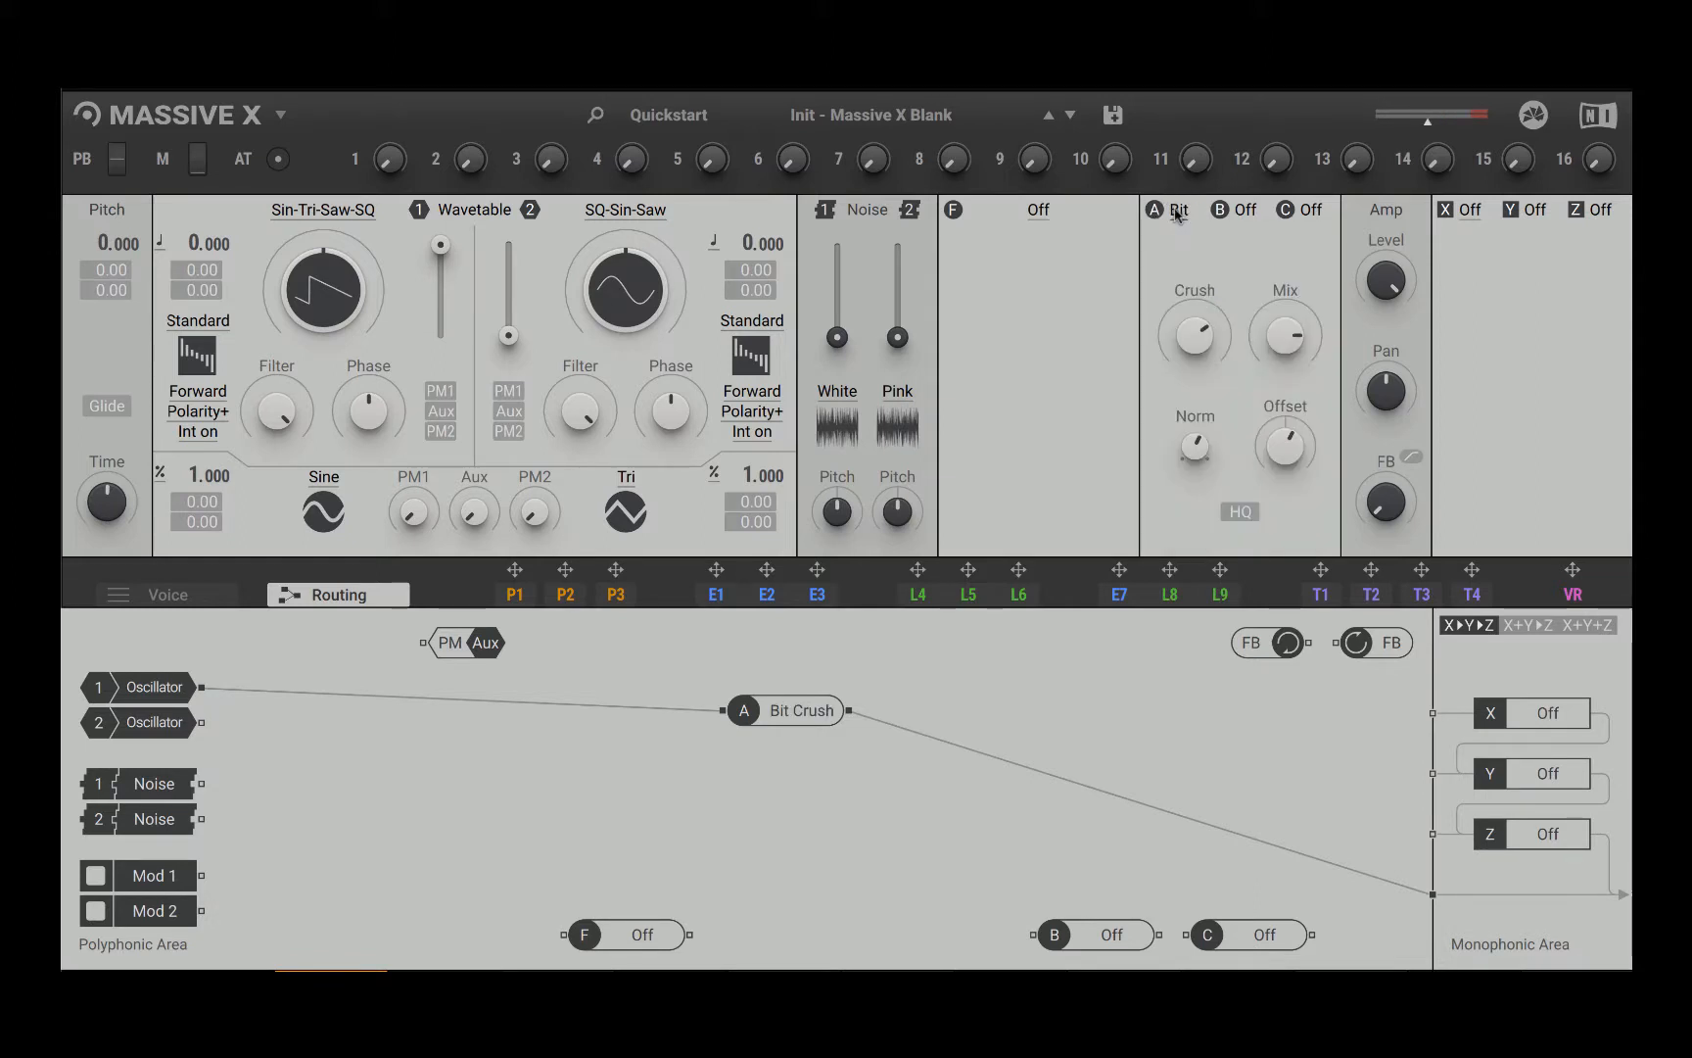
pyautogui.click(1176, 213)
pyautogui.click(1246, 312)
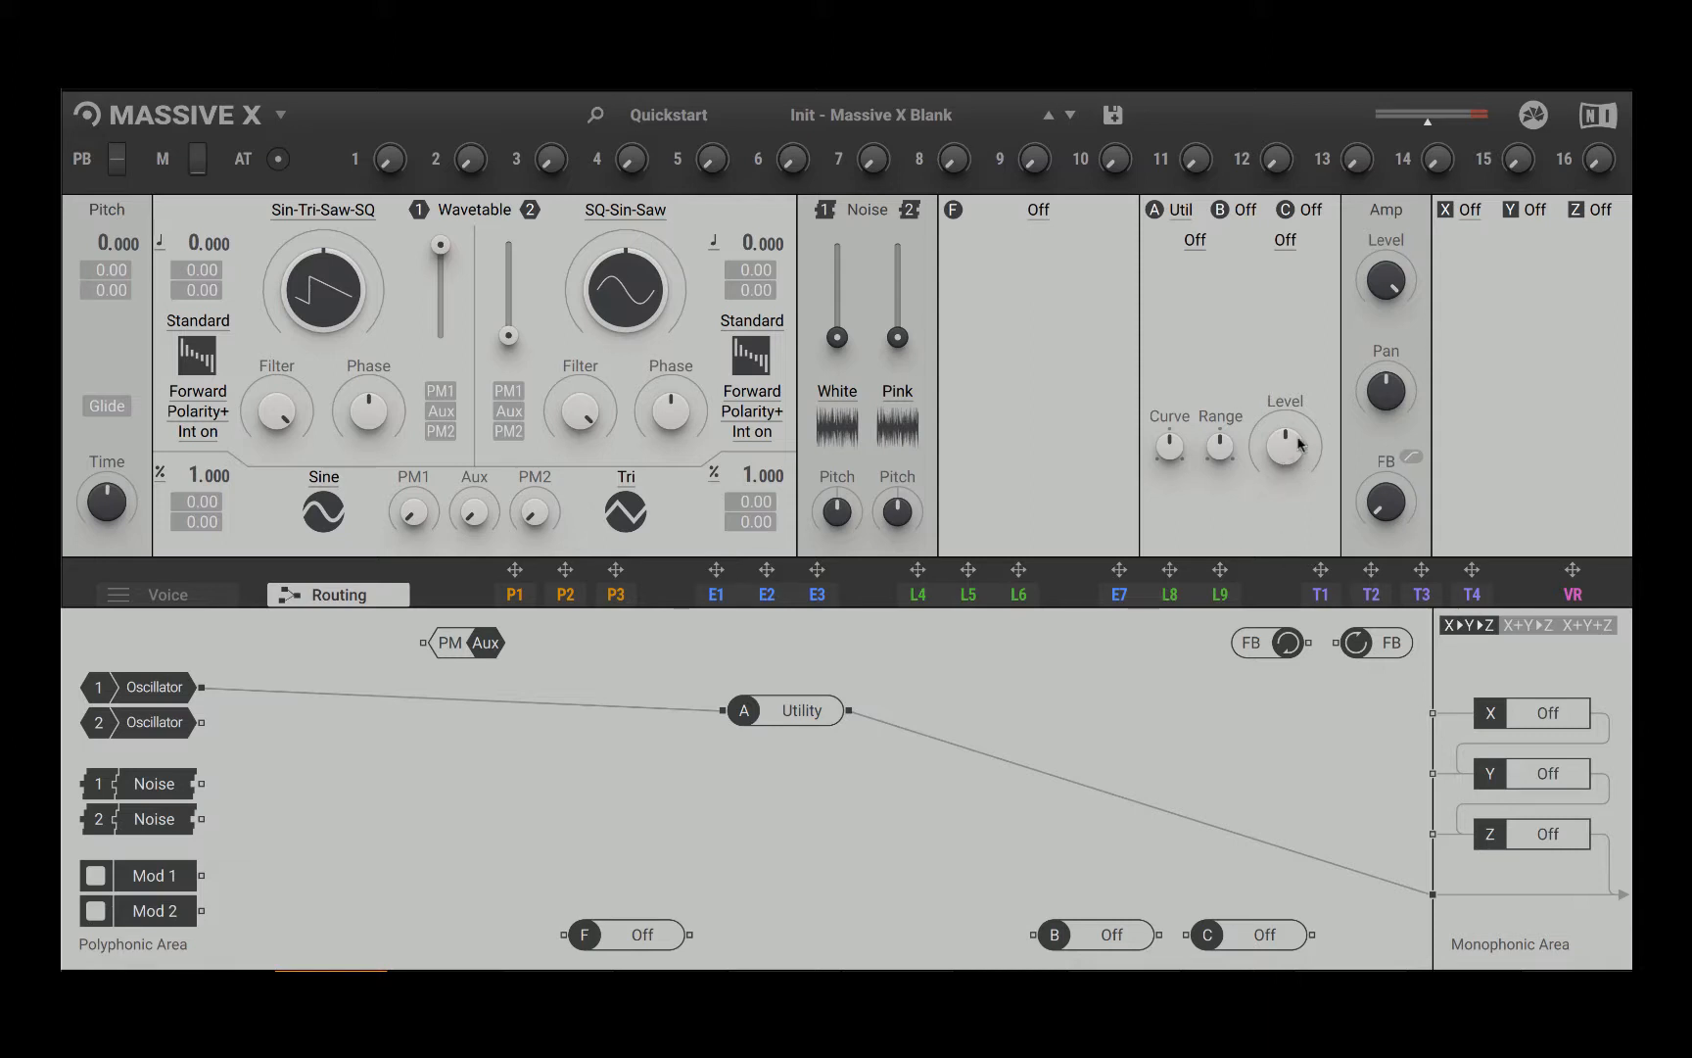
pyautogui.moveTo(1286, 448); pyautogui.dragTo(1286, 484)
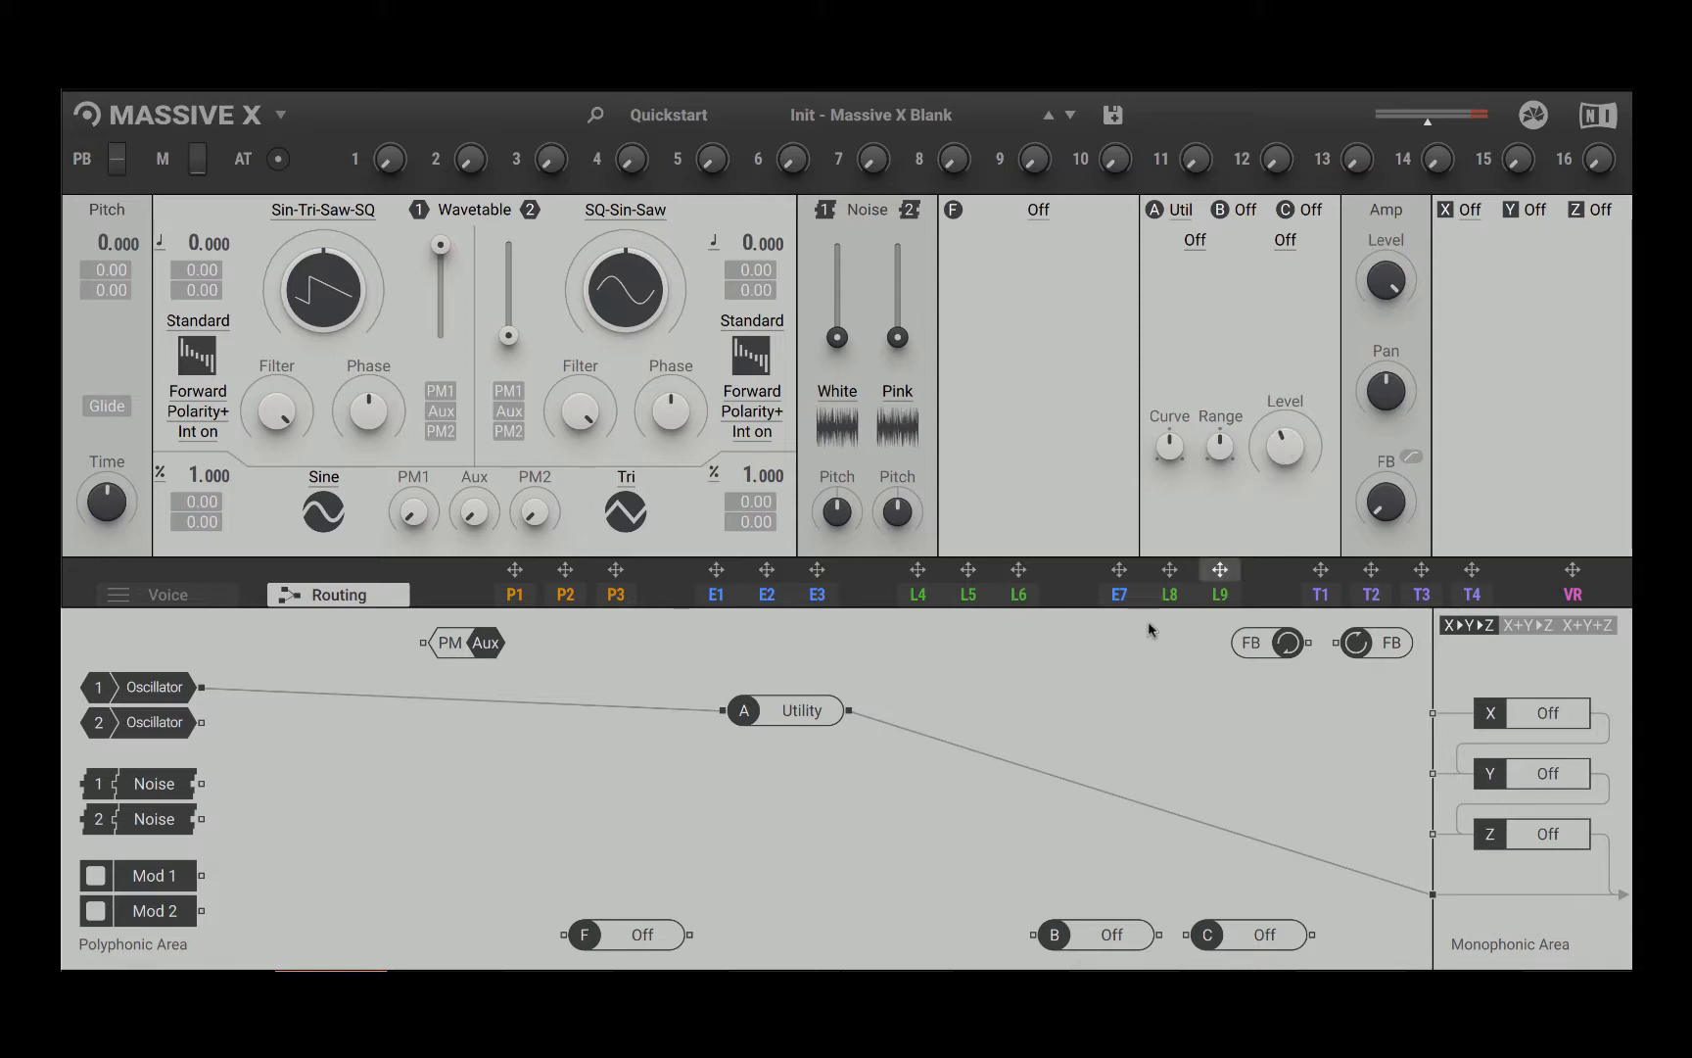
pyautogui.moveTo(754, 717); pyautogui.dragTo(915, 718)
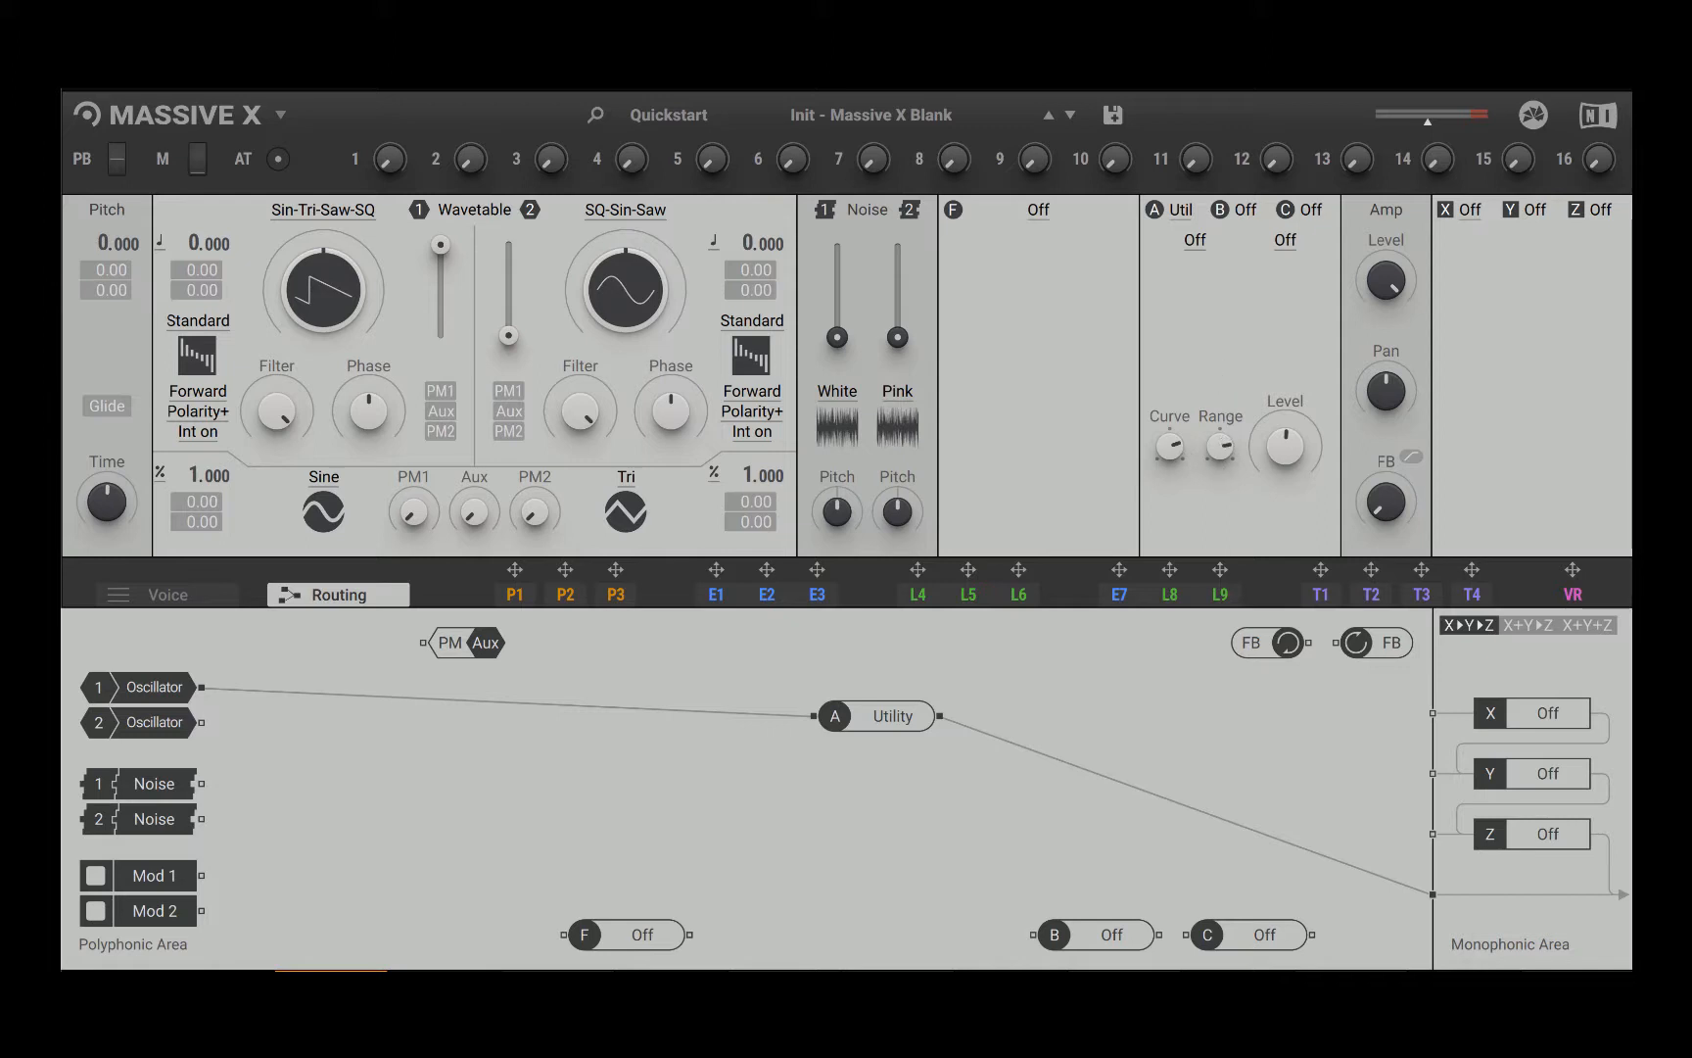
# Step: Set the Utility insert's second filter to HP1, and its first filter to HP2 and finally LP2
pyautogui.click(1285, 242)
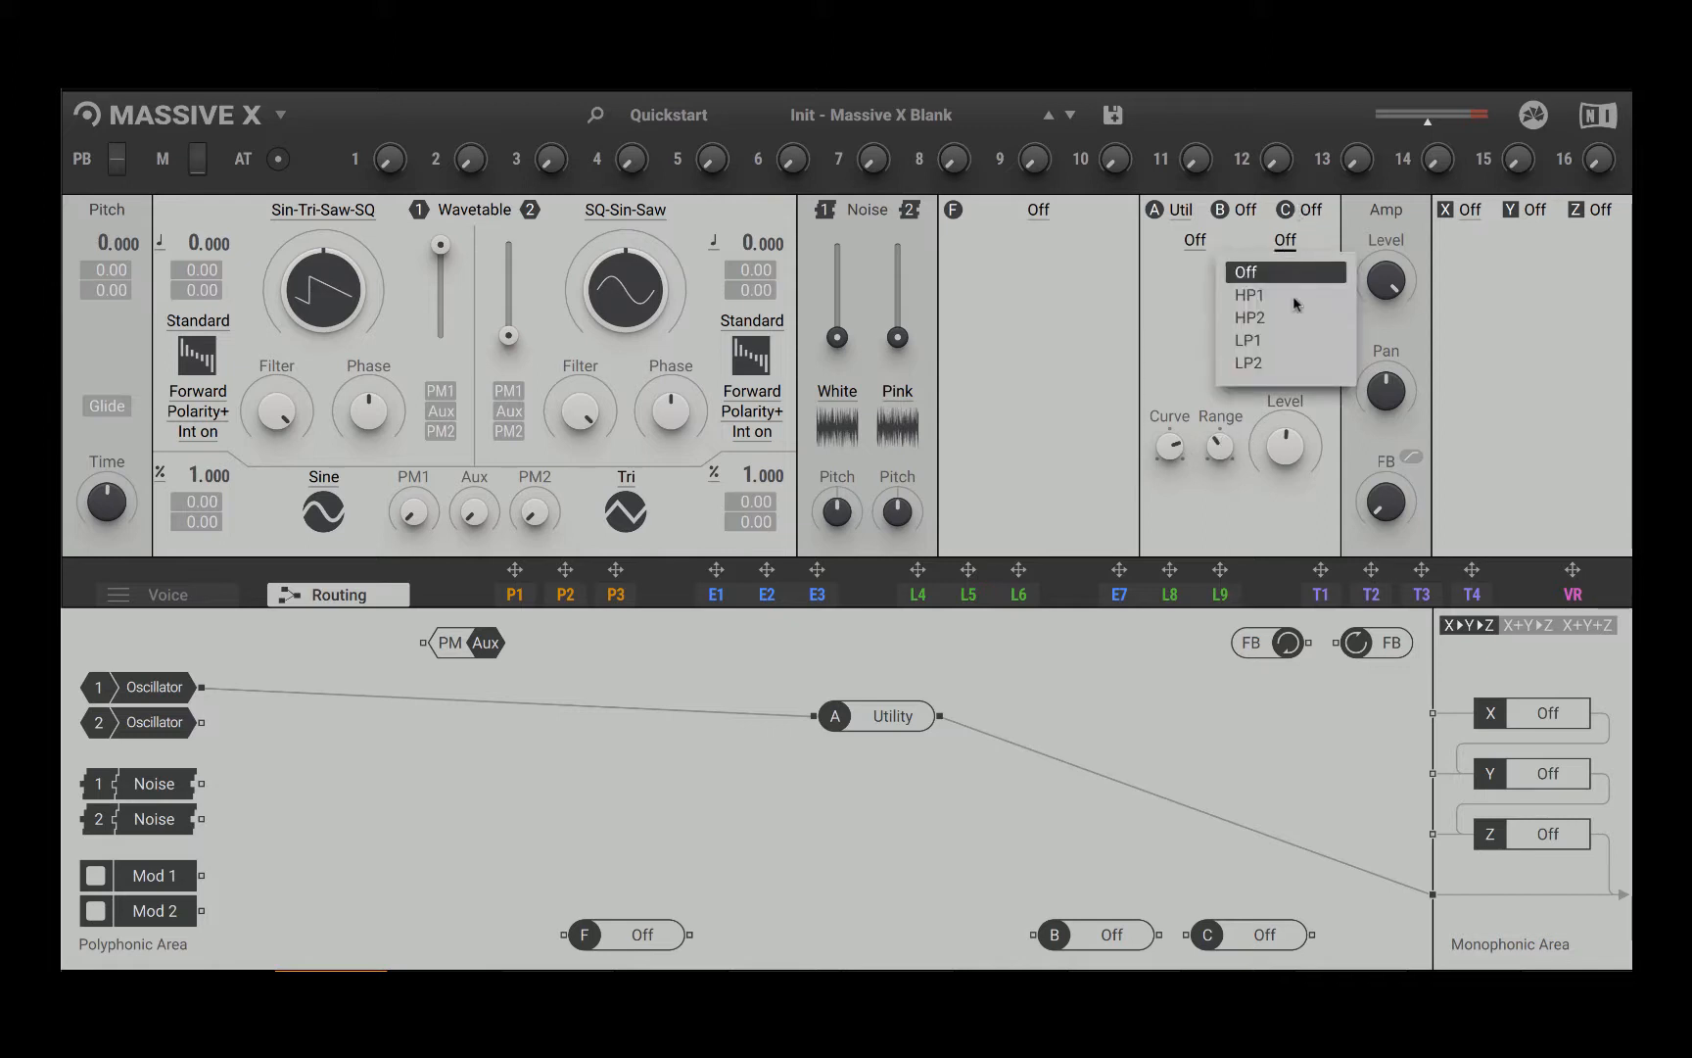
pyautogui.click(1291, 295)
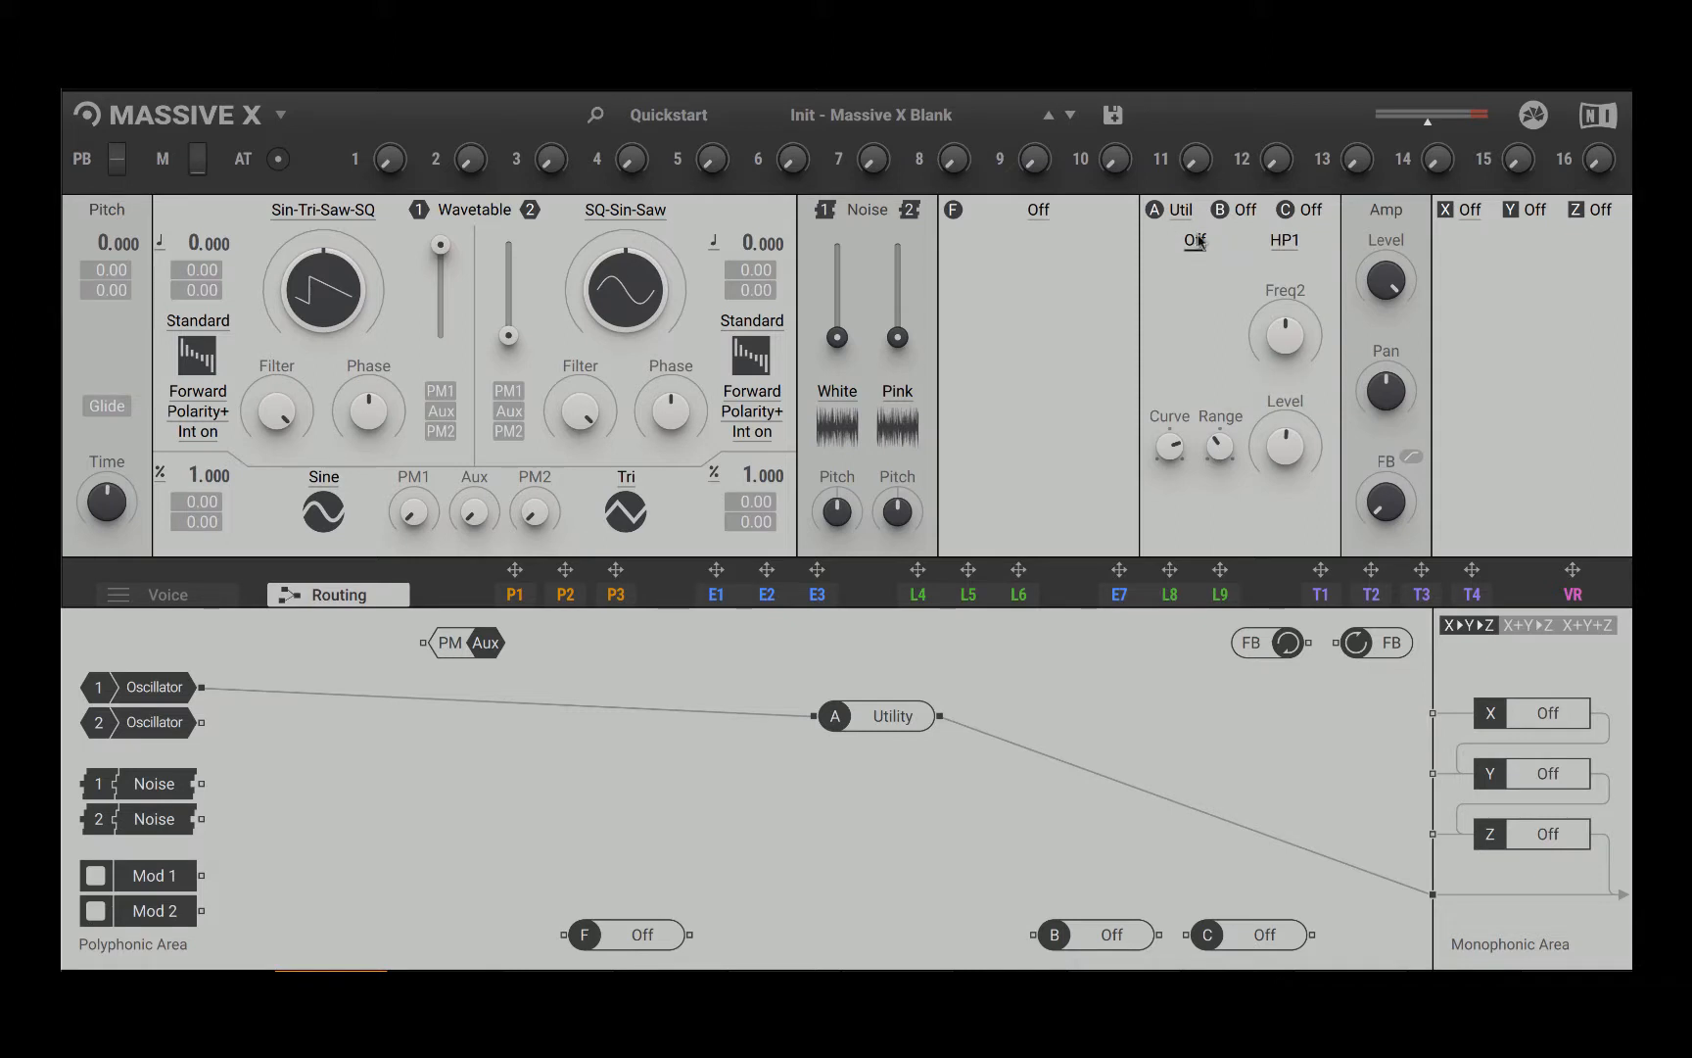
pyautogui.click(1195, 241)
pyautogui.click(1214, 321)
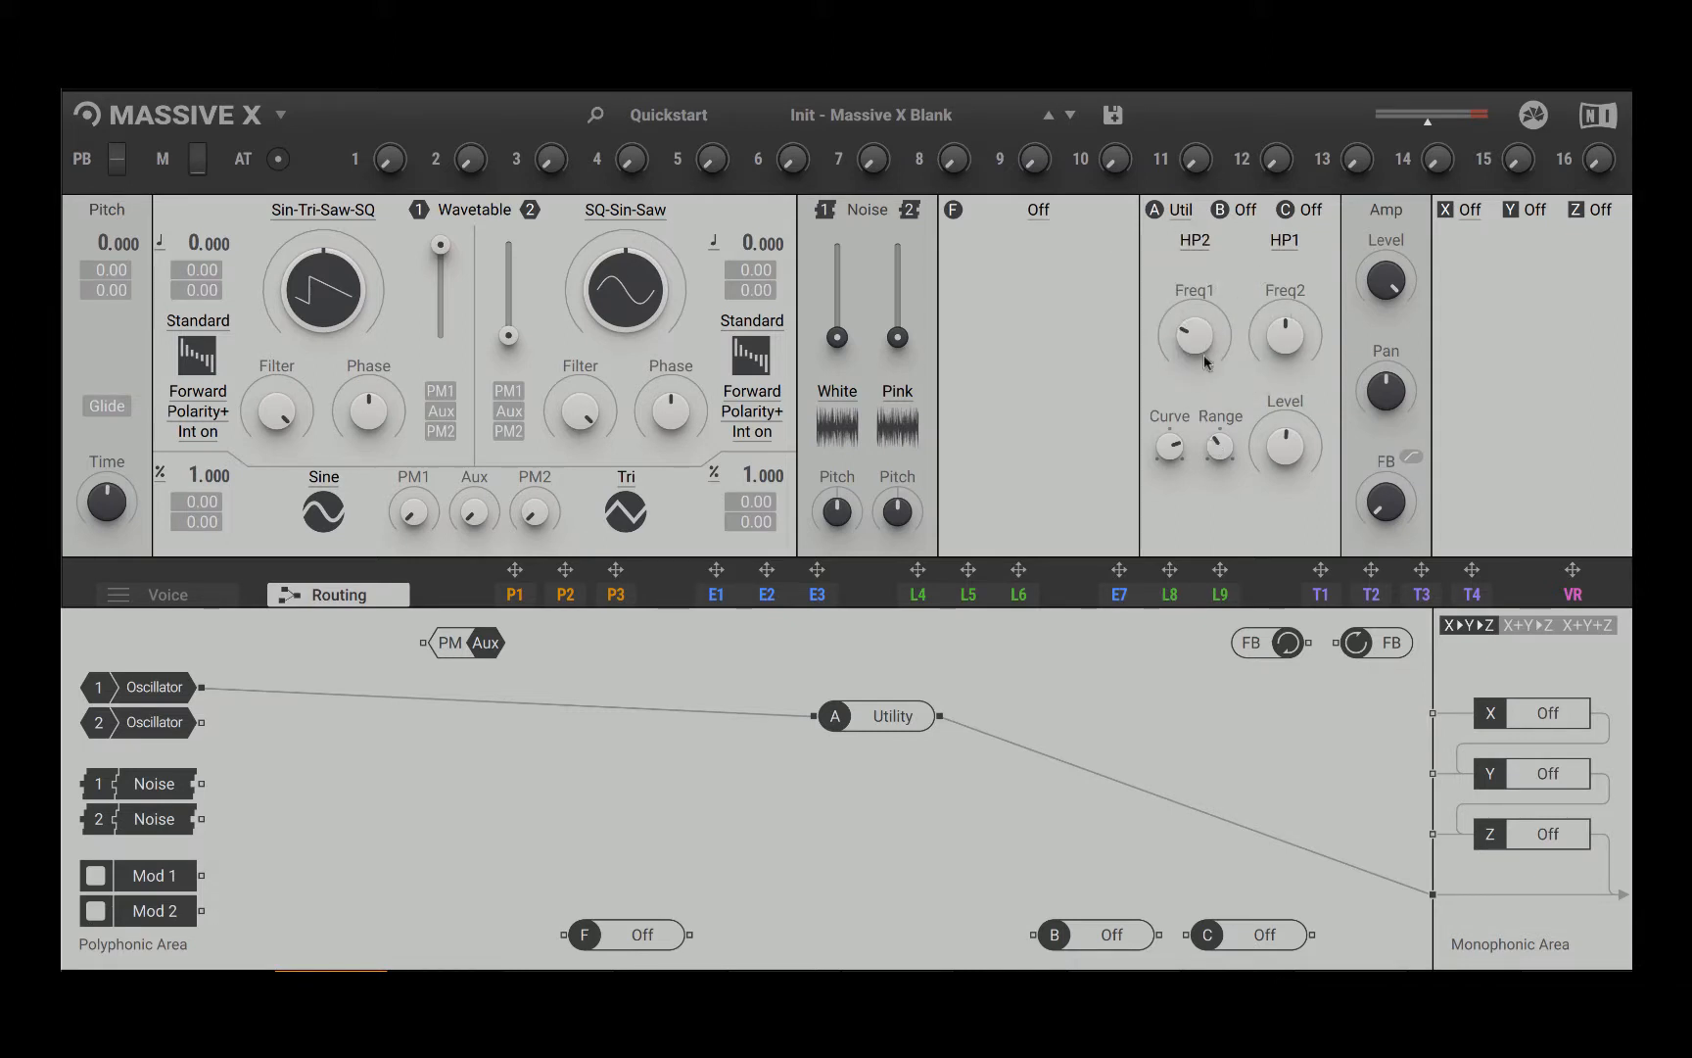
pyautogui.click(1196, 245)
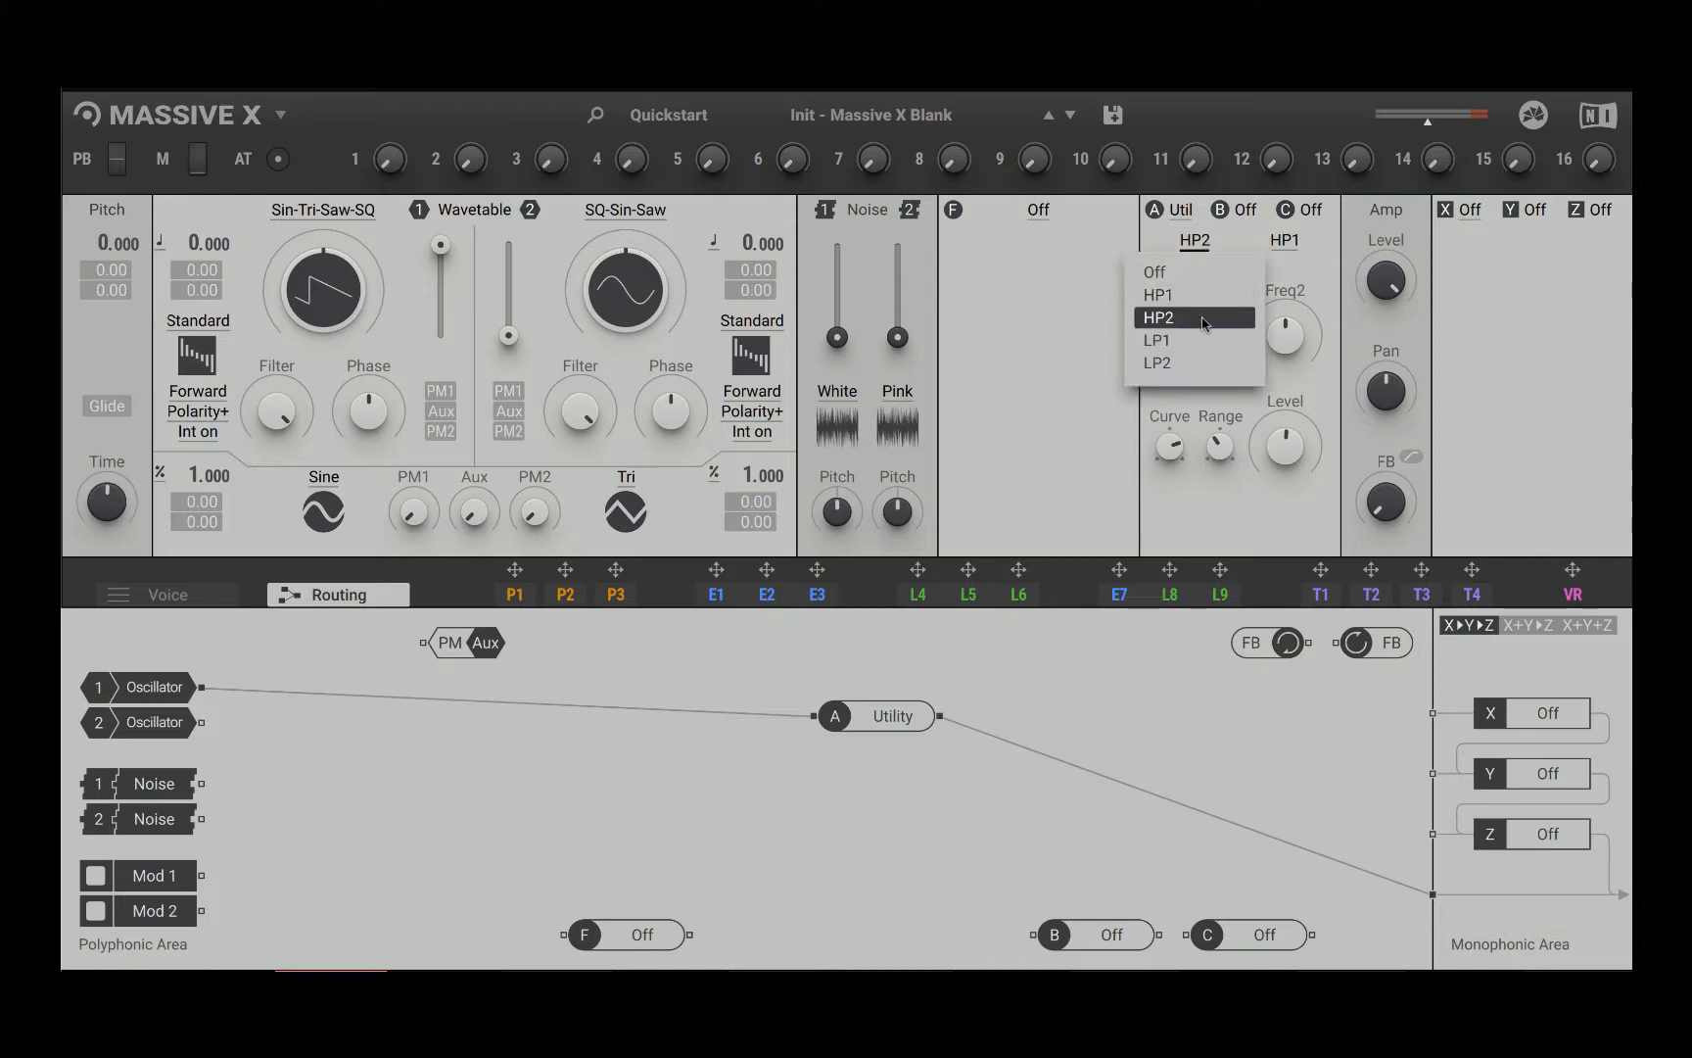
pyautogui.click(1190, 362)
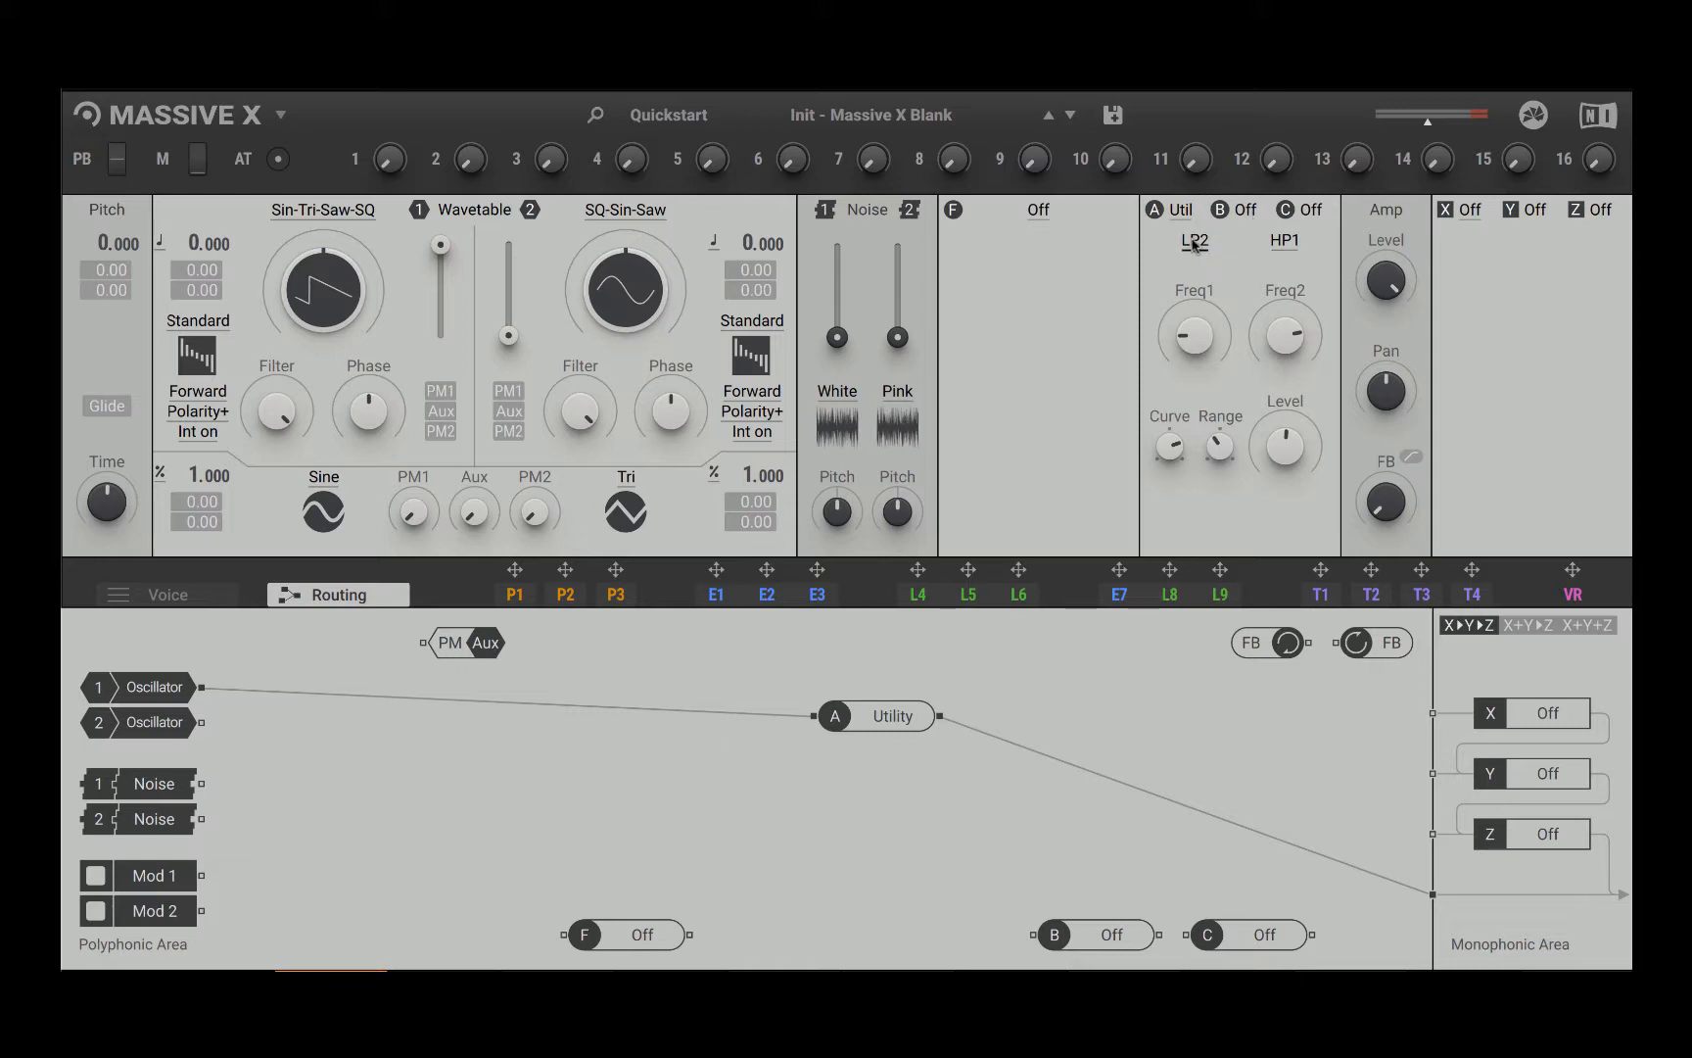
# Step: Load the Folder effect in insert A, set its folding shape to Wrap and toggle HQ
pyautogui.click(1178, 213)
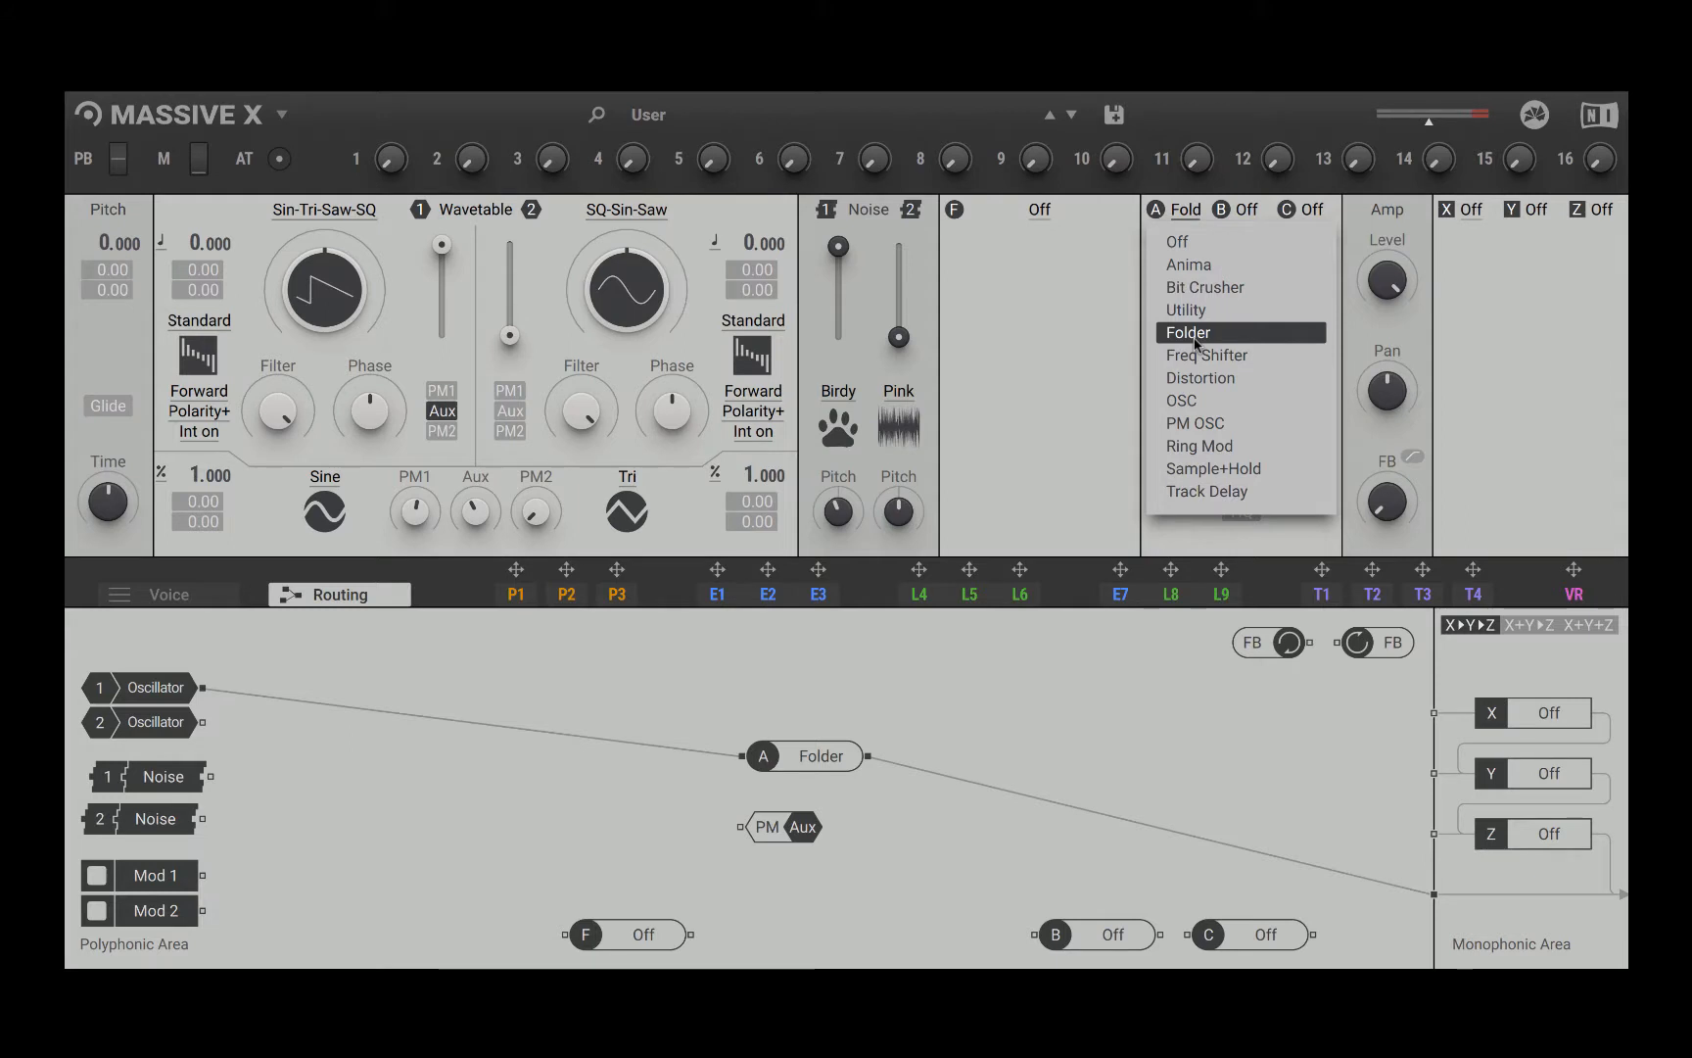
pyautogui.click(1194, 335)
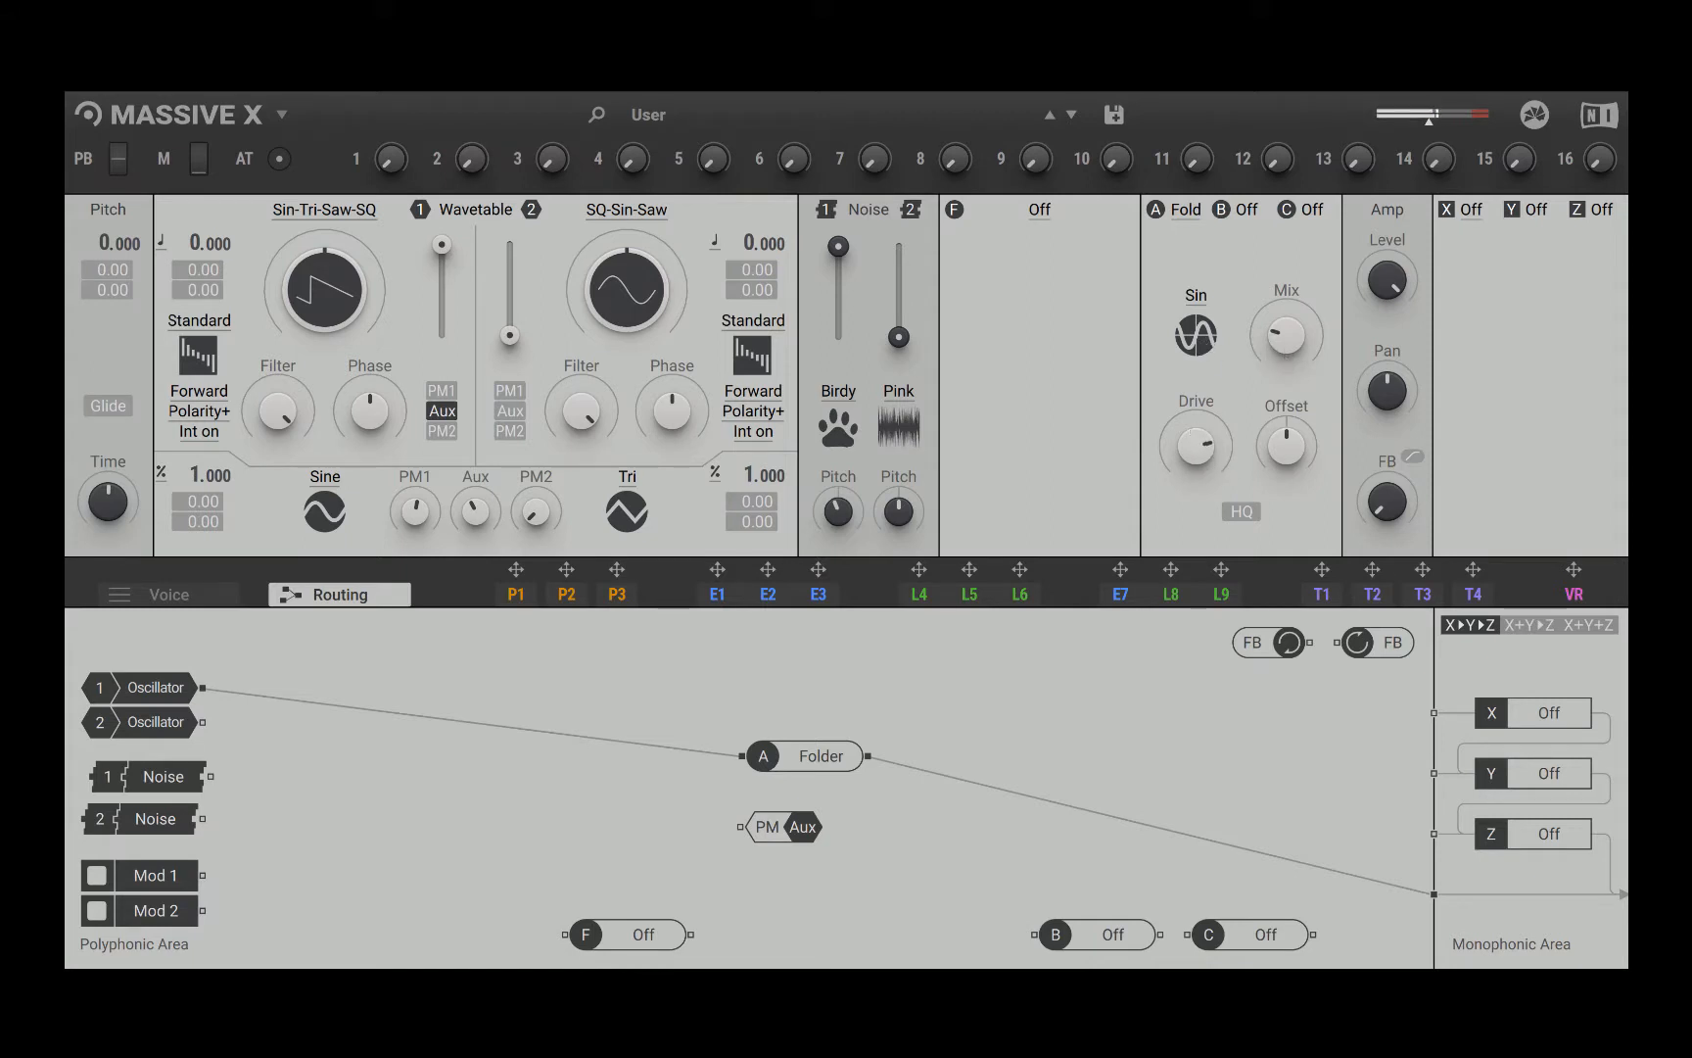
pyautogui.click(1196, 335)
pyautogui.click(1208, 369)
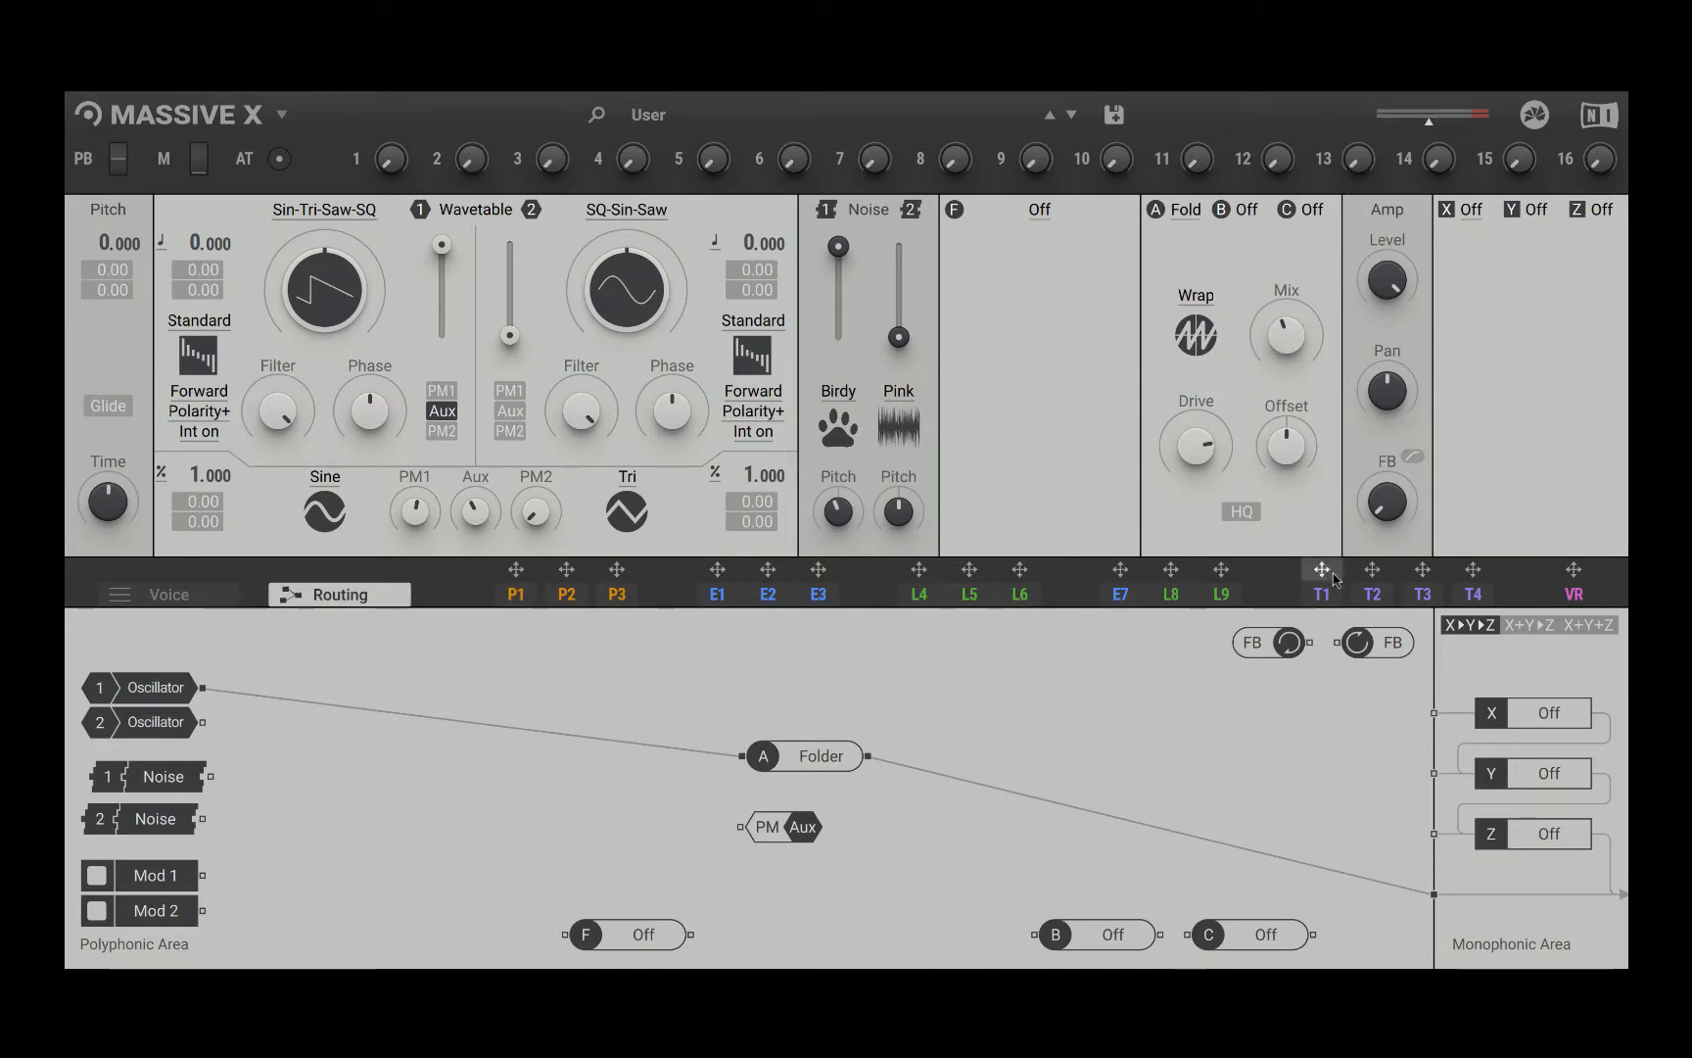
pyautogui.click(1244, 512)
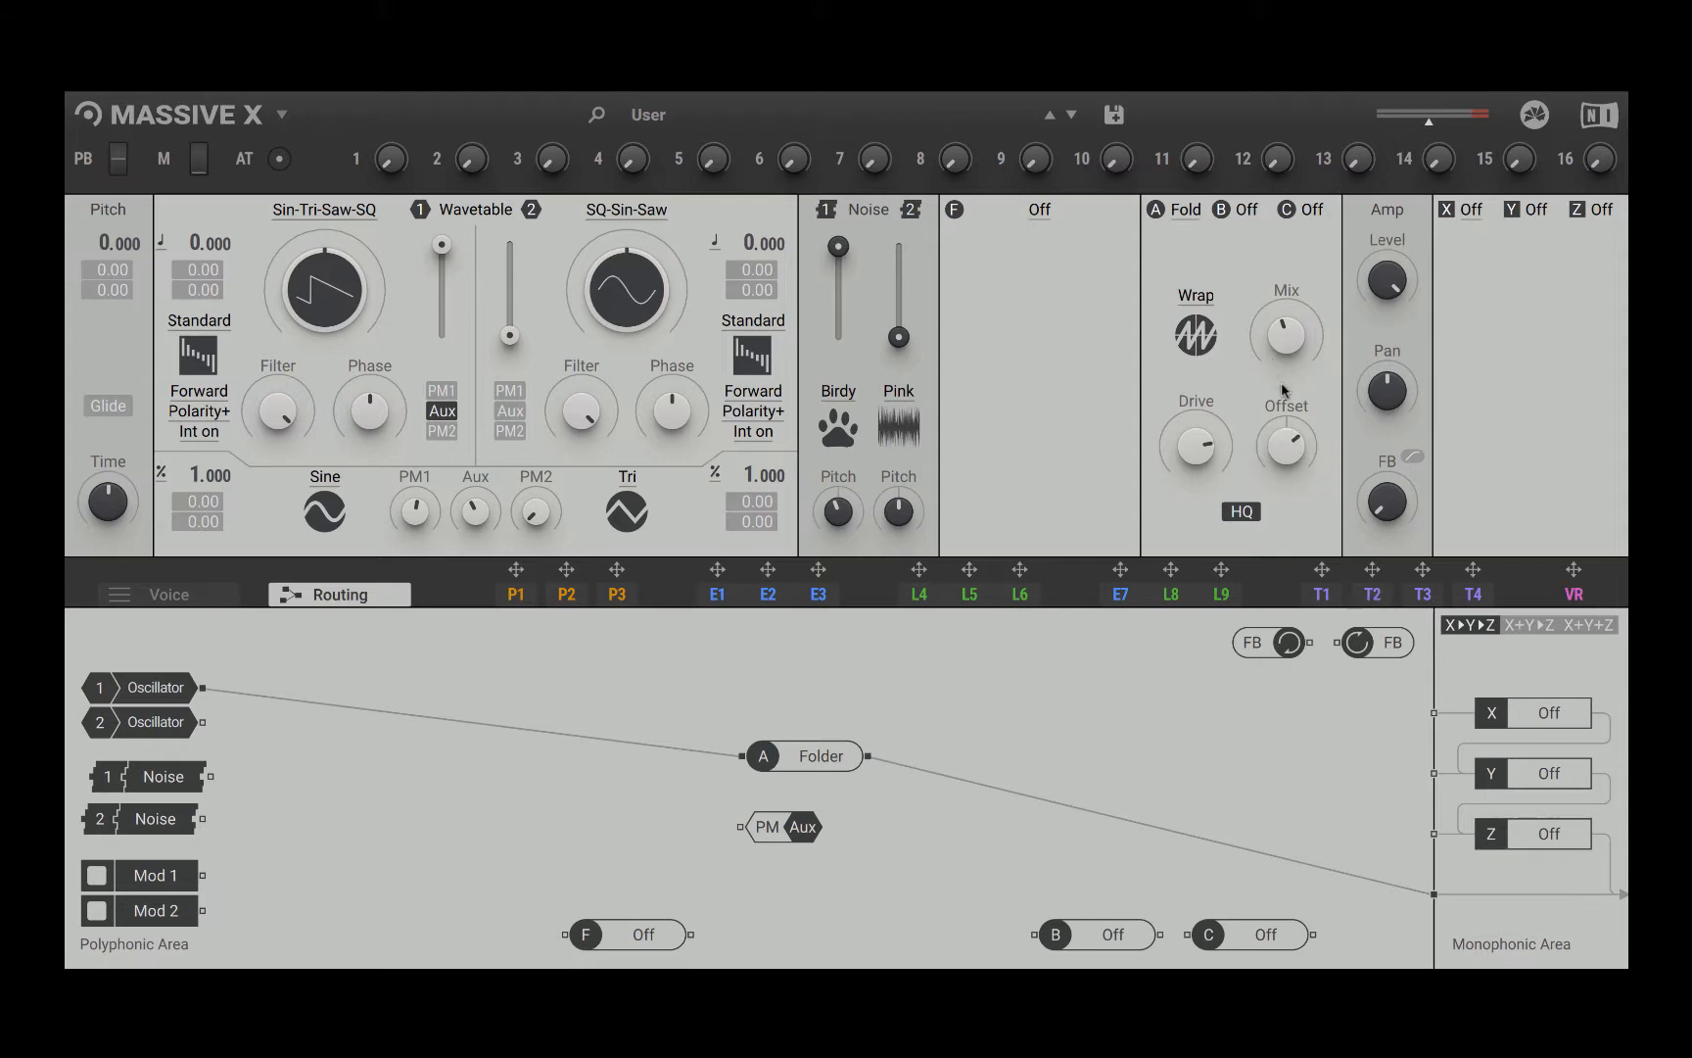
# Step: Switch insert A to Freq Shifter and on to Distortion, leaving Distortion loaded
pyautogui.click(1174, 211)
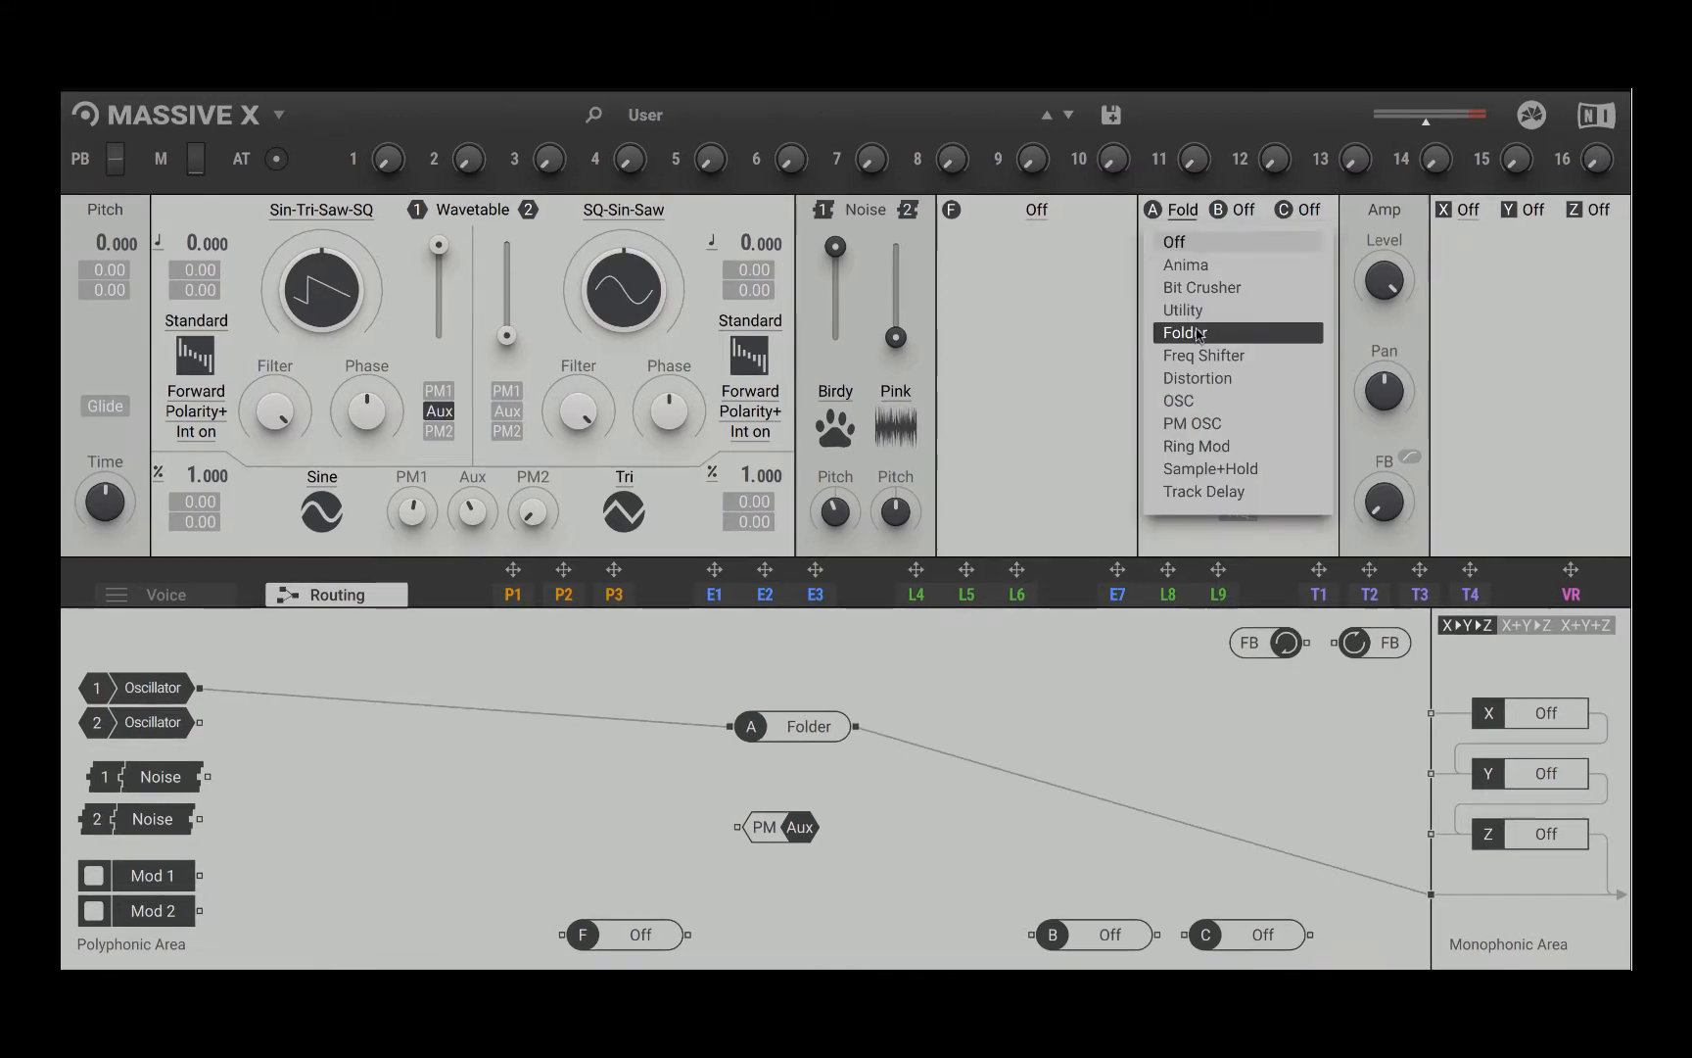
pyautogui.click(1205, 356)
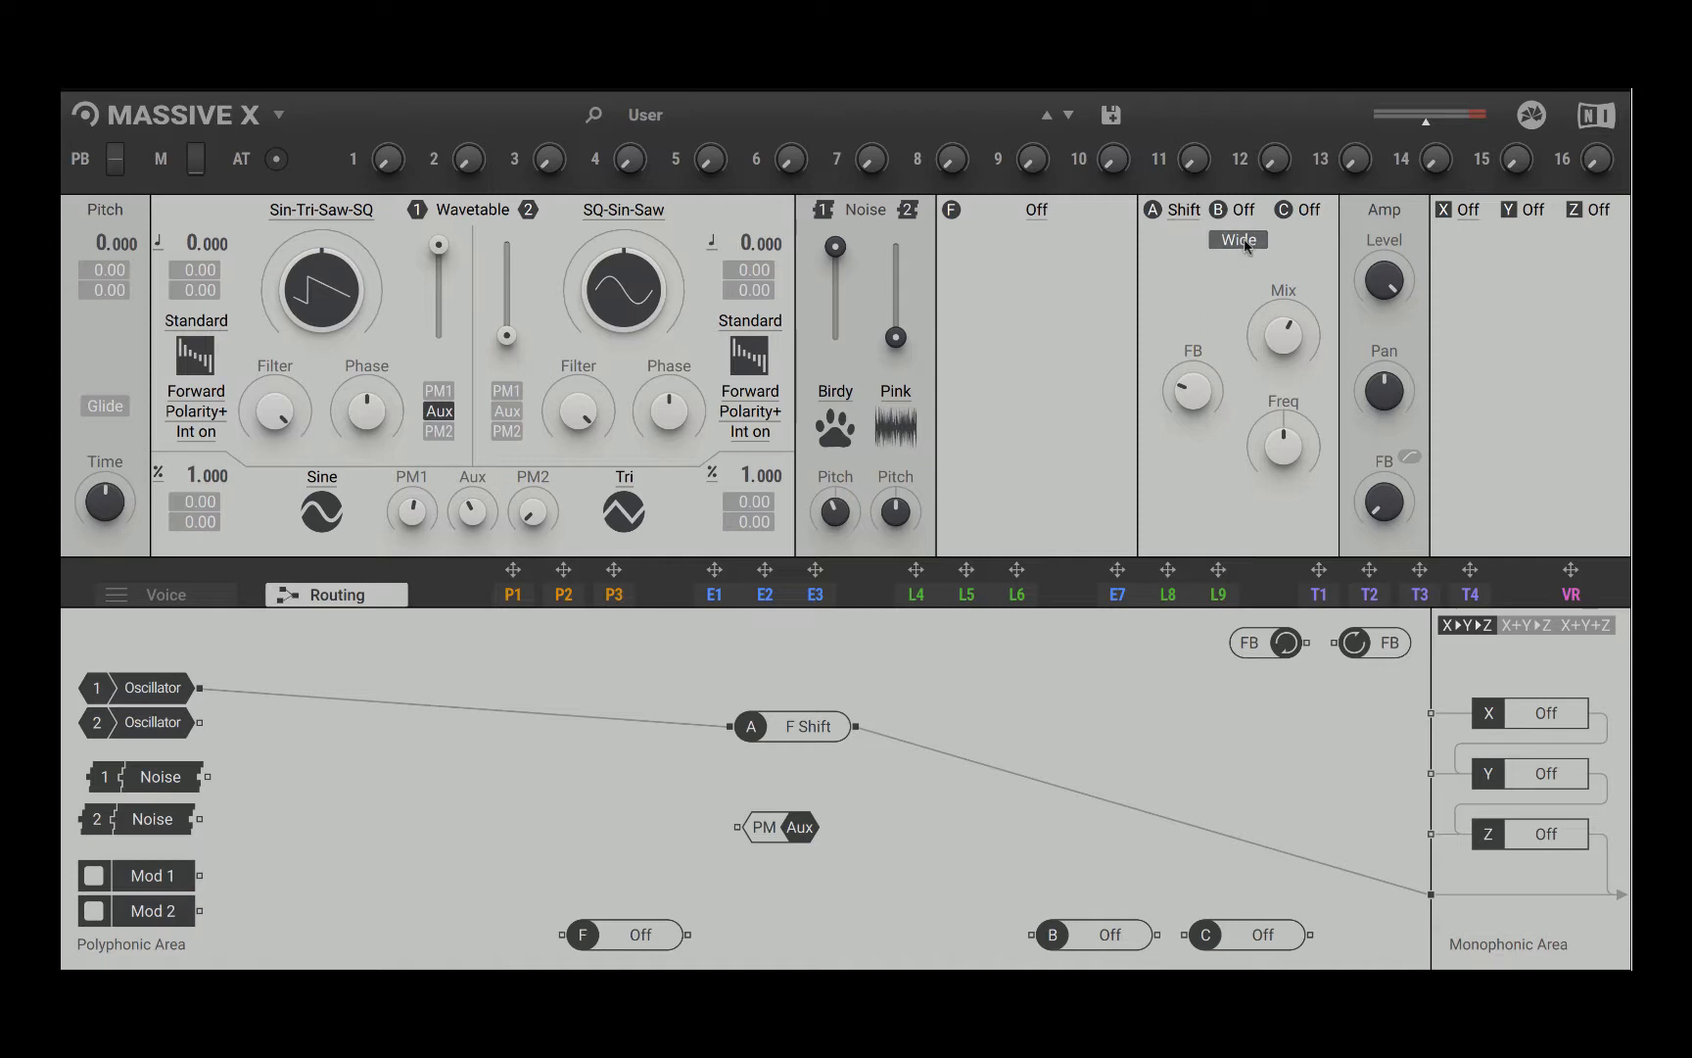
pyautogui.click(1184, 214)
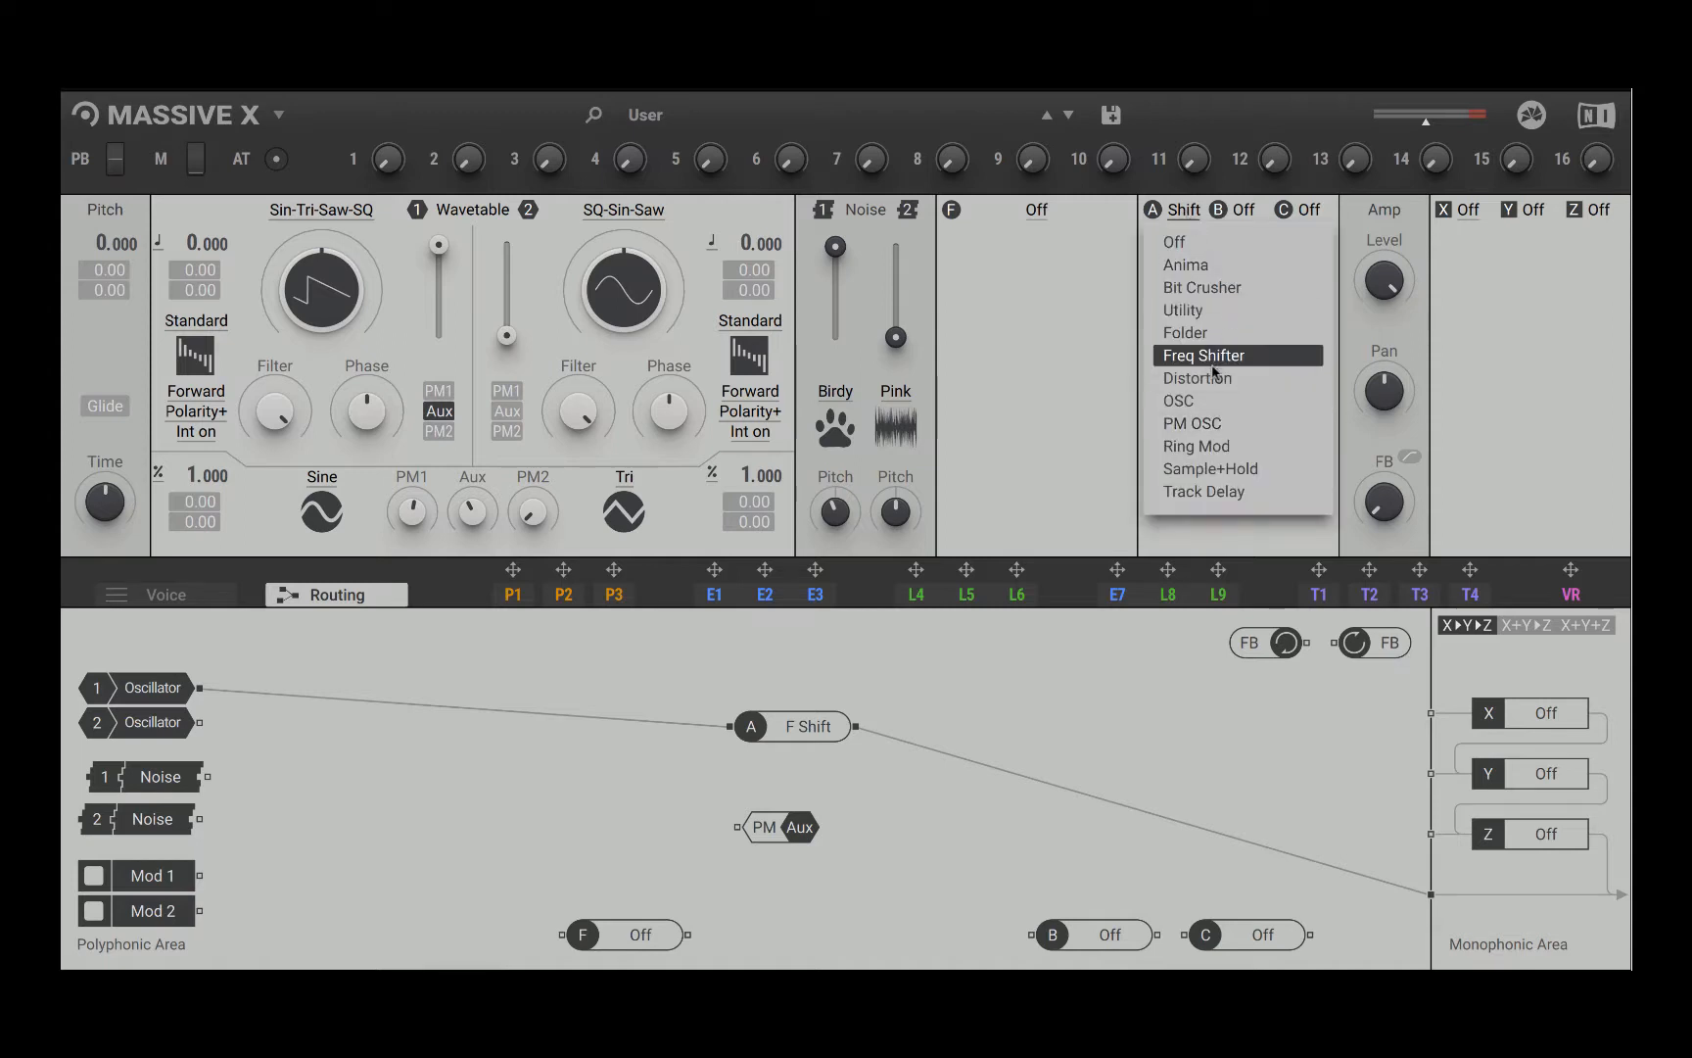
pyautogui.click(1224, 384)
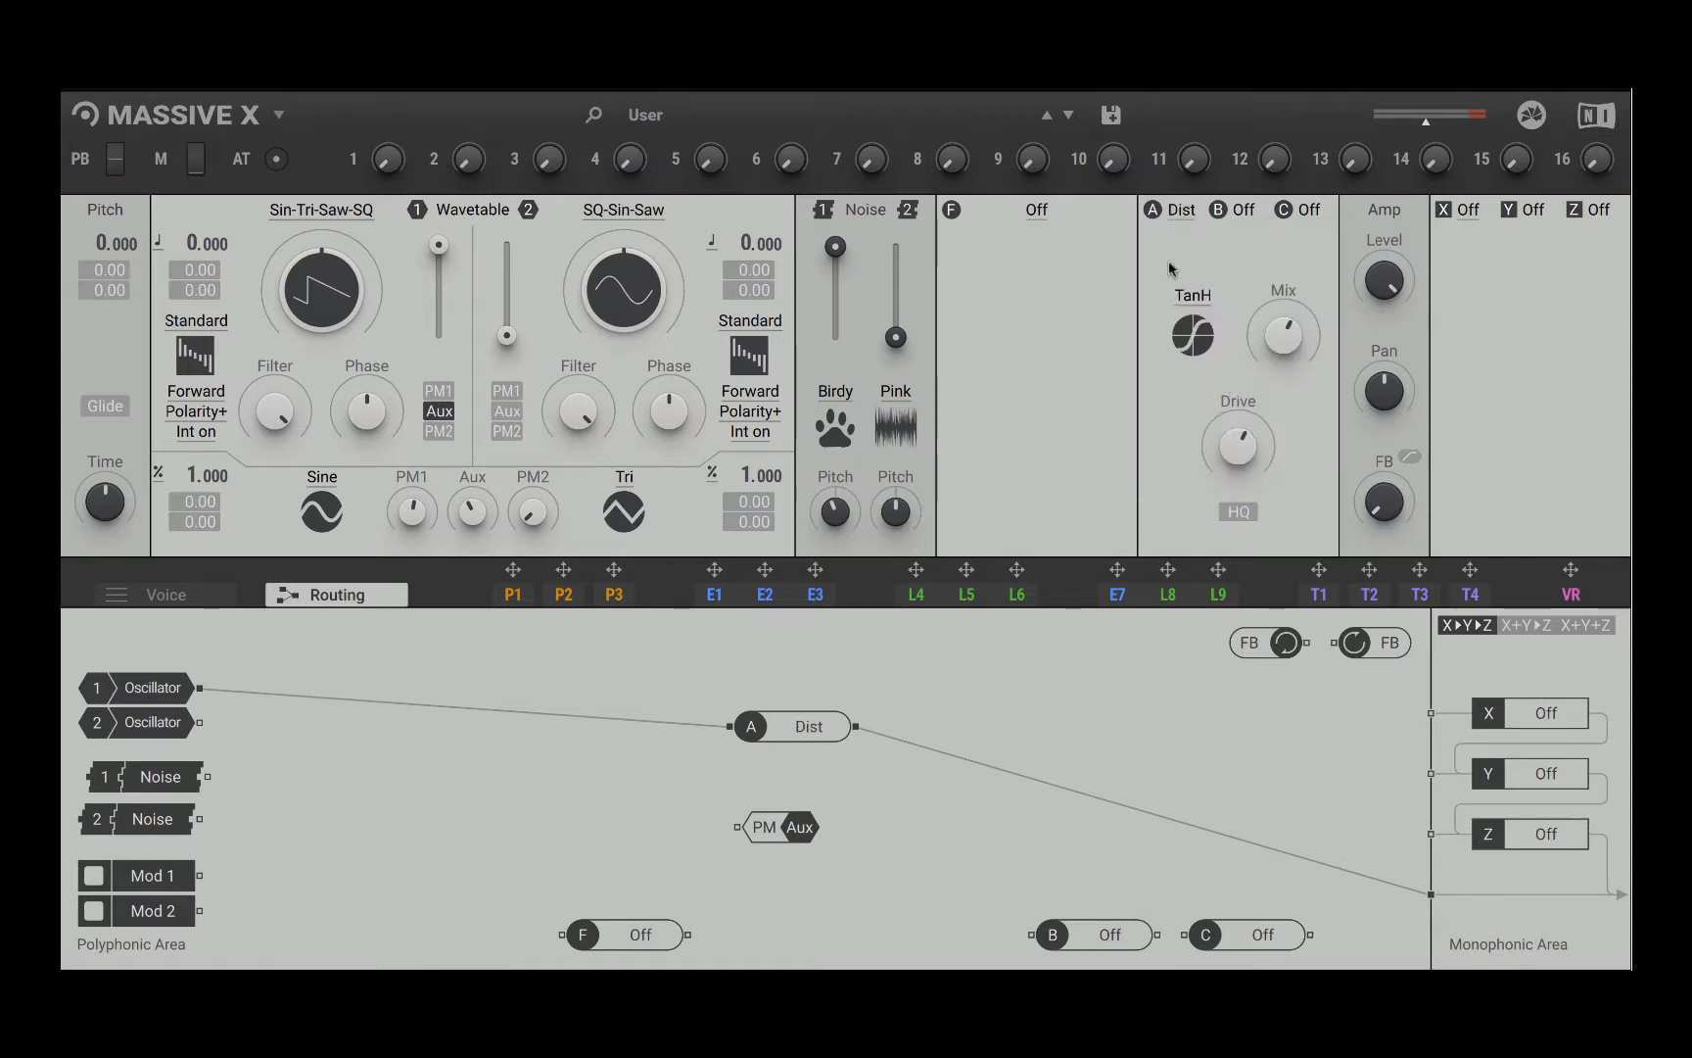
pyautogui.click(1173, 208)
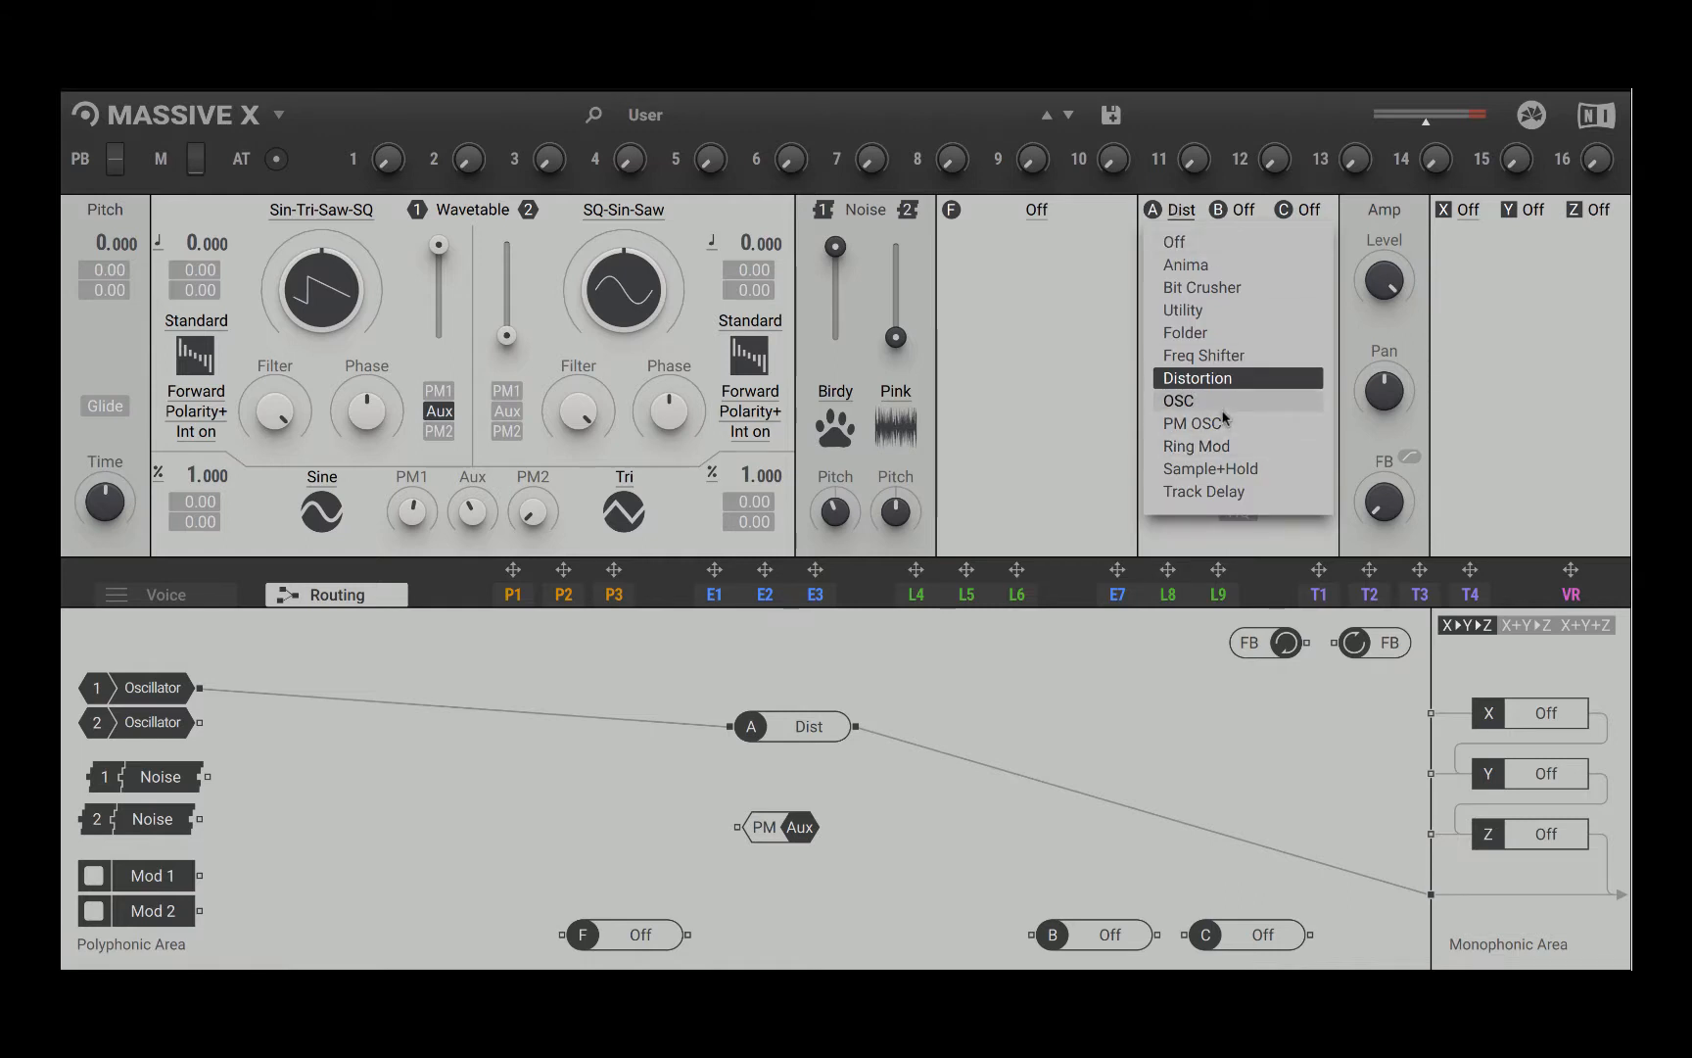
pyautogui.click(1084, 656)
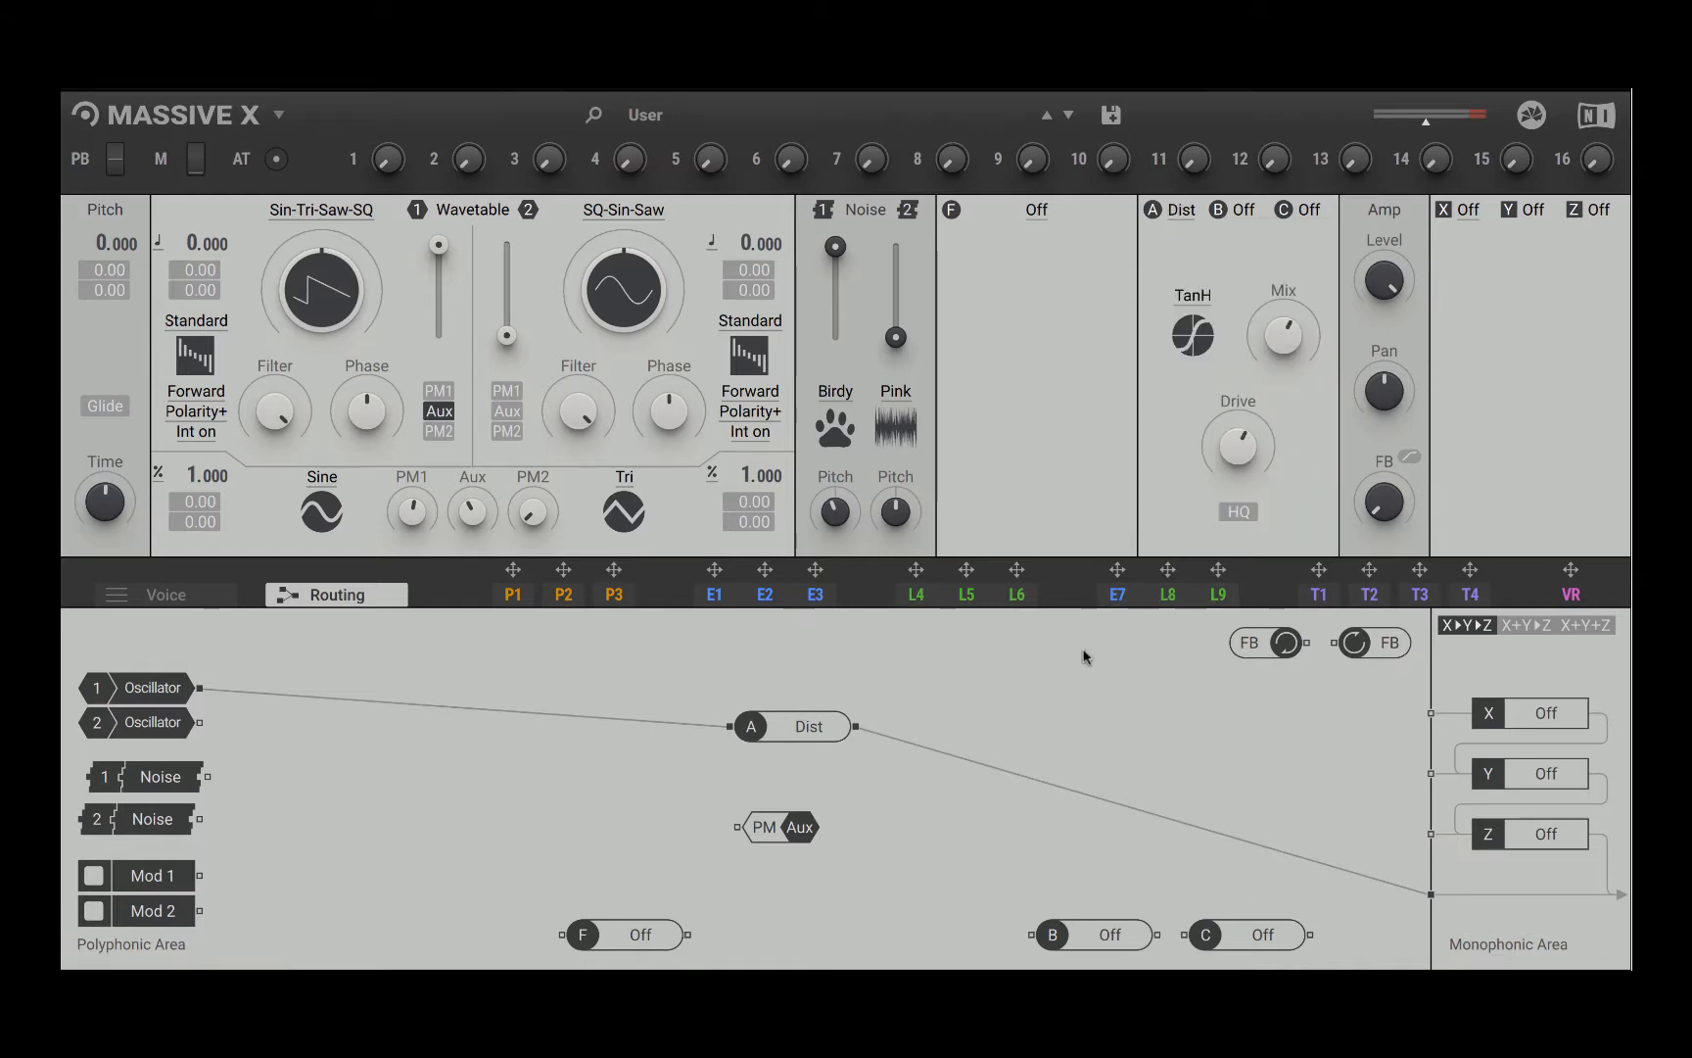
# Step: Disconnect insert A's input and output, and gather inserts A, B and C in the middle of the polyphonic area
pyautogui.doubleClick(986, 766)
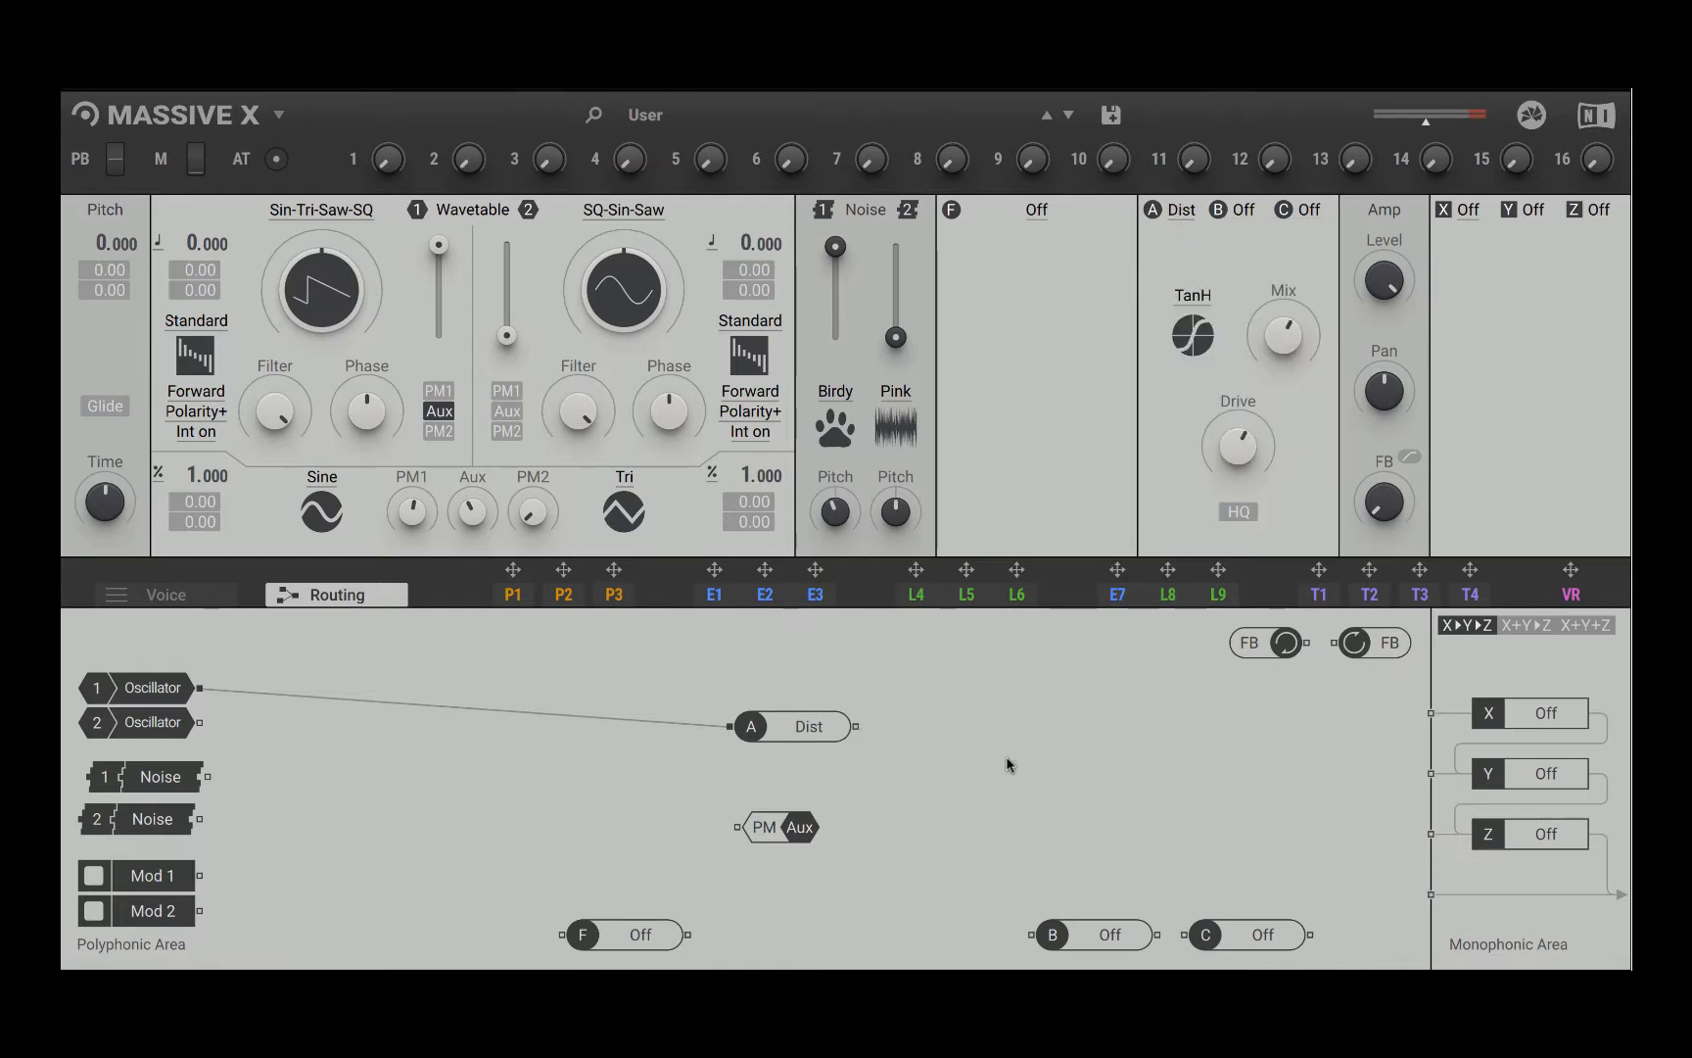
pyautogui.doubleClick(700, 723)
pyautogui.moveTo(816, 736); pyautogui.dragTo(697, 649)
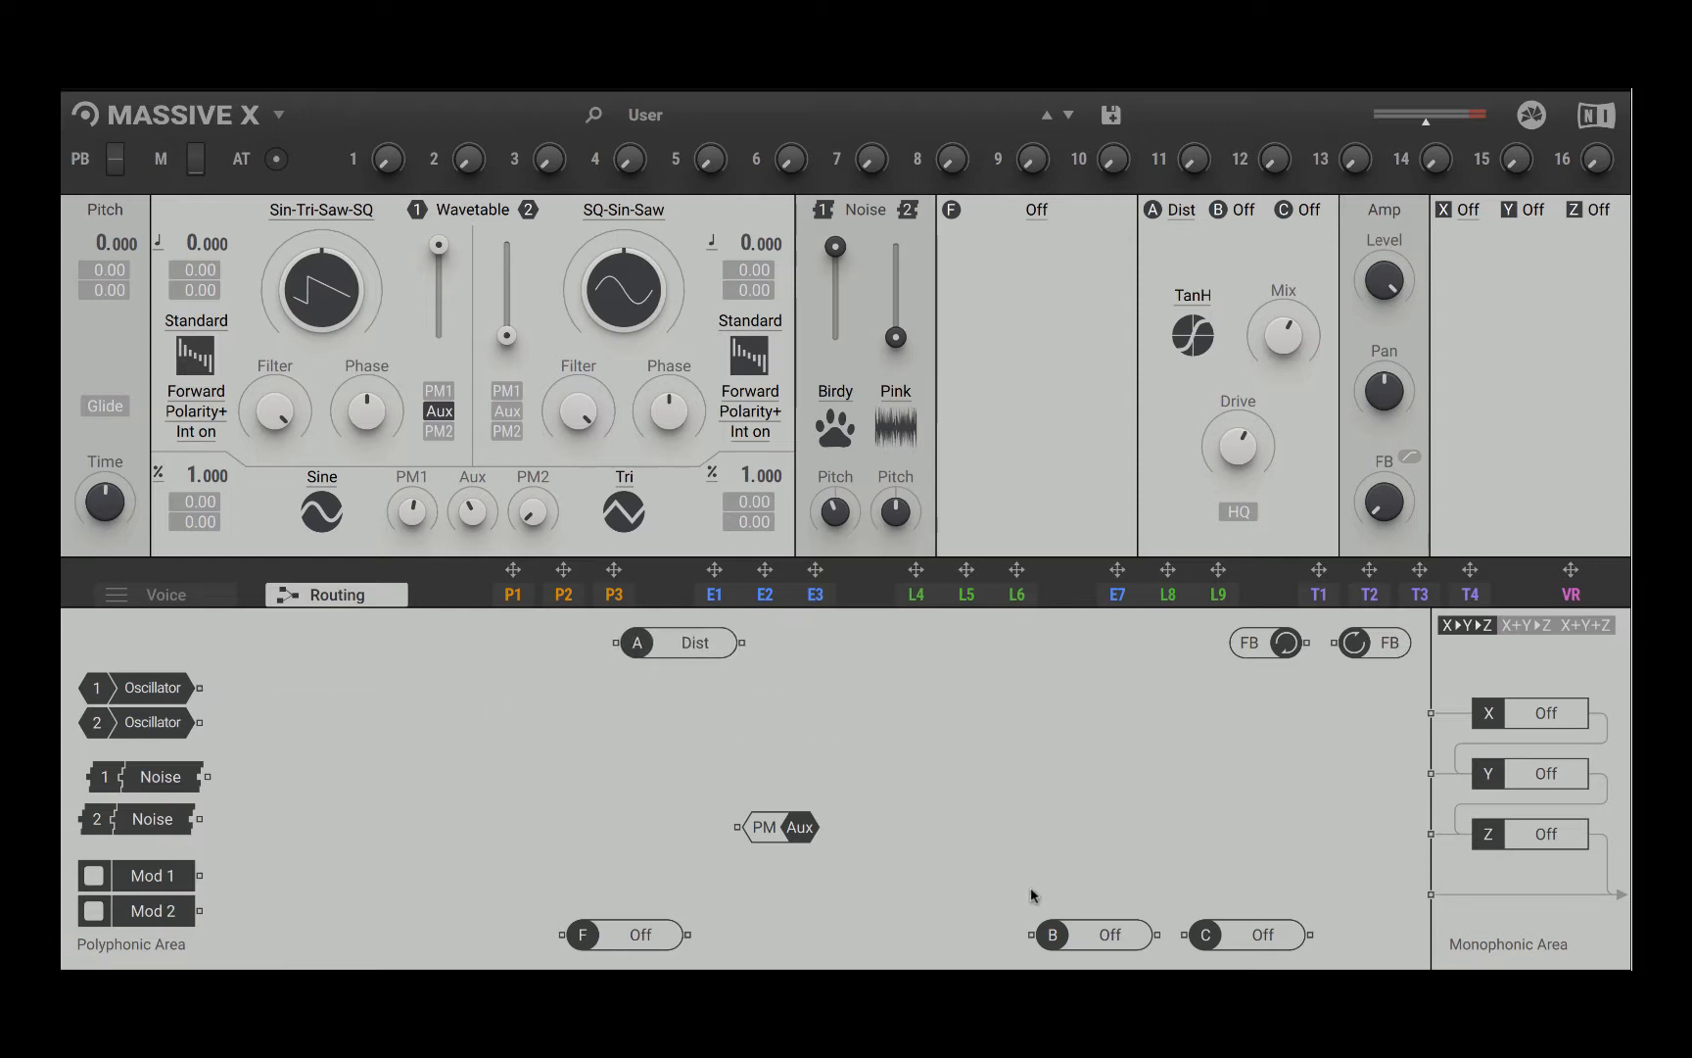
pyautogui.moveTo(1087, 935); pyautogui.dragTo(705, 720)
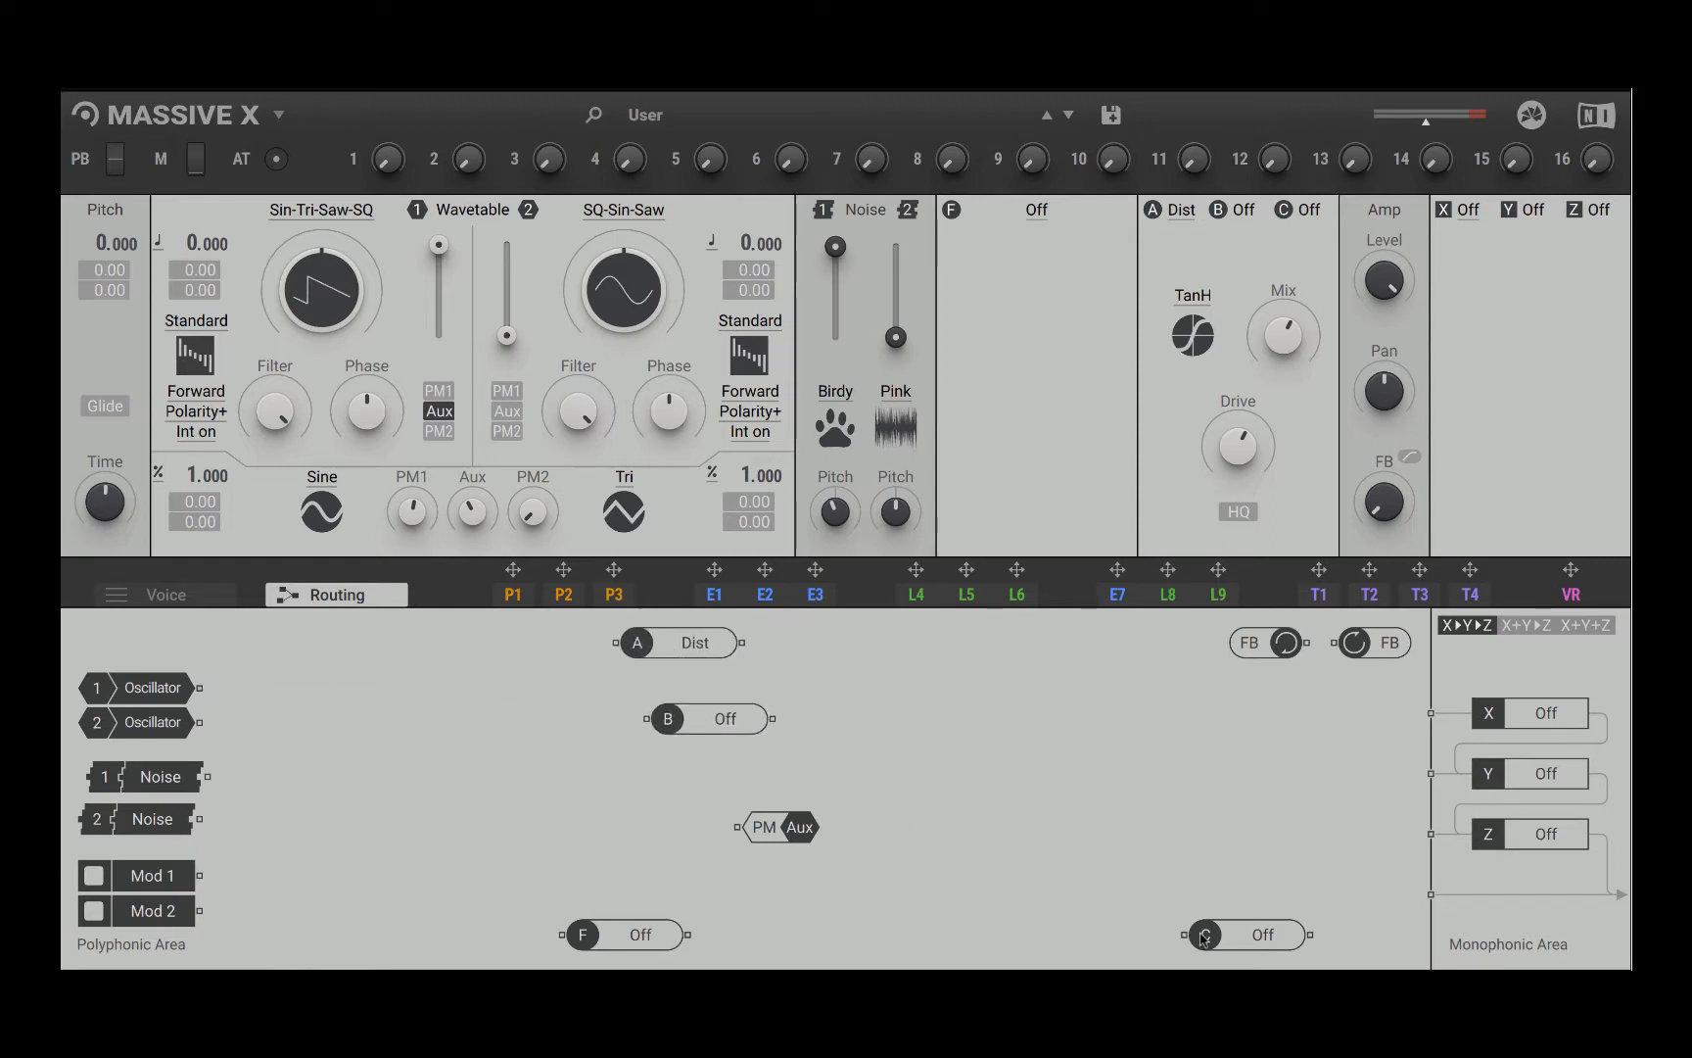
pyautogui.moveTo(1203, 939); pyautogui.dragTo(672, 769)
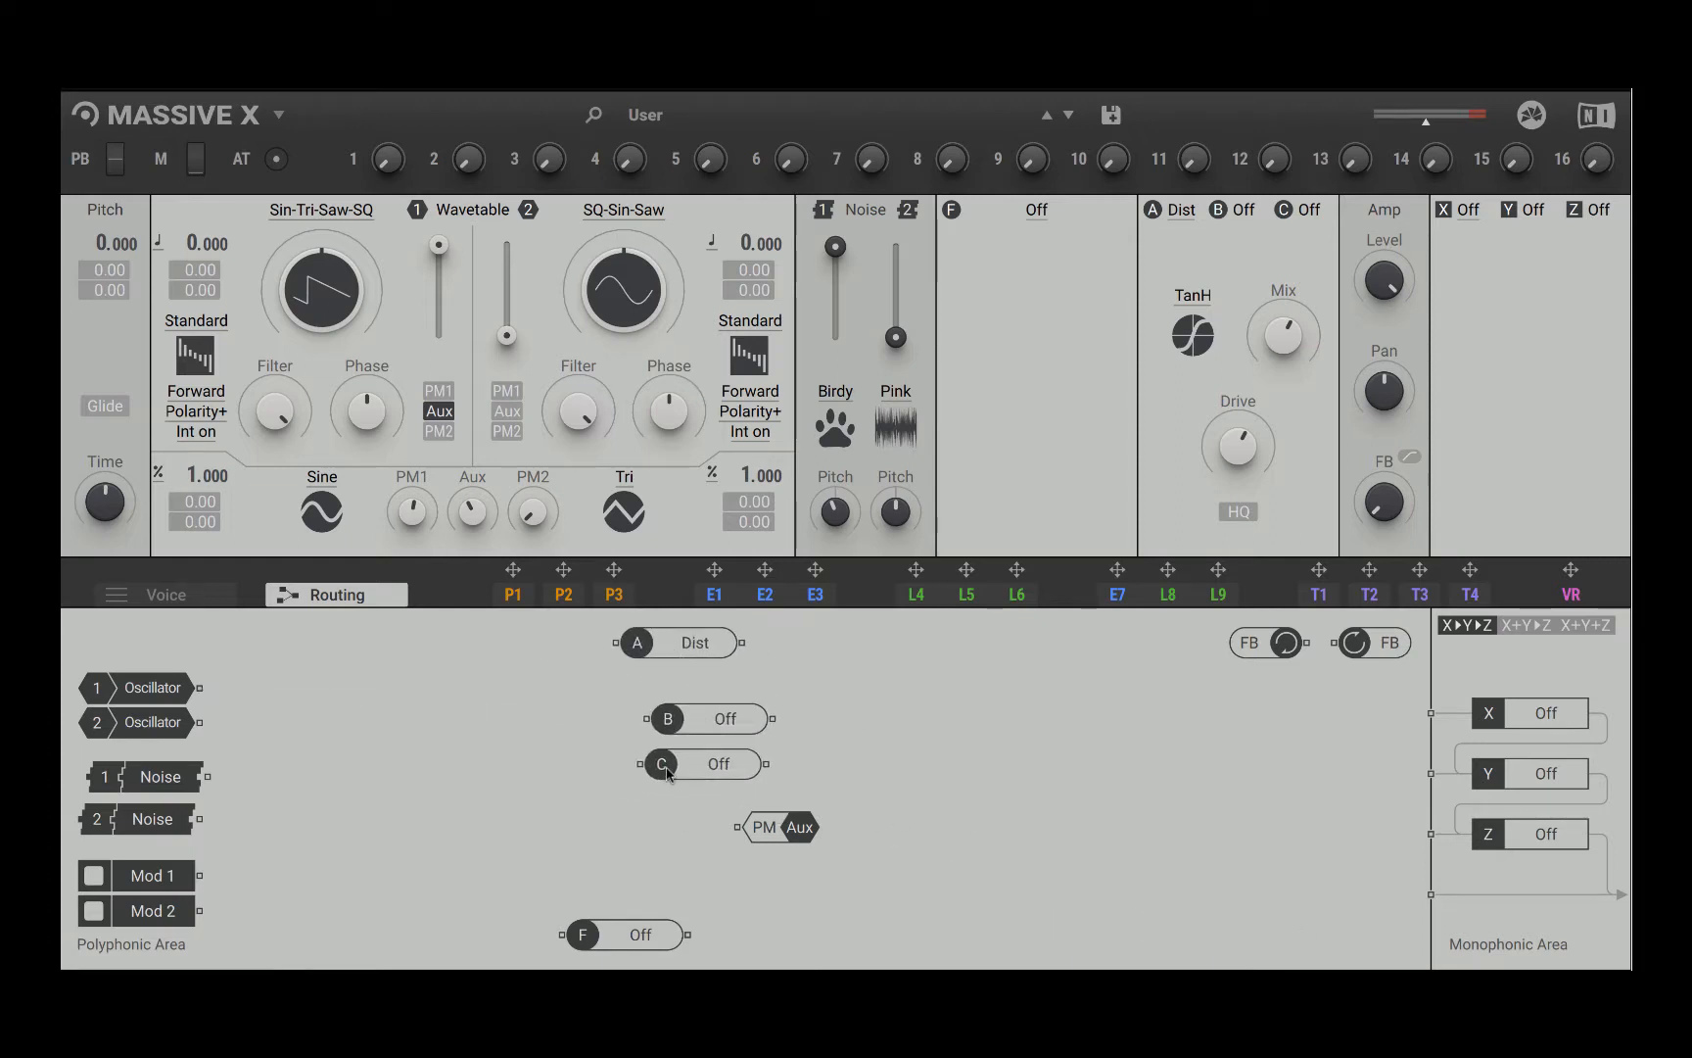
# Step: Load the OSC insert oscillator in insert A and set its waveform to Sine
pyautogui.click(1175, 210)
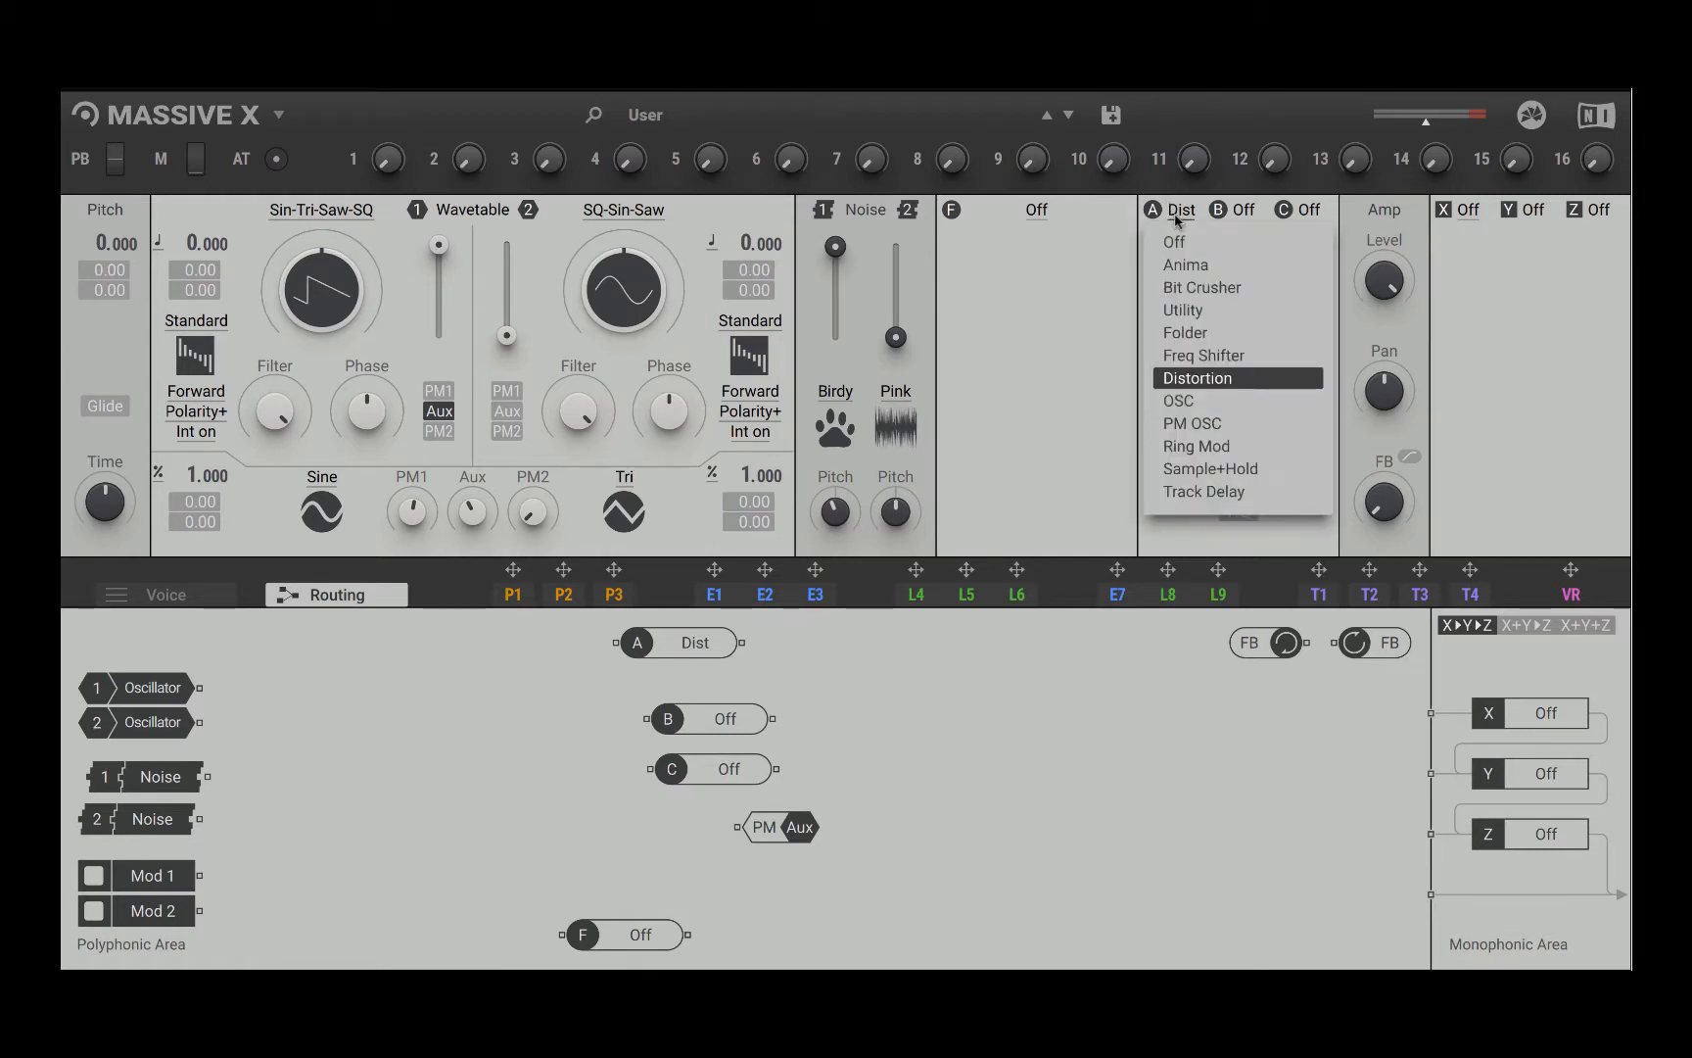
pyautogui.click(1251, 403)
pyautogui.click(1190, 292)
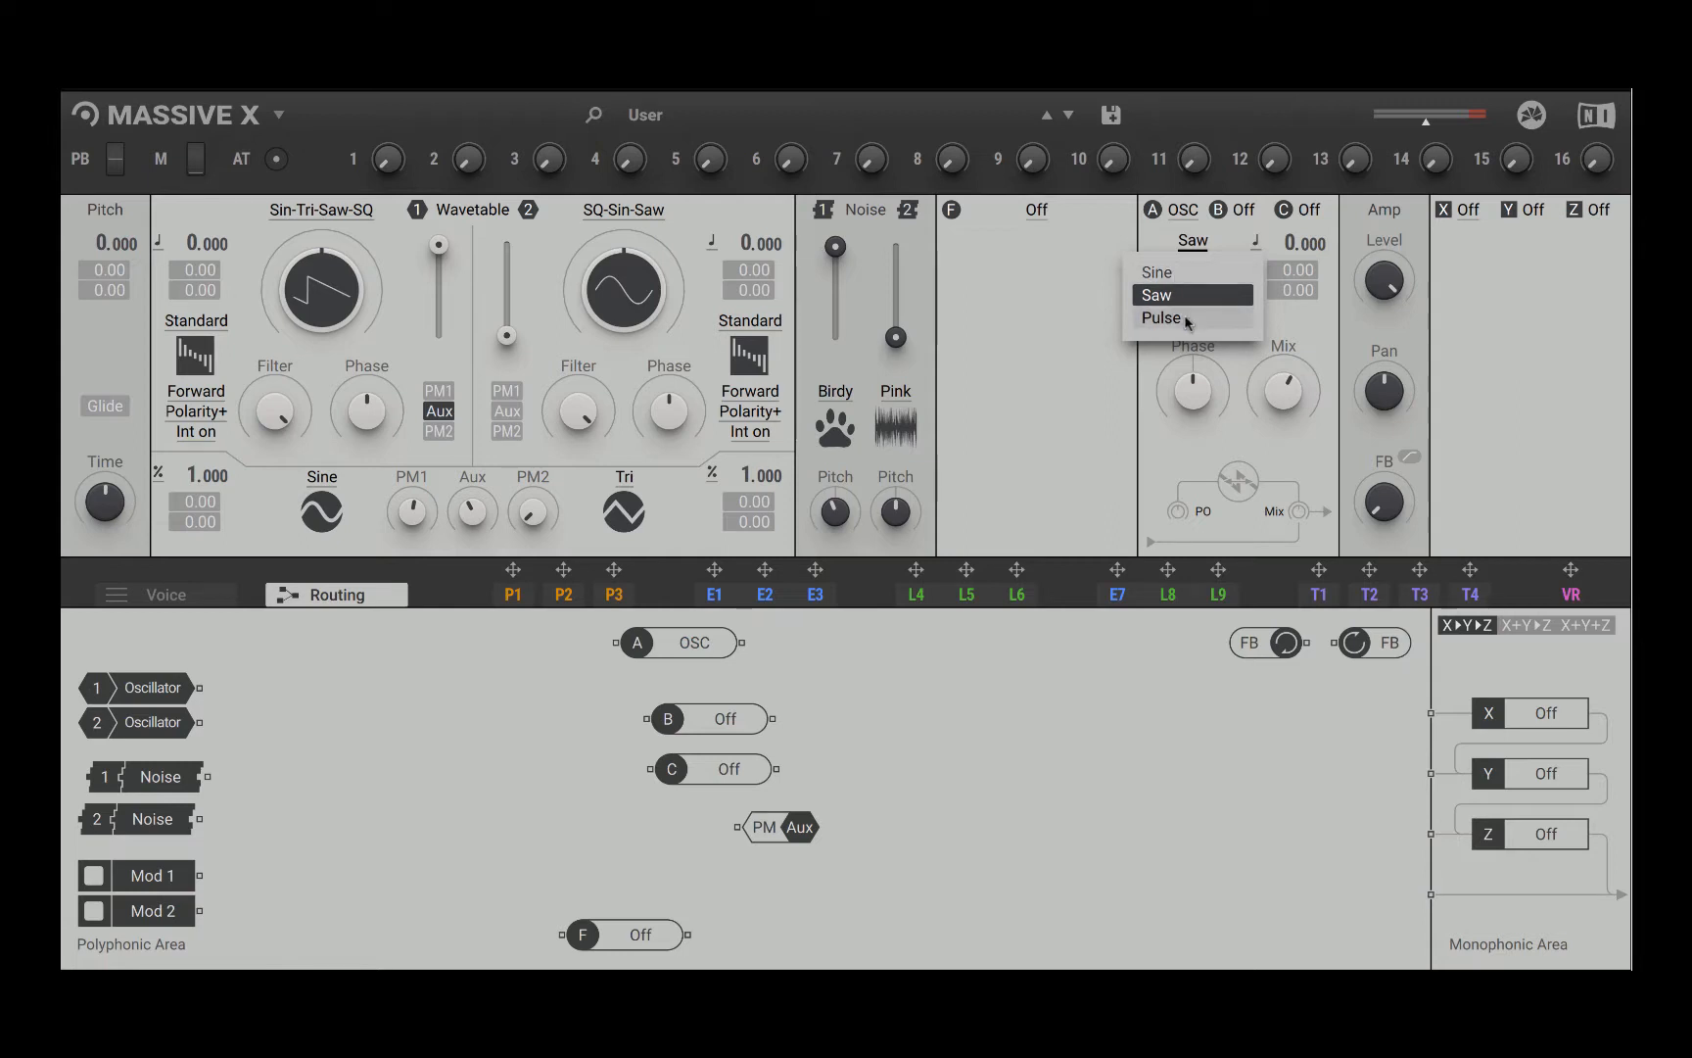
pyautogui.click(1160, 272)
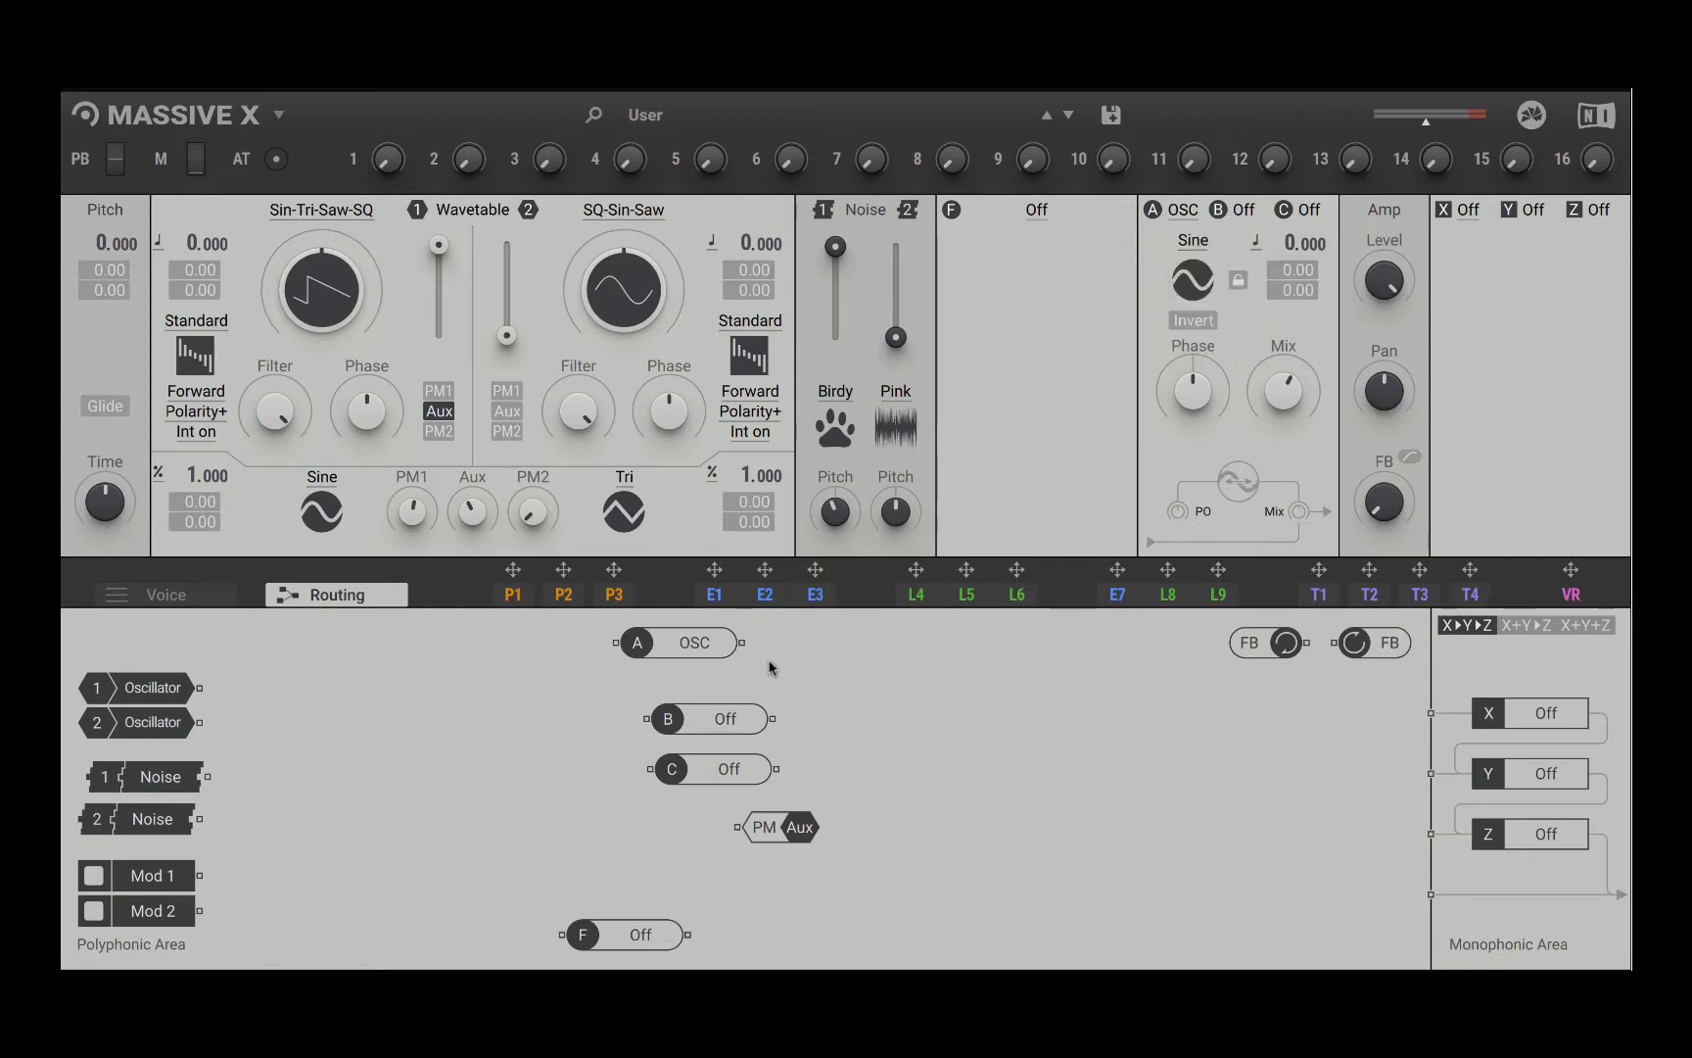
# Step: Load PM OSC in inserts B and C, and move insert B's module toward the output side
pyautogui.click(708, 722)
pyautogui.click(1246, 218)
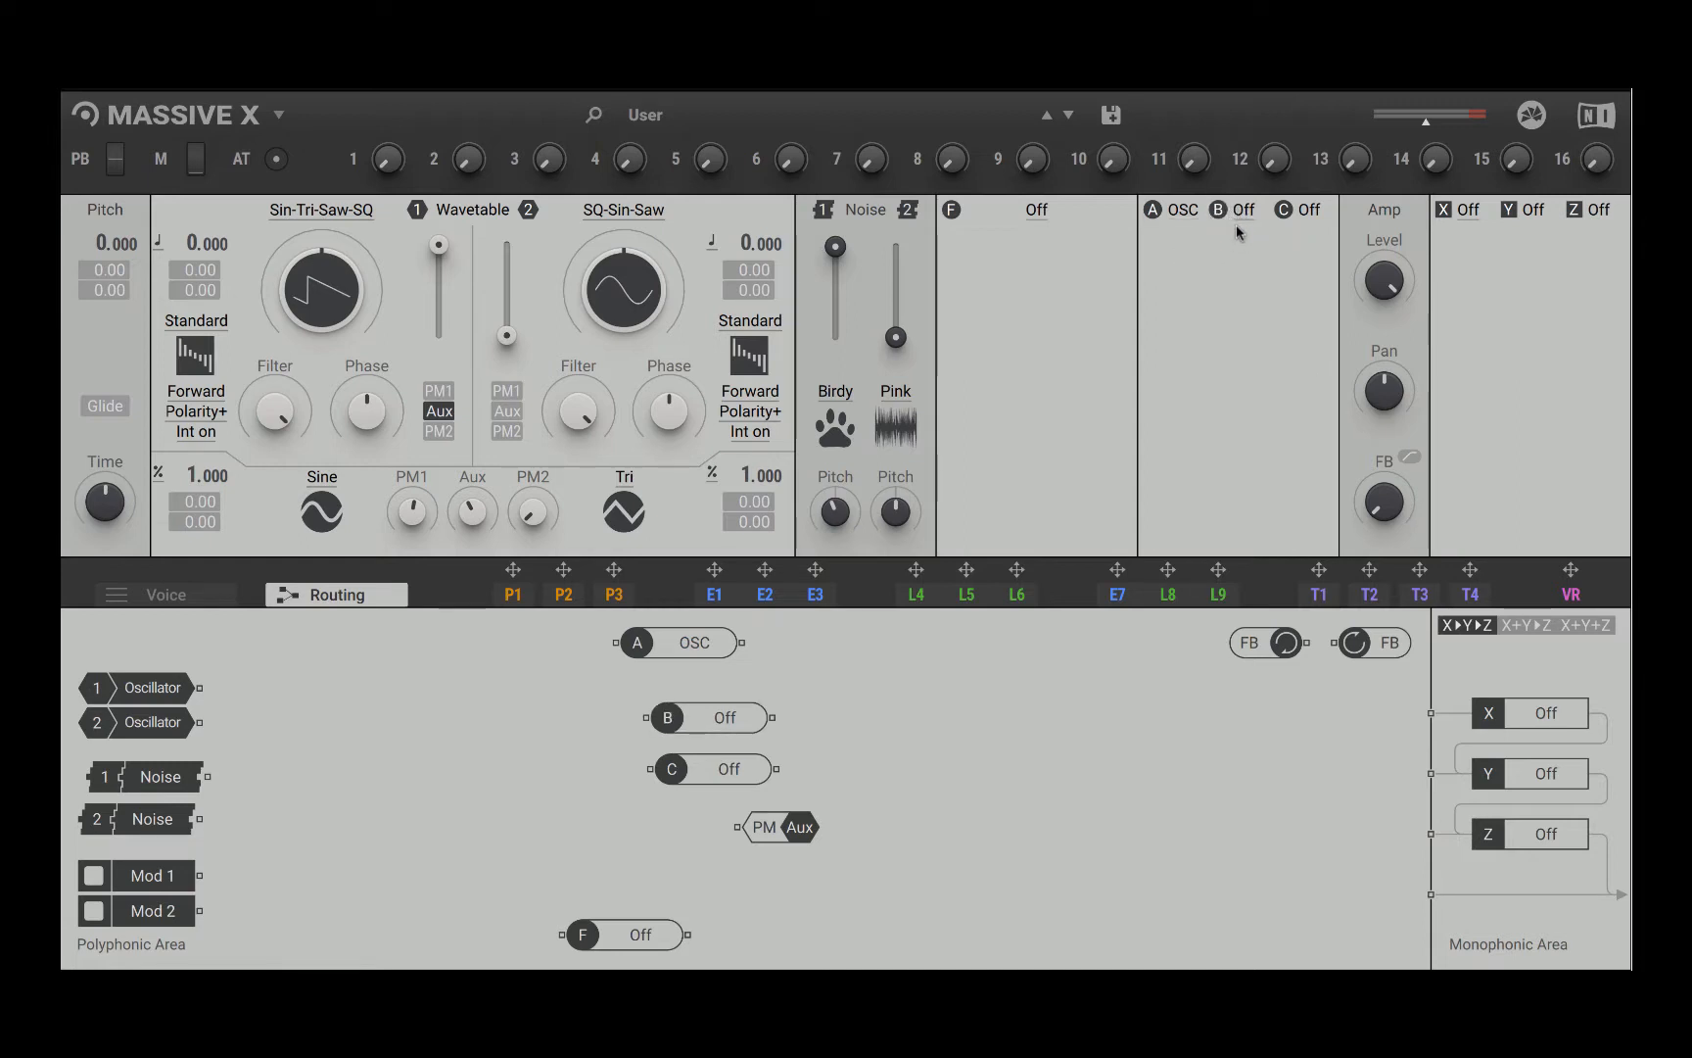
pyautogui.click(1237, 241)
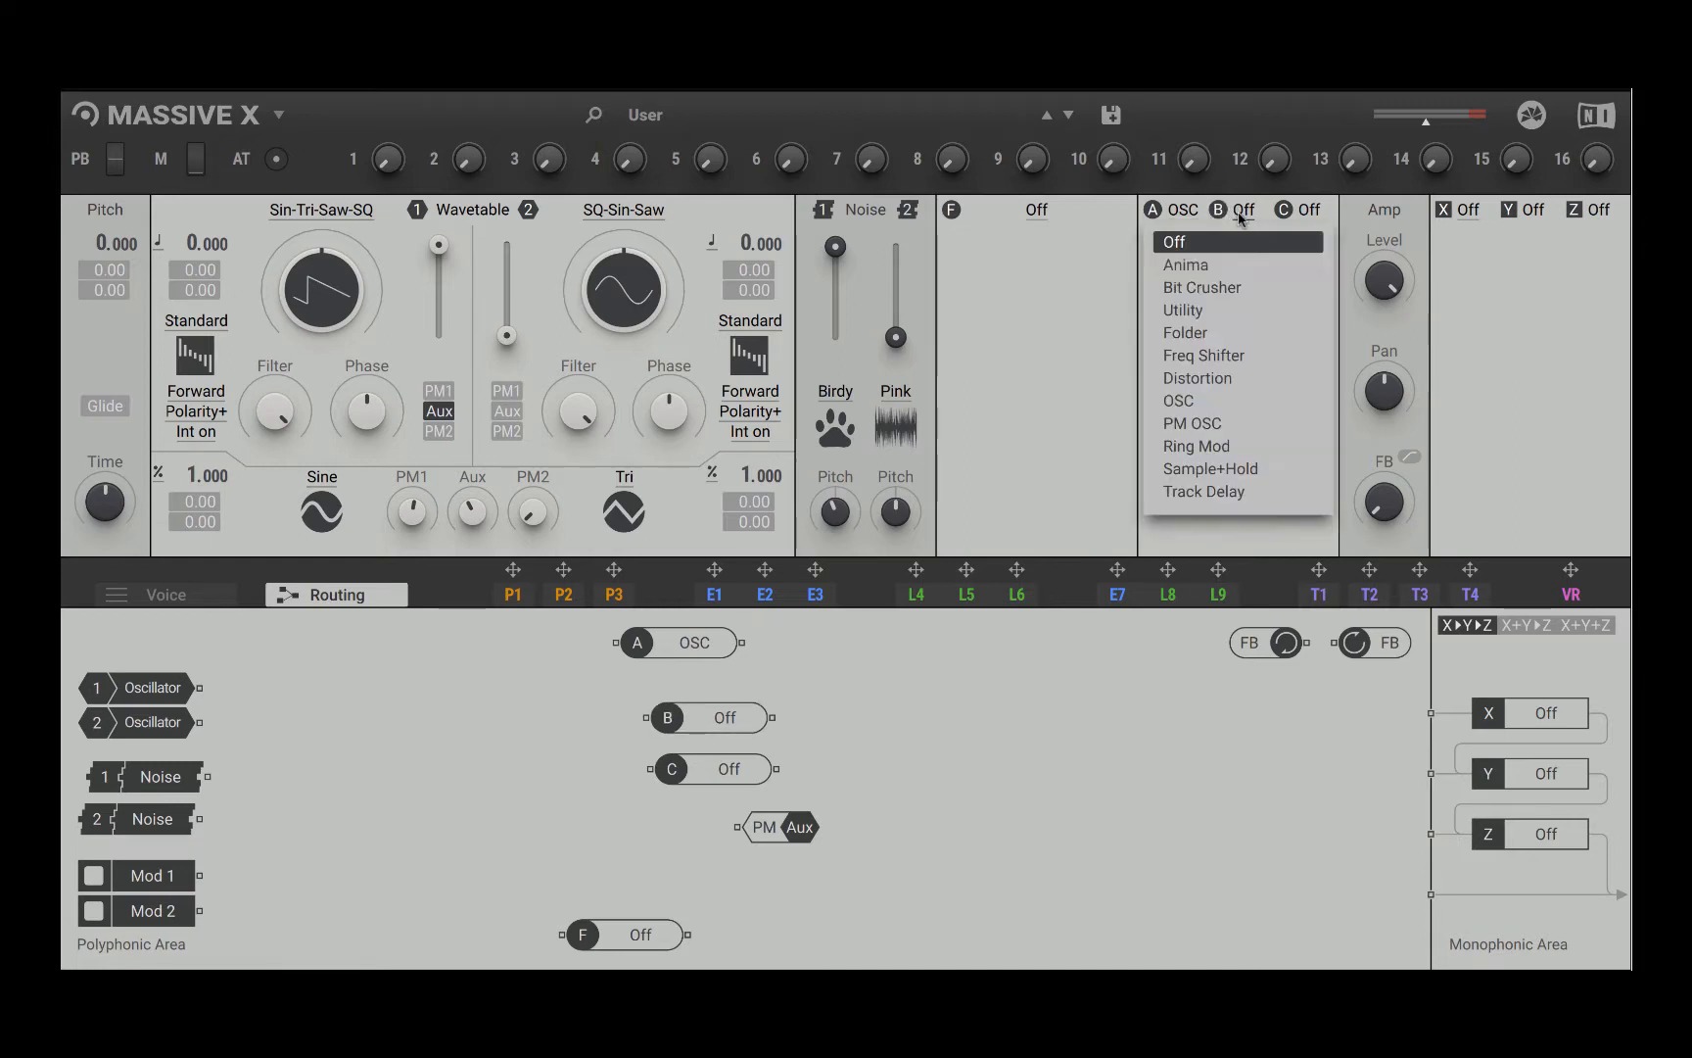
pyautogui.click(1208, 423)
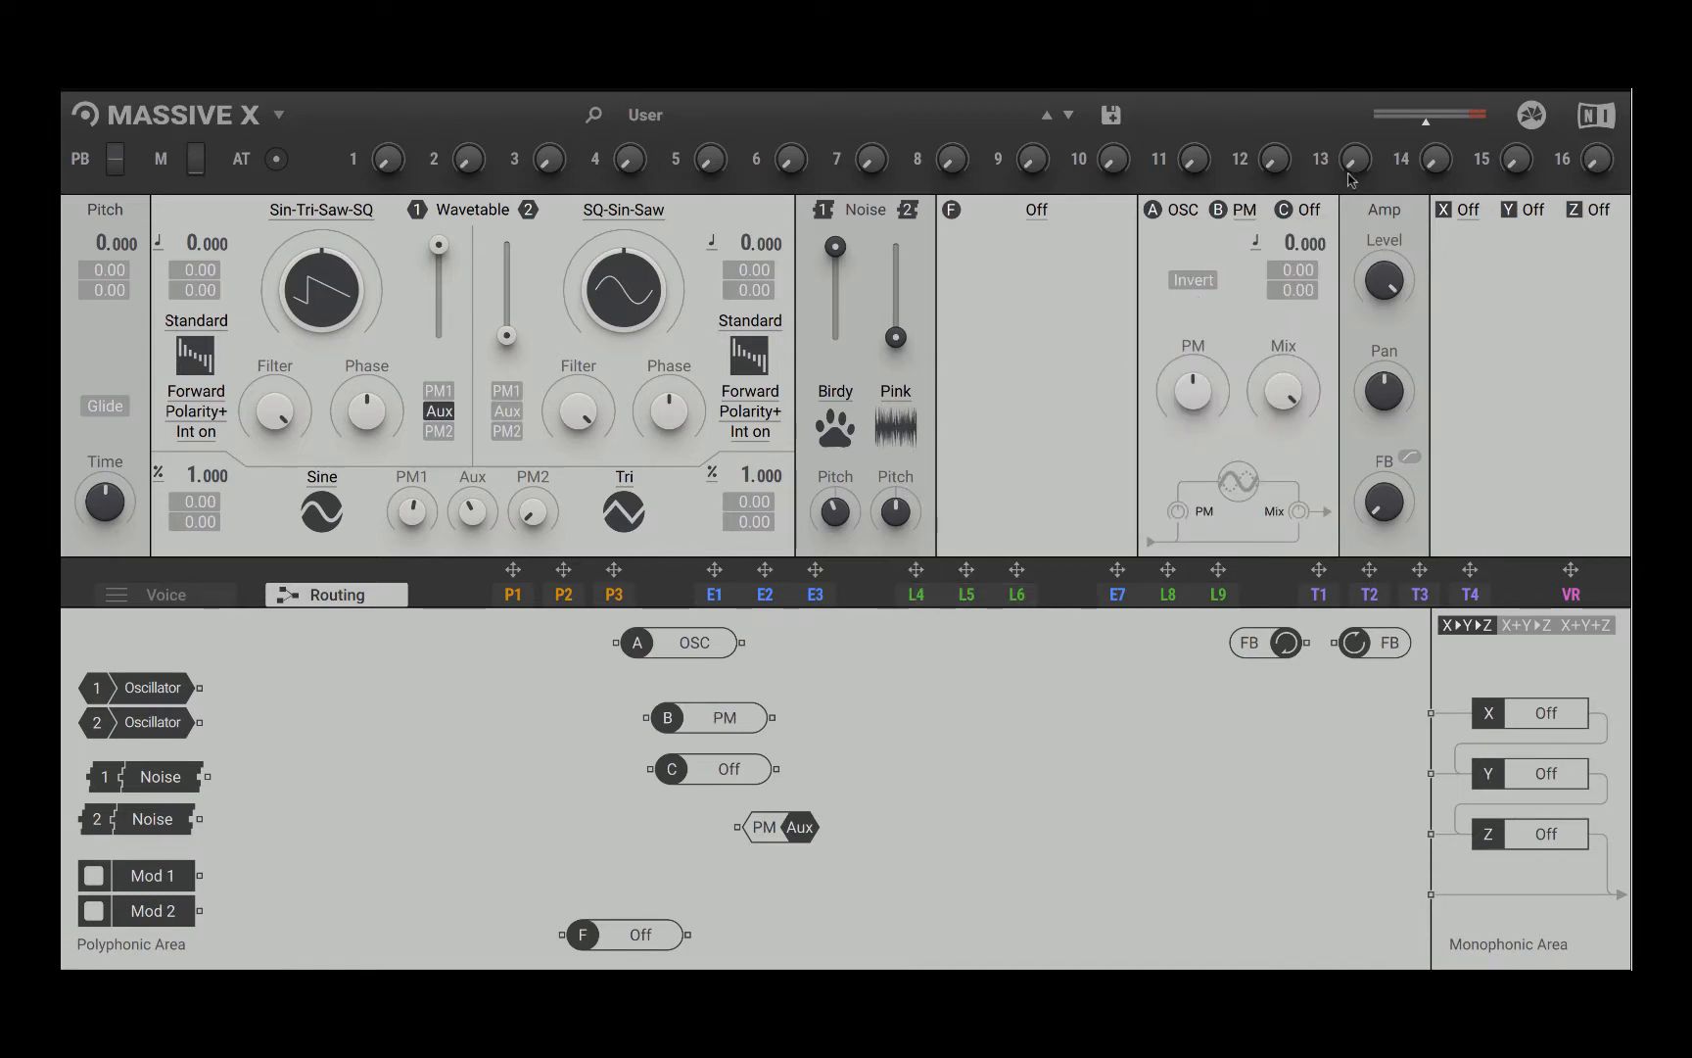
pyautogui.click(1302, 210)
pyautogui.click(1237, 241)
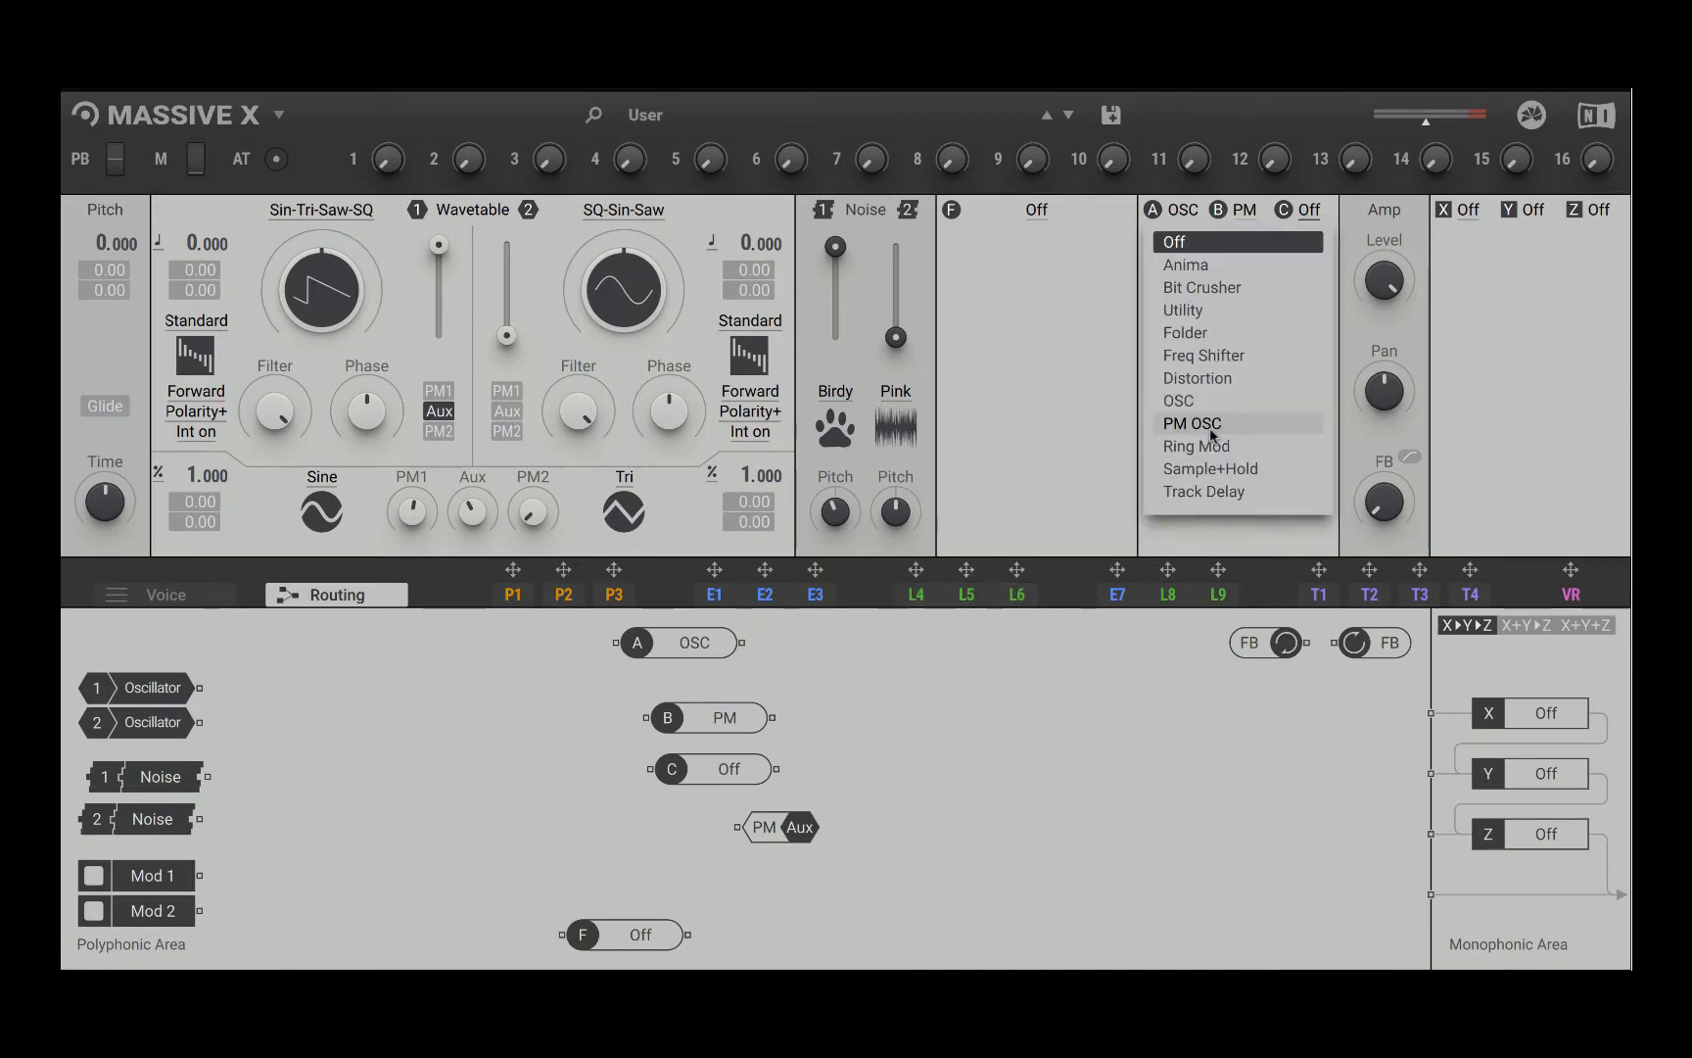
pyautogui.click(1219, 431)
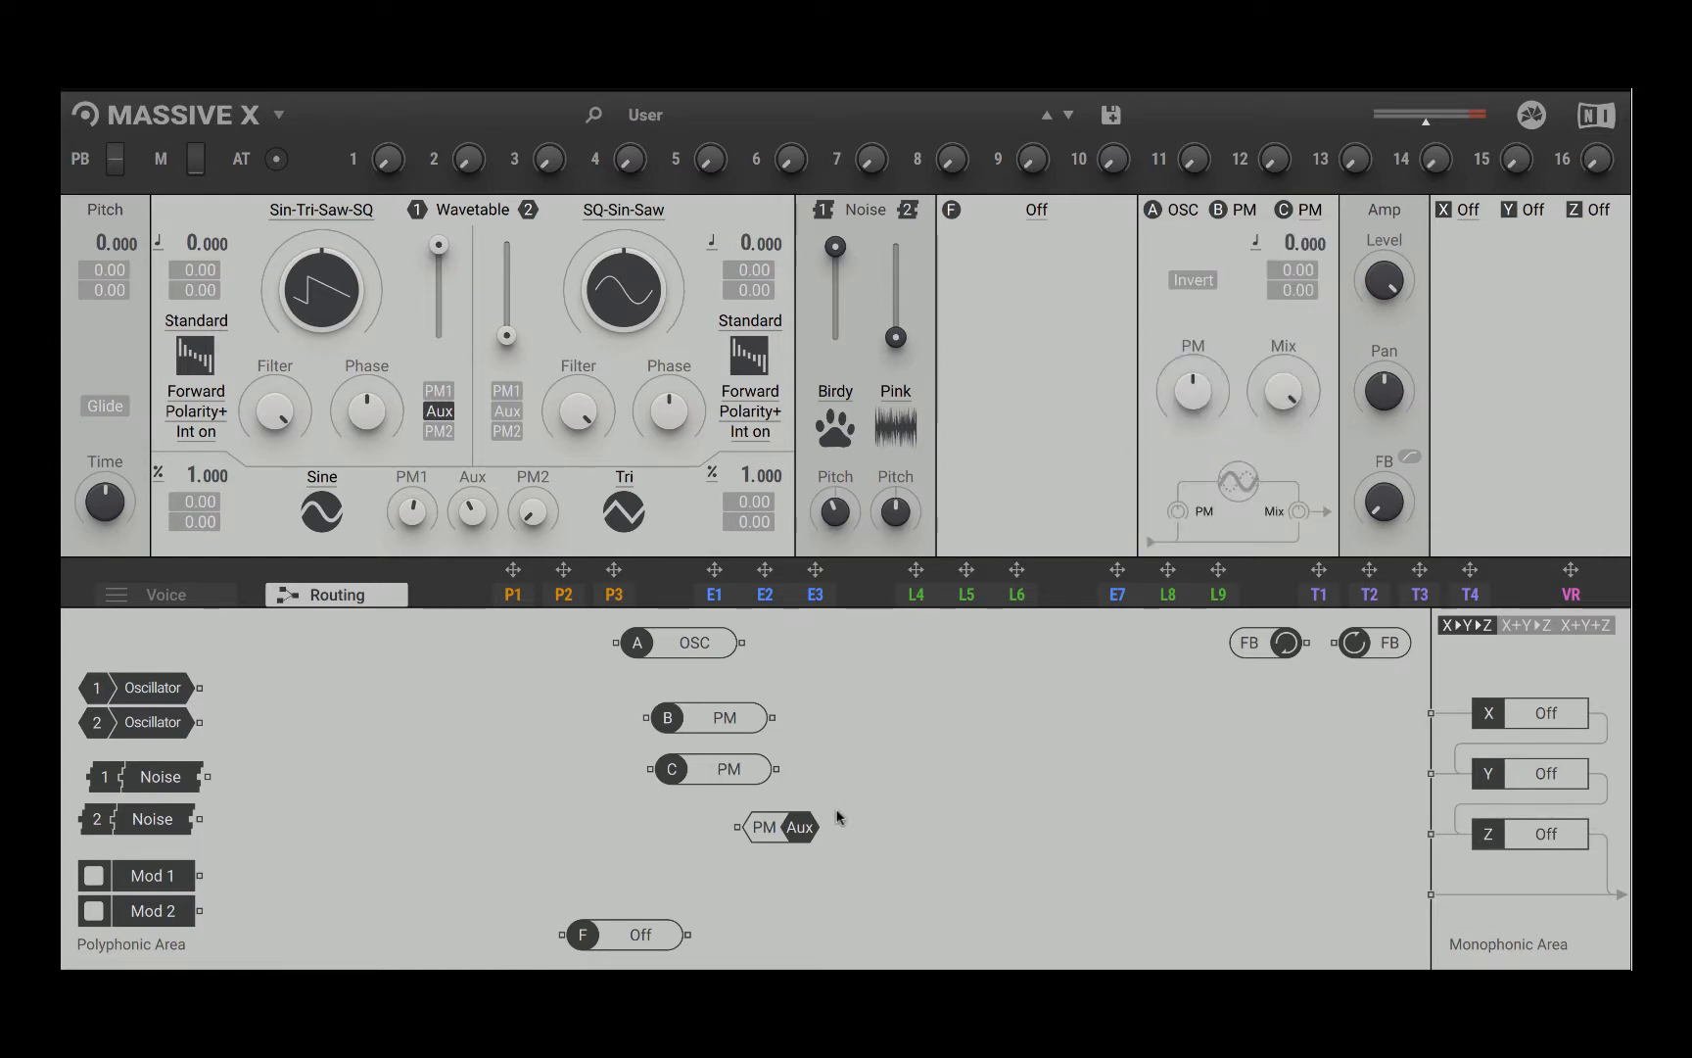
pyautogui.moveTo(718, 715); pyautogui.dragTo(1069, 705)
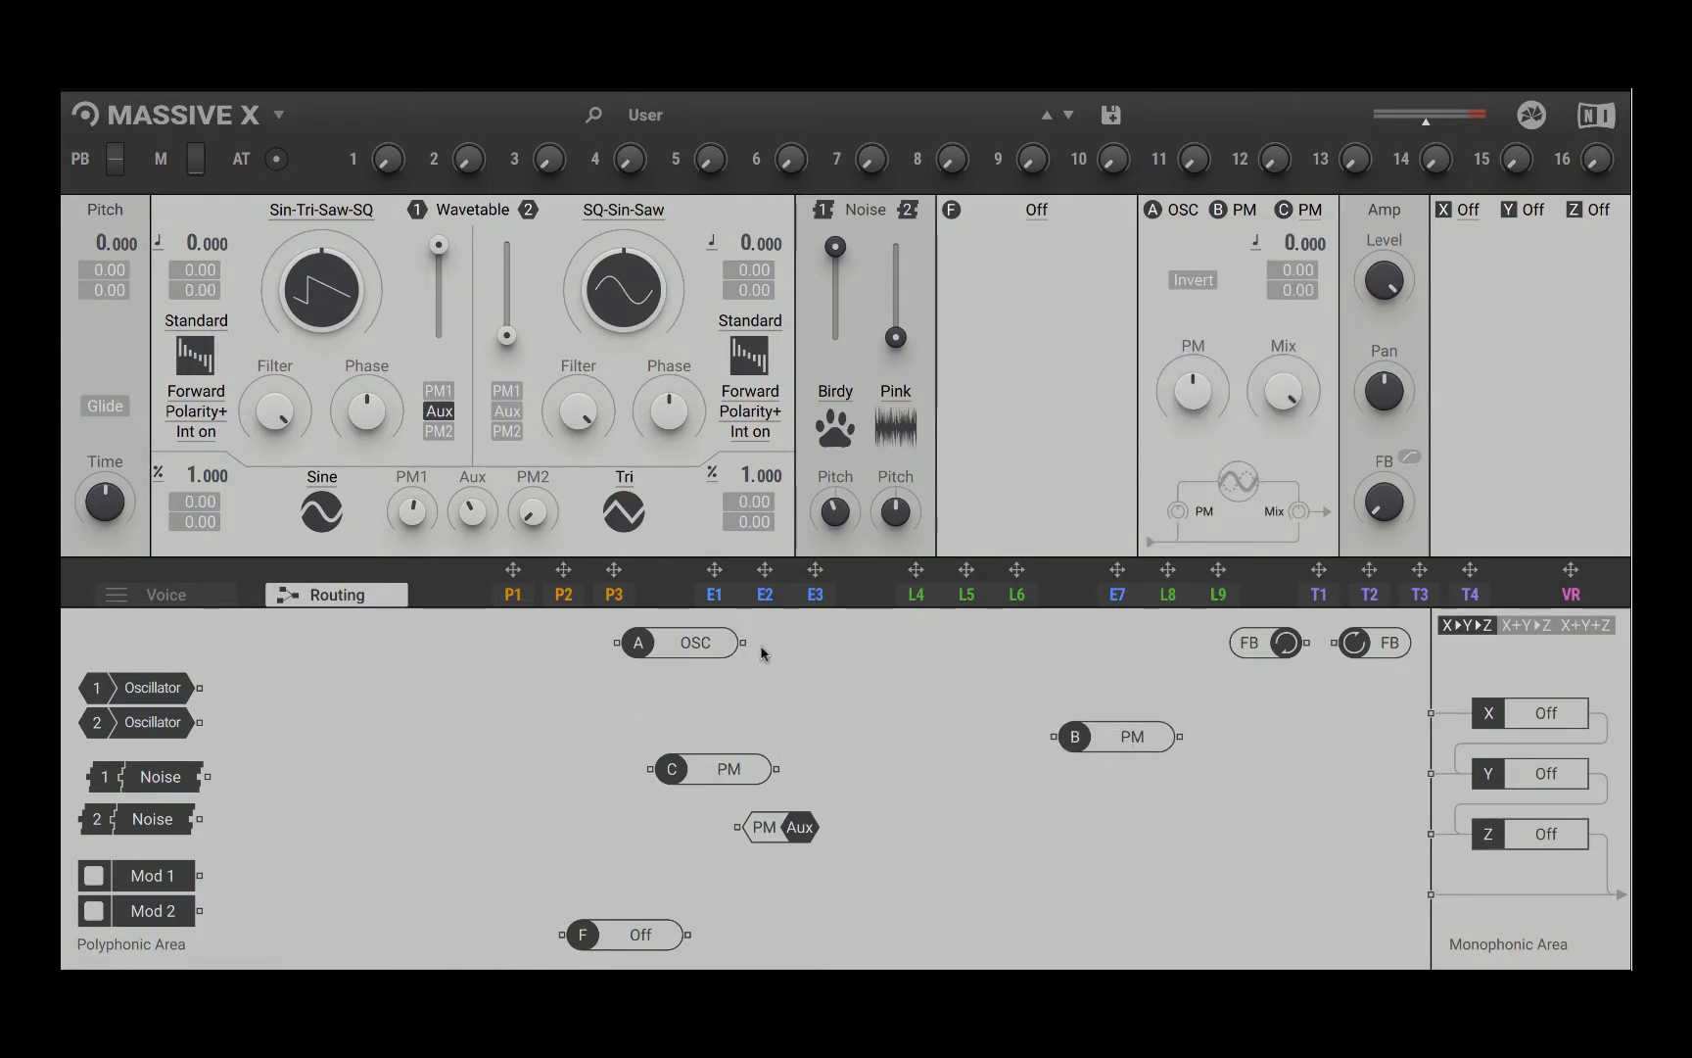
# Step: Patch insert A into both B and C, B into C, and C to the direct monophonic output, and slightly lower the PM insert's Mix
pyautogui.moveTo(729, 643); pyautogui.dragTo(1057, 742)
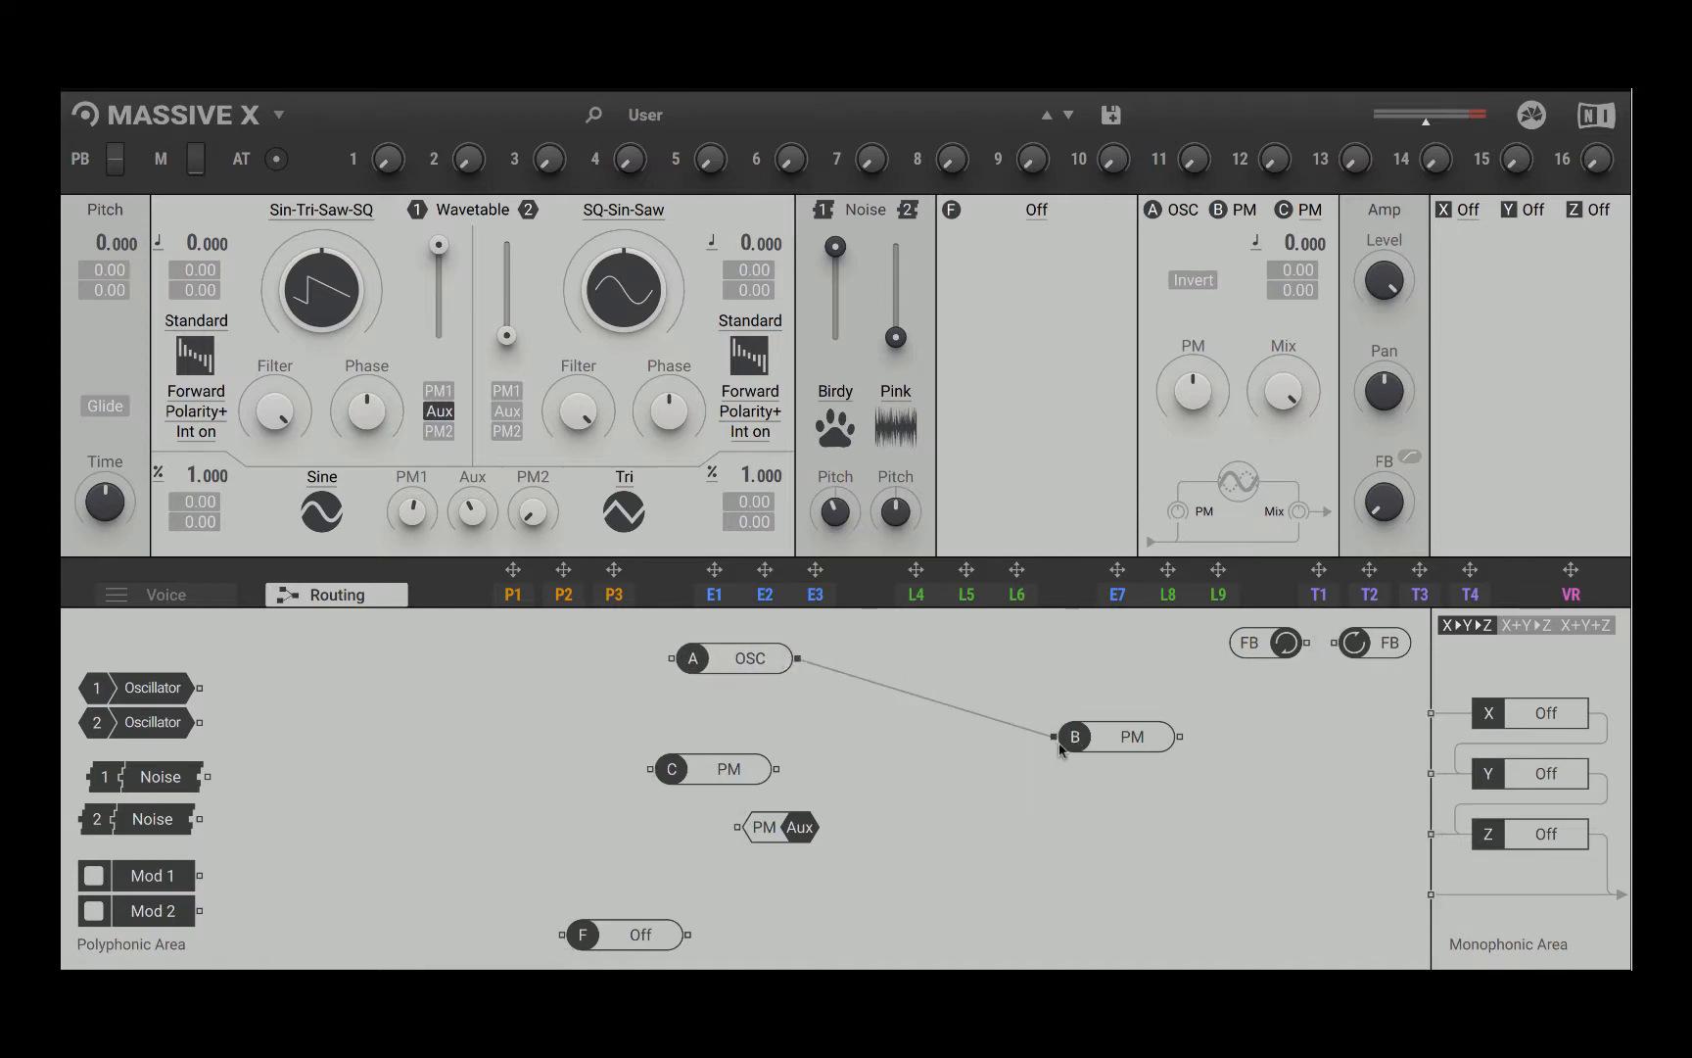
pyautogui.moveTo(742, 773); pyautogui.dragTo(1380, 792)
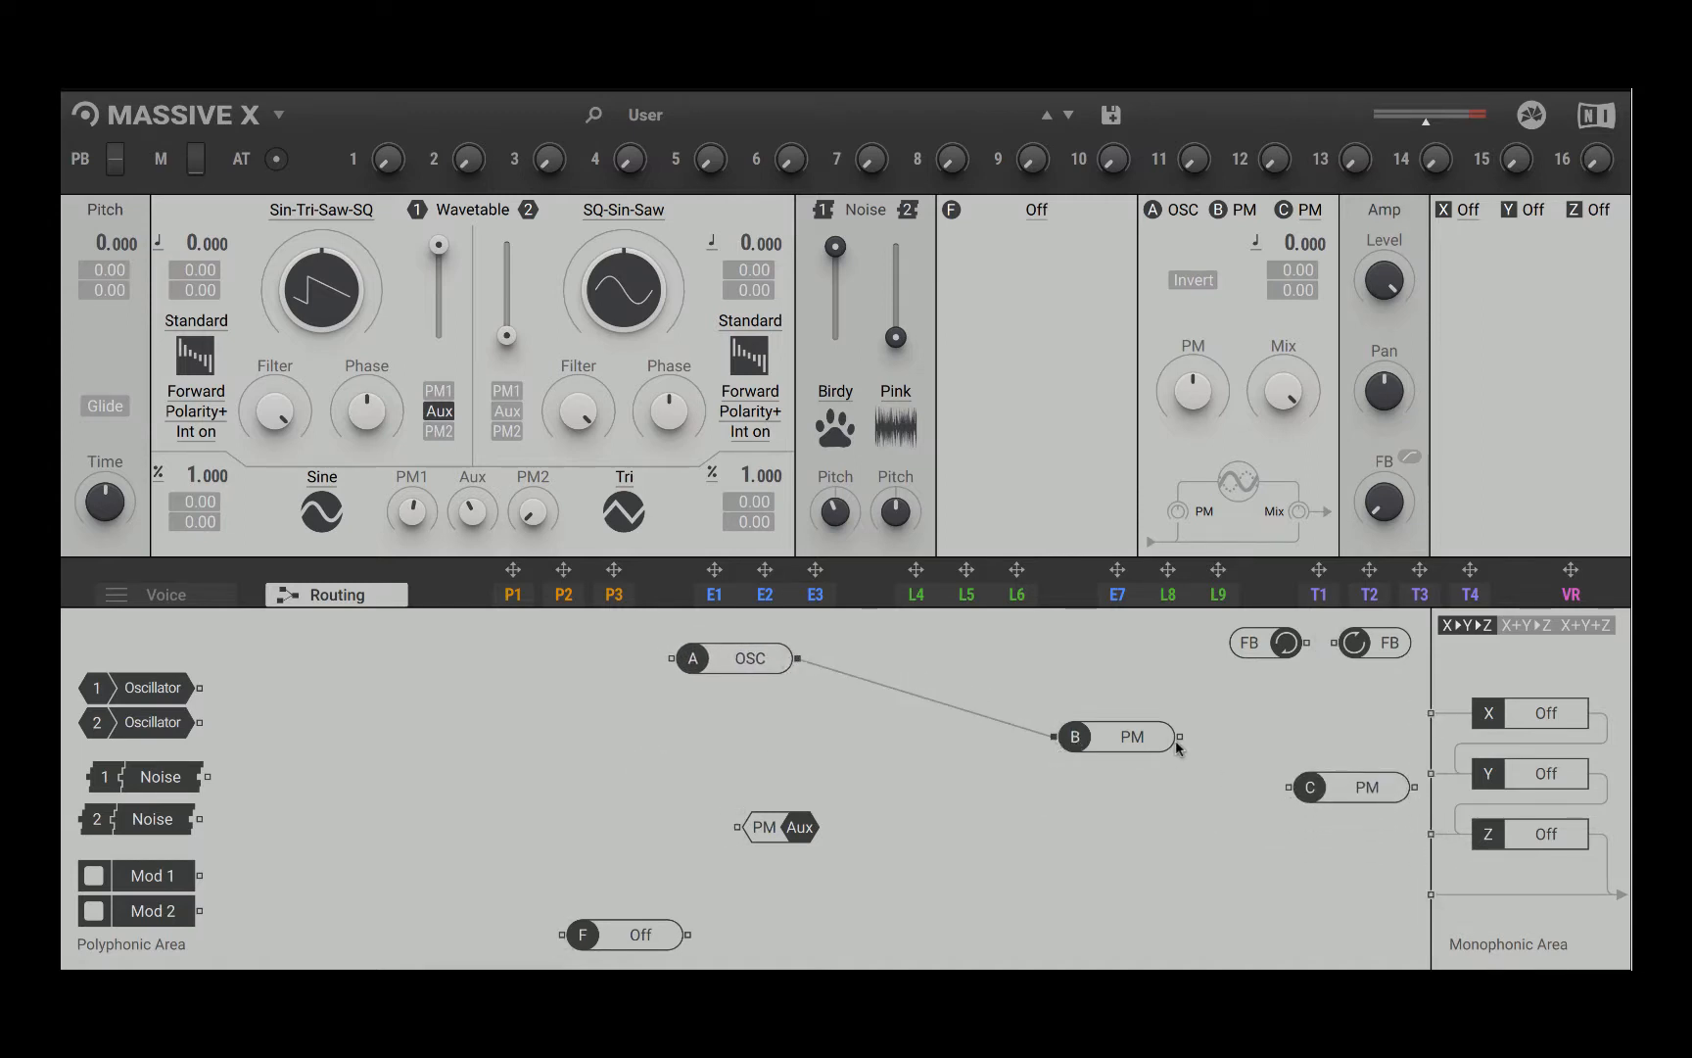
pyautogui.moveTo(1179, 736); pyautogui.dragTo(1209, 770)
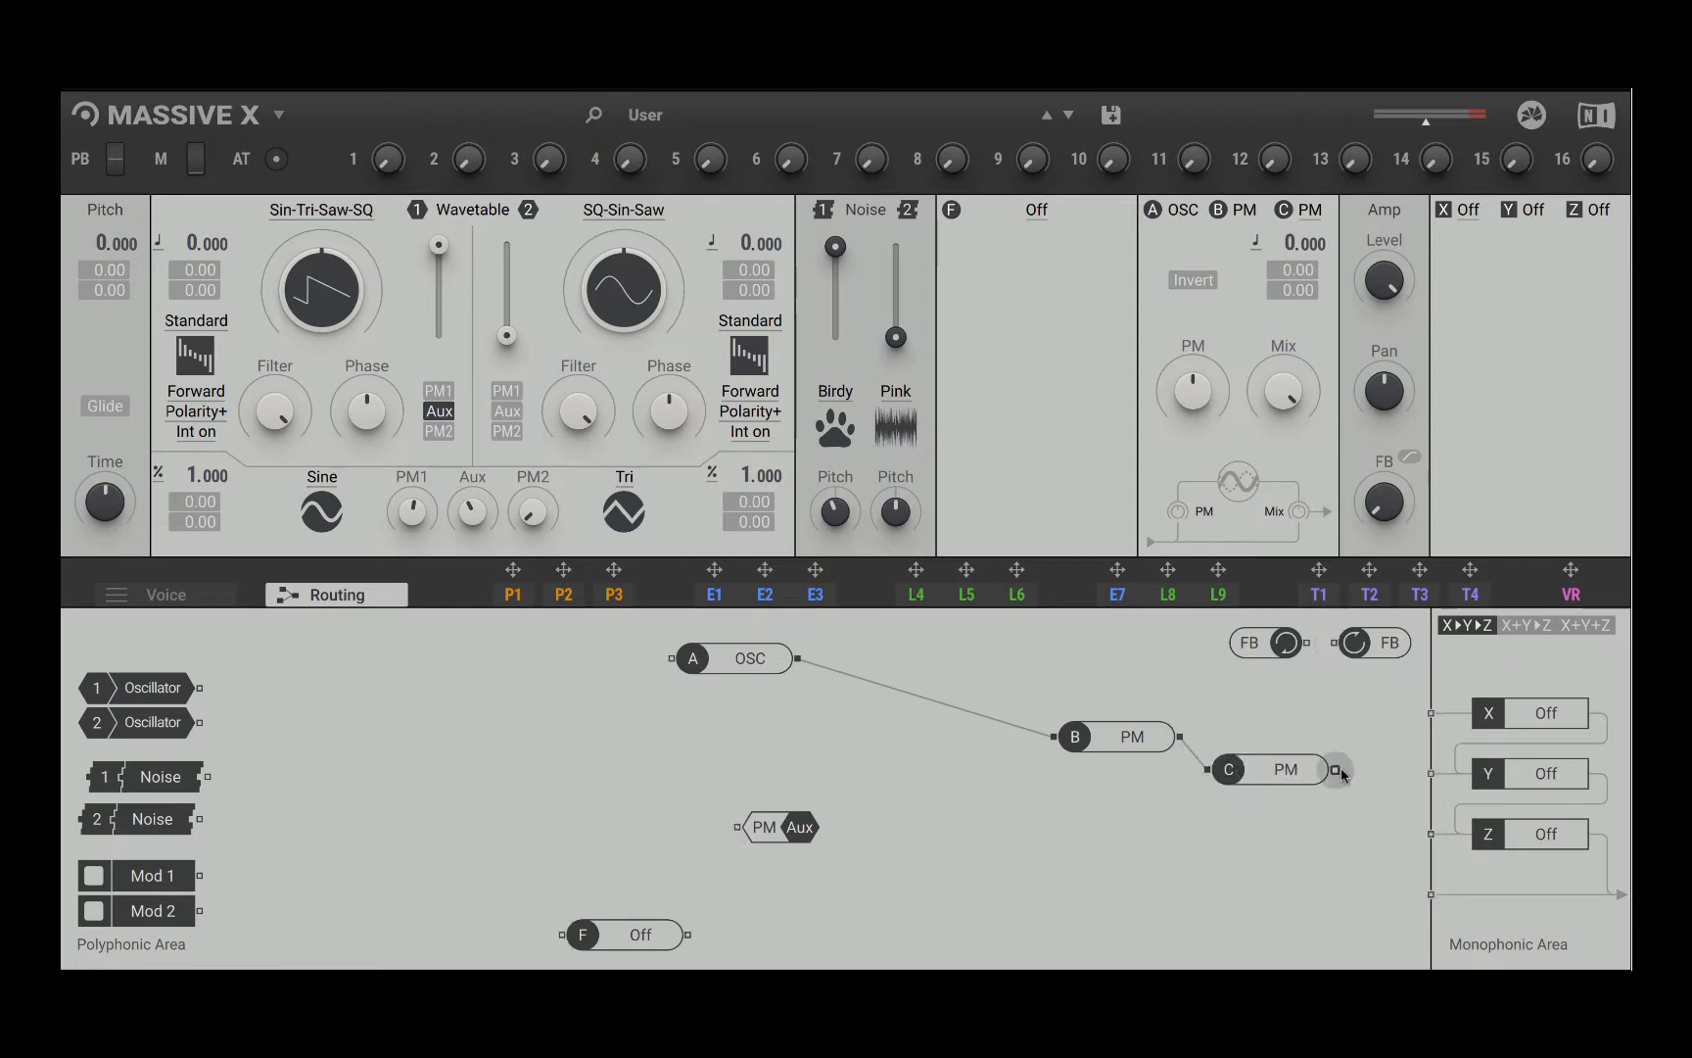
pyautogui.moveTo(1337, 771); pyautogui.dragTo(1431, 895)
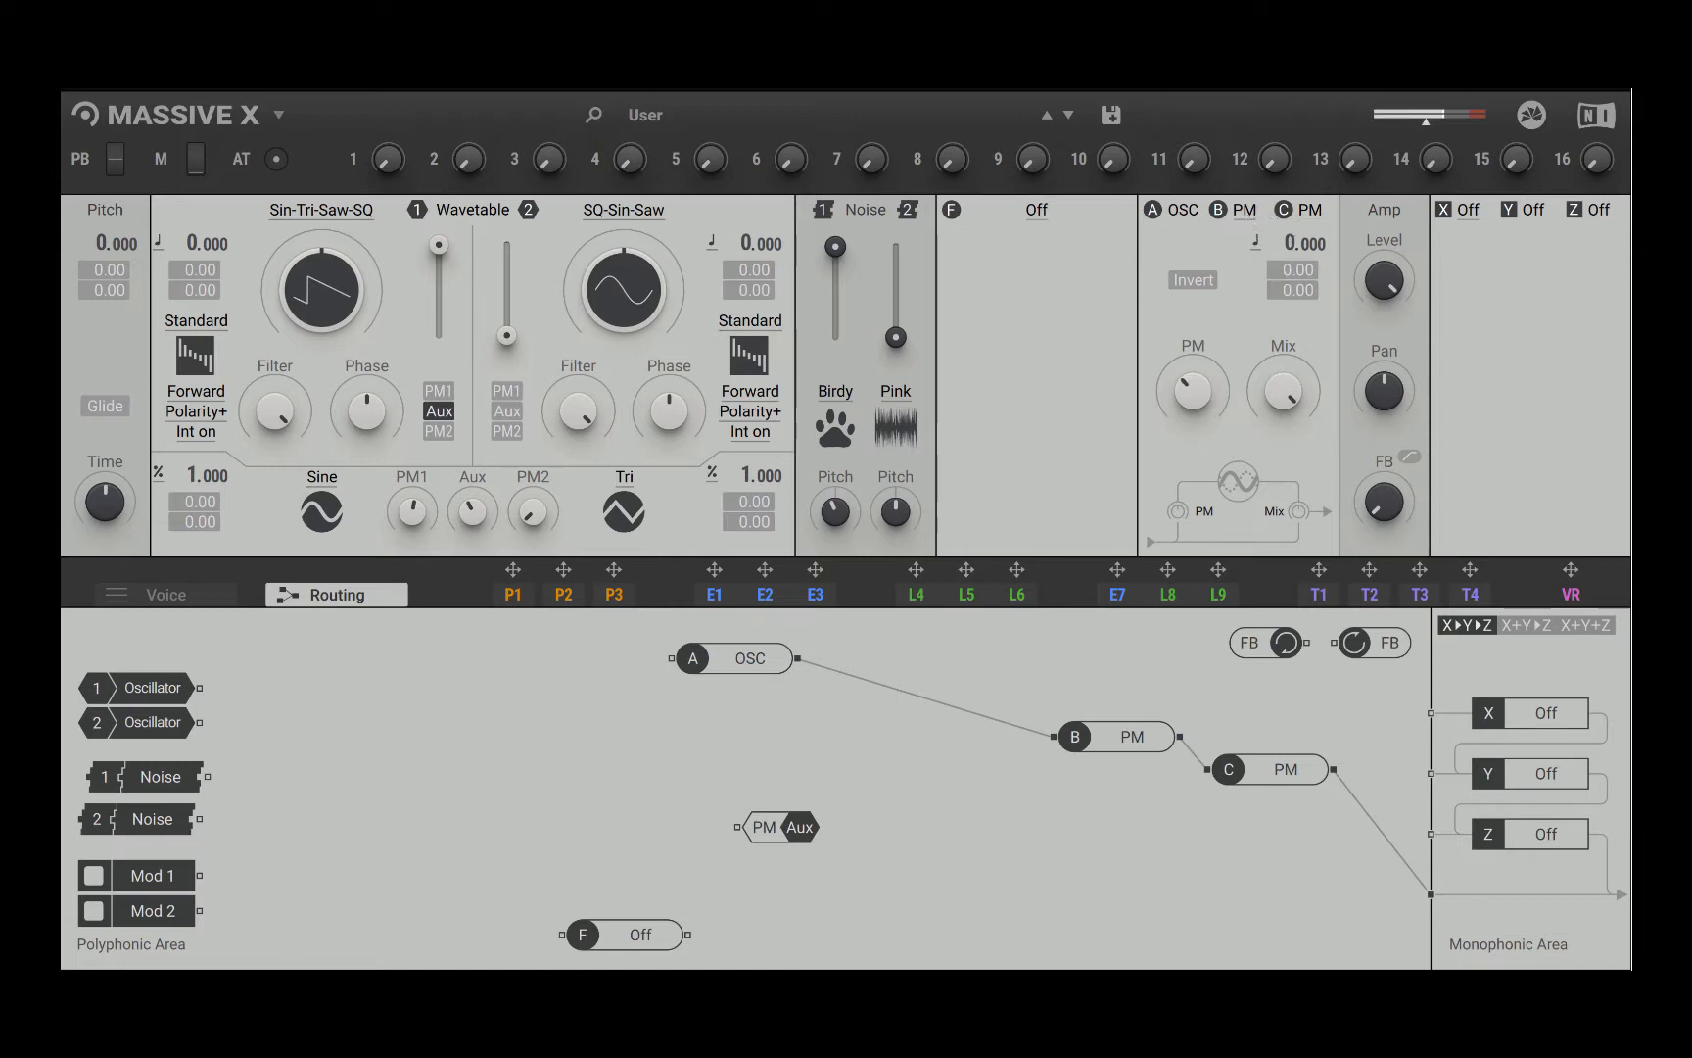
pyautogui.moveTo(1293, 392); pyautogui.dragTo(1293, 403)
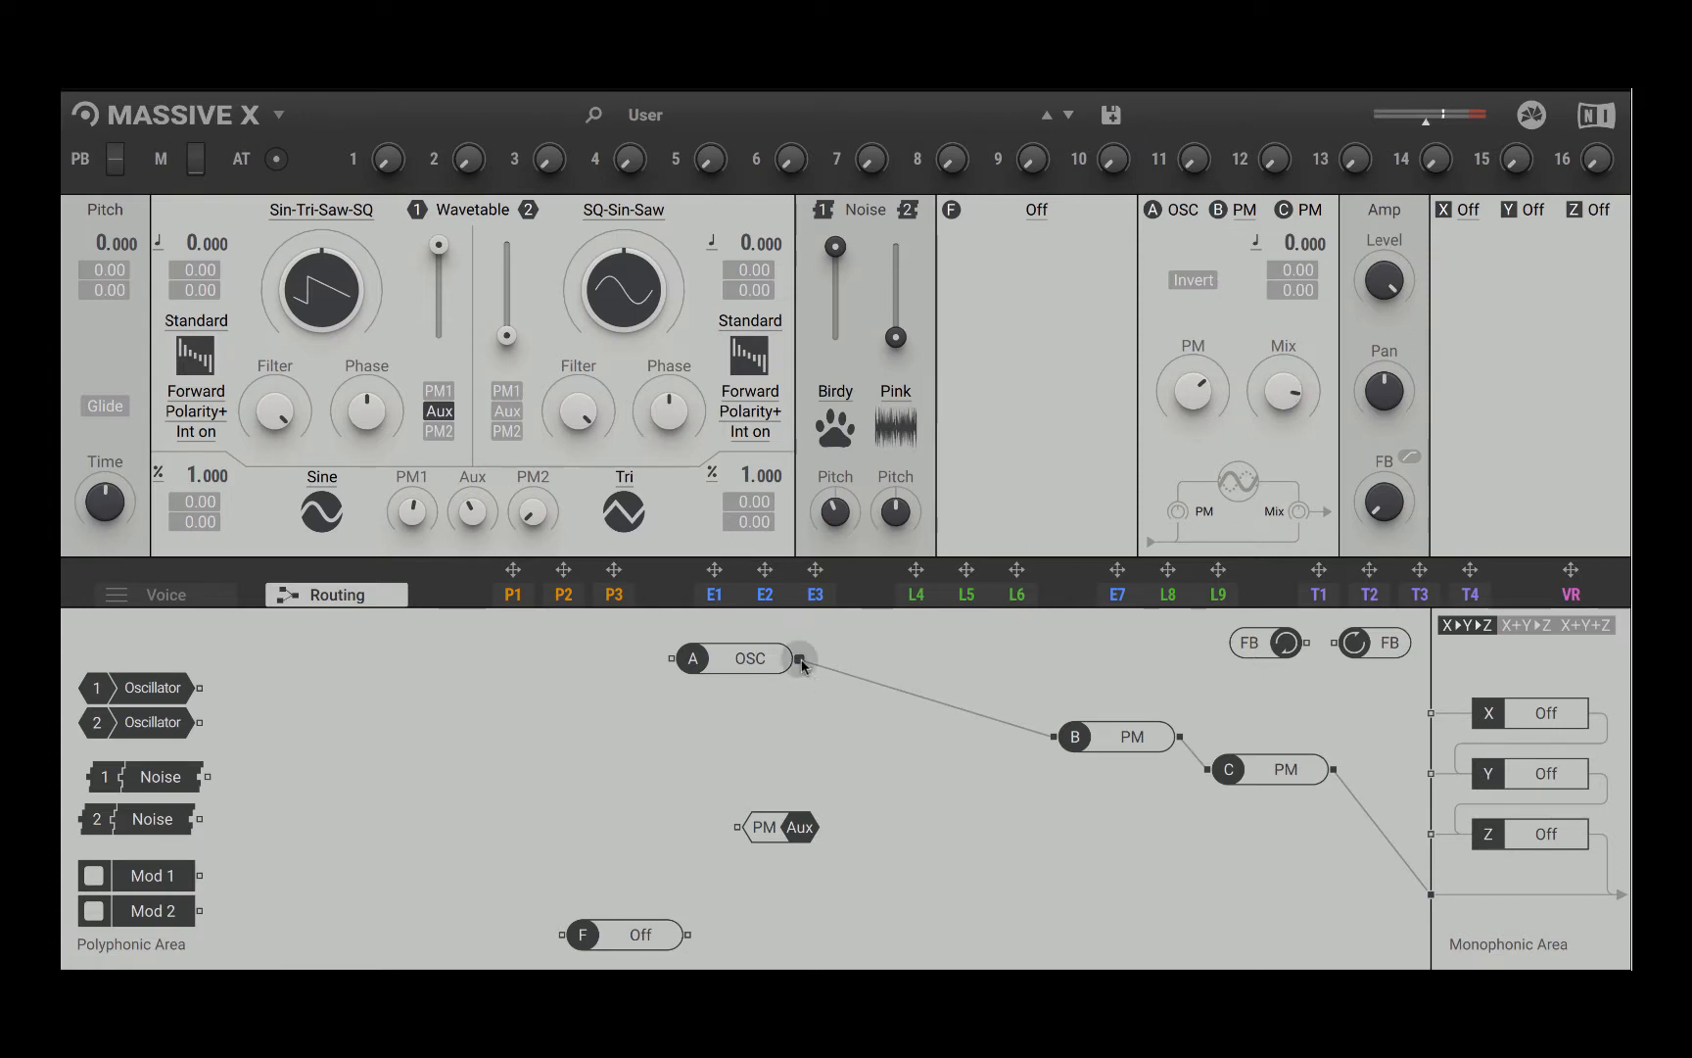
pyautogui.moveTo(798, 658); pyautogui.dragTo(1204, 770)
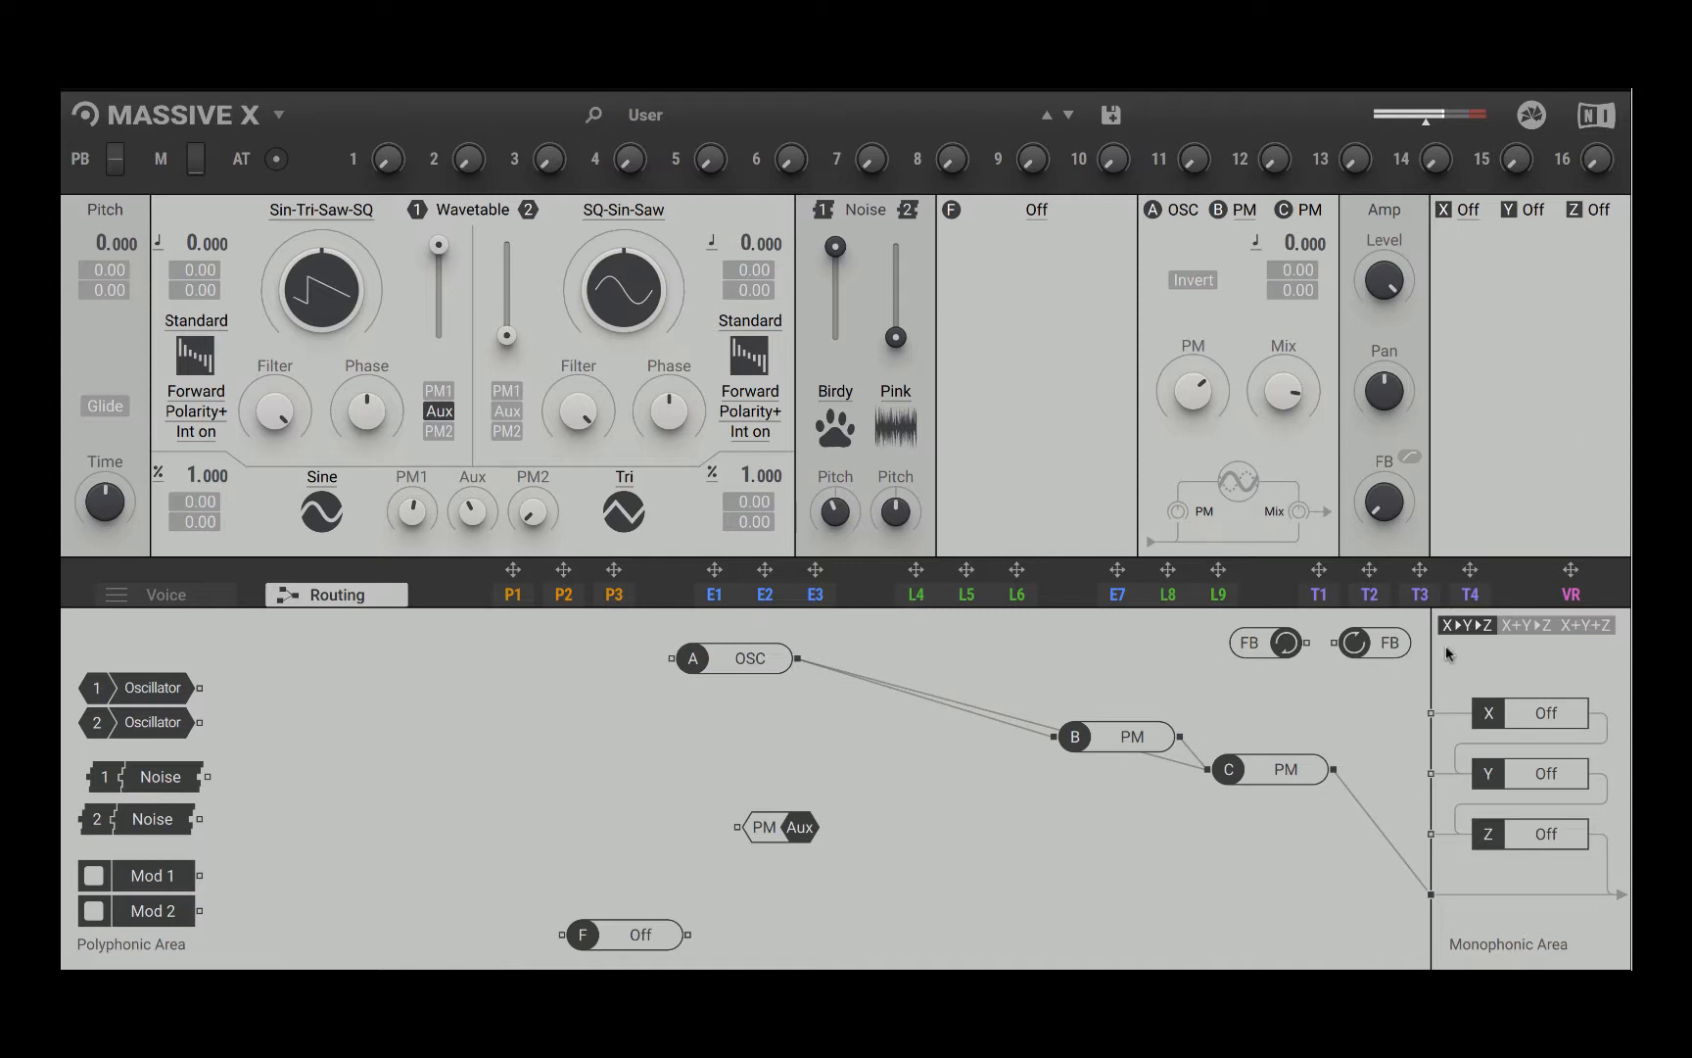
# Step: Switch insert A to Ring Mod, to Sample+Hold, and finally to Track Delay
pyautogui.click(1182, 210)
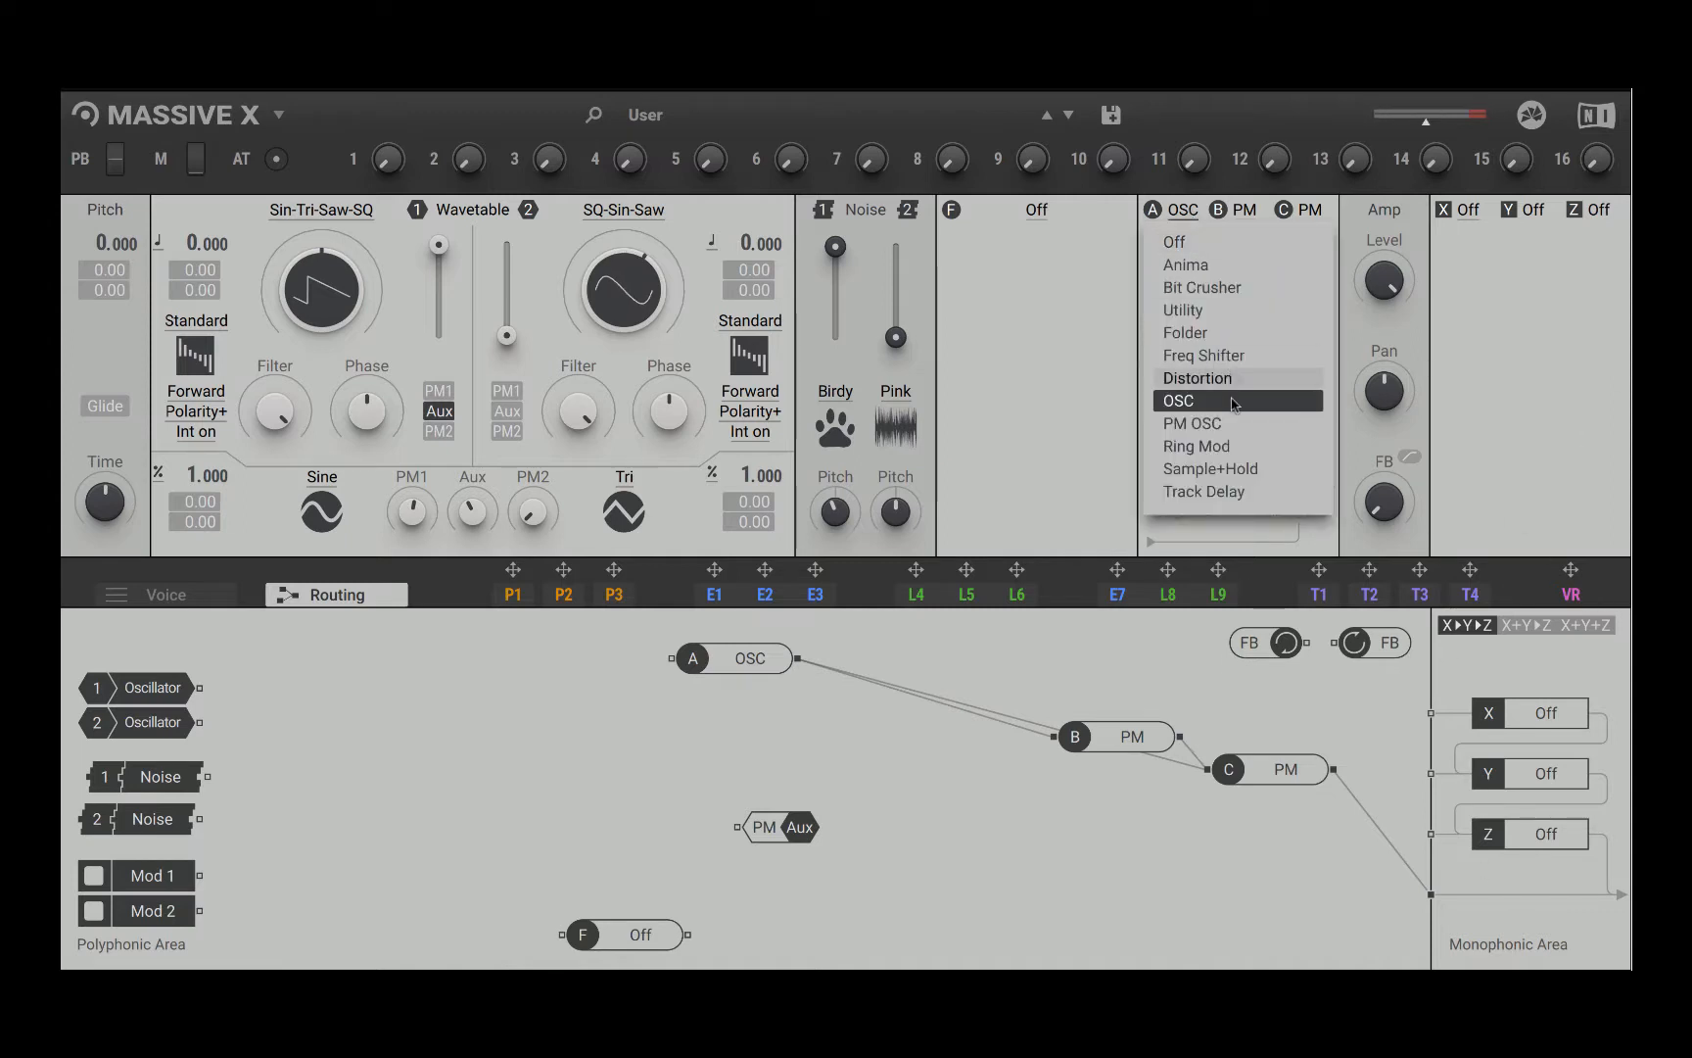
pyautogui.click(1241, 449)
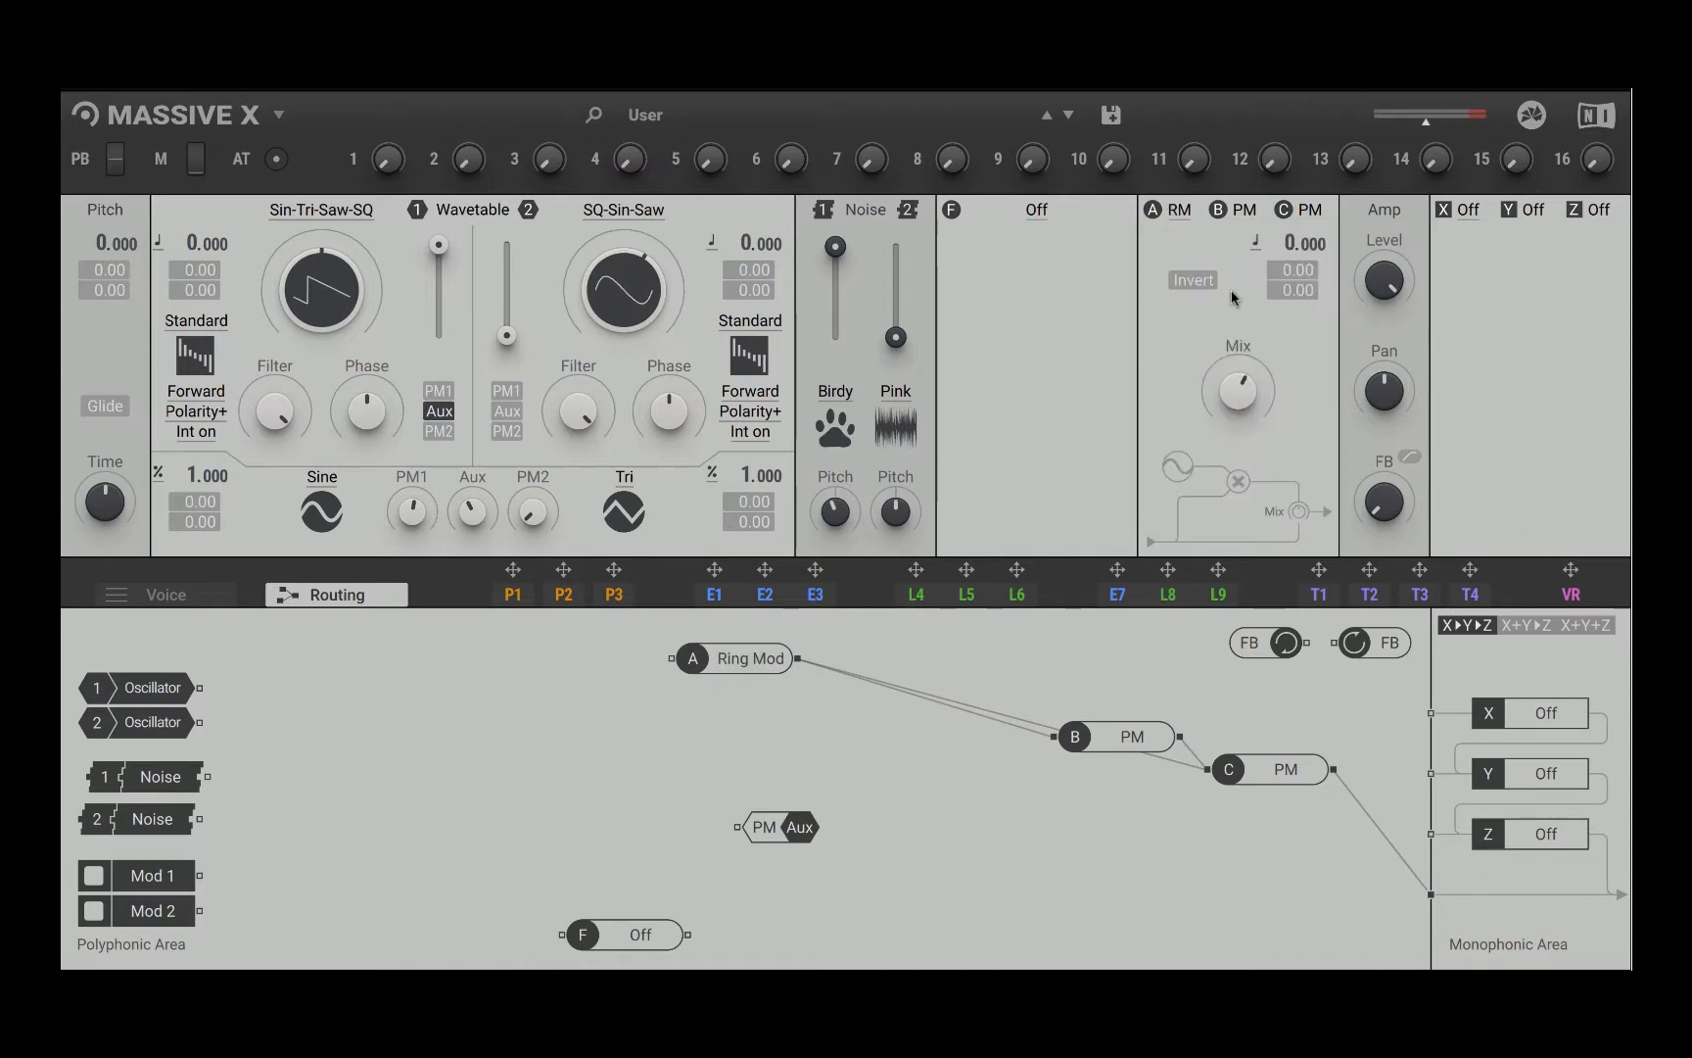
pyautogui.click(1170, 214)
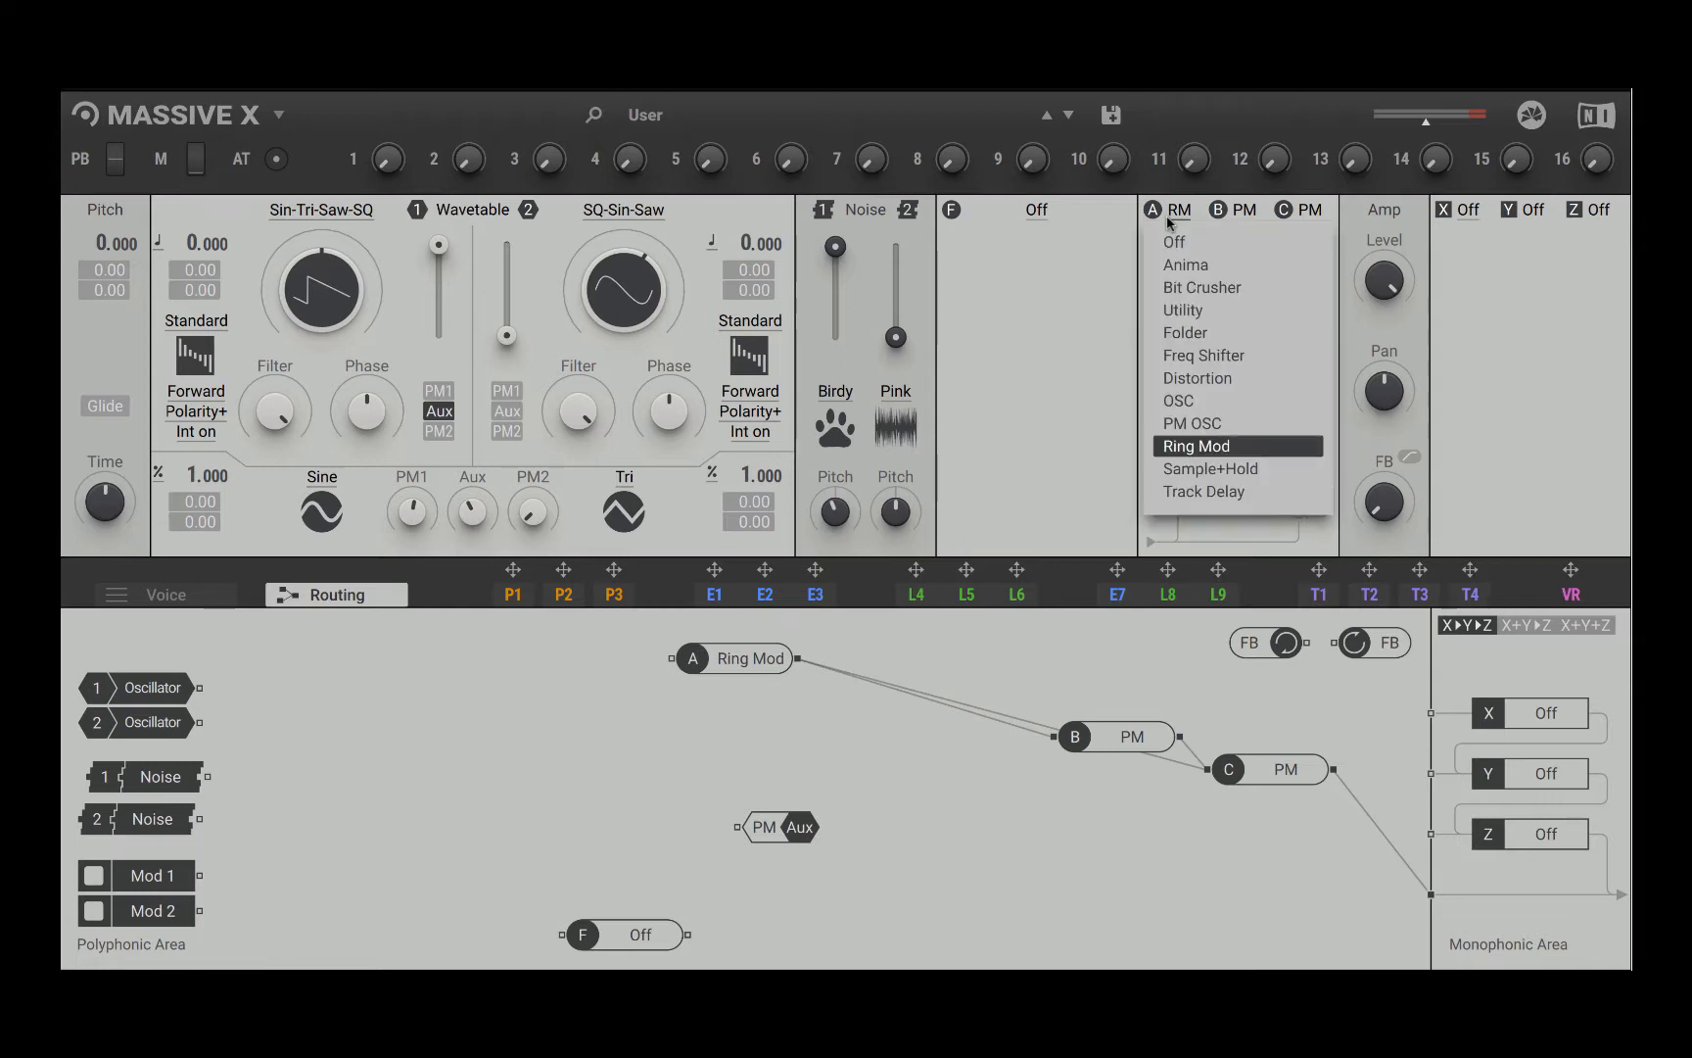
pyautogui.click(1211, 469)
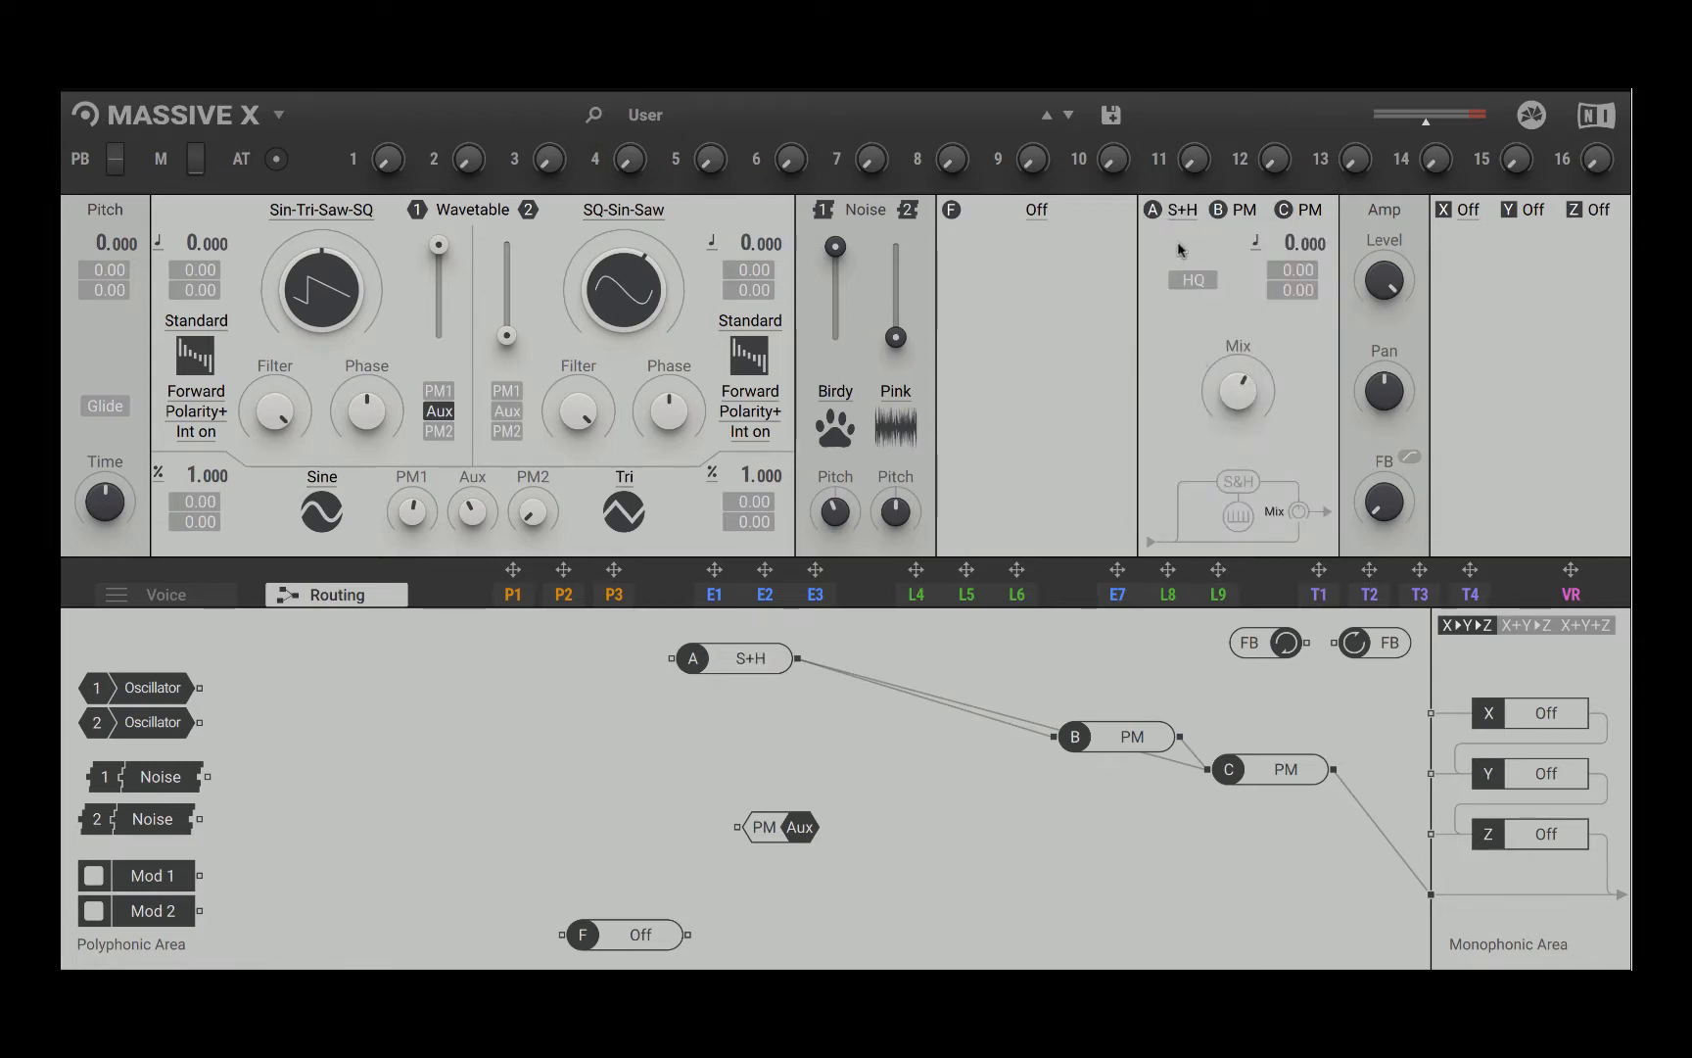
pyautogui.click(1180, 213)
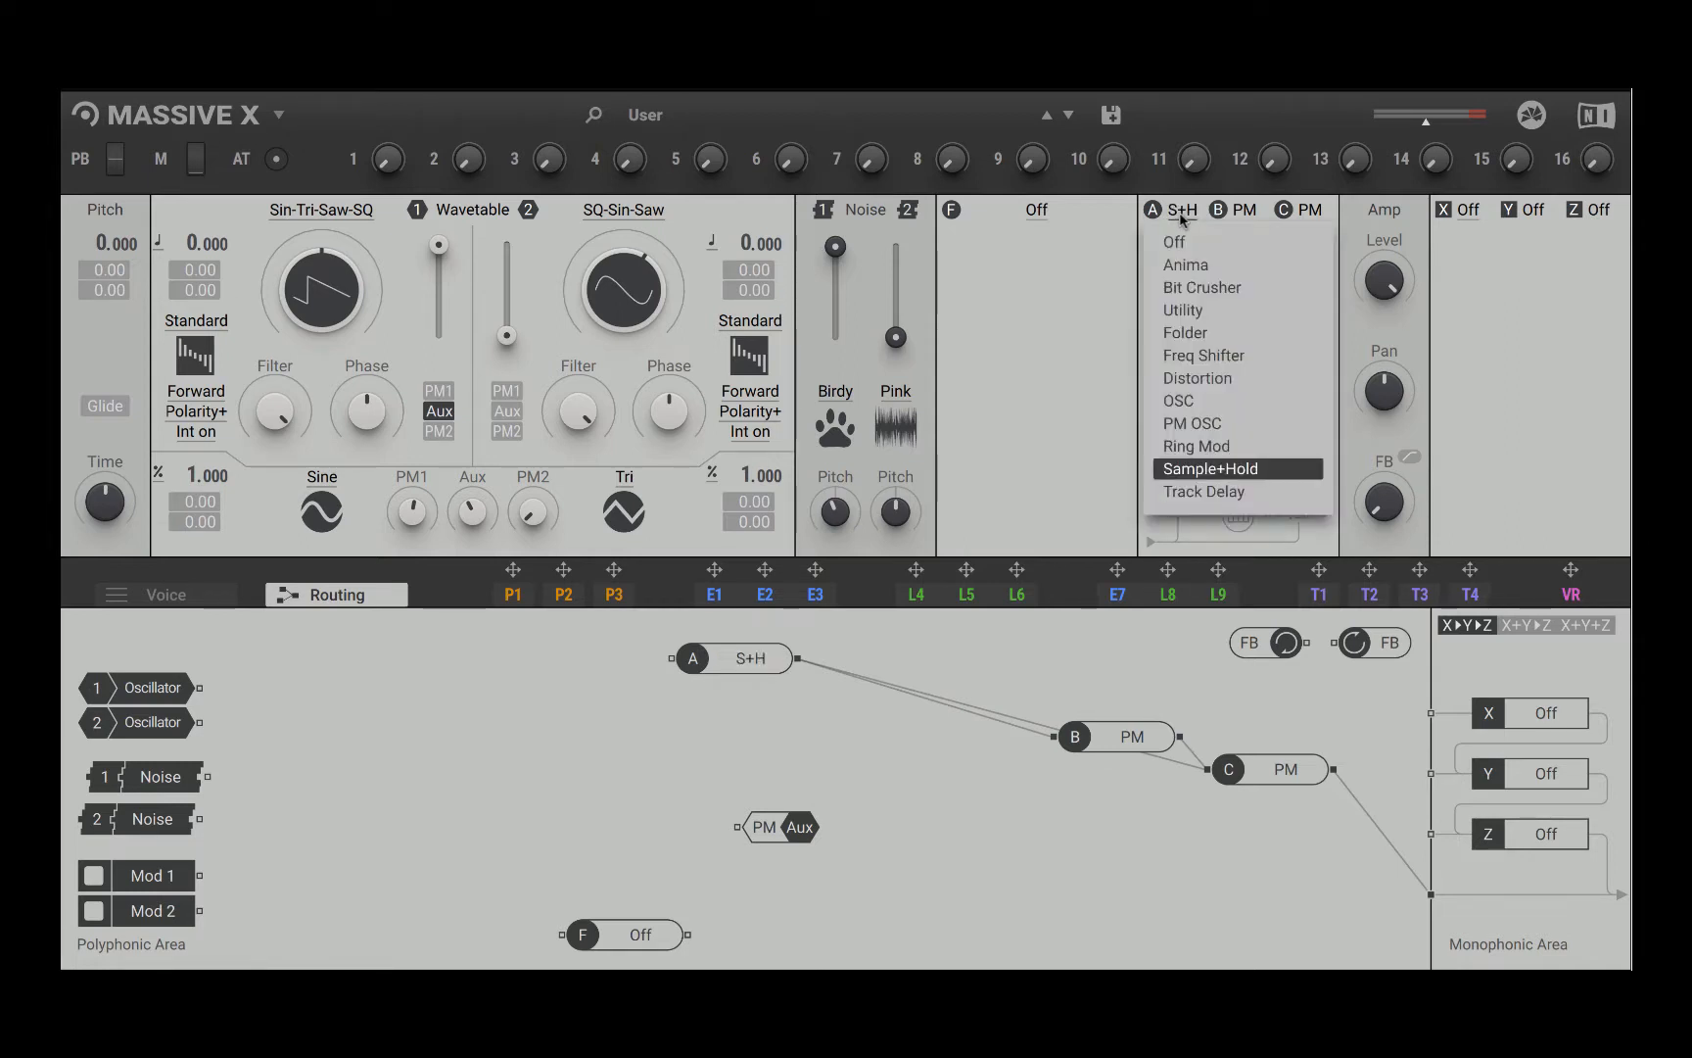
pyautogui.click(1246, 499)
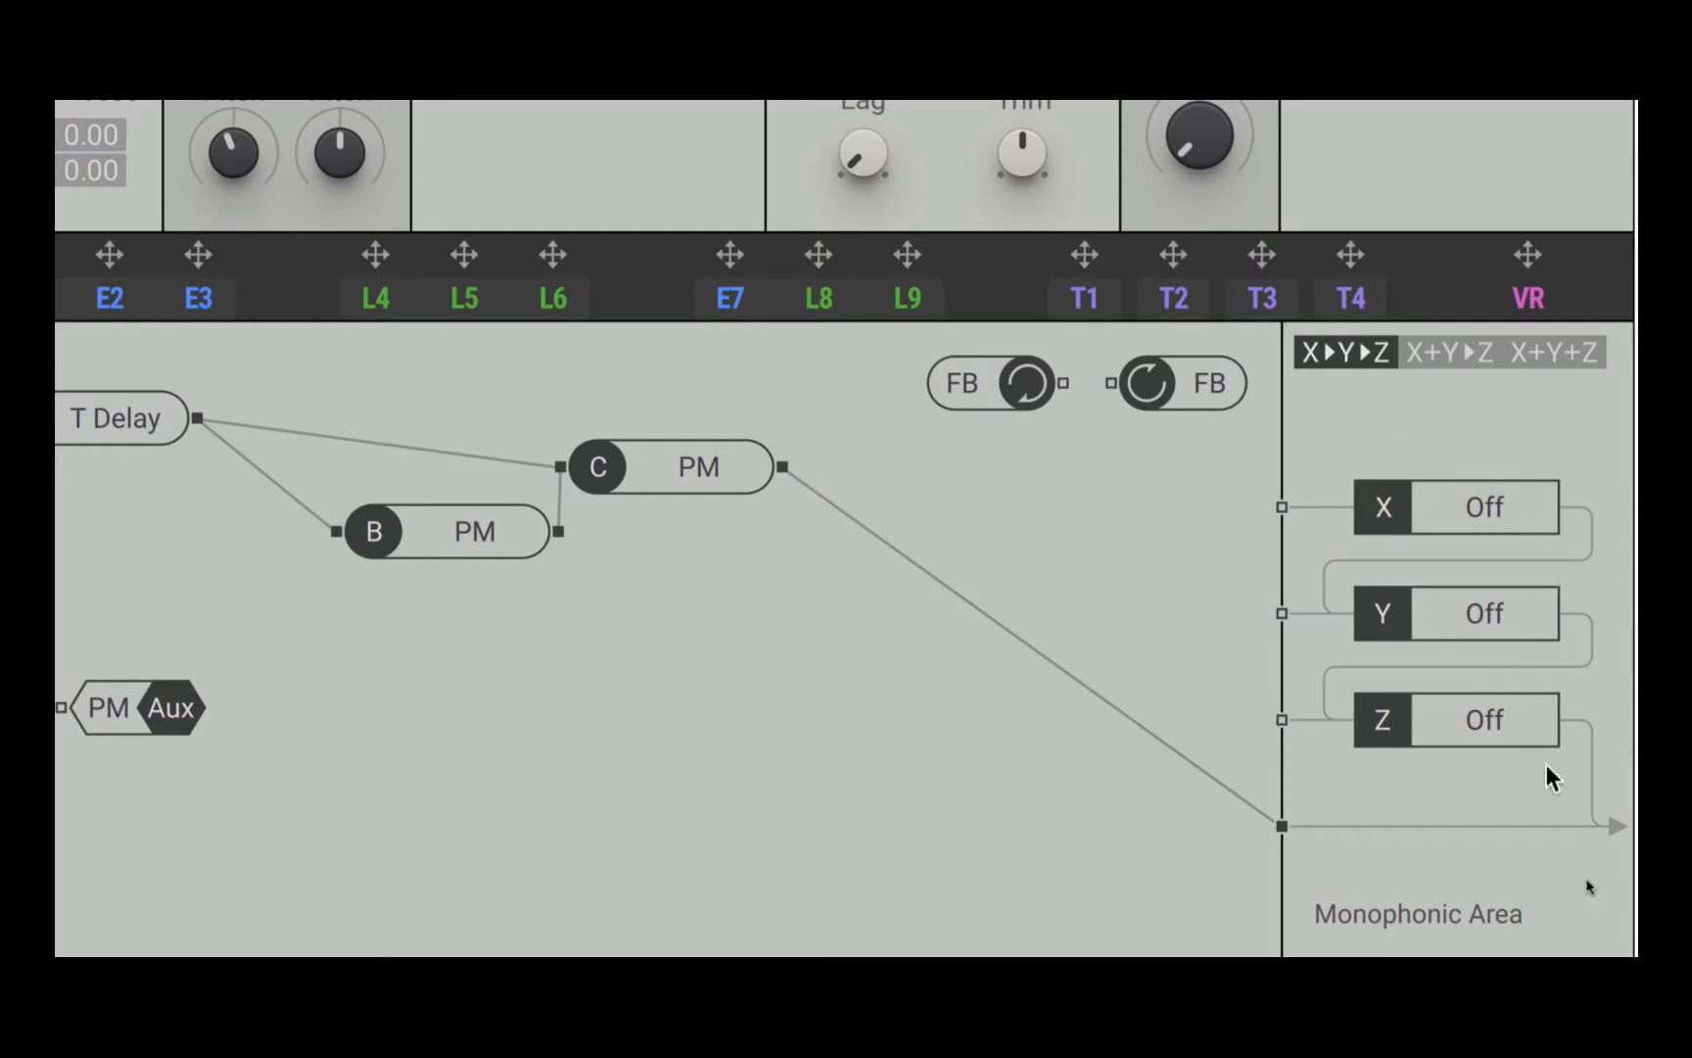
# Step: Try the X+Y▸Z and X+Y+Z routings of the monophonic effects, and return to the serial X▸Y▸Z routing
pyautogui.click(1459, 354)
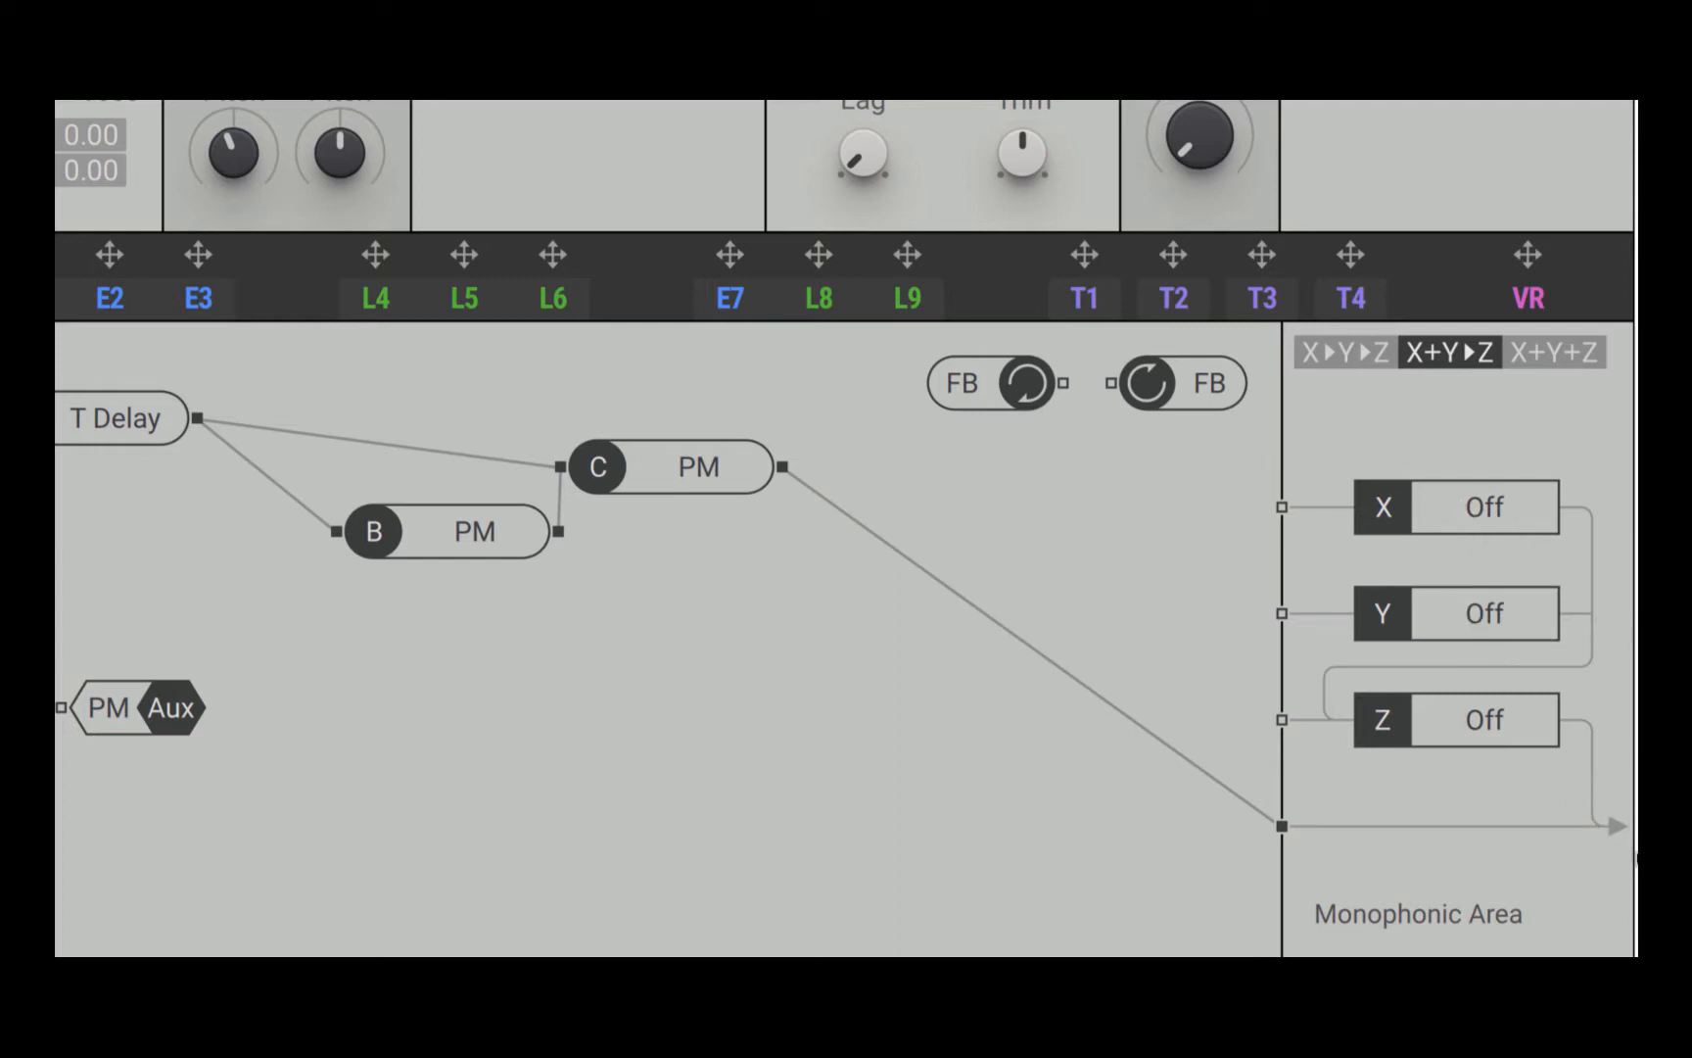
pyautogui.click(1565, 355)
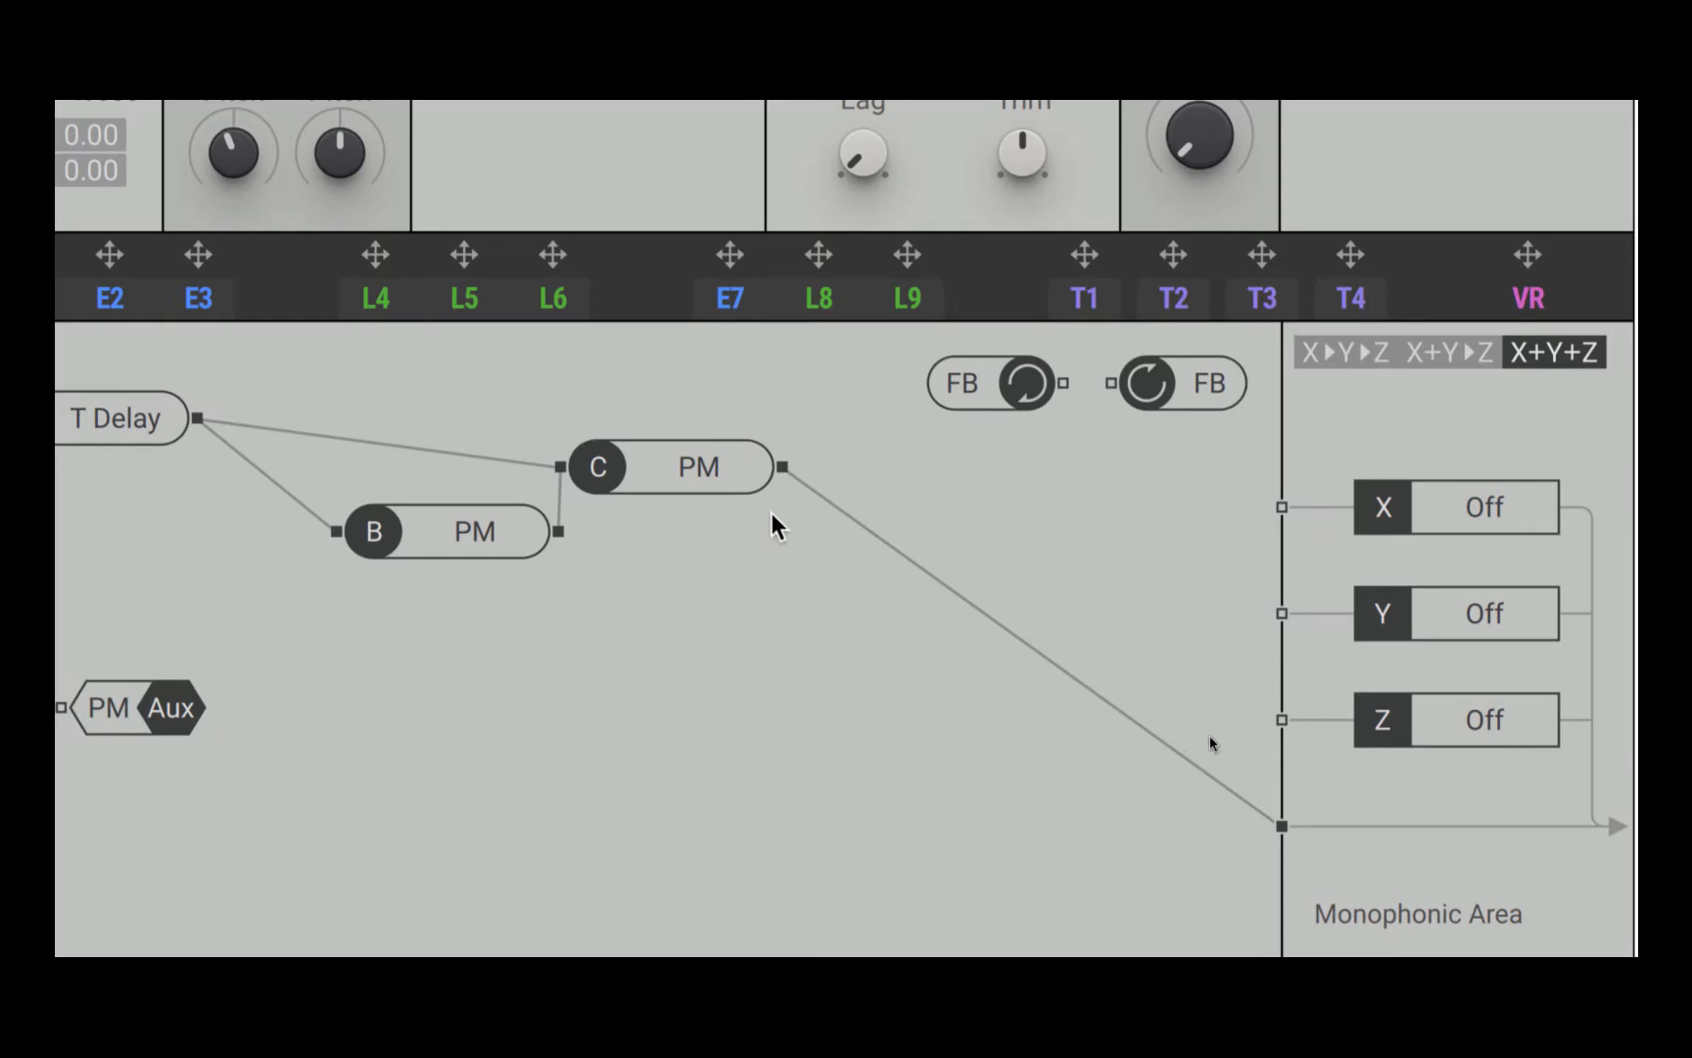
pyautogui.click(1347, 348)
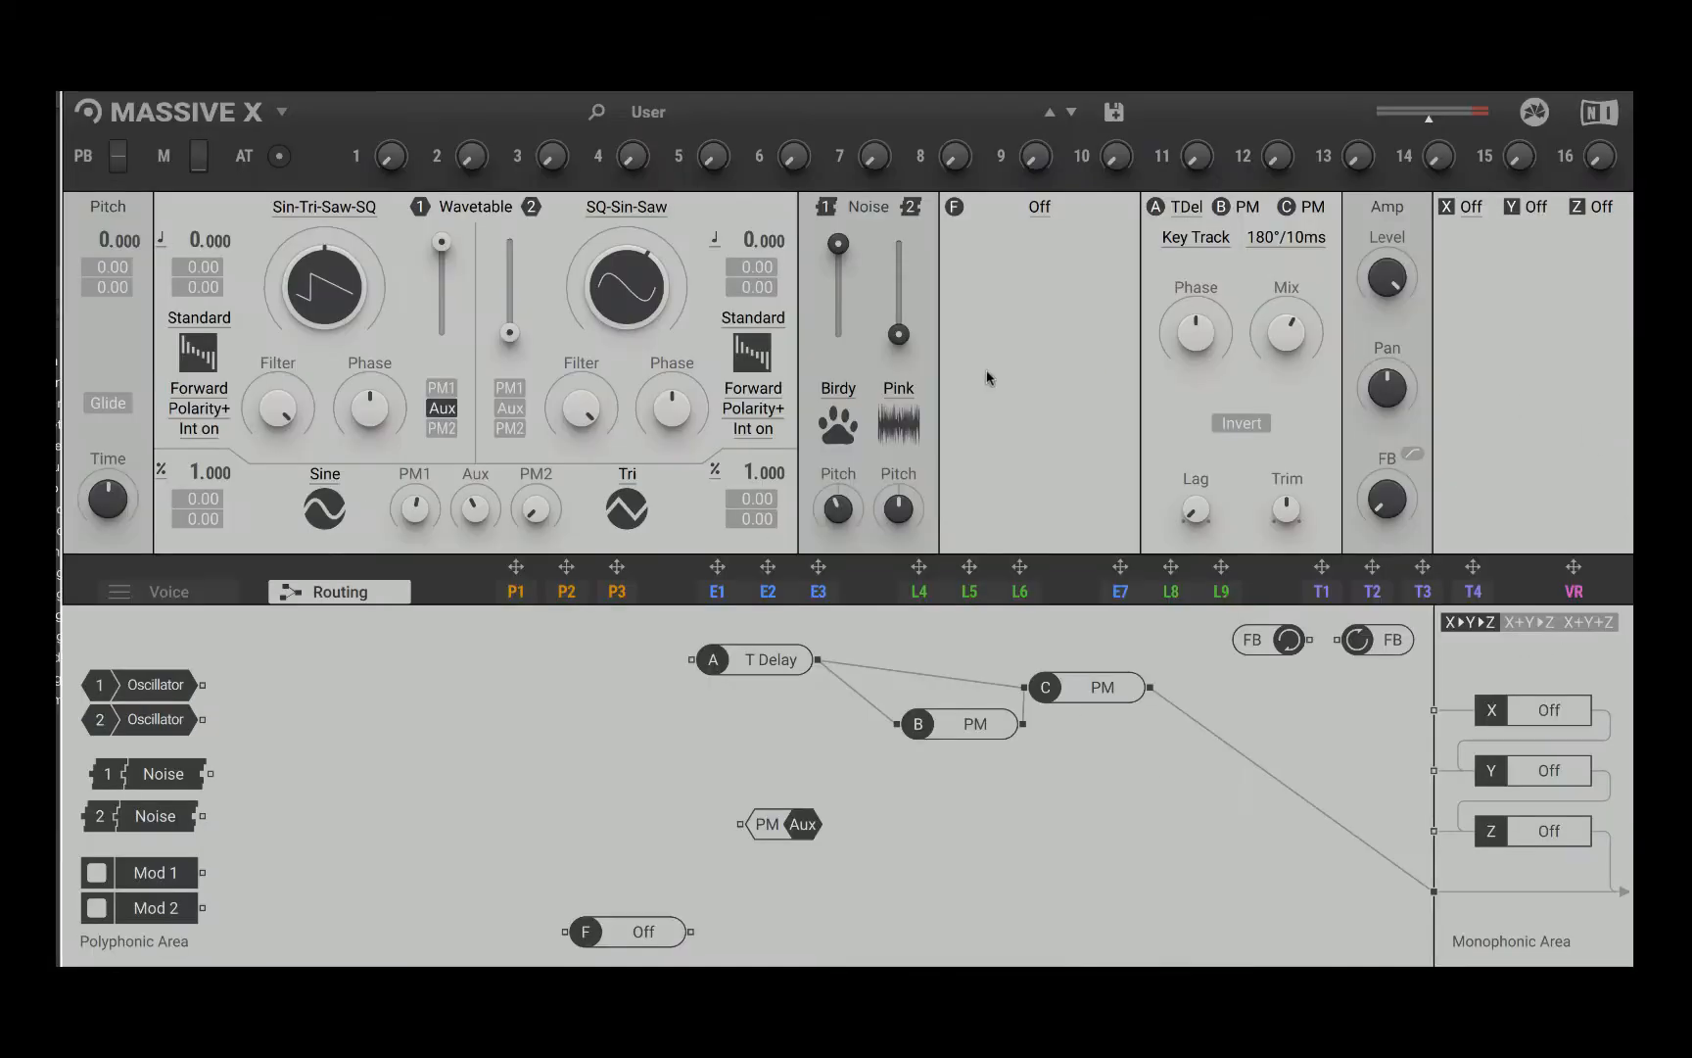
# Step: Load Dimension Expander in effect slot X, and replace it with Reverb
pyautogui.click(1466, 211)
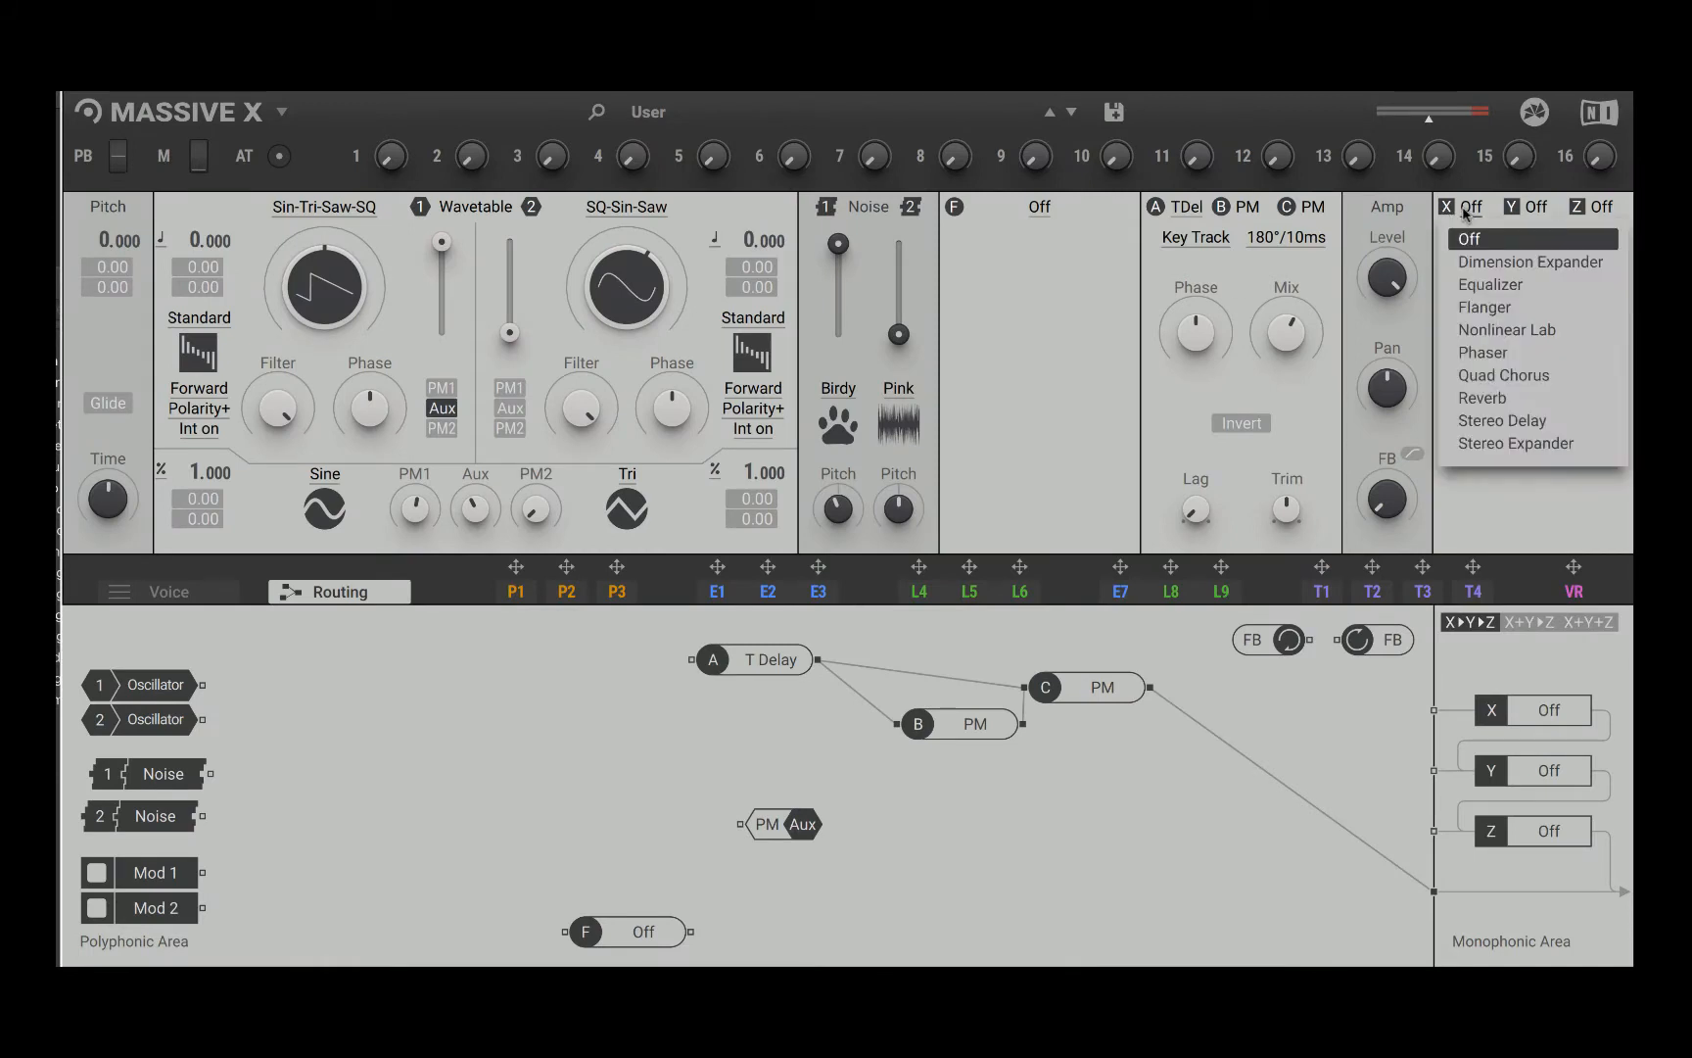
pyautogui.click(1493, 262)
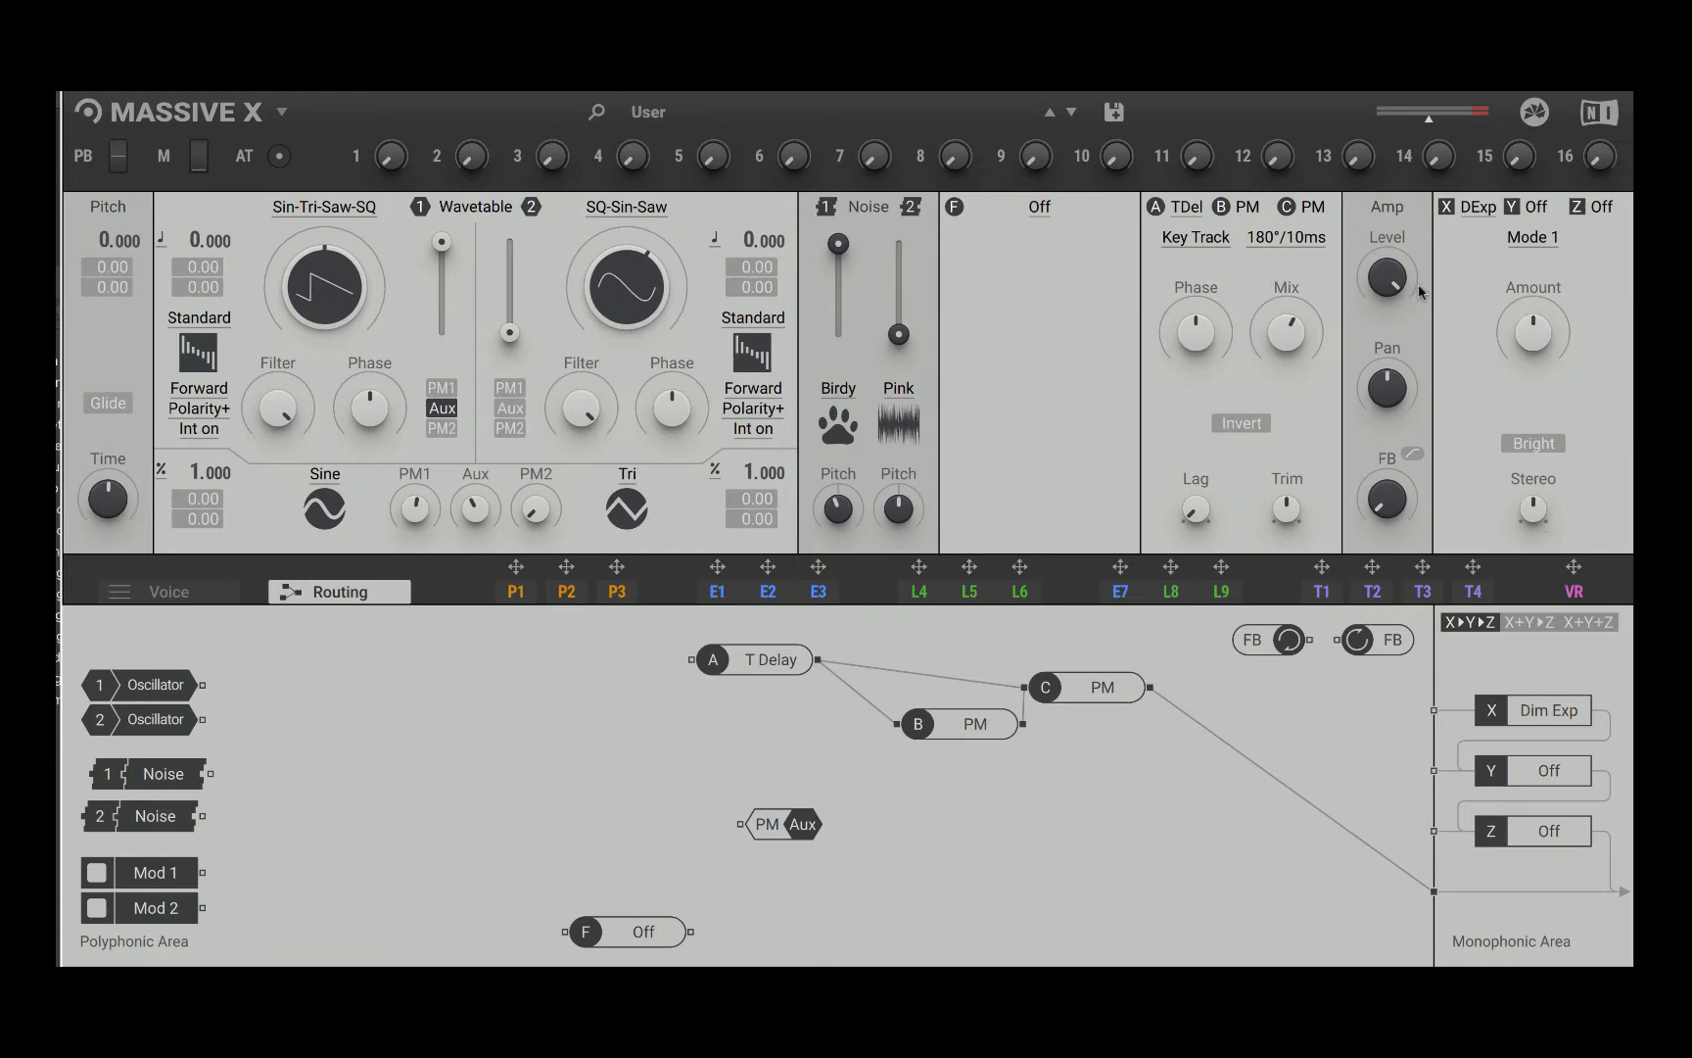
pyautogui.click(1474, 207)
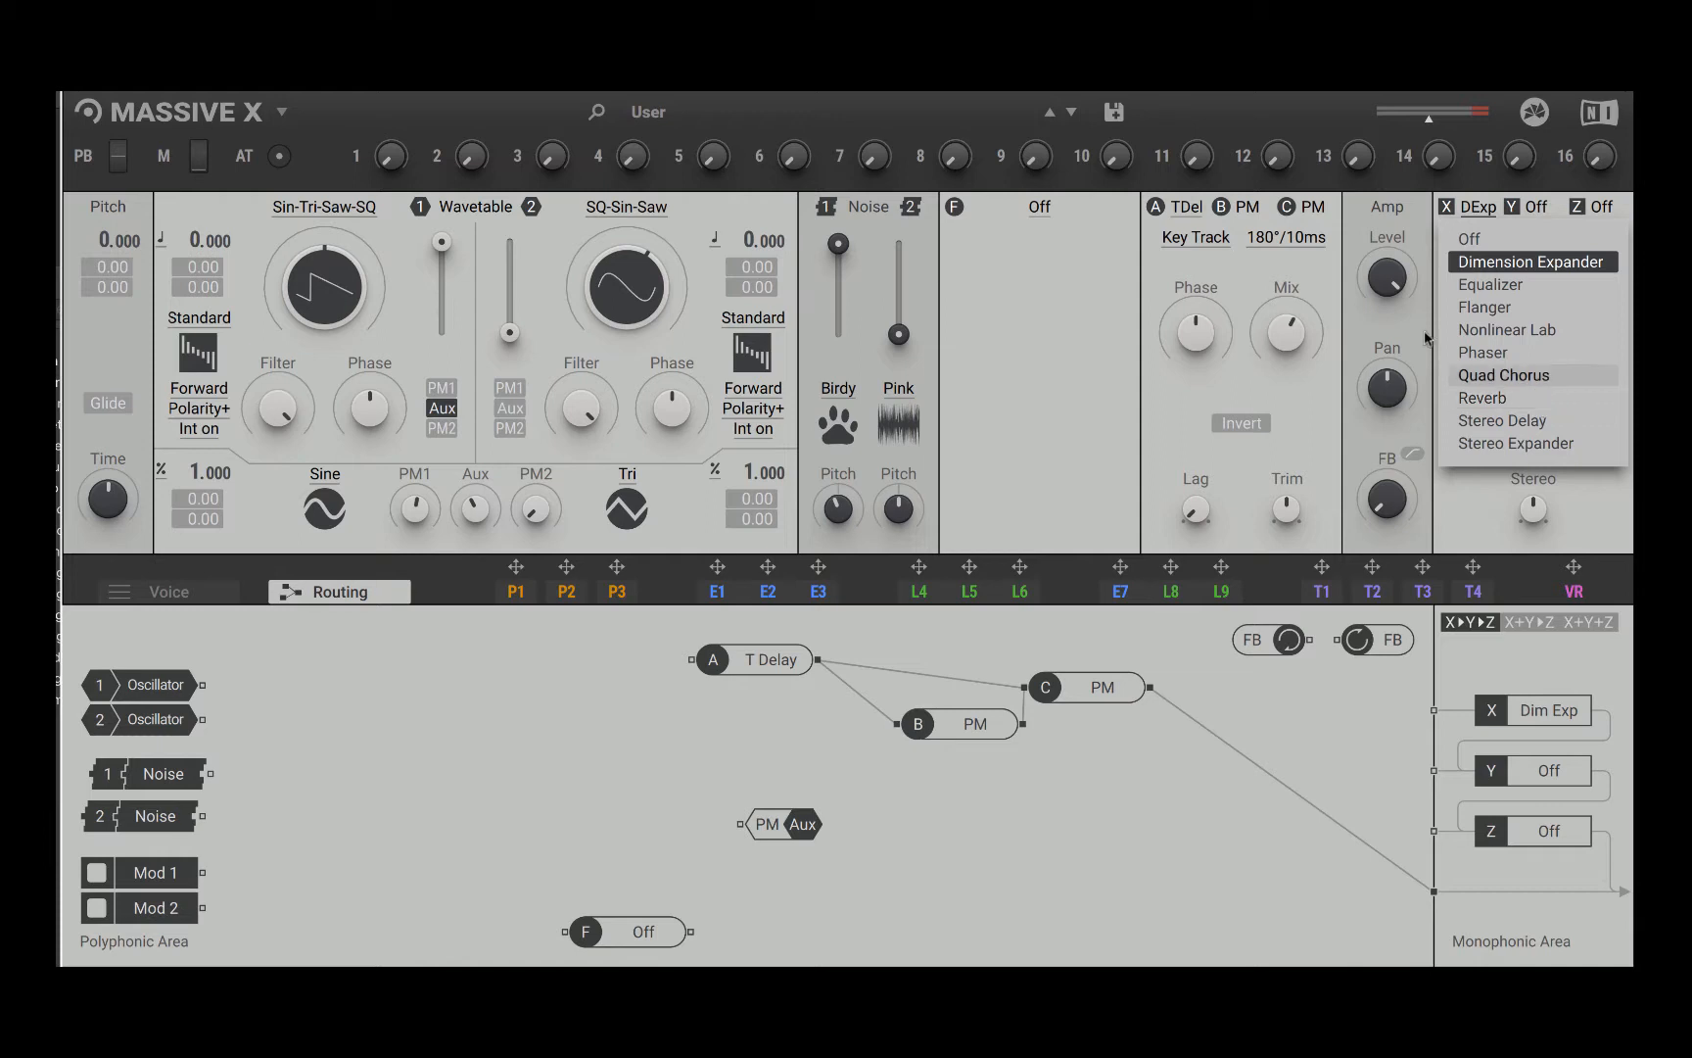
pyautogui.click(1516, 400)
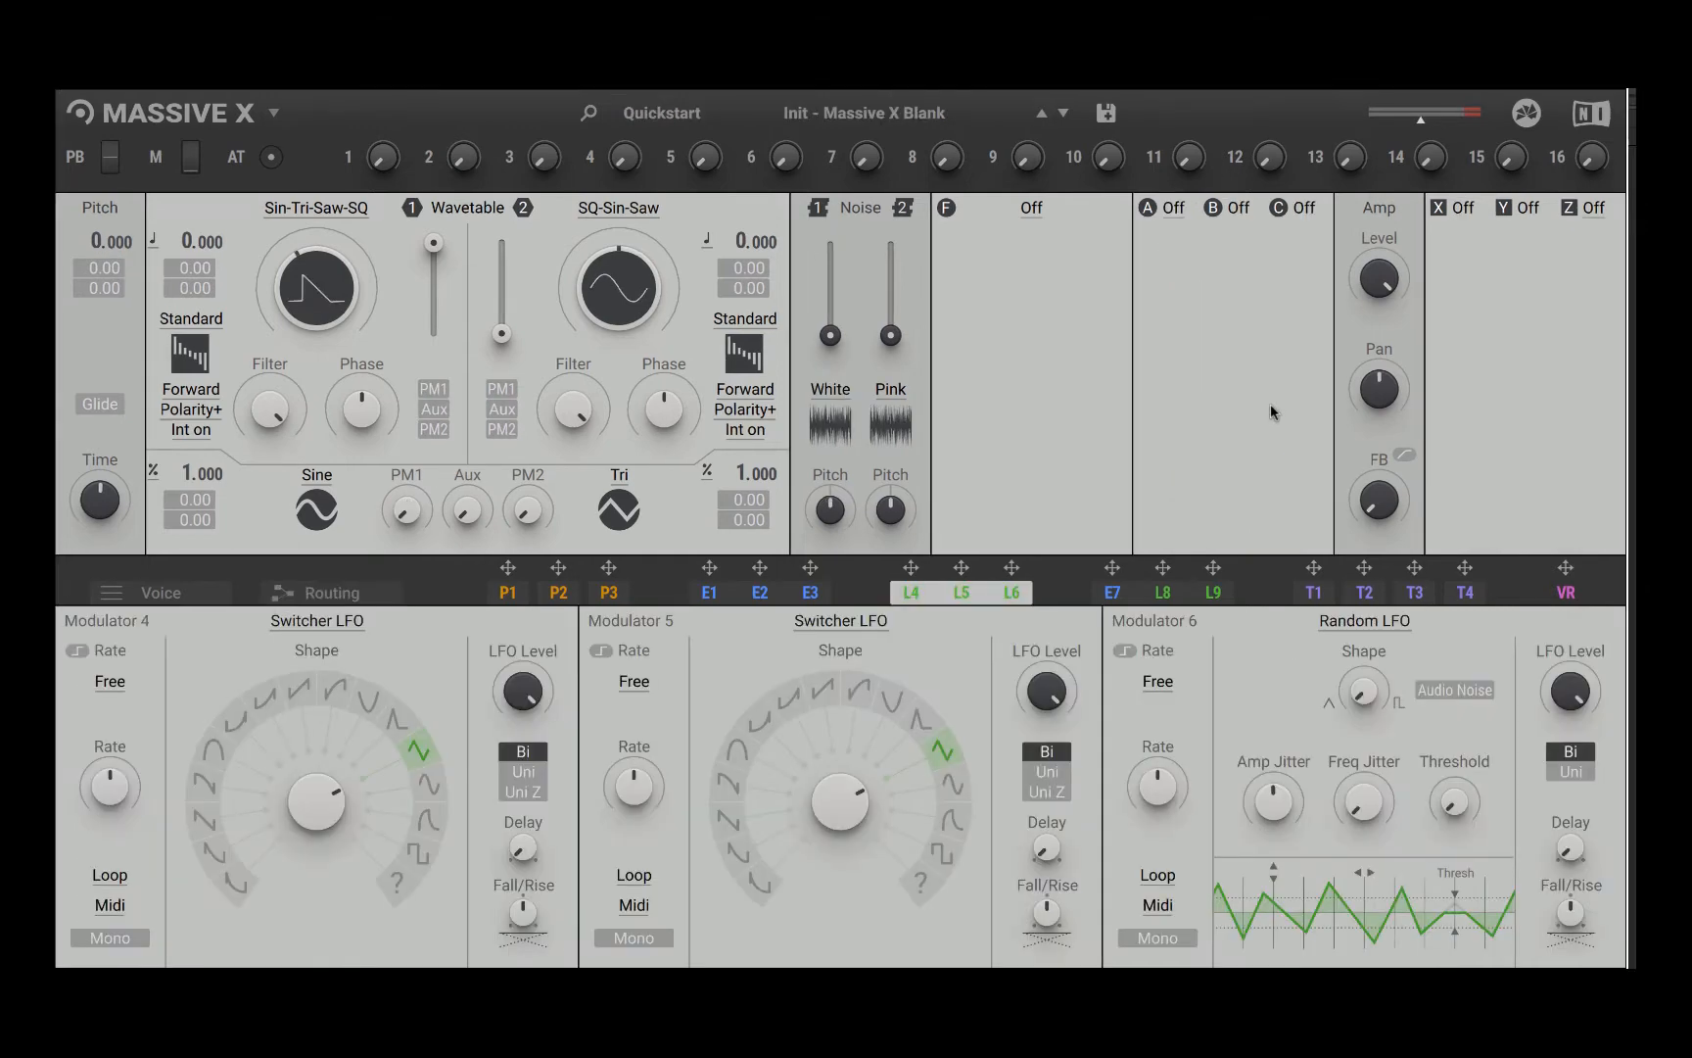
# Step: Load the Init - Massive X preset from the Quickstart category and close the preset browser
pyautogui.click(945, 115)
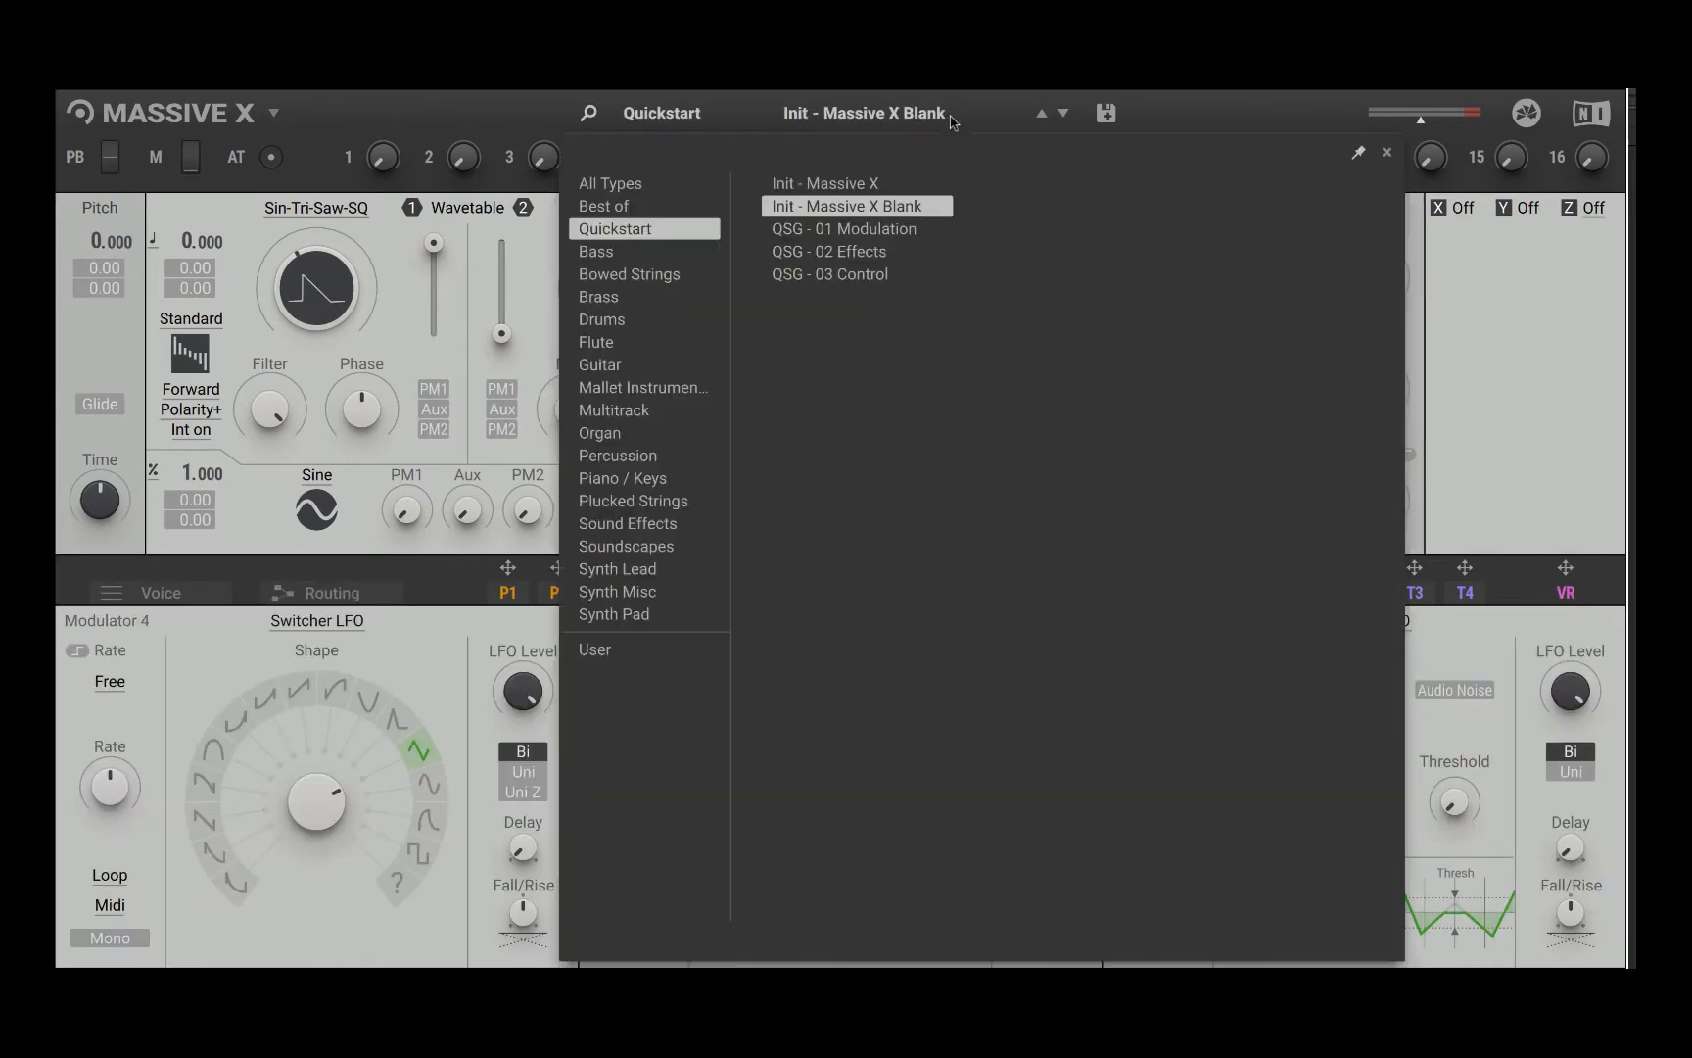
pyautogui.click(850, 188)
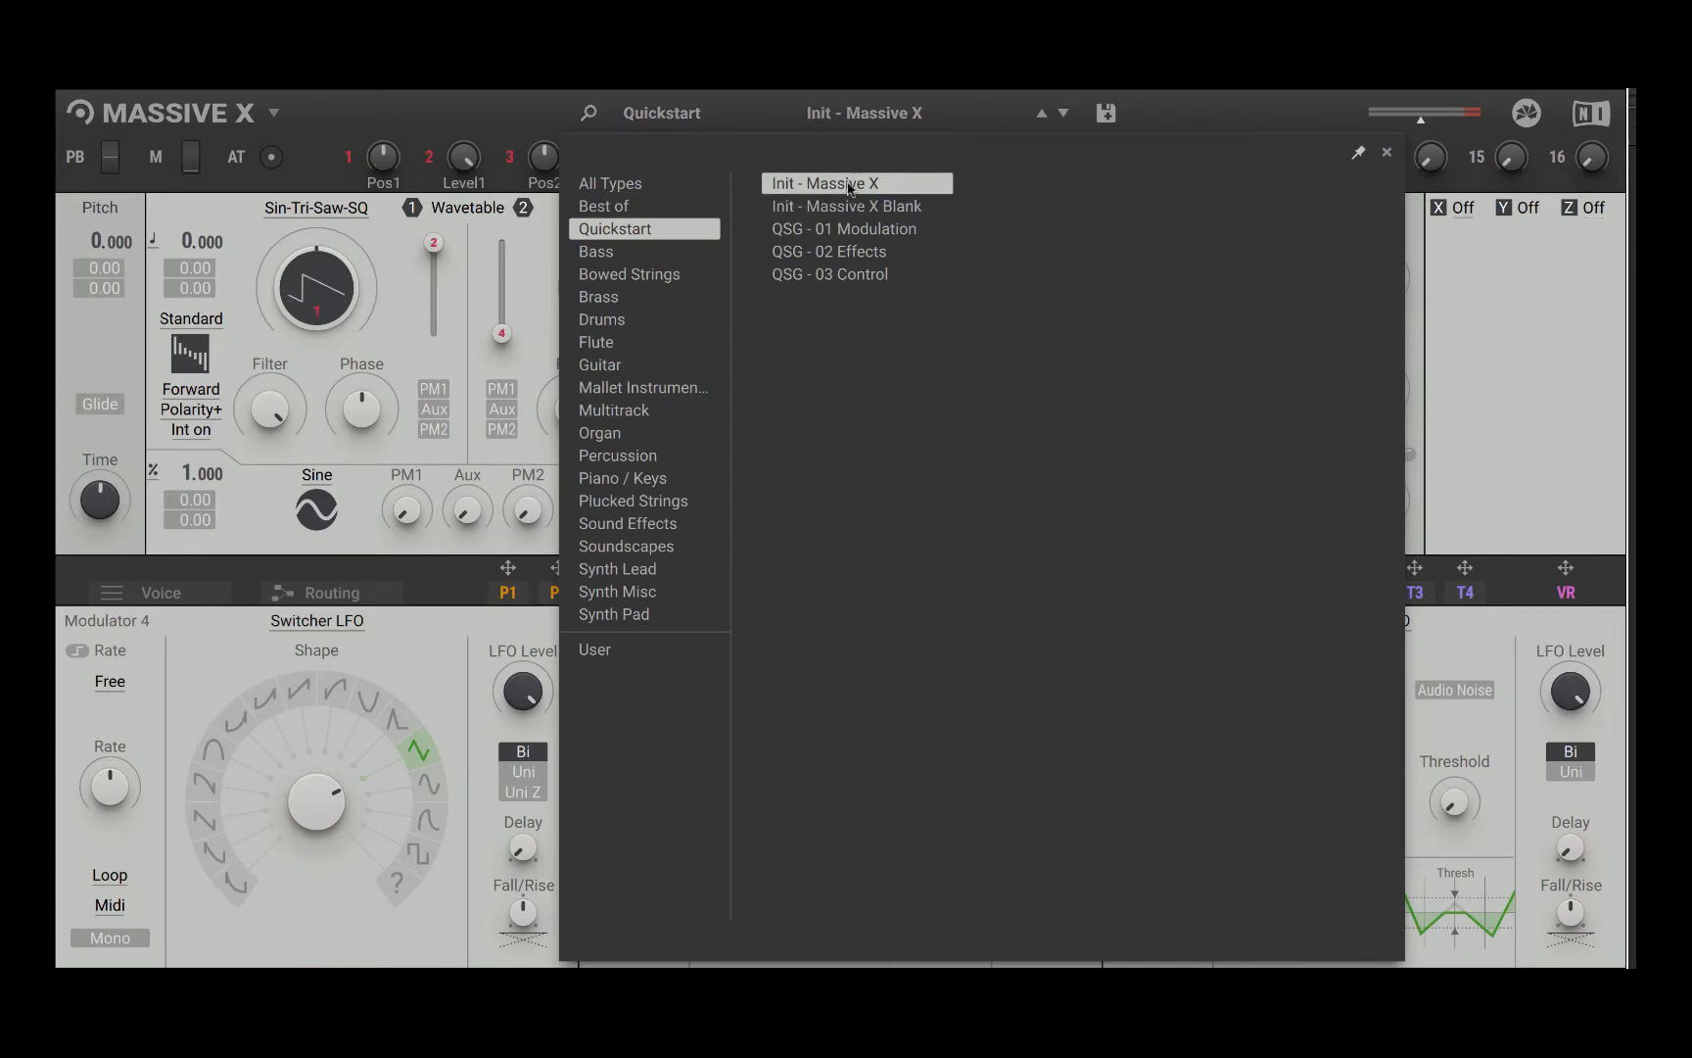
pyautogui.click(1516, 382)
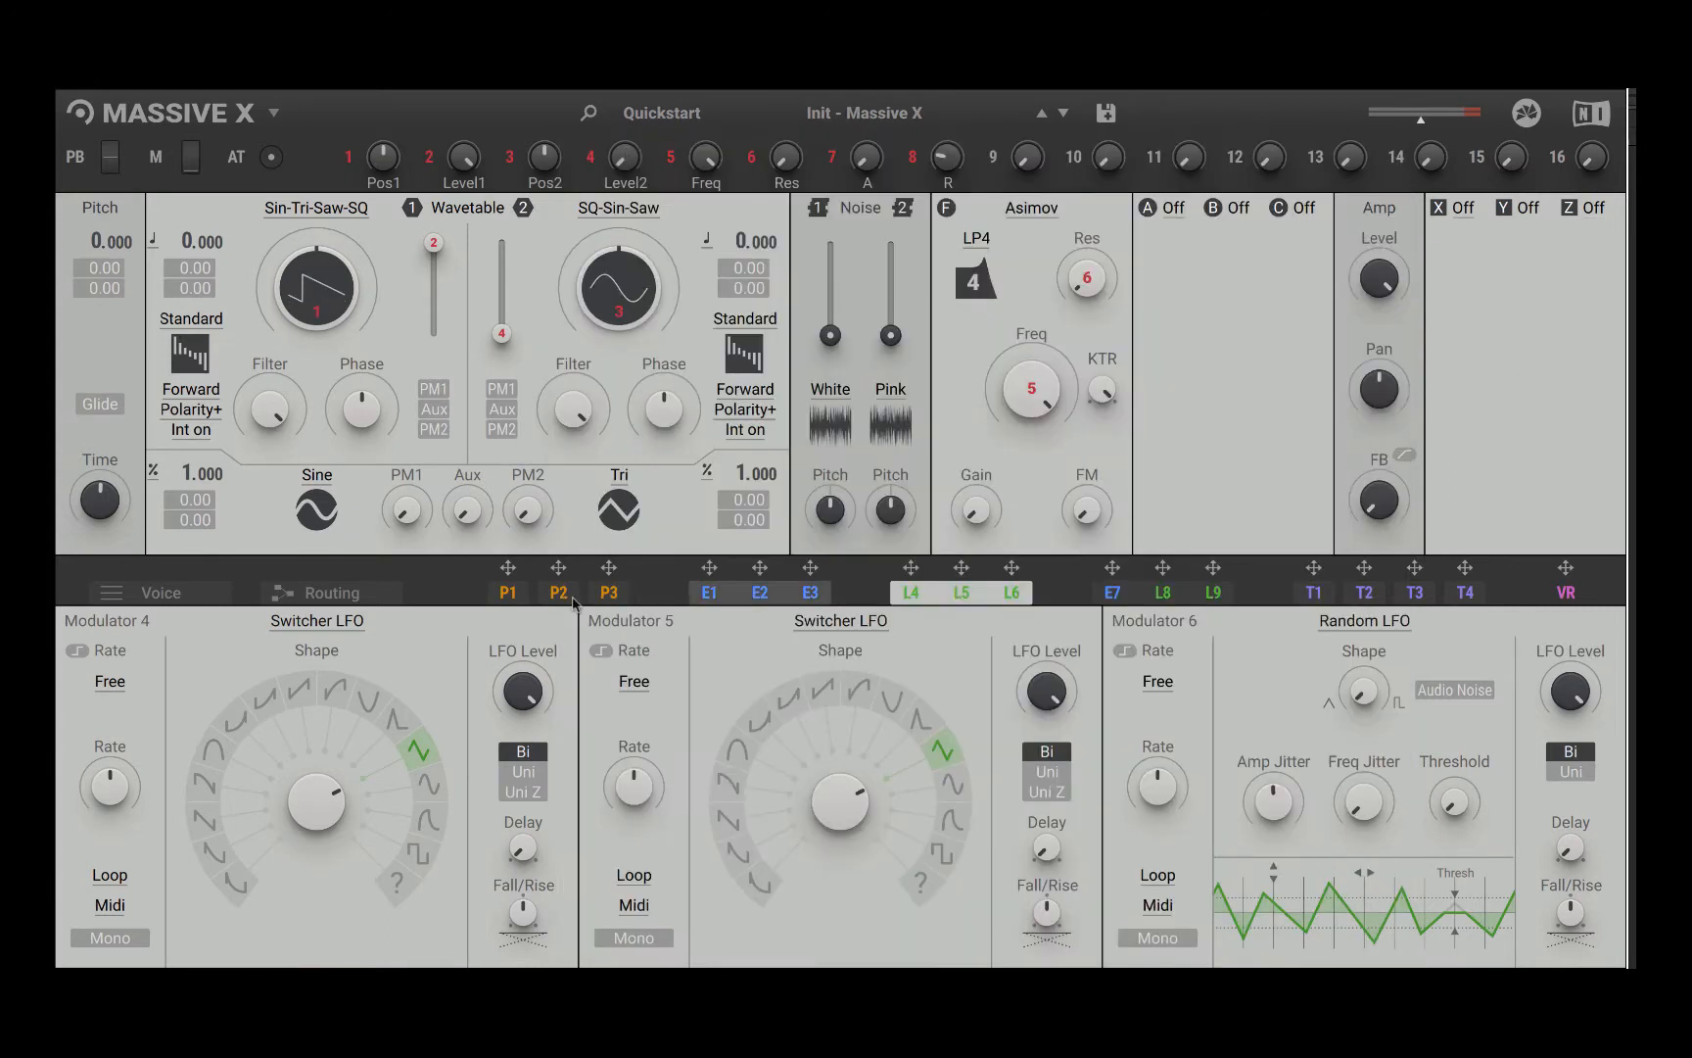
# Step: Show the preset's routing, and move the PM Aux and filter FM modules slightly upward
pyautogui.click(324, 594)
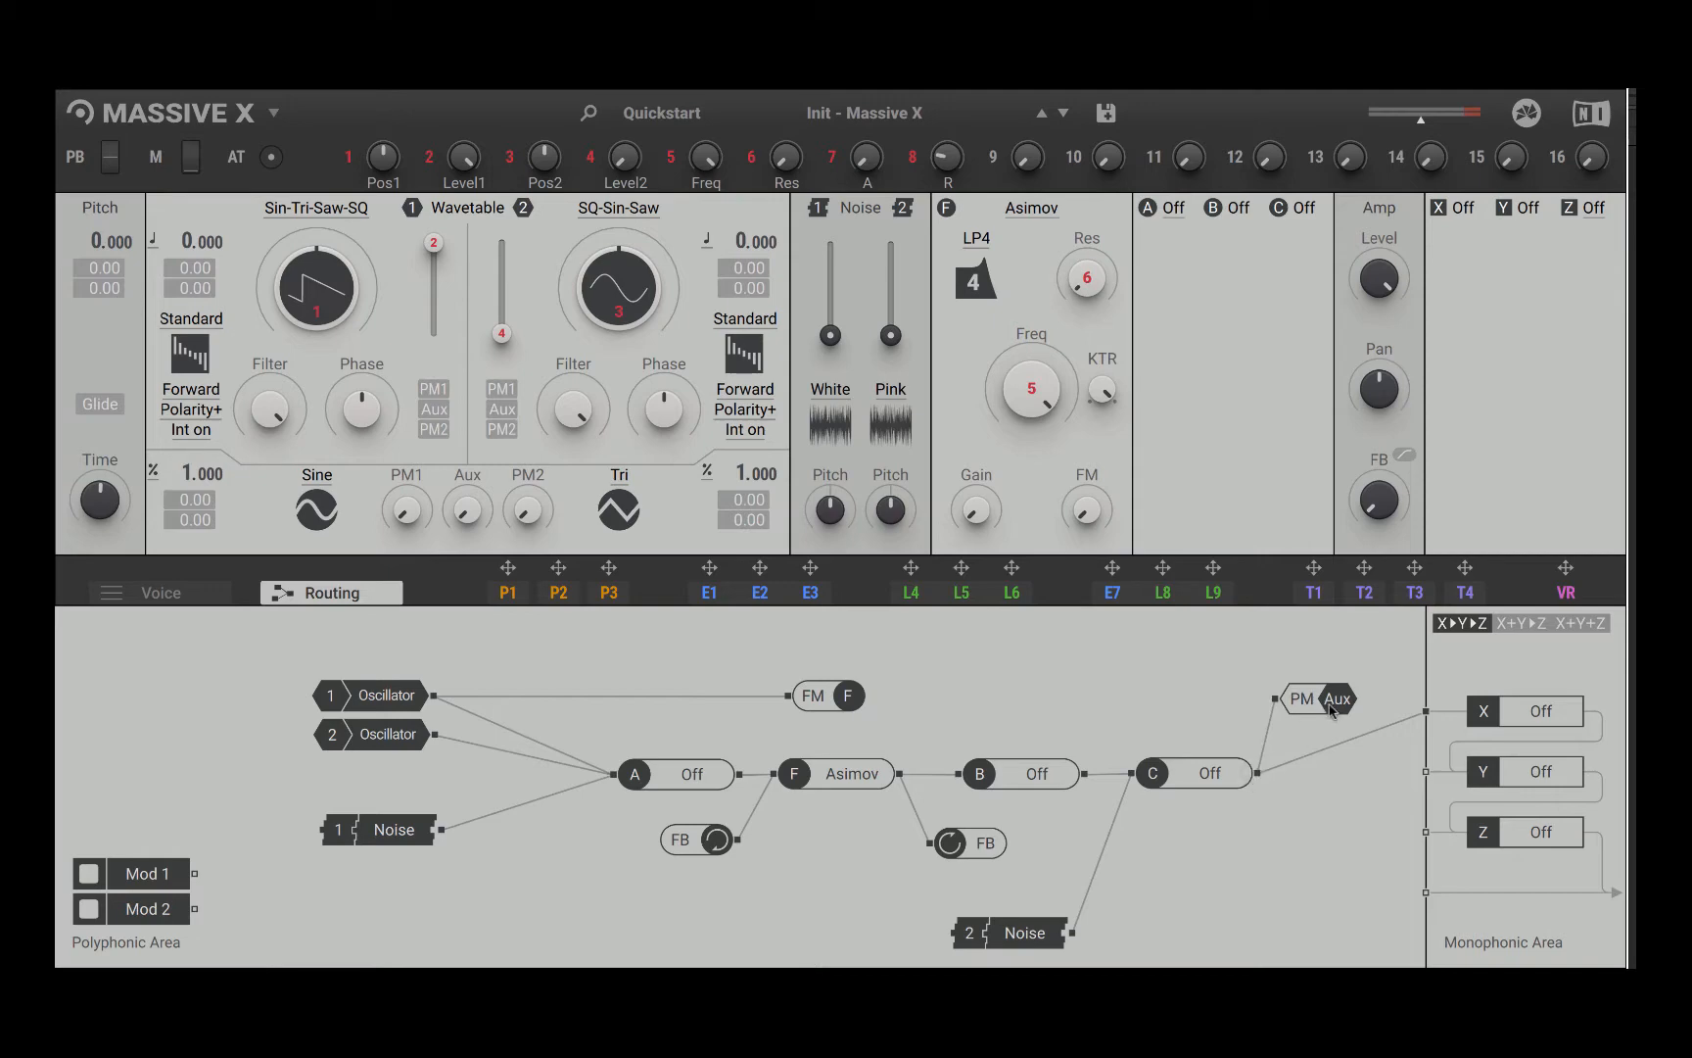
pyautogui.moveTo(1332, 710); pyautogui.dragTo(1334, 669)
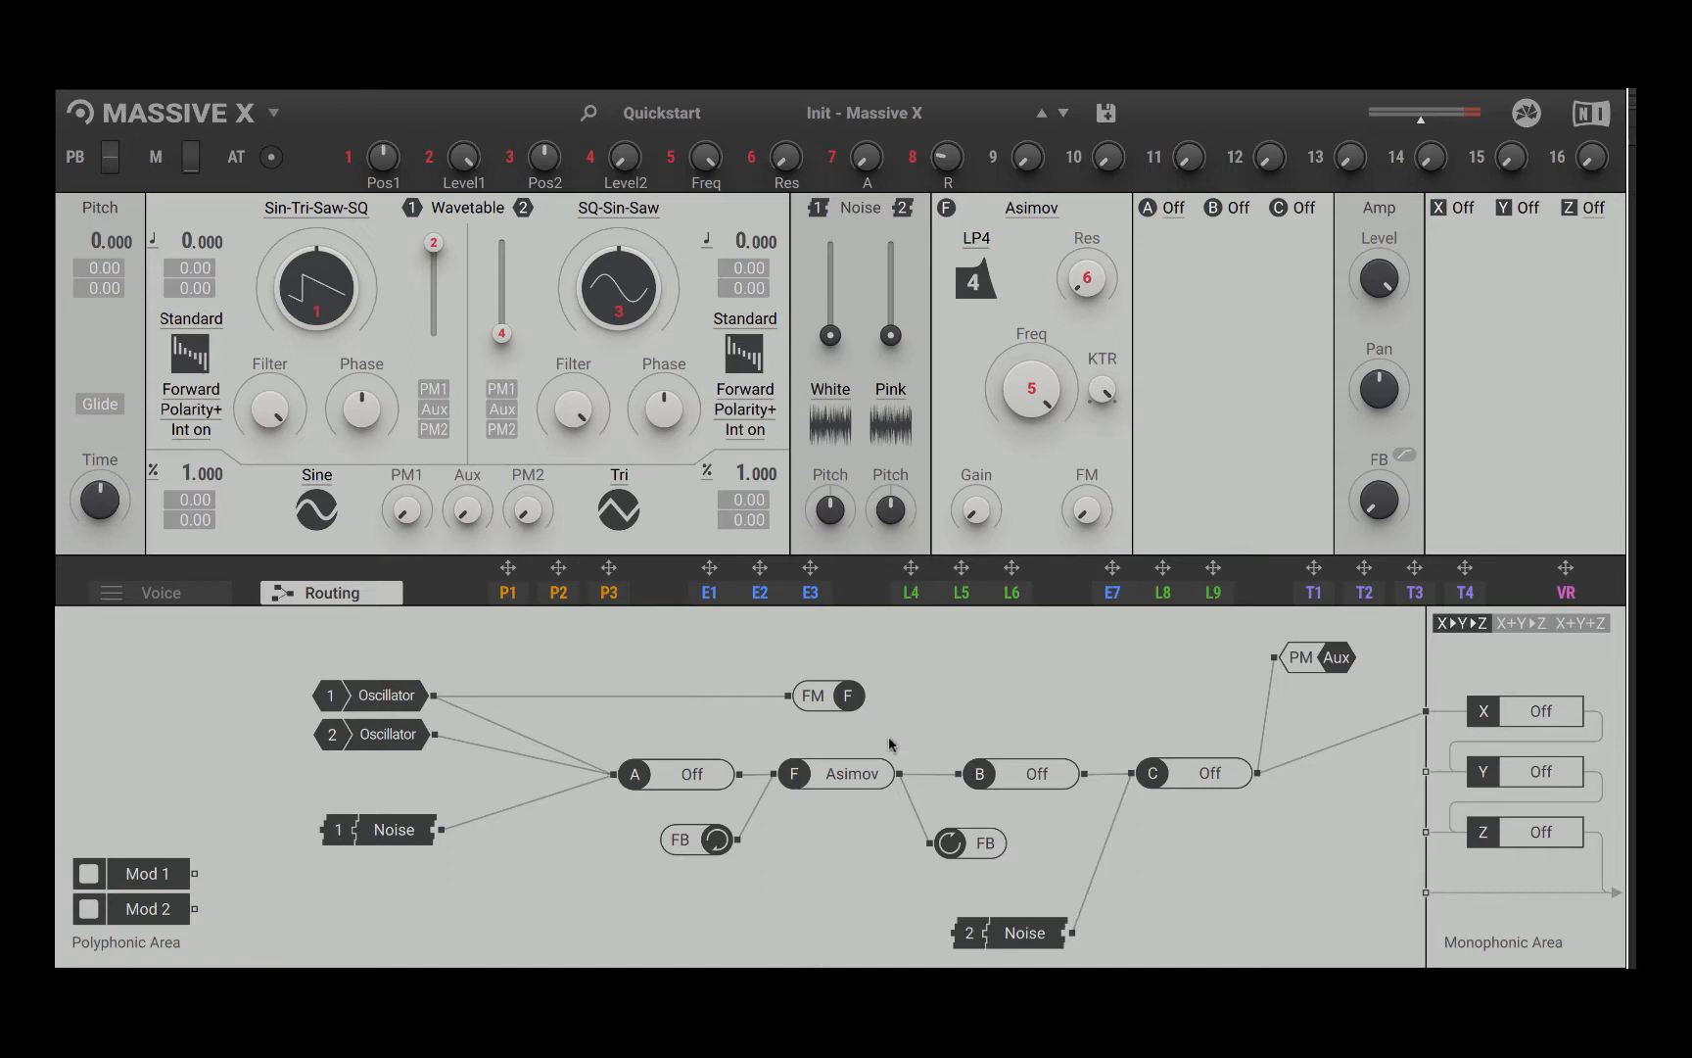
pyautogui.moveTo(848, 697); pyautogui.dragTo(841, 669)
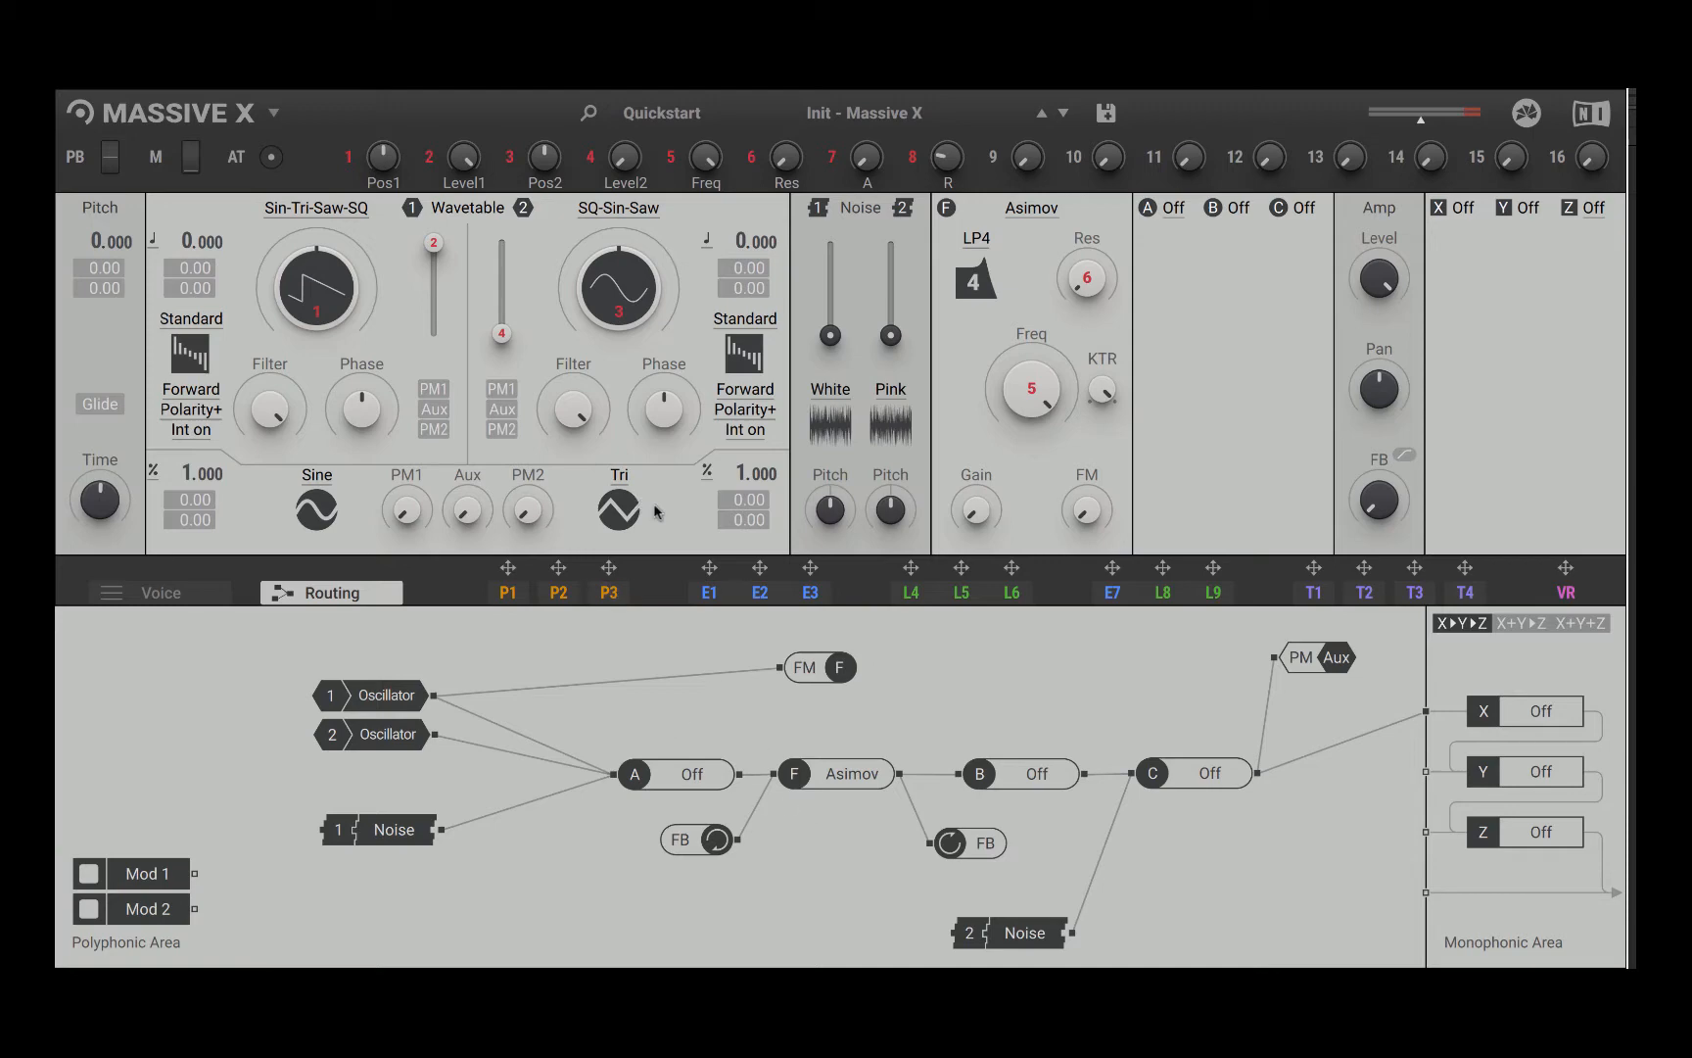
# Step: Assign modulator 4 to oscillator 1's wavetable position, replace it with modulator 3, and change modulator 3 to a Switcher LFO
pyautogui.click(910, 593)
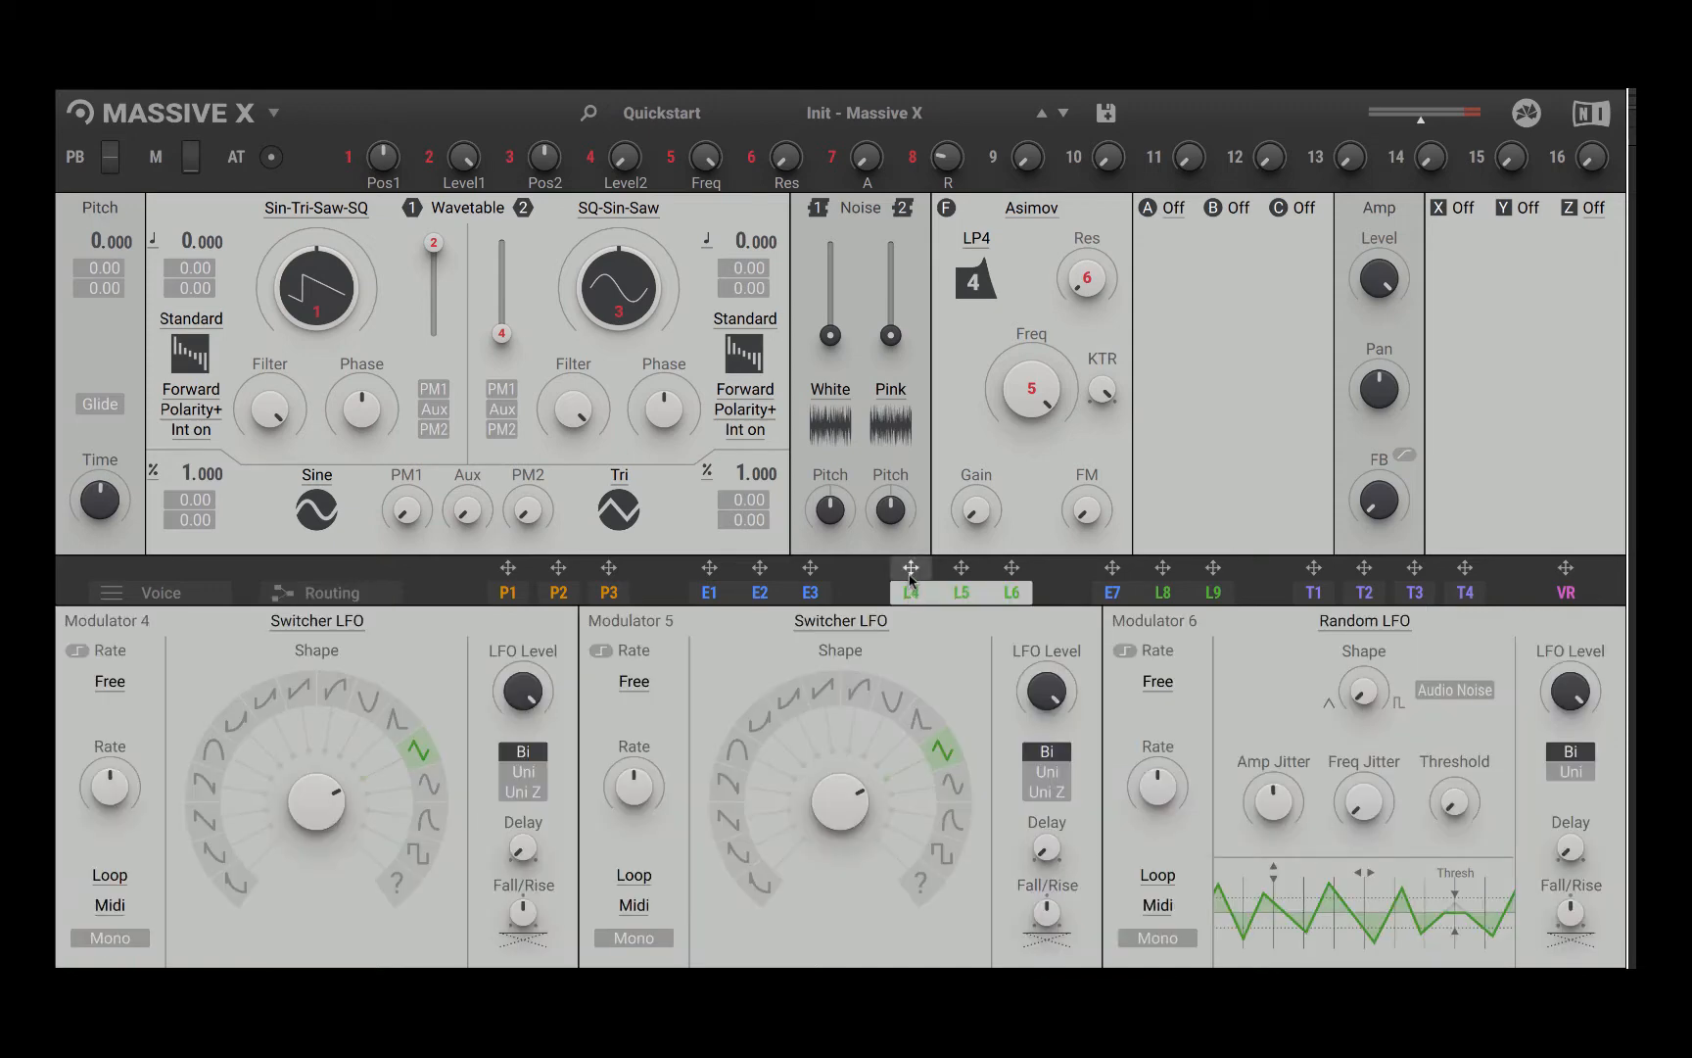
pyautogui.moveTo(910, 573); pyautogui.dragTo(294, 353)
pyautogui.click(803, 595)
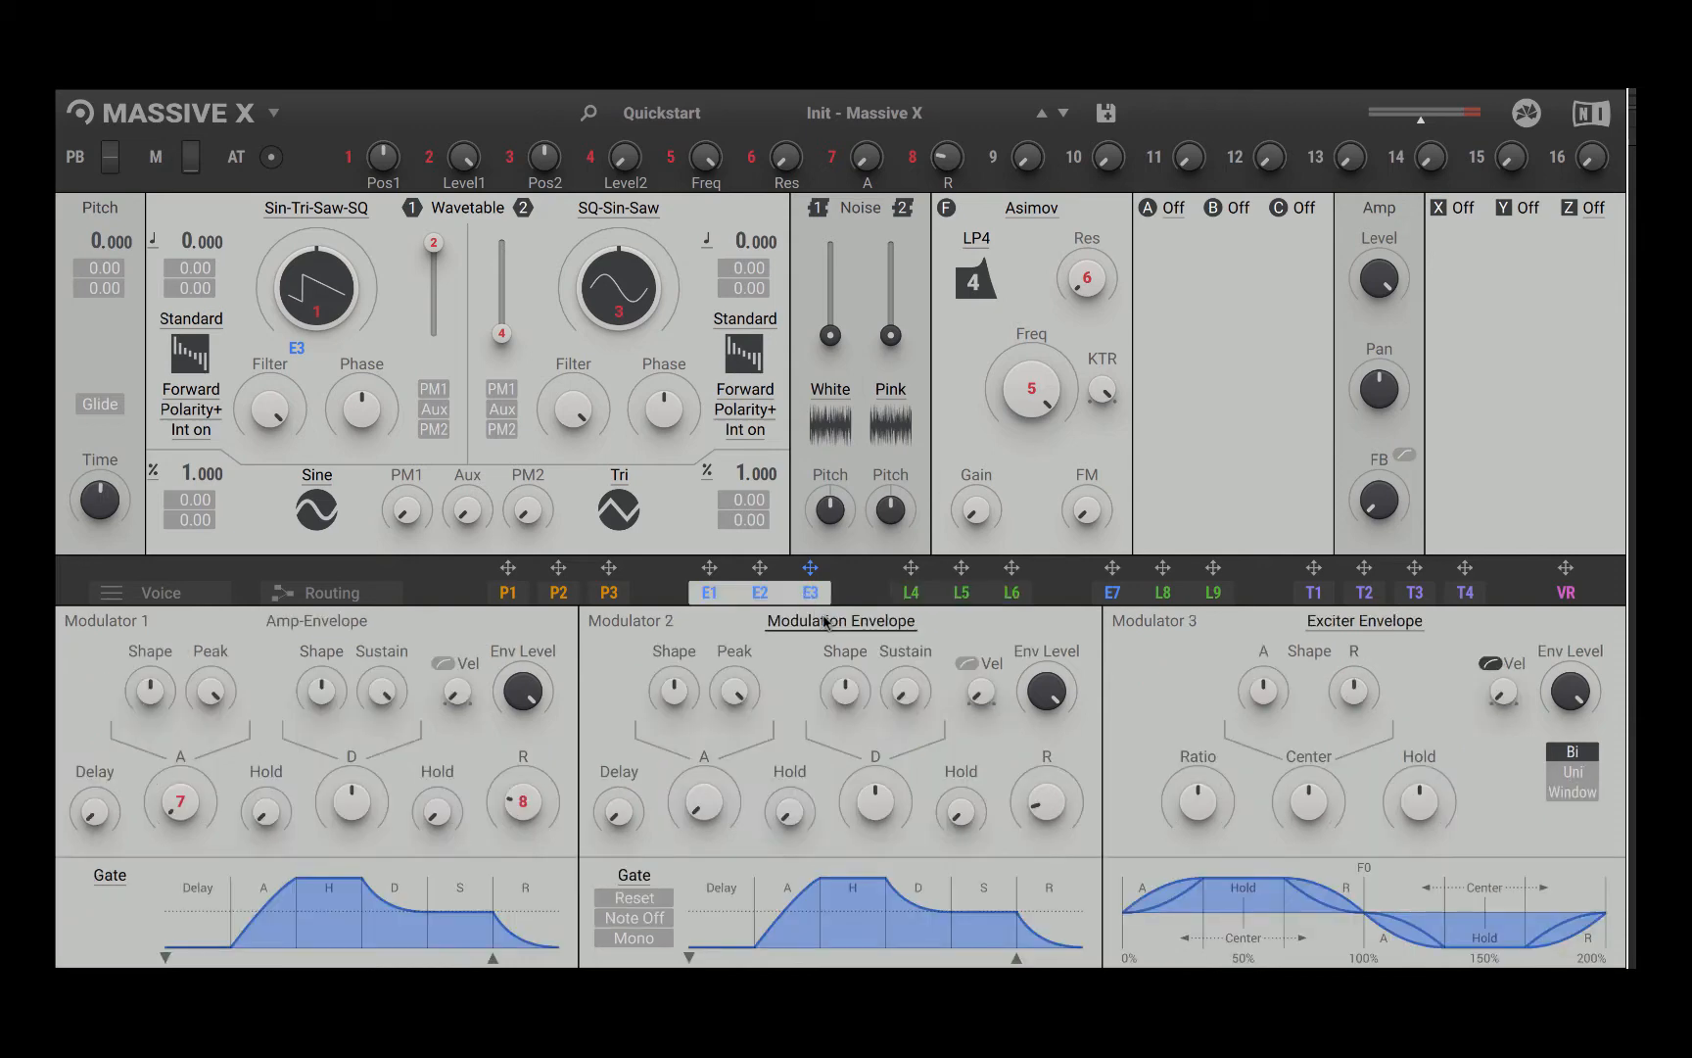
pyautogui.click(1349, 627)
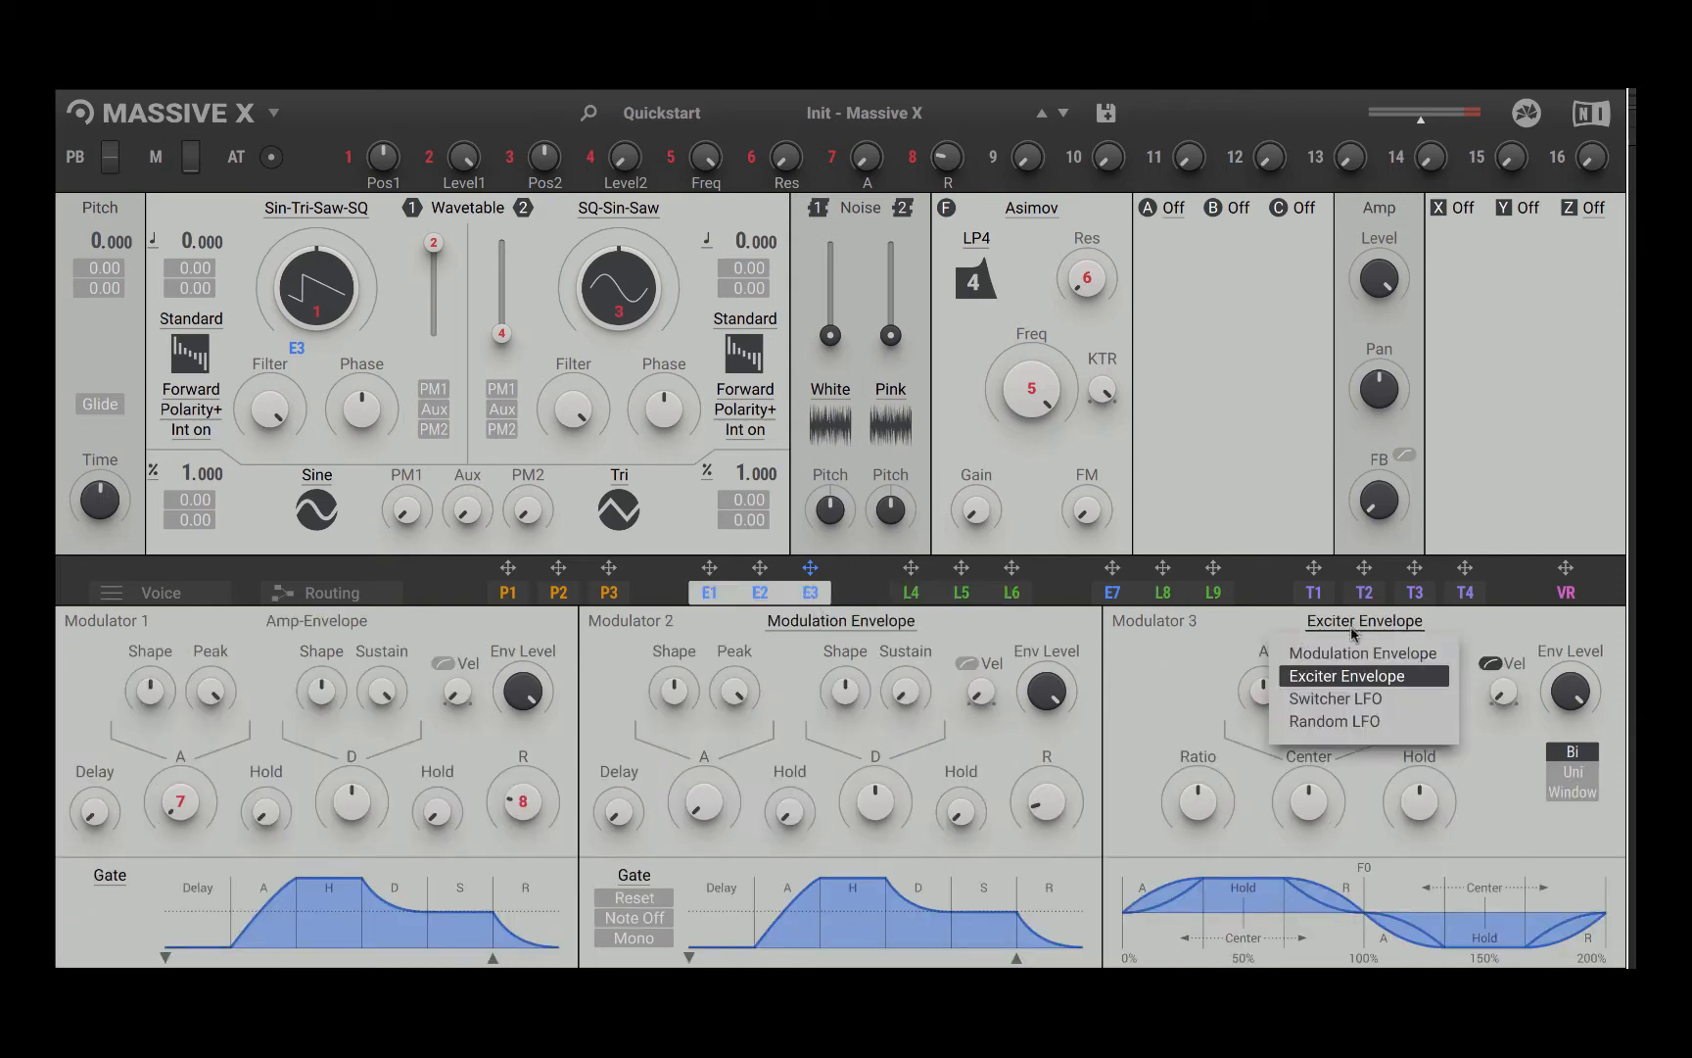
pyautogui.click(1369, 701)
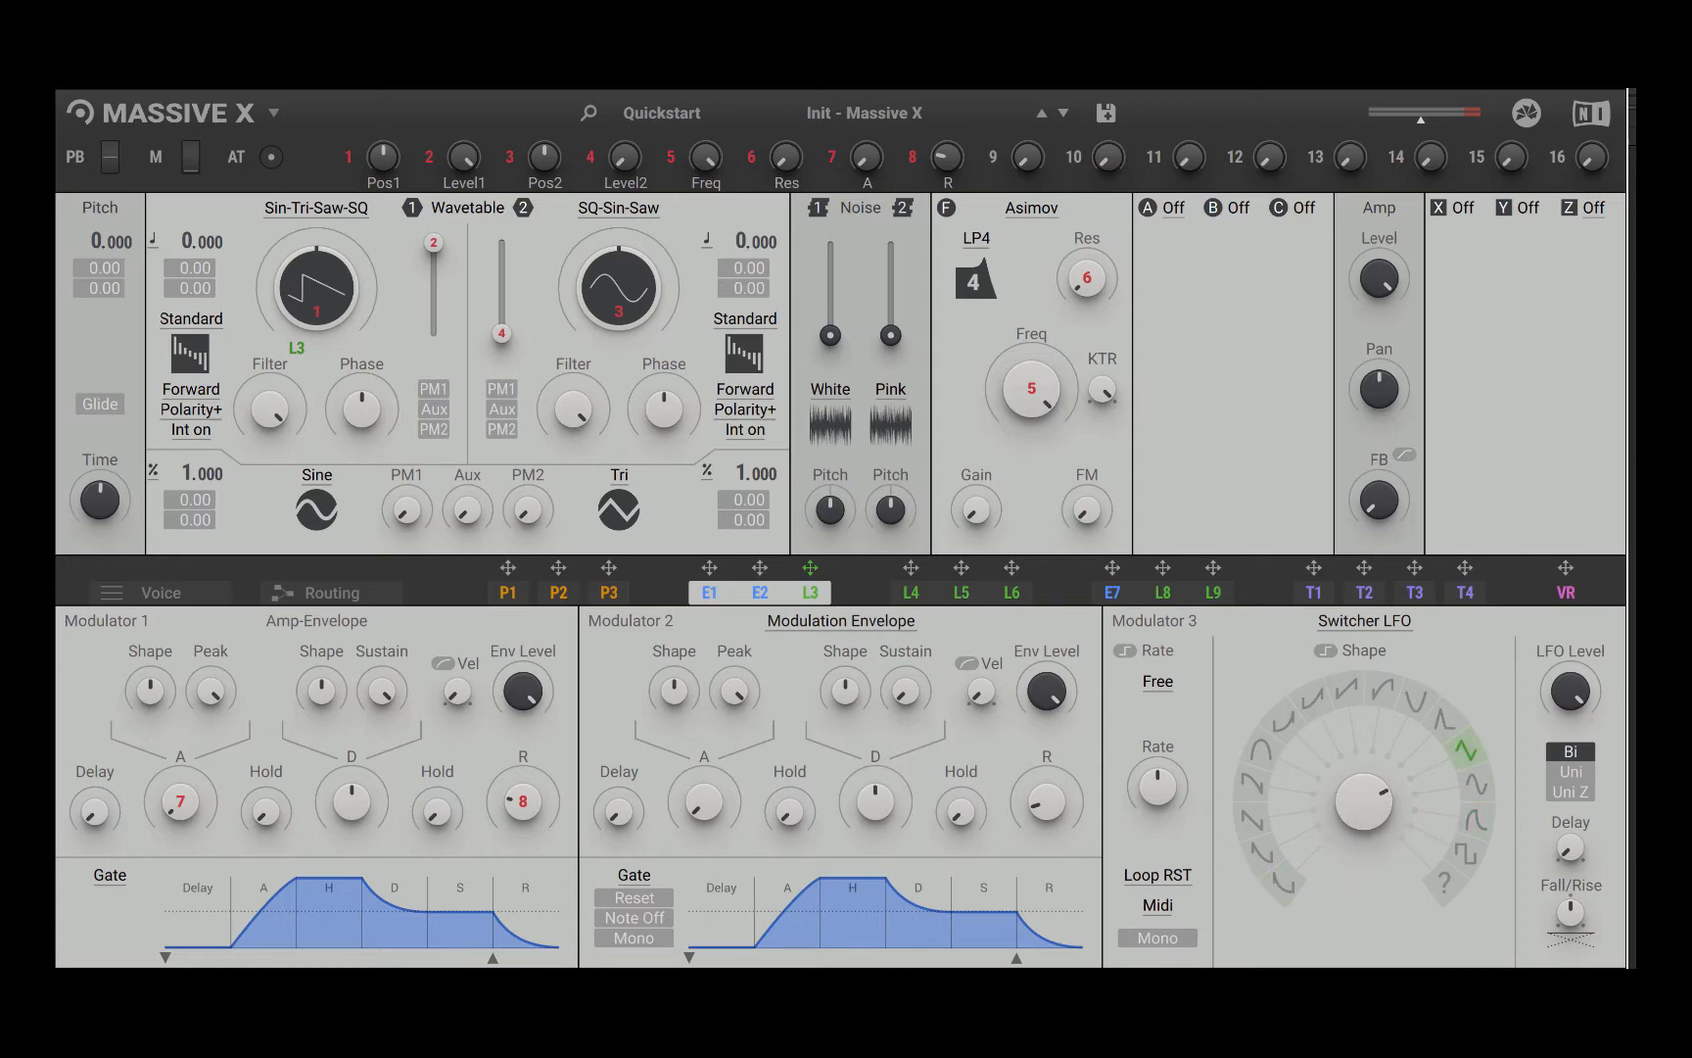
# Step: Set modulator 3's LFO shape to sine and increase its modulation depth on oscillator 1's wavetable position
pyautogui.moveTo(1376, 813); pyautogui.dragTo(1376, 809)
pyautogui.moveTo(296, 348); pyautogui.dragTo(296, 328)
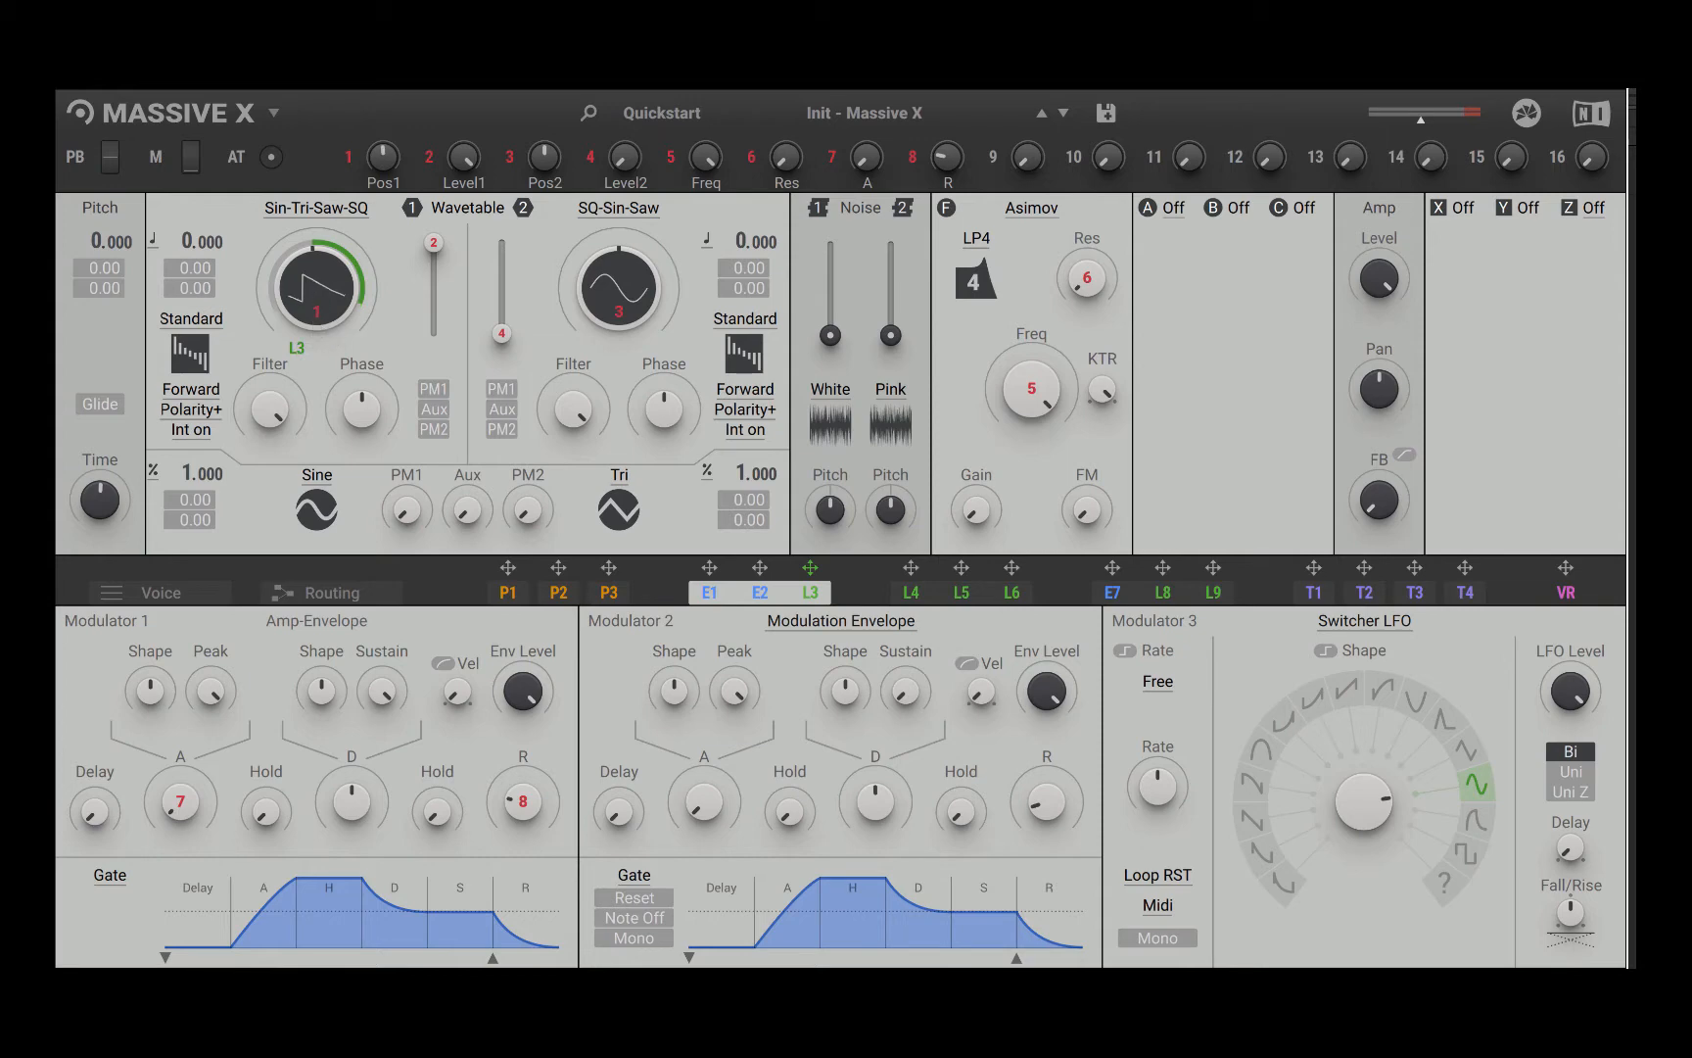
pyautogui.moveTo(297, 349); pyautogui.dragTo(296, 353)
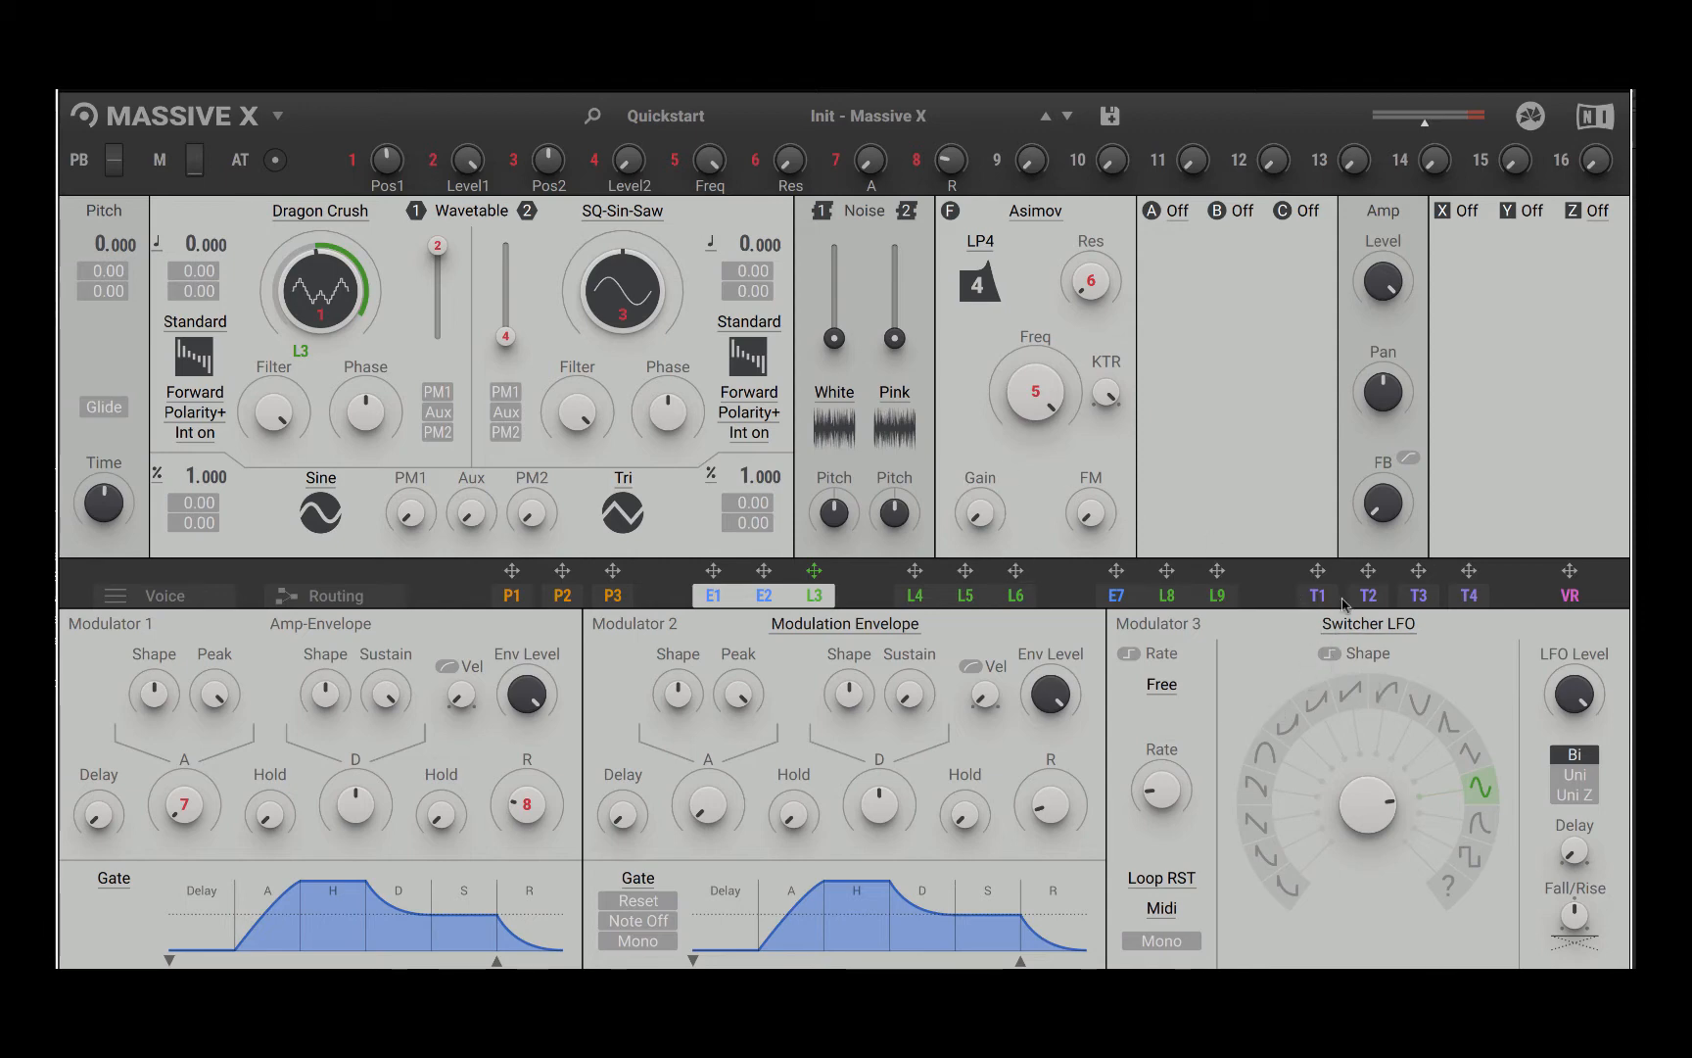
# Step: Assign modulator 6 to oscillator 1's level, and change modulator 6 to a Switcher LFO
pyautogui.click(1016, 597)
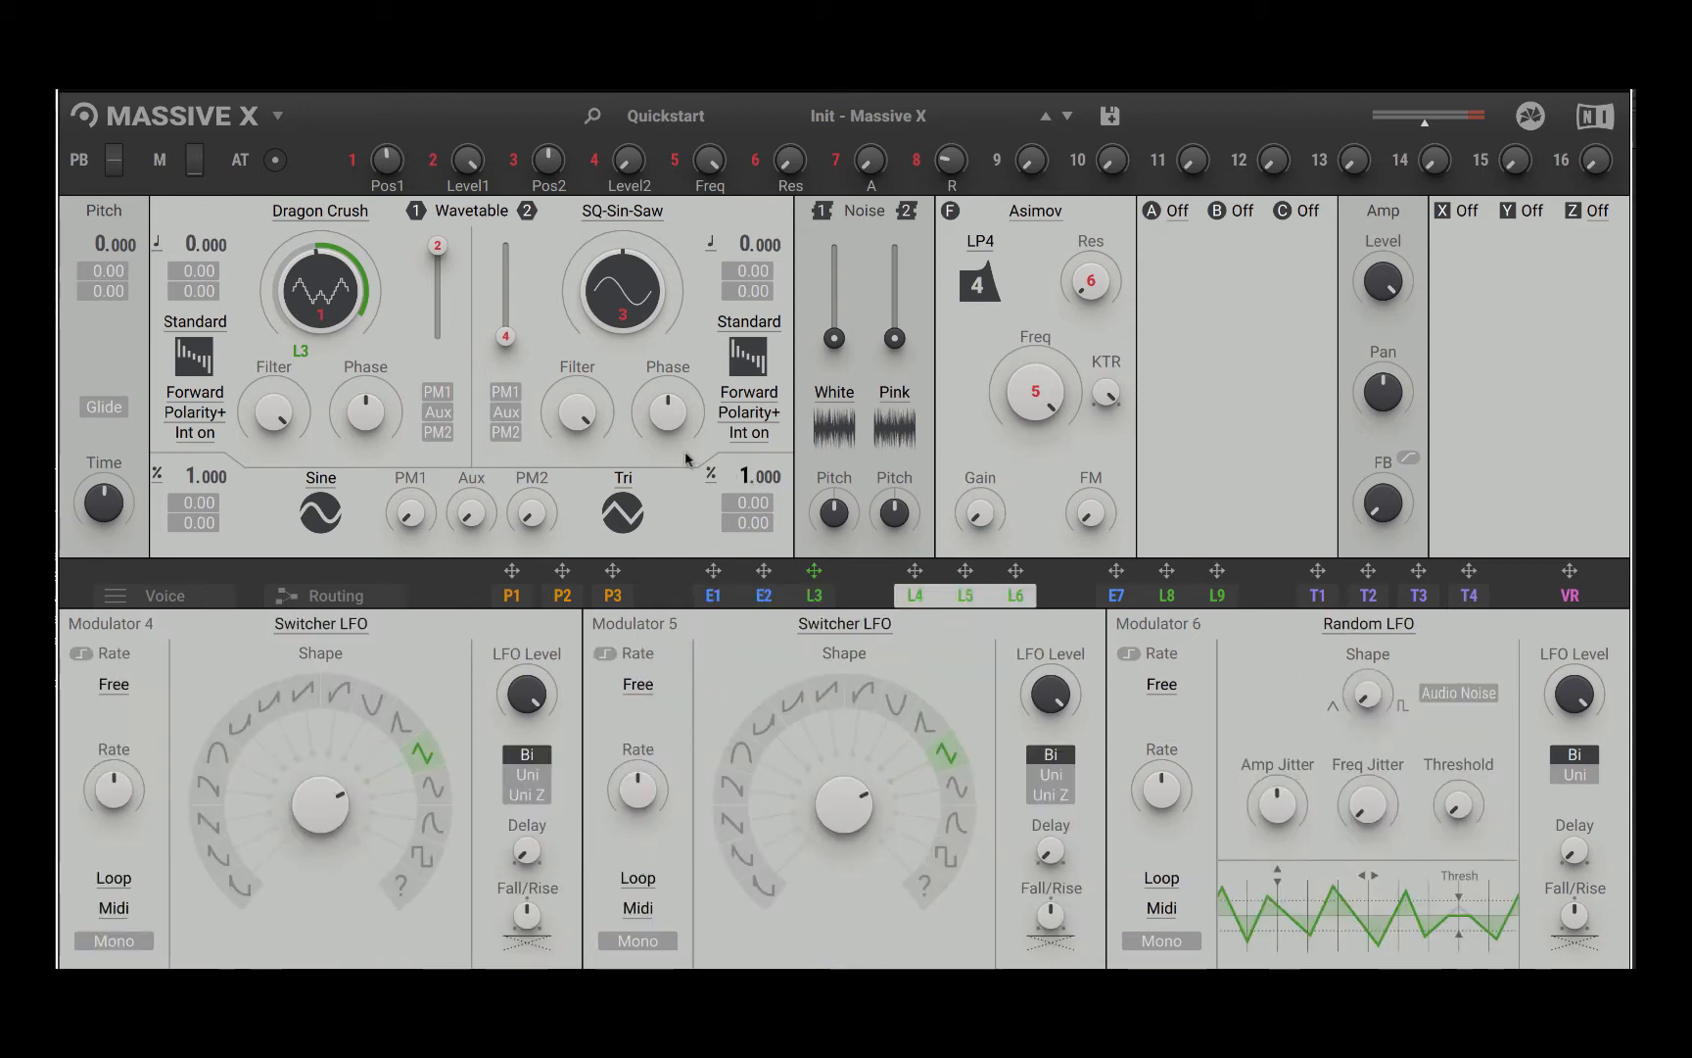
pyautogui.moveTo(1016, 569); pyautogui.dragTo(439, 358)
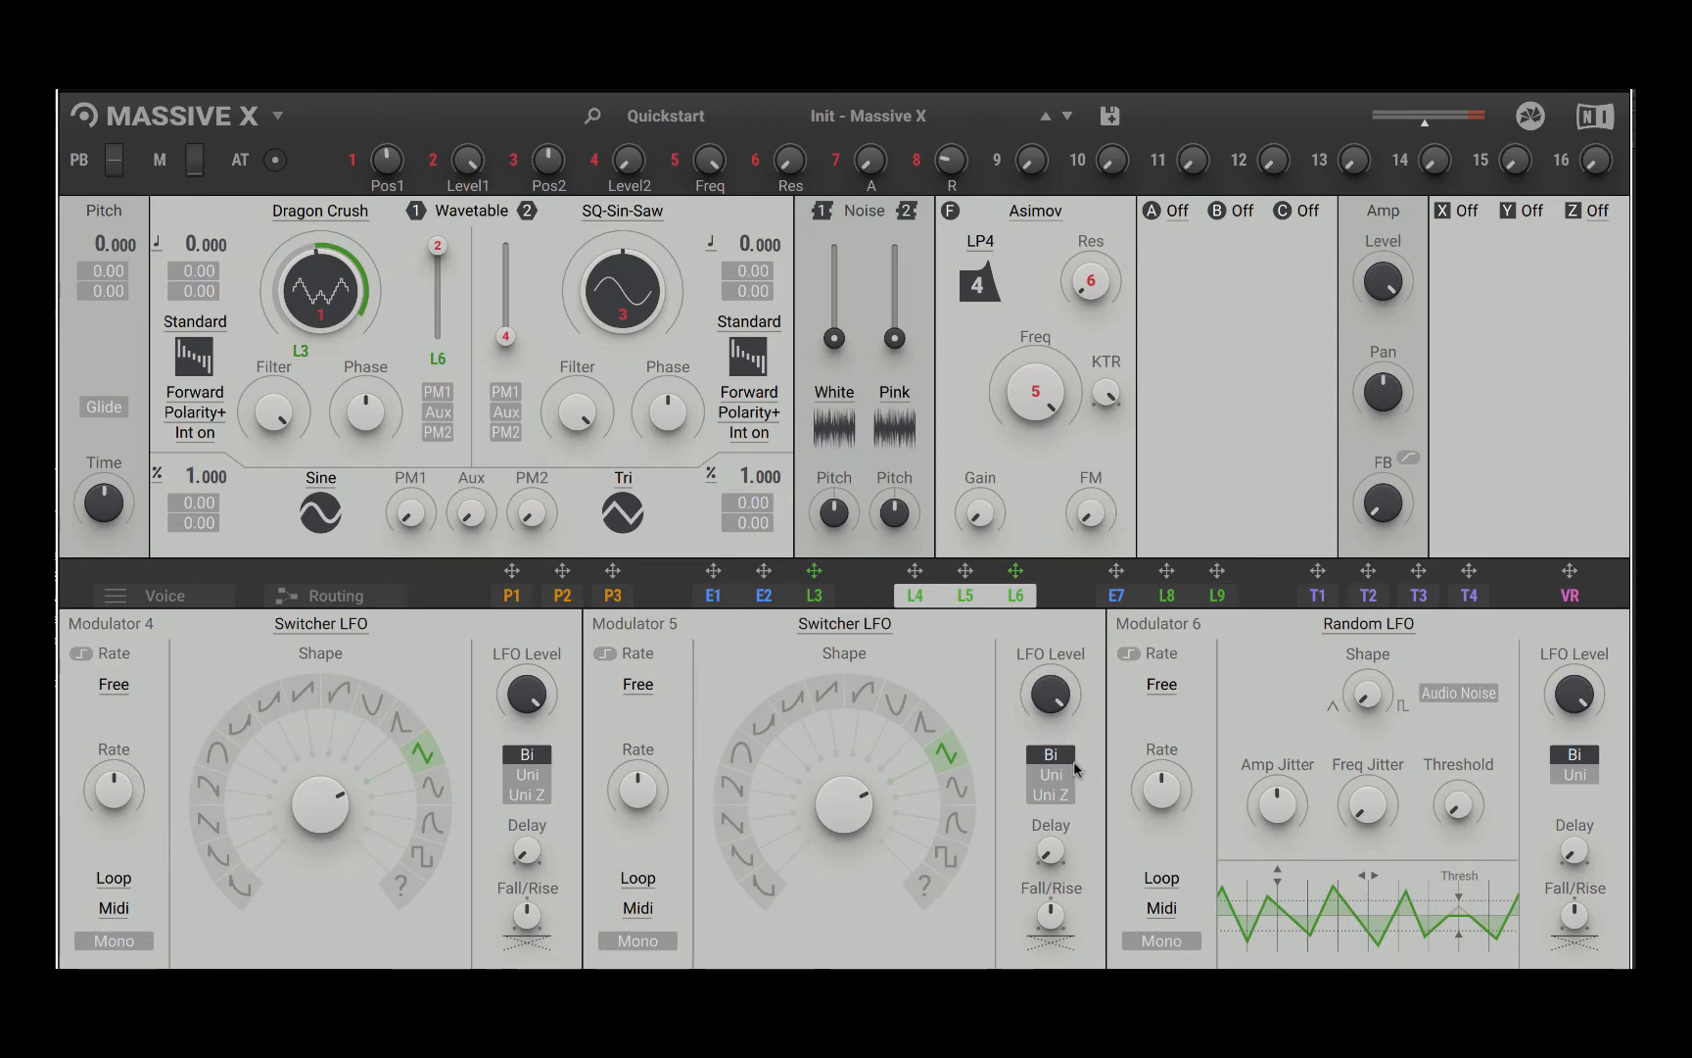
pyautogui.click(1368, 624)
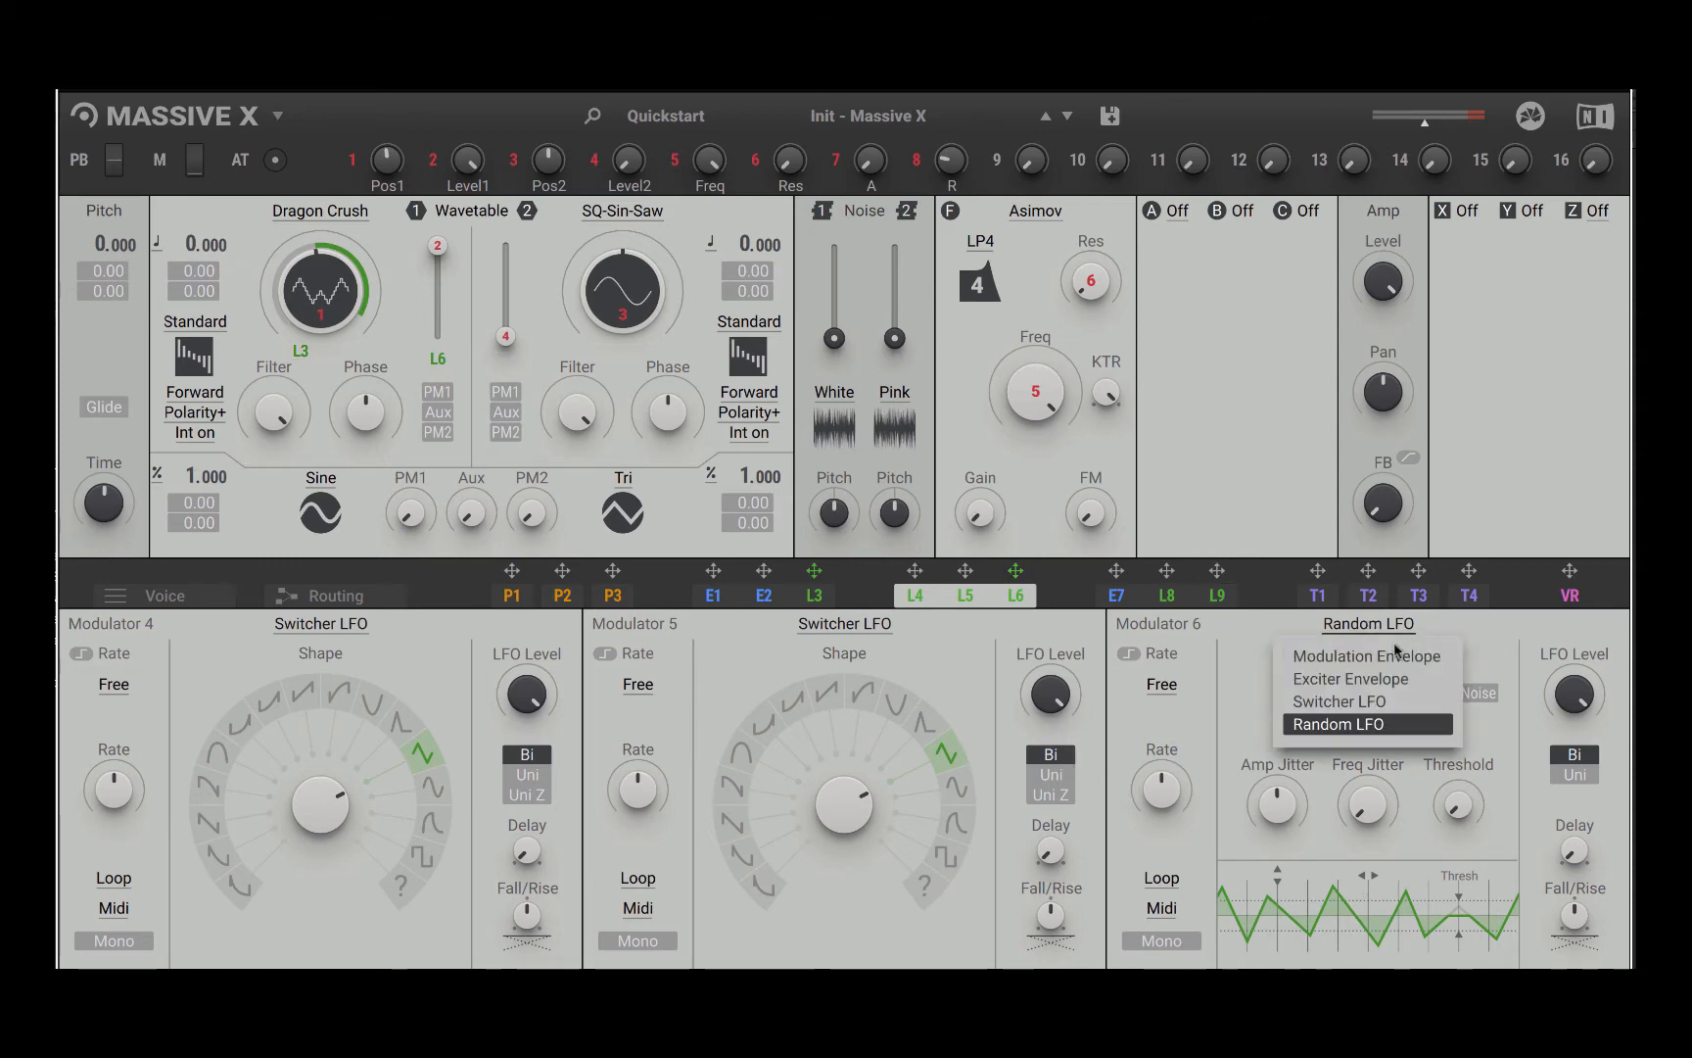
pyautogui.click(1369, 705)
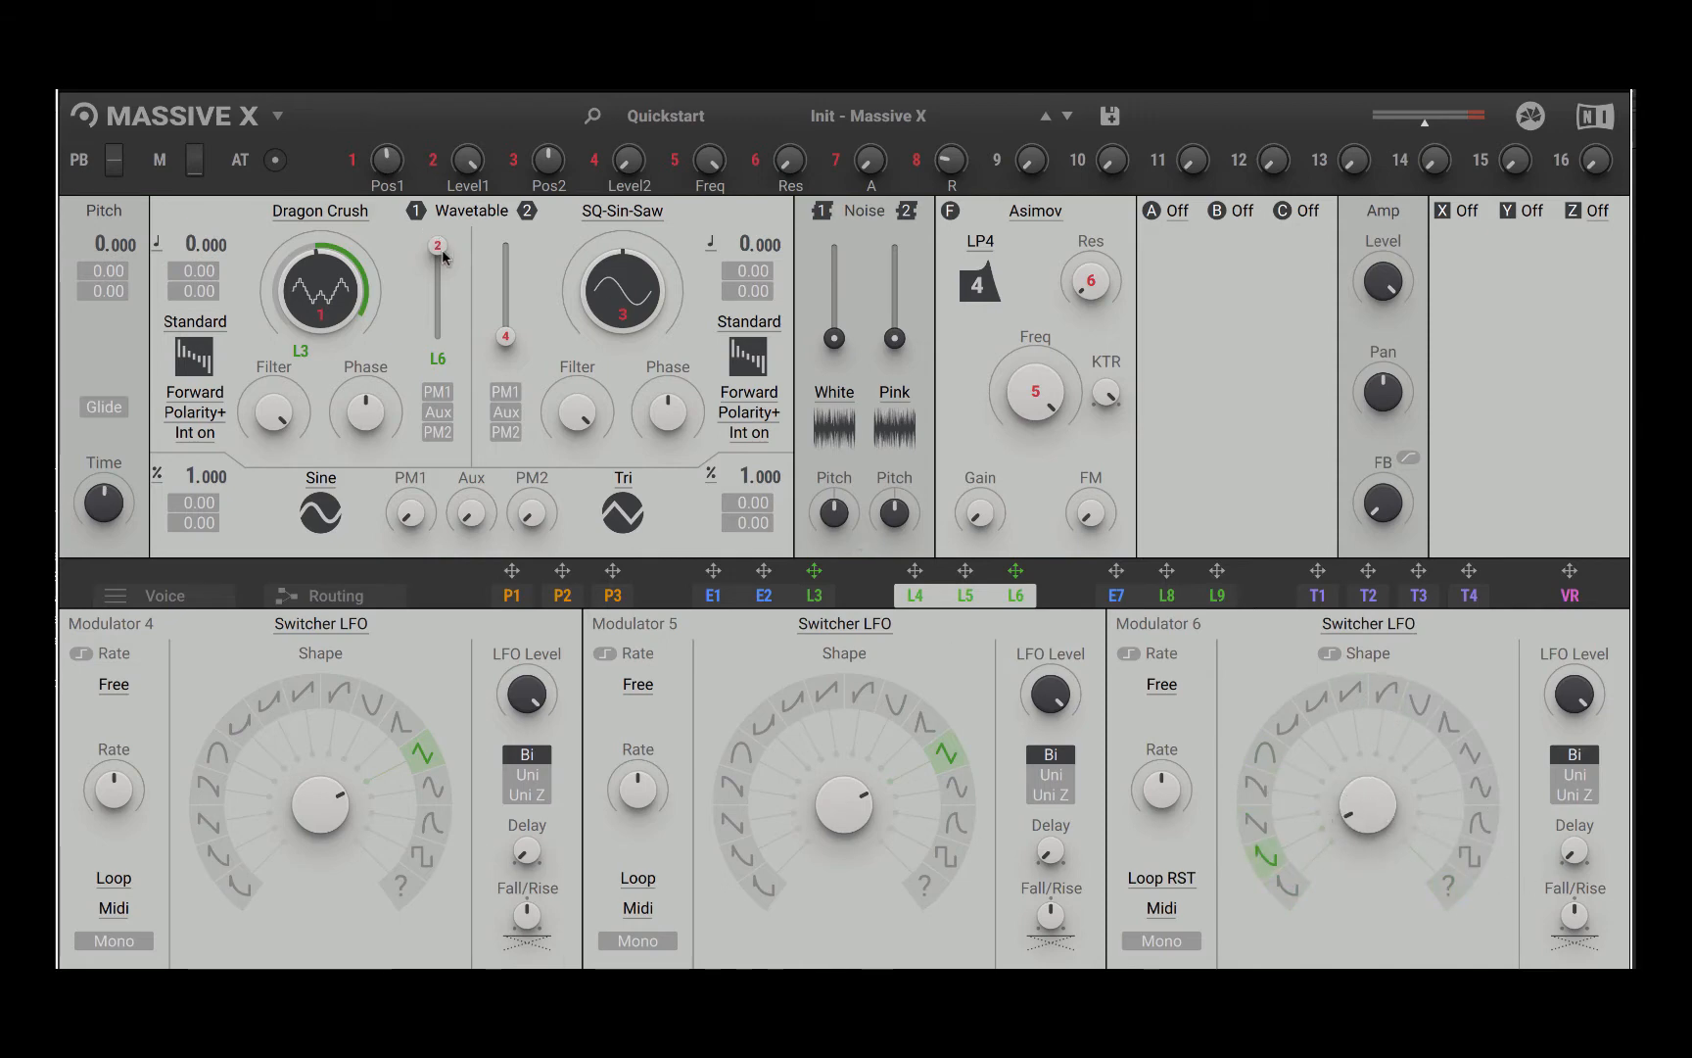
# Step: Lower oscillator 1's level to minimum and modulate it to full positive depth with modulator 6 in Uni mode
pyautogui.moveTo(443, 252); pyautogui.dragTo(428, 281)
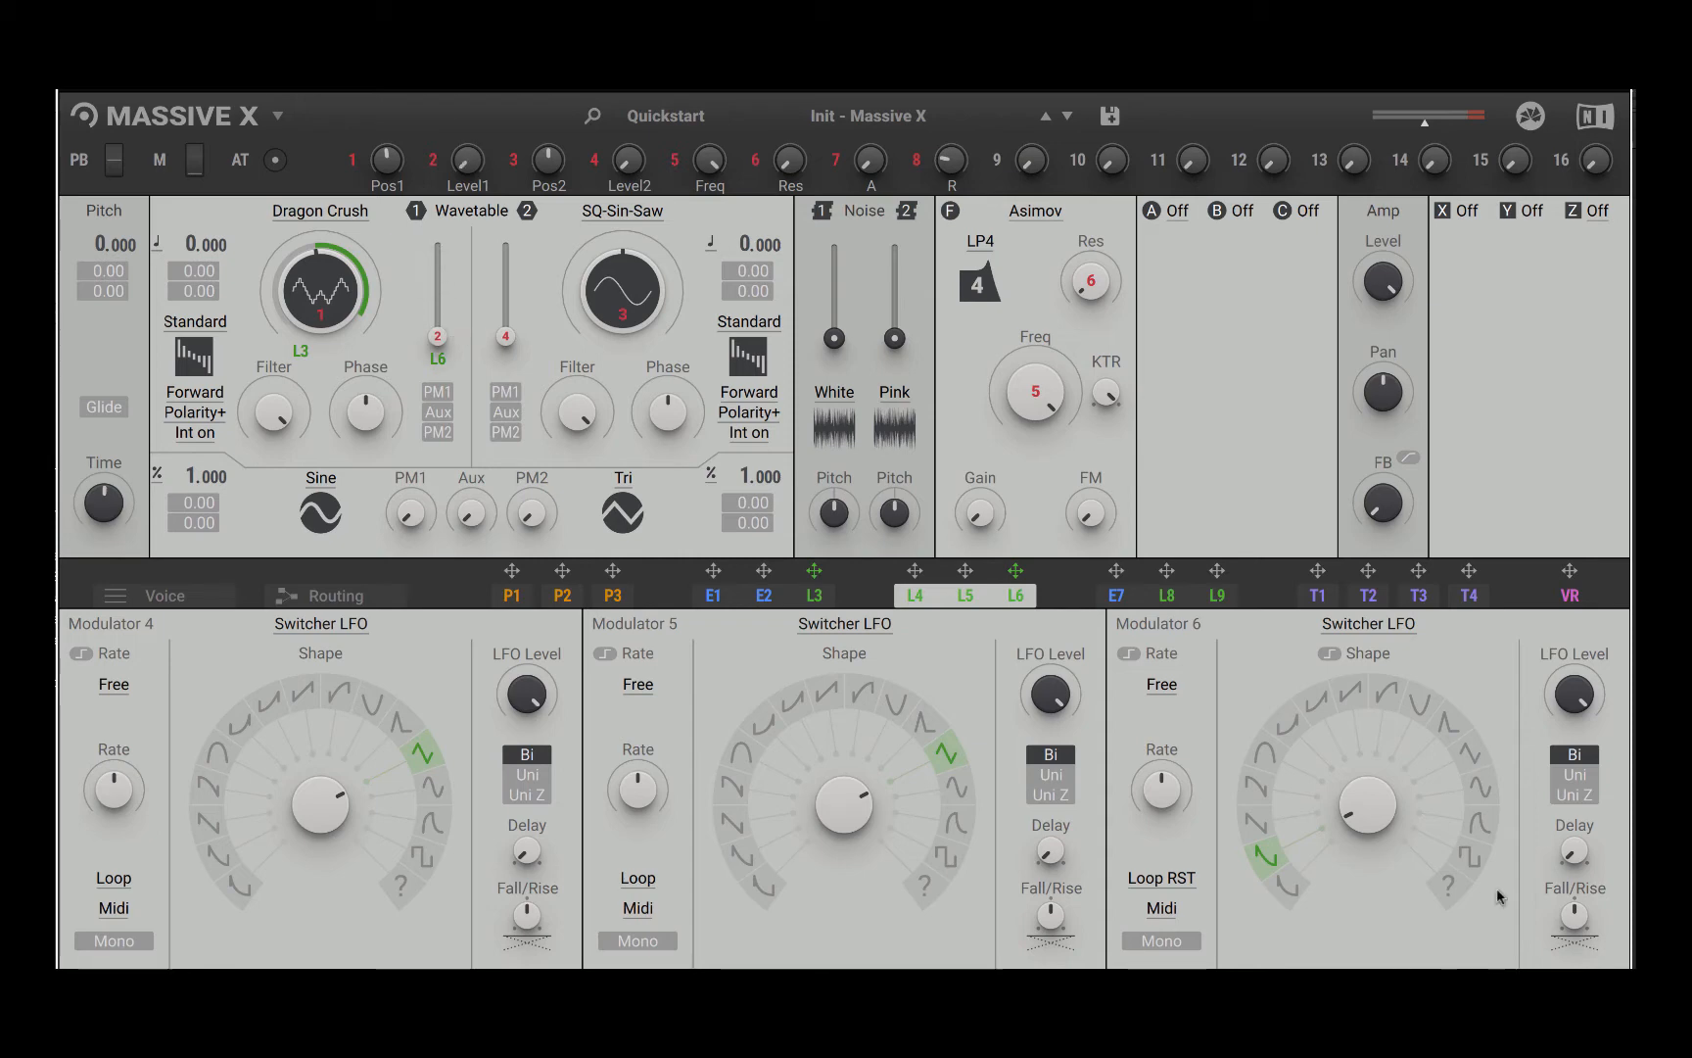
pyautogui.click(1591, 776)
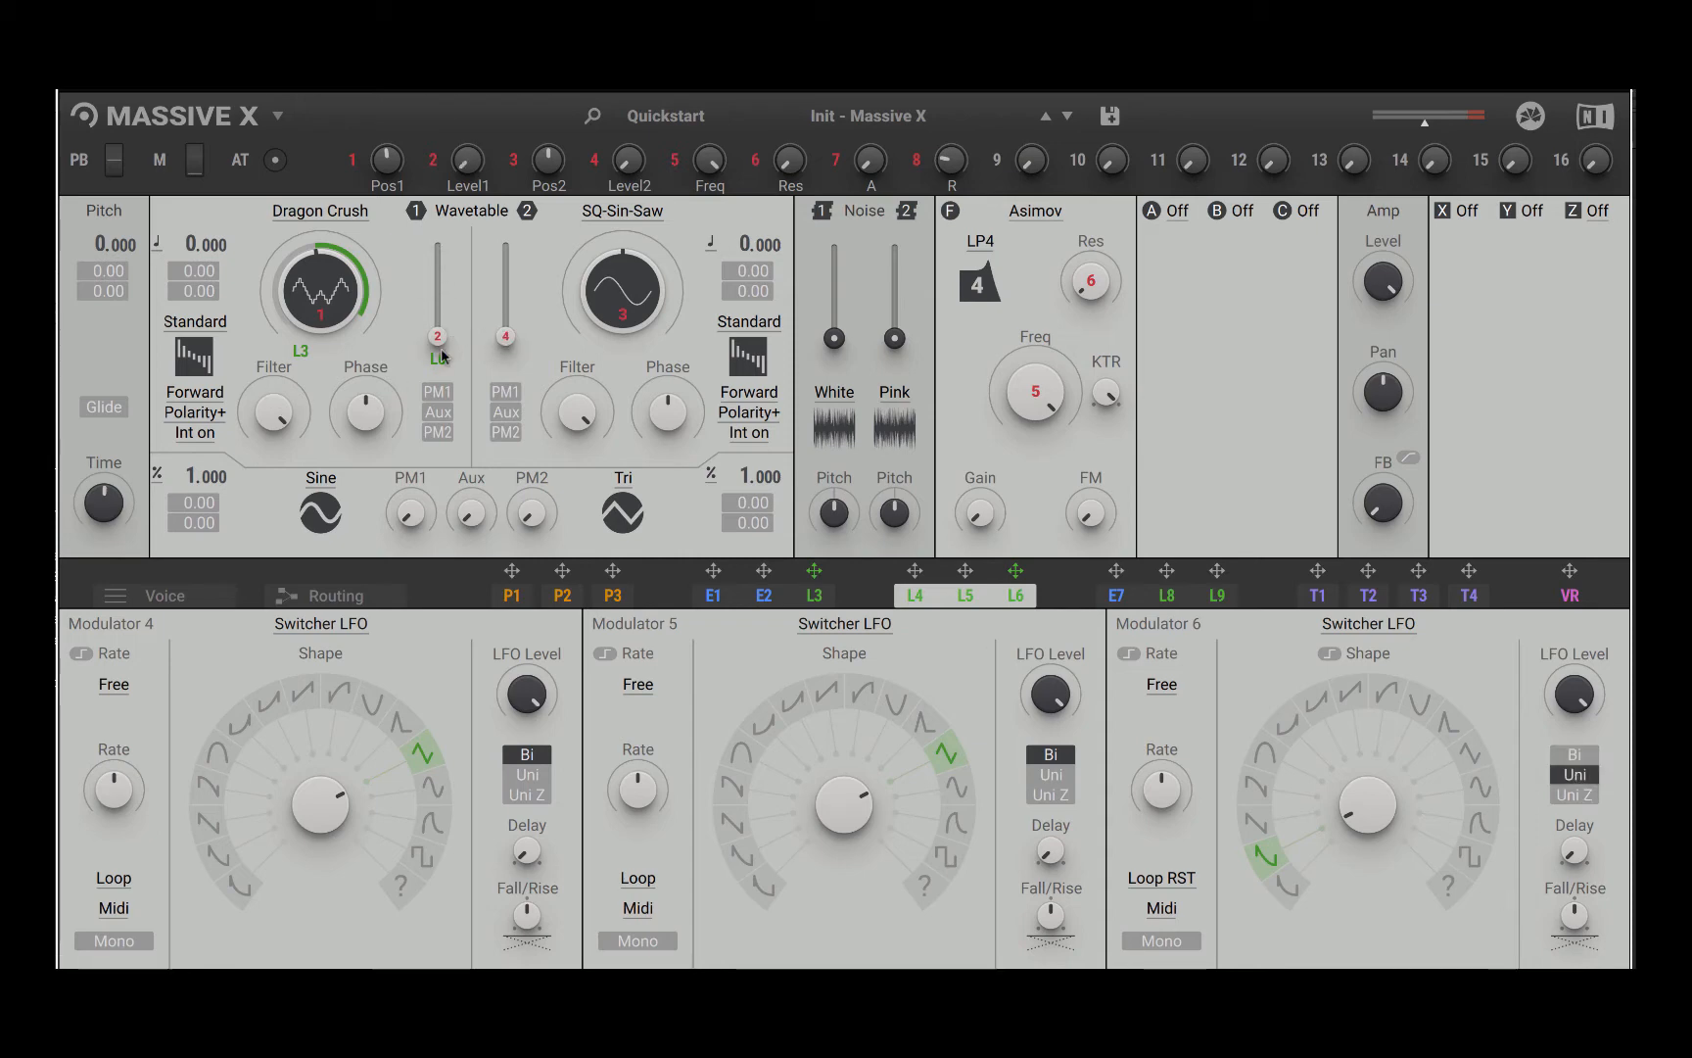
pyautogui.moveTo(442, 354); pyautogui.dragTo(443, 245)
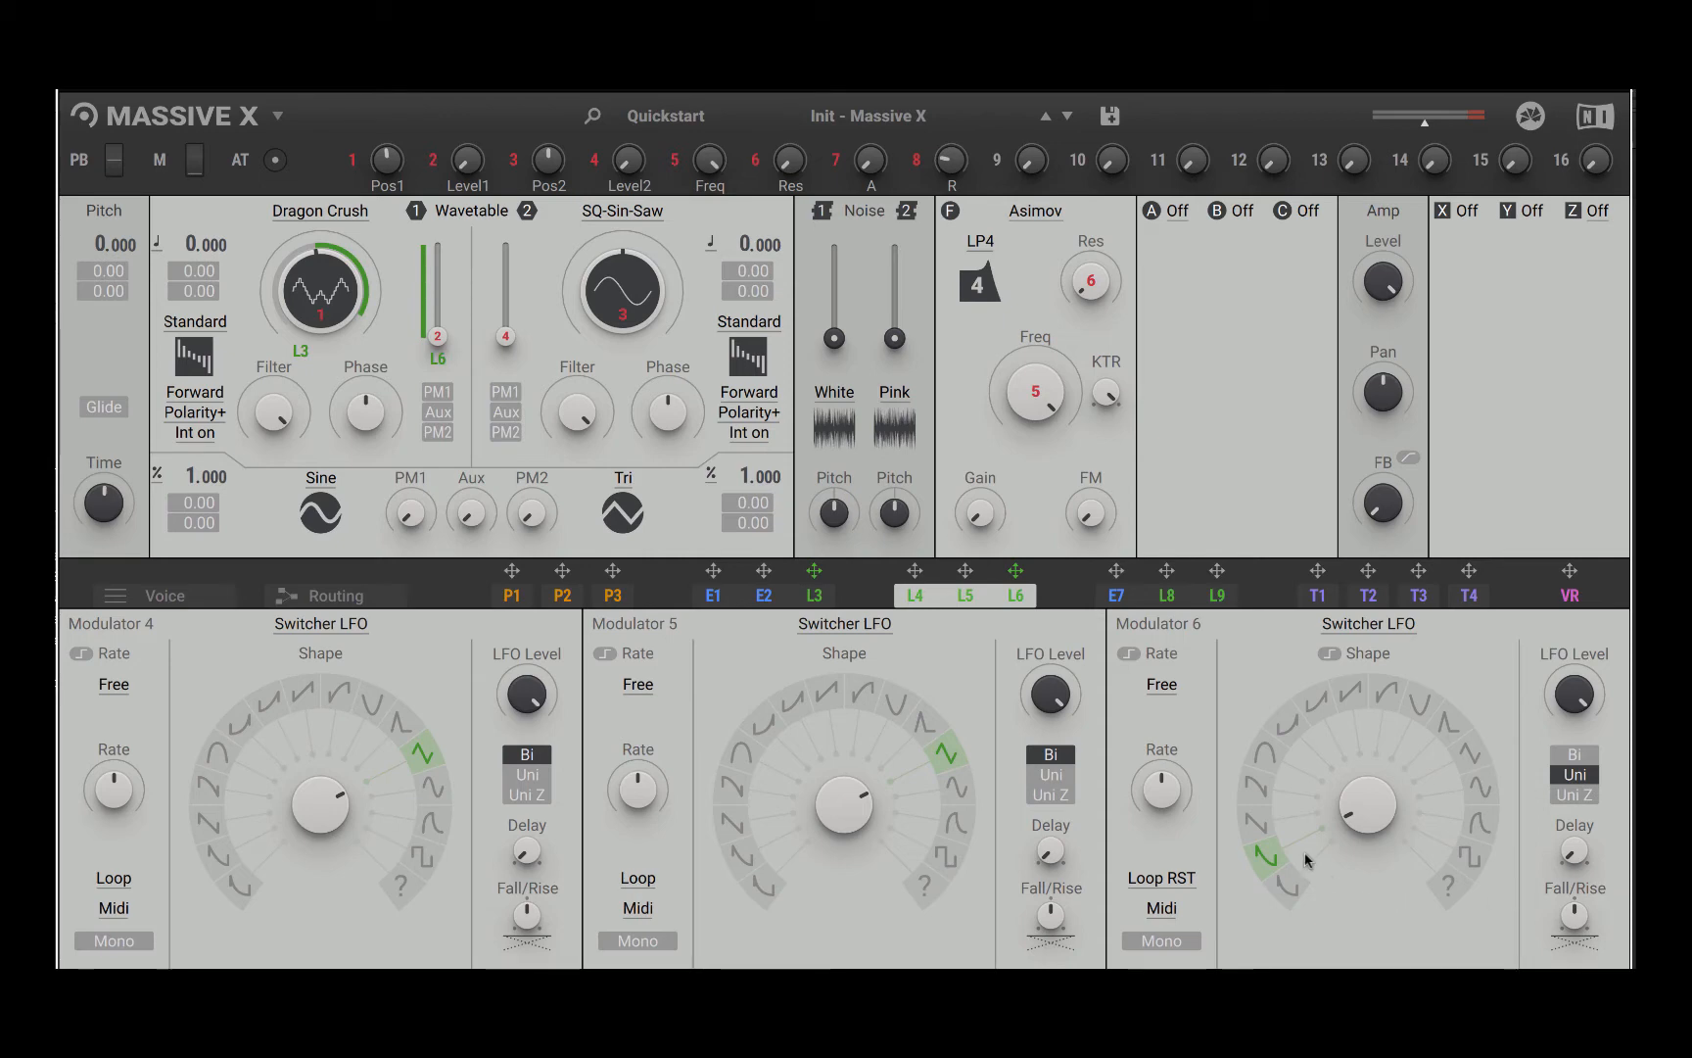
# Step: Lower modulator 6's rate slightly and modulate it upward with modulator 5, set to Uni with a reduced rate
pyautogui.moveTo(1367, 801); pyautogui.dragTo(1367, 842)
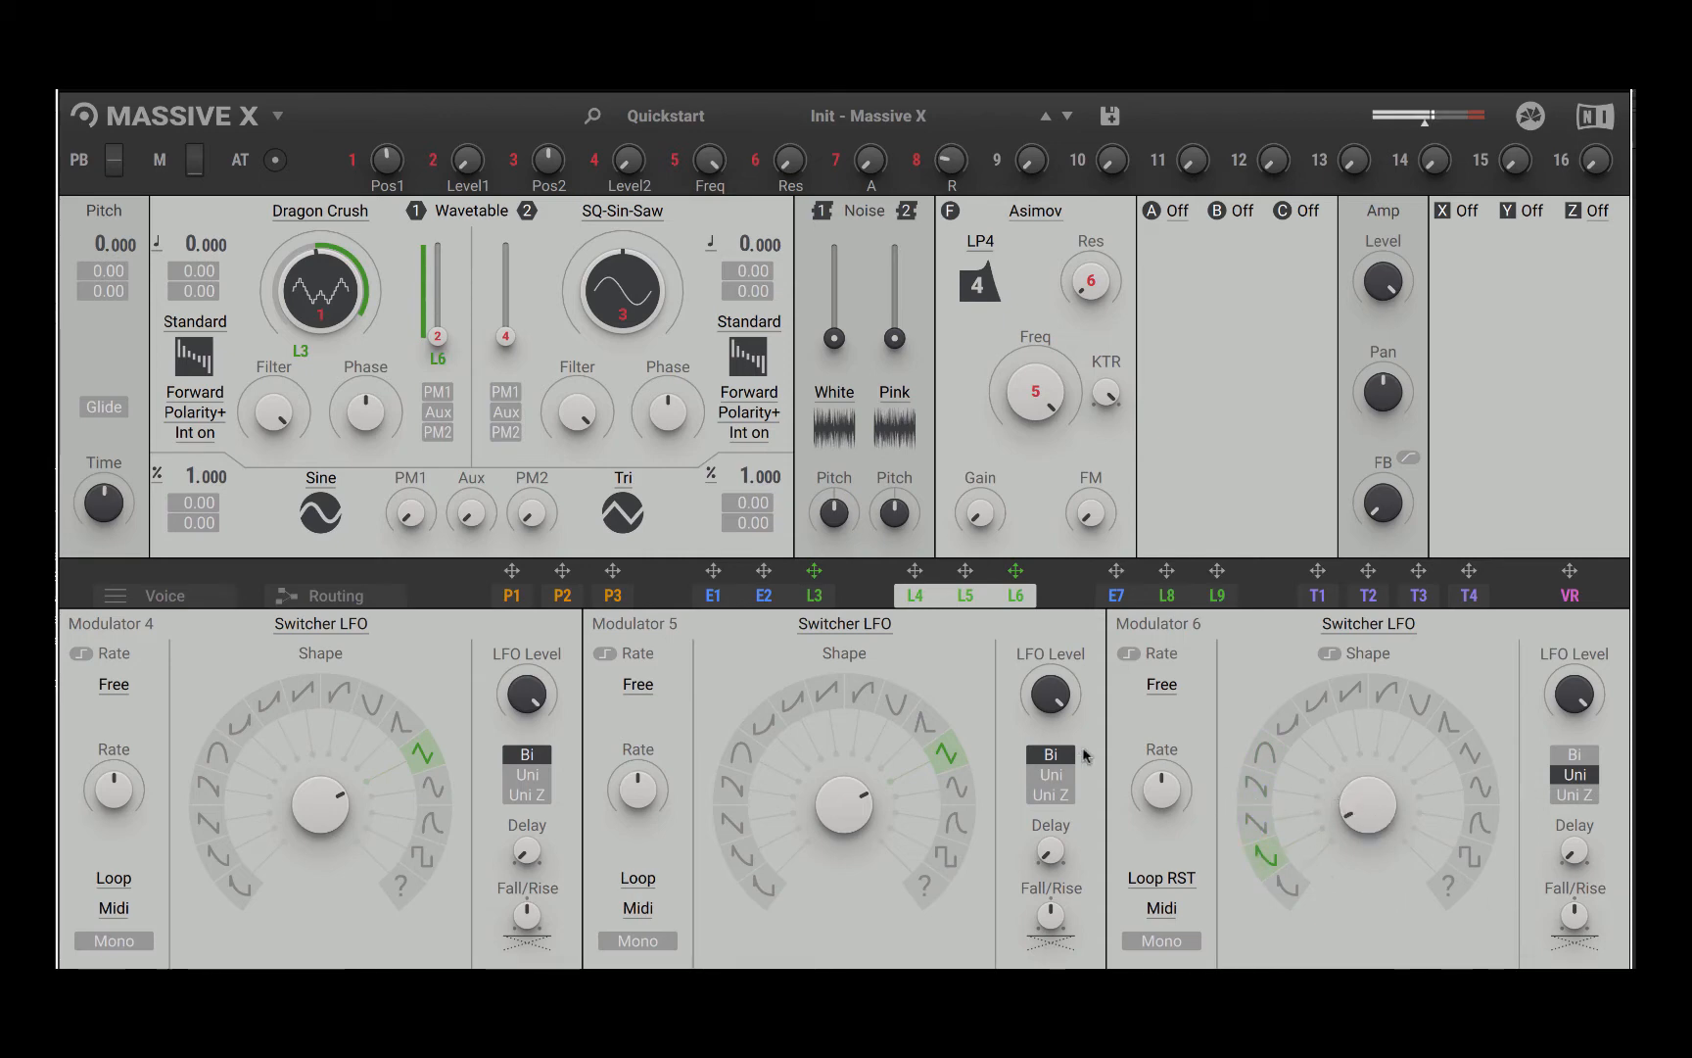
pyautogui.moveTo(1161, 790); pyautogui.dragTo(1161, 799)
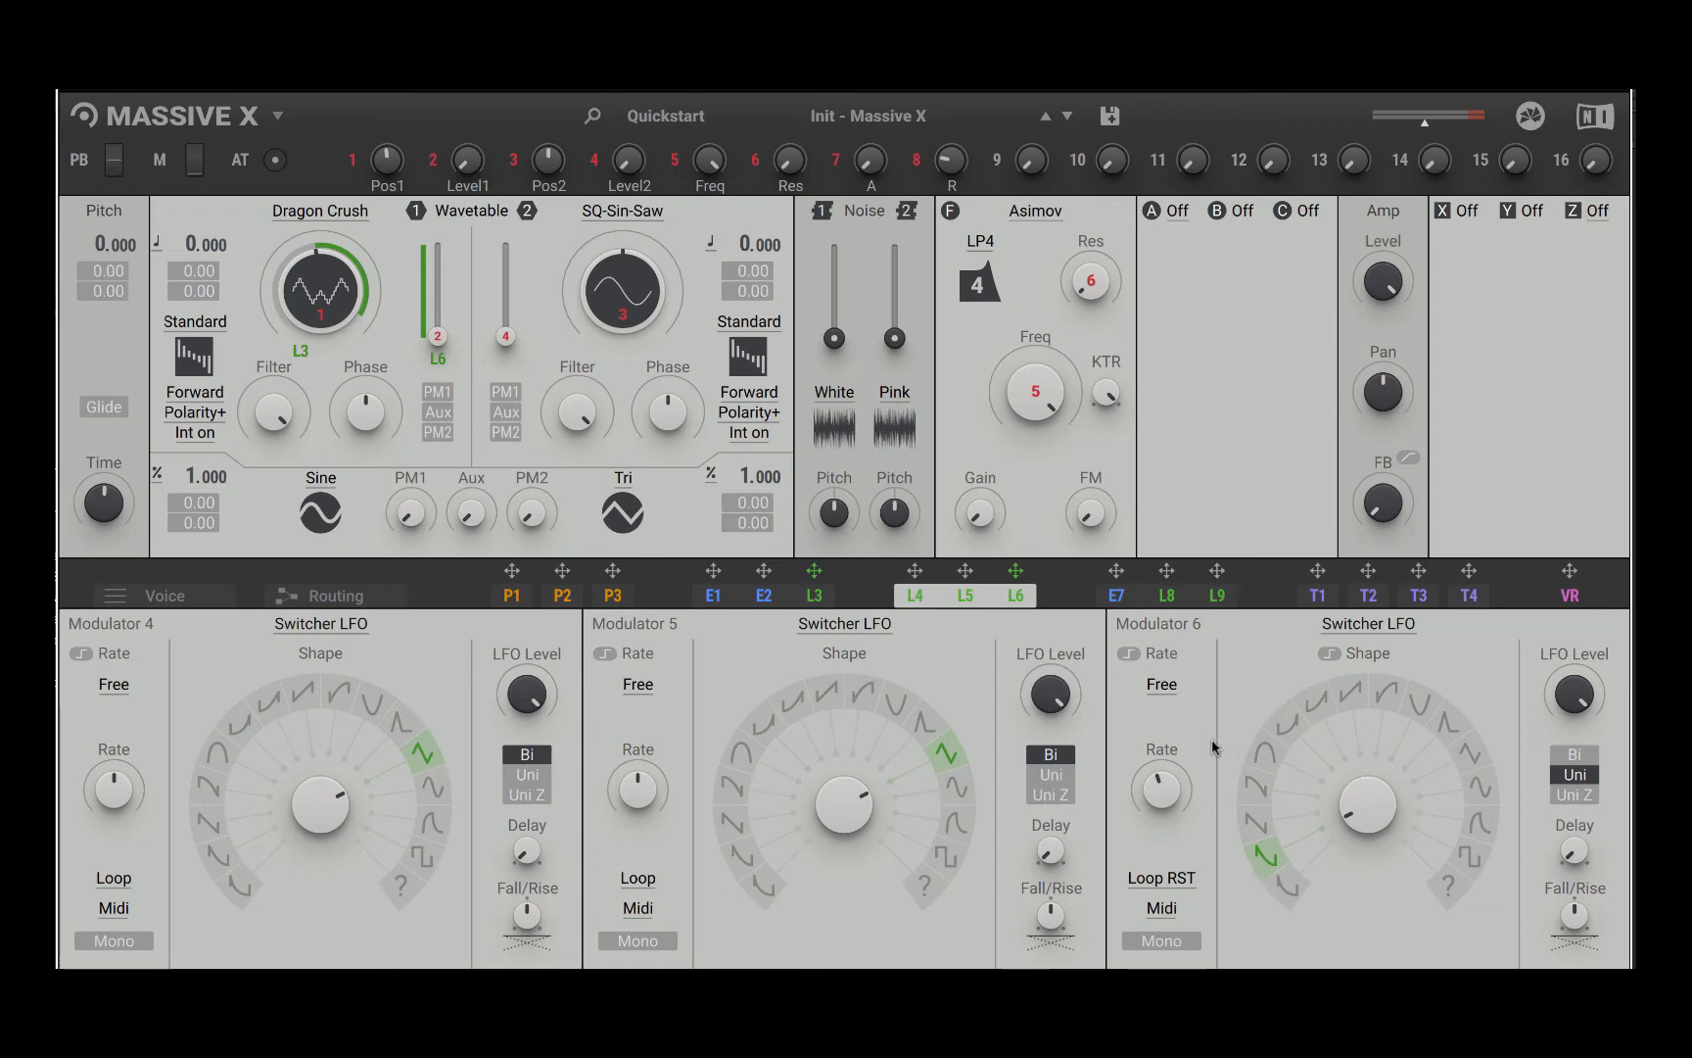
pyautogui.click(1214, 599)
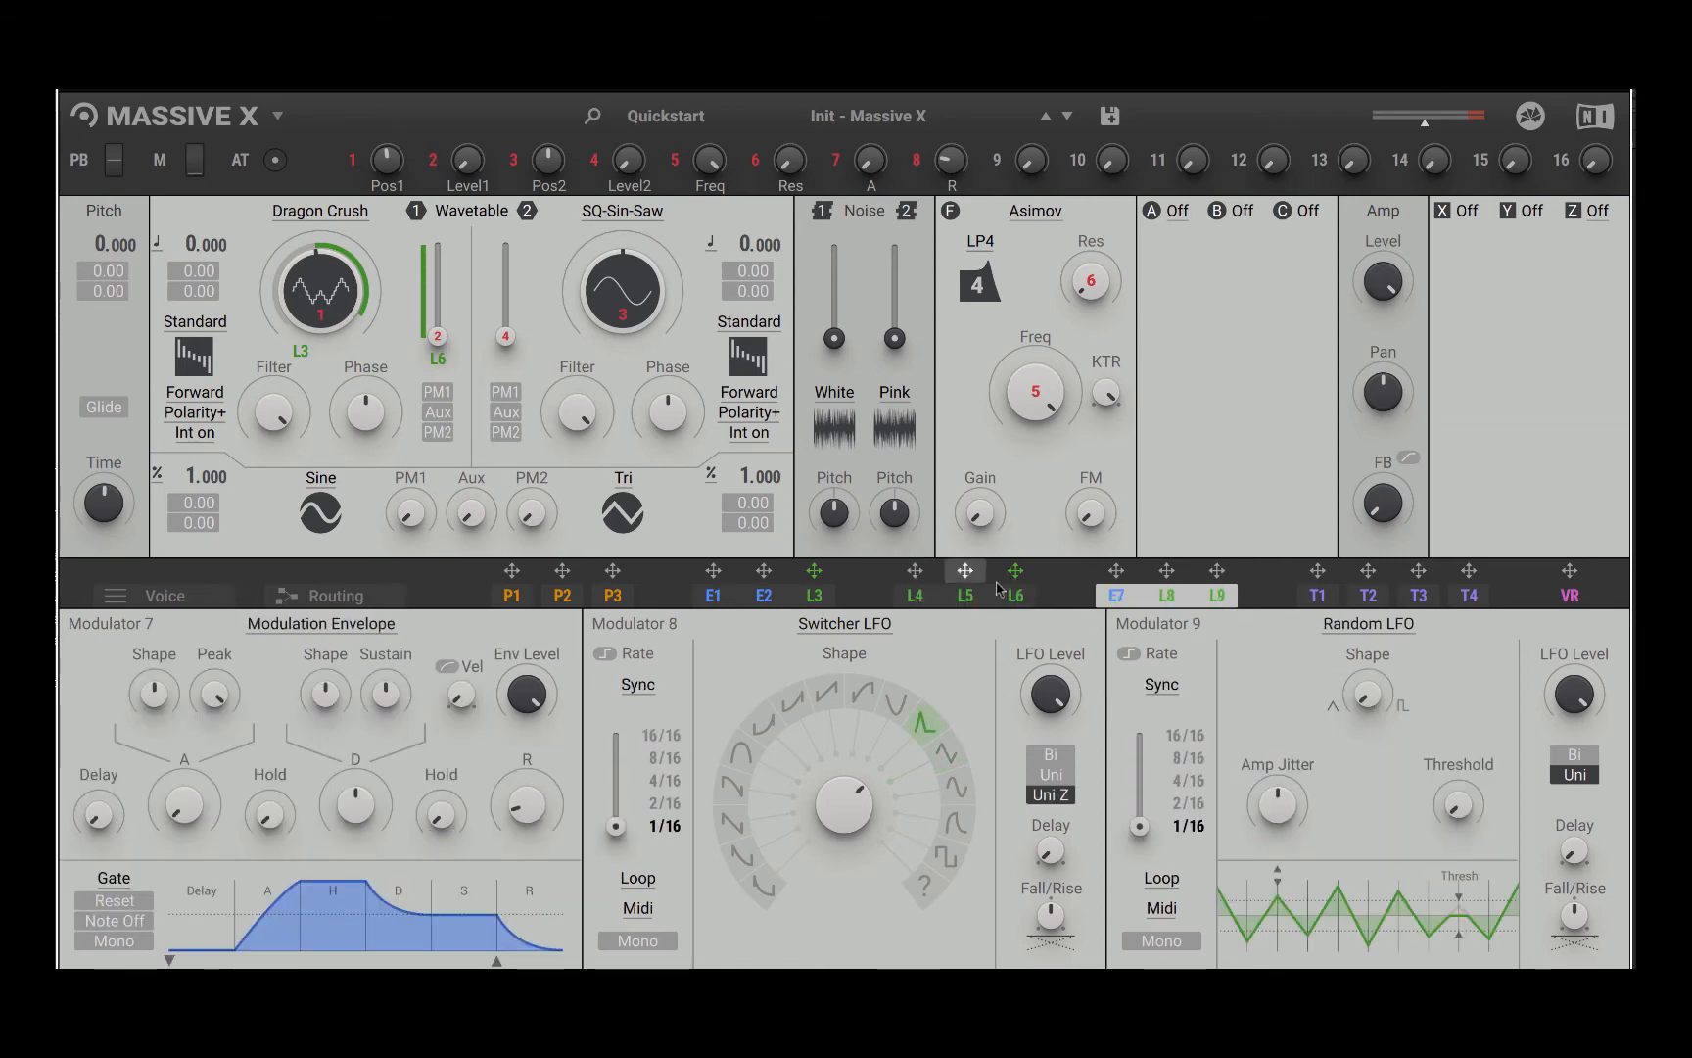
pyautogui.moveTo(965, 570); pyautogui.dragTo(1156, 846)
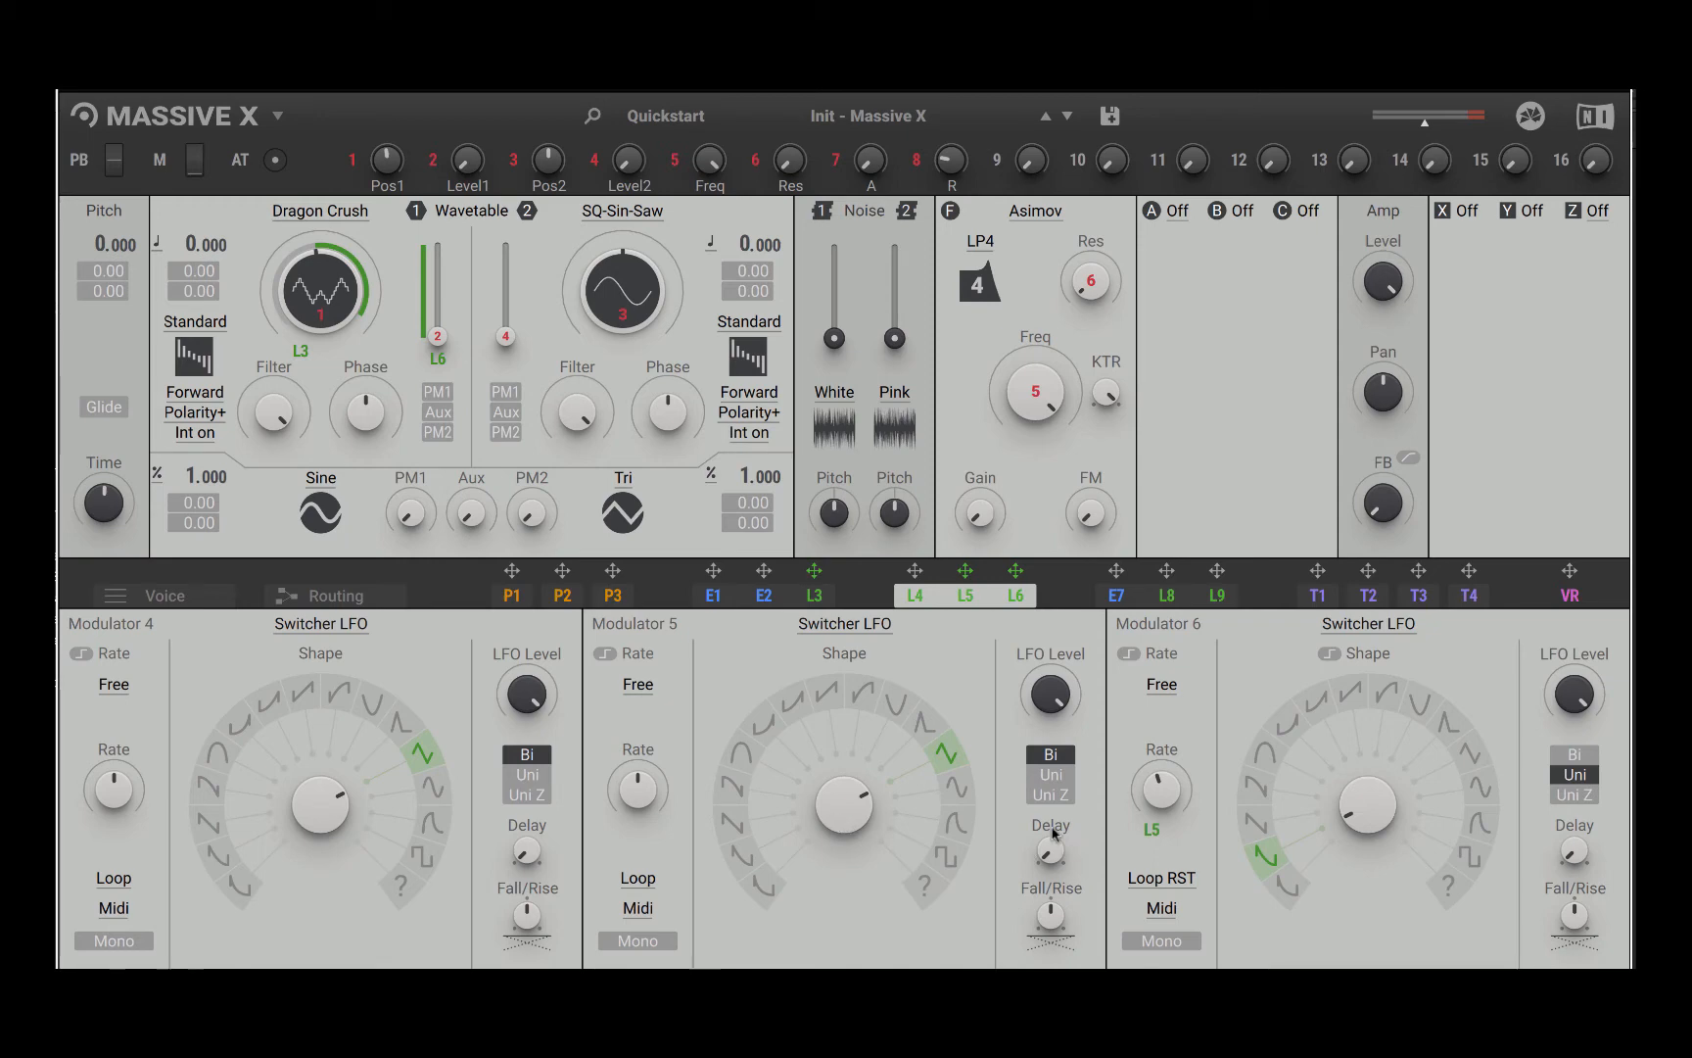
pyautogui.click(1054, 775)
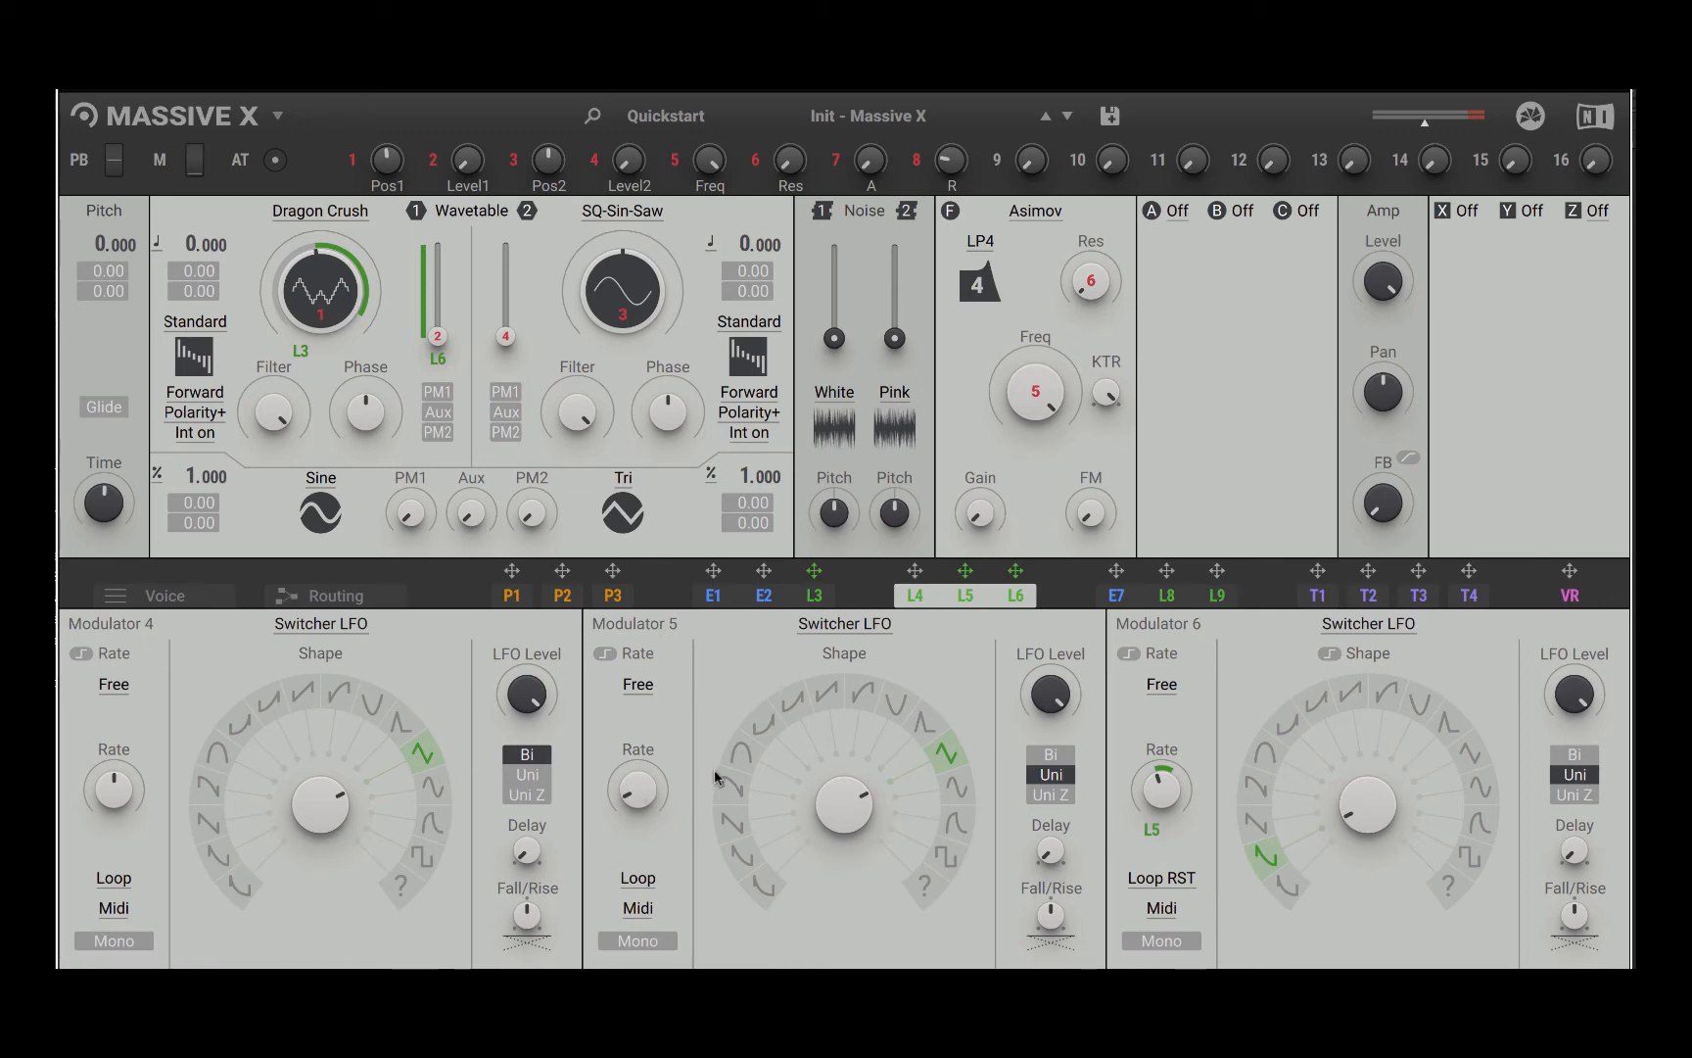
# Step: Try the Osc rate mode on modulator 6 and return it to Free
pyautogui.click(1165, 691)
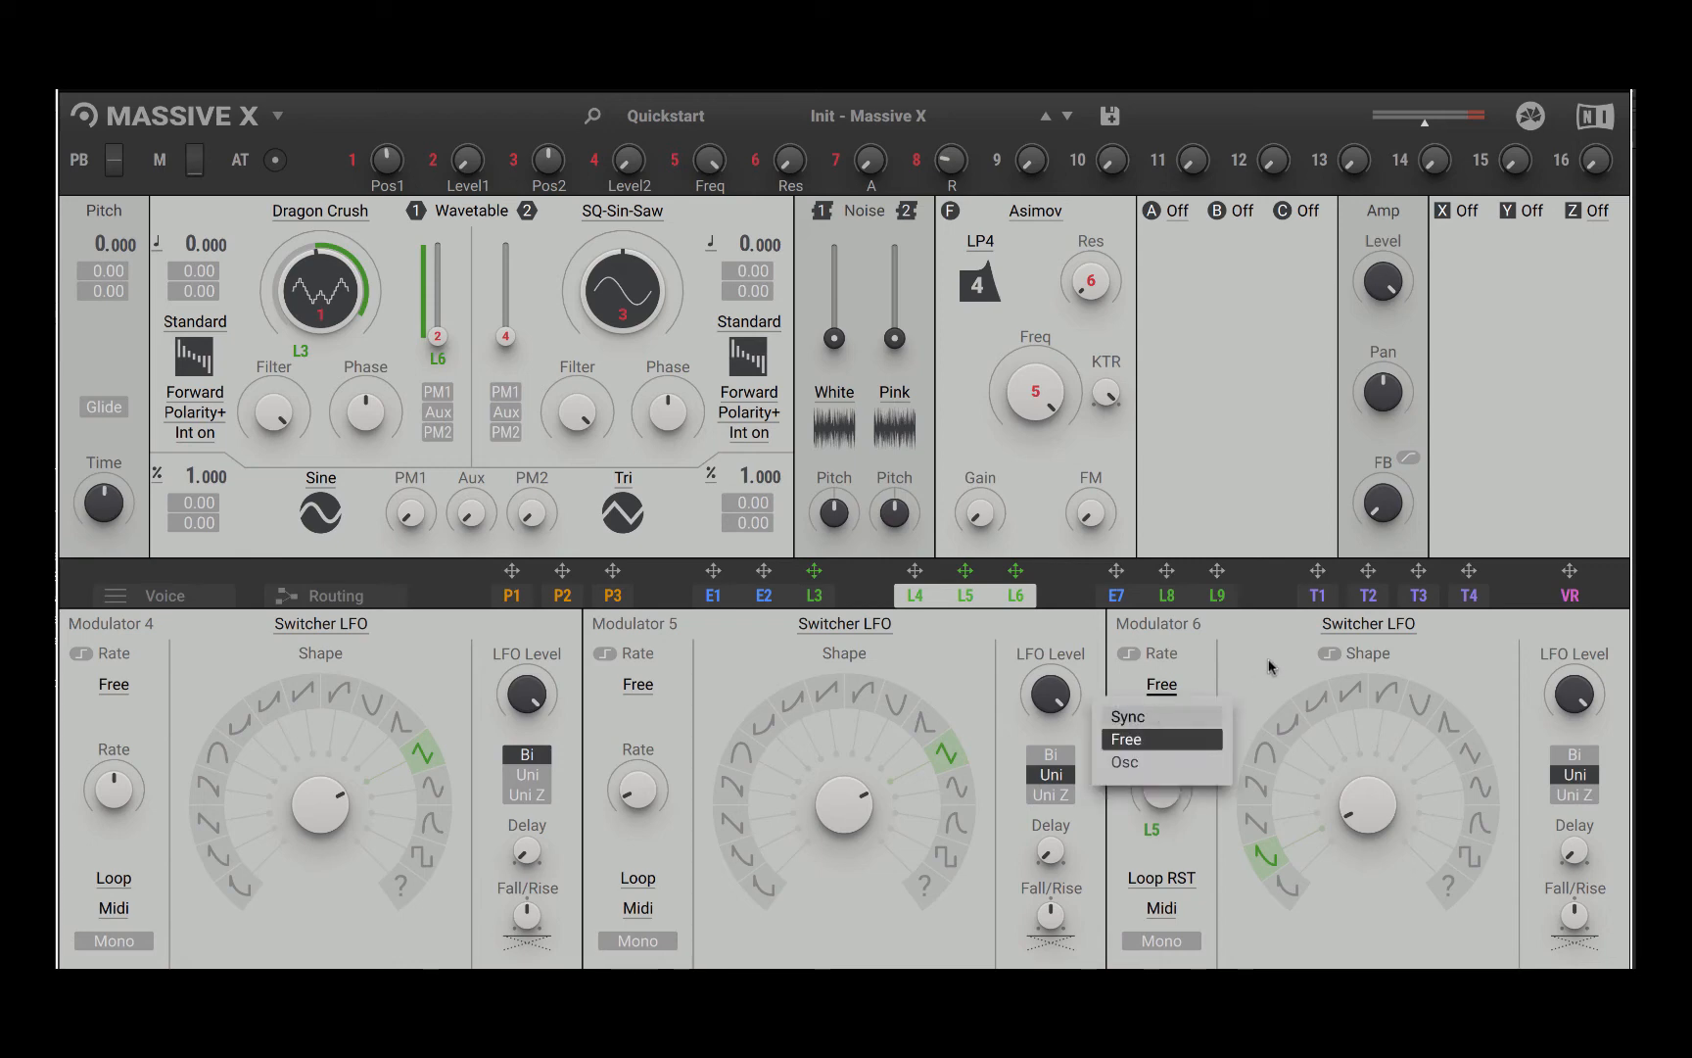
pyautogui.click(1269, 664)
pyautogui.click(1172, 688)
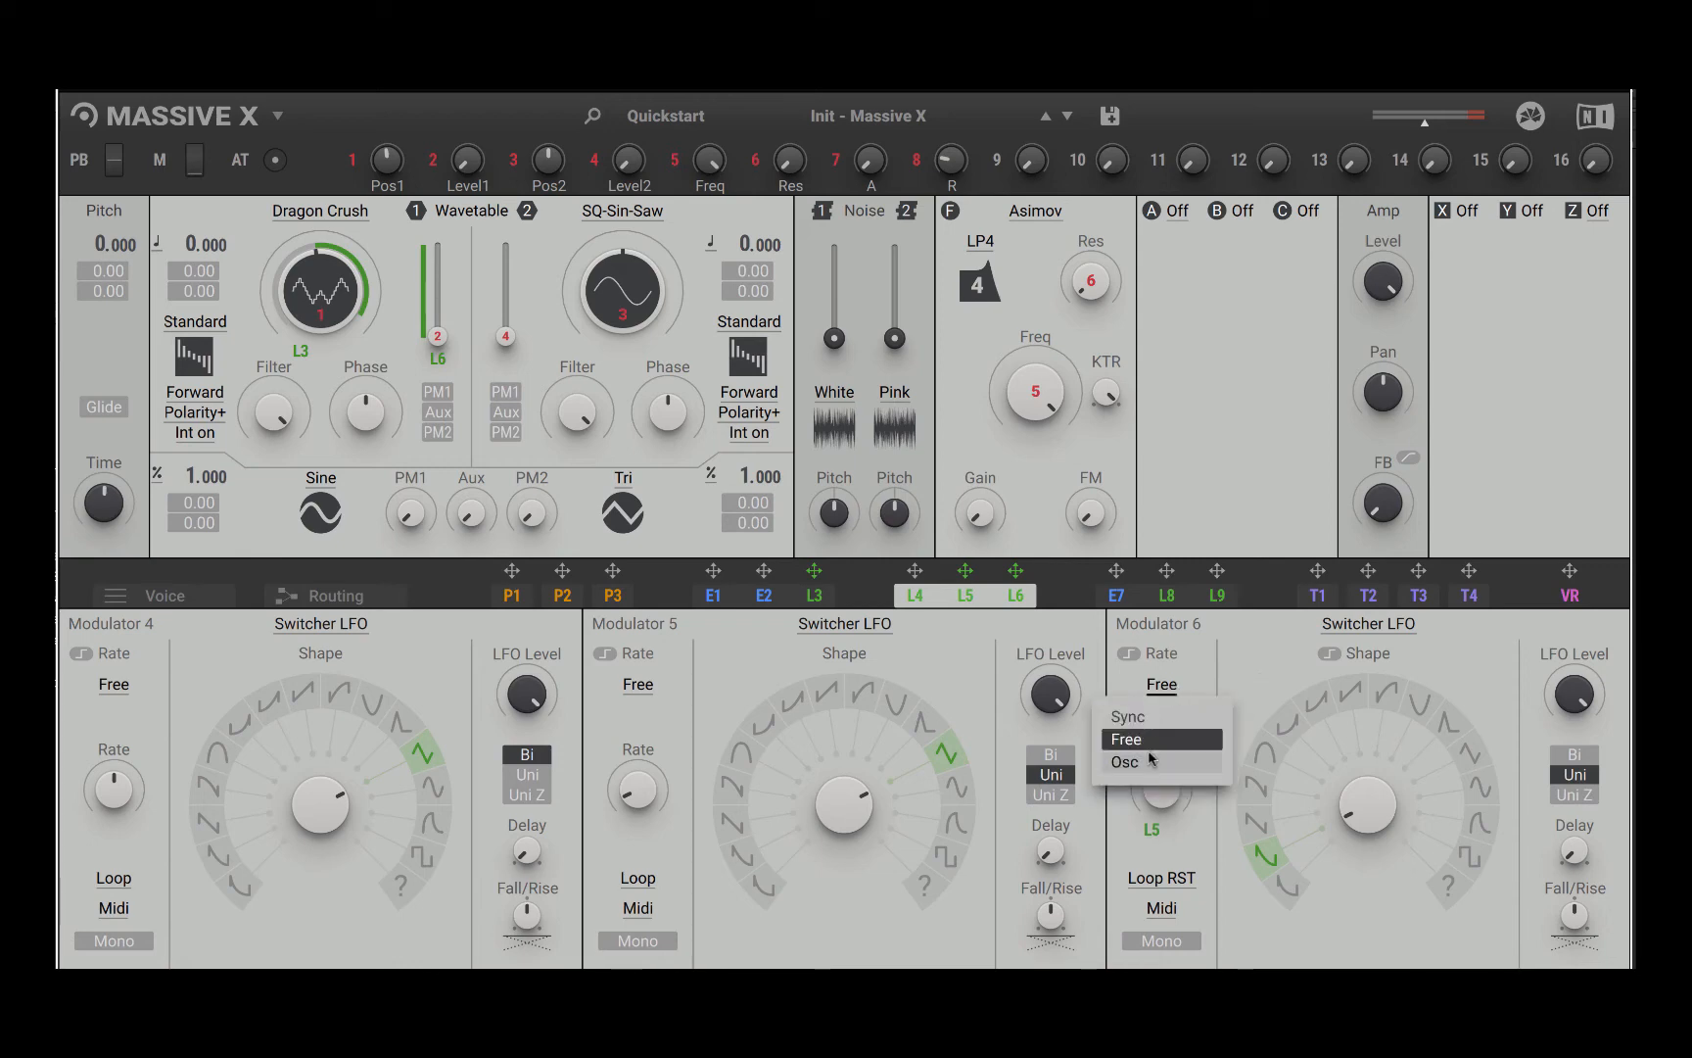
pyautogui.click(1154, 760)
pyautogui.click(1171, 688)
pyautogui.click(1164, 741)
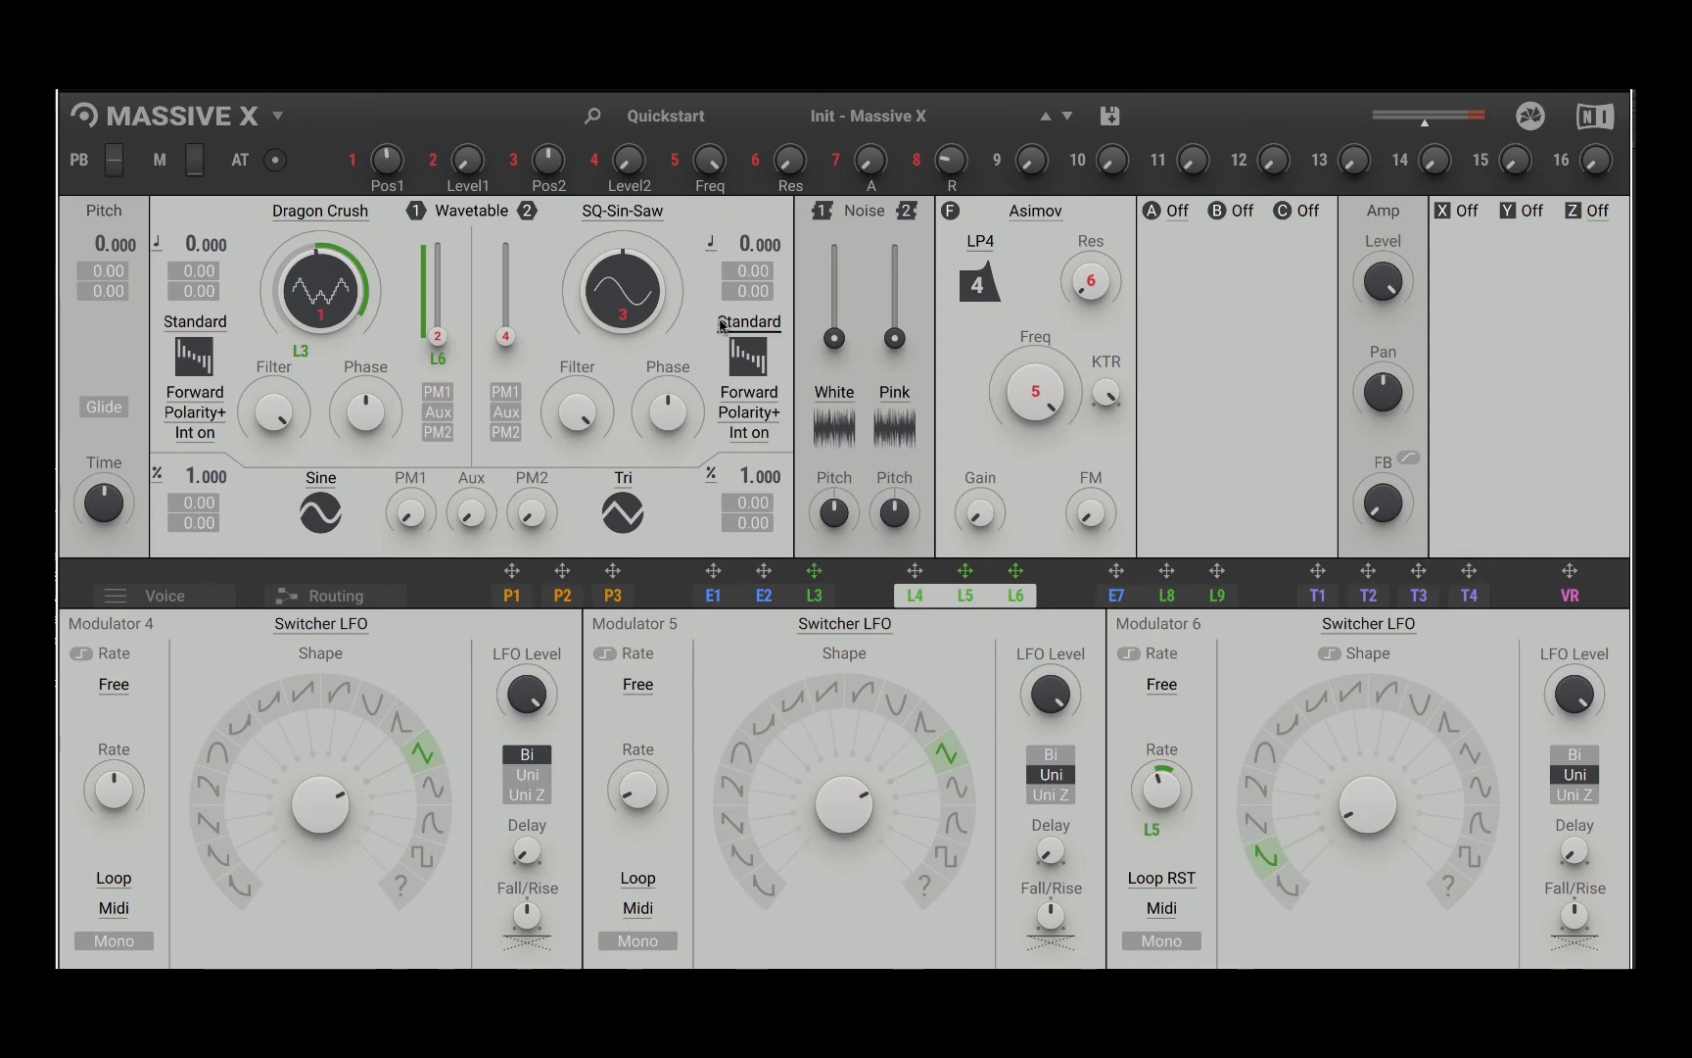
# Step: Open the editor for performer P1
pyautogui.moveTo(887, 435)
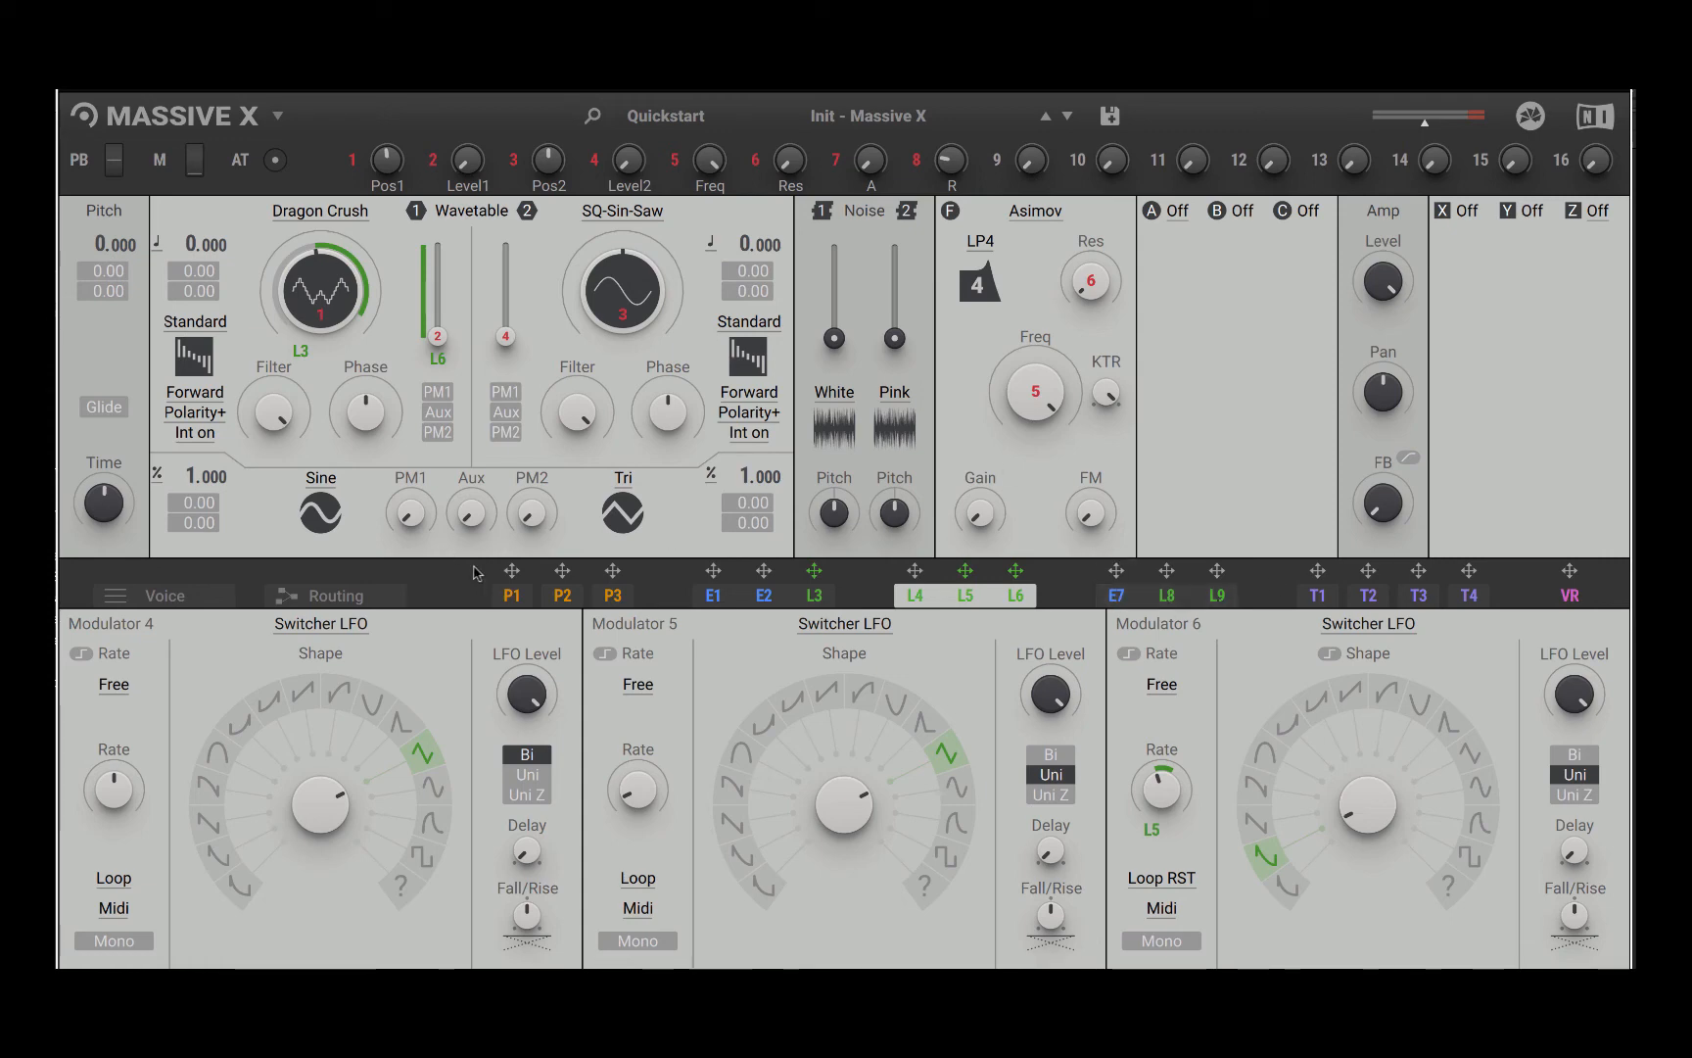
pyautogui.click(513, 596)
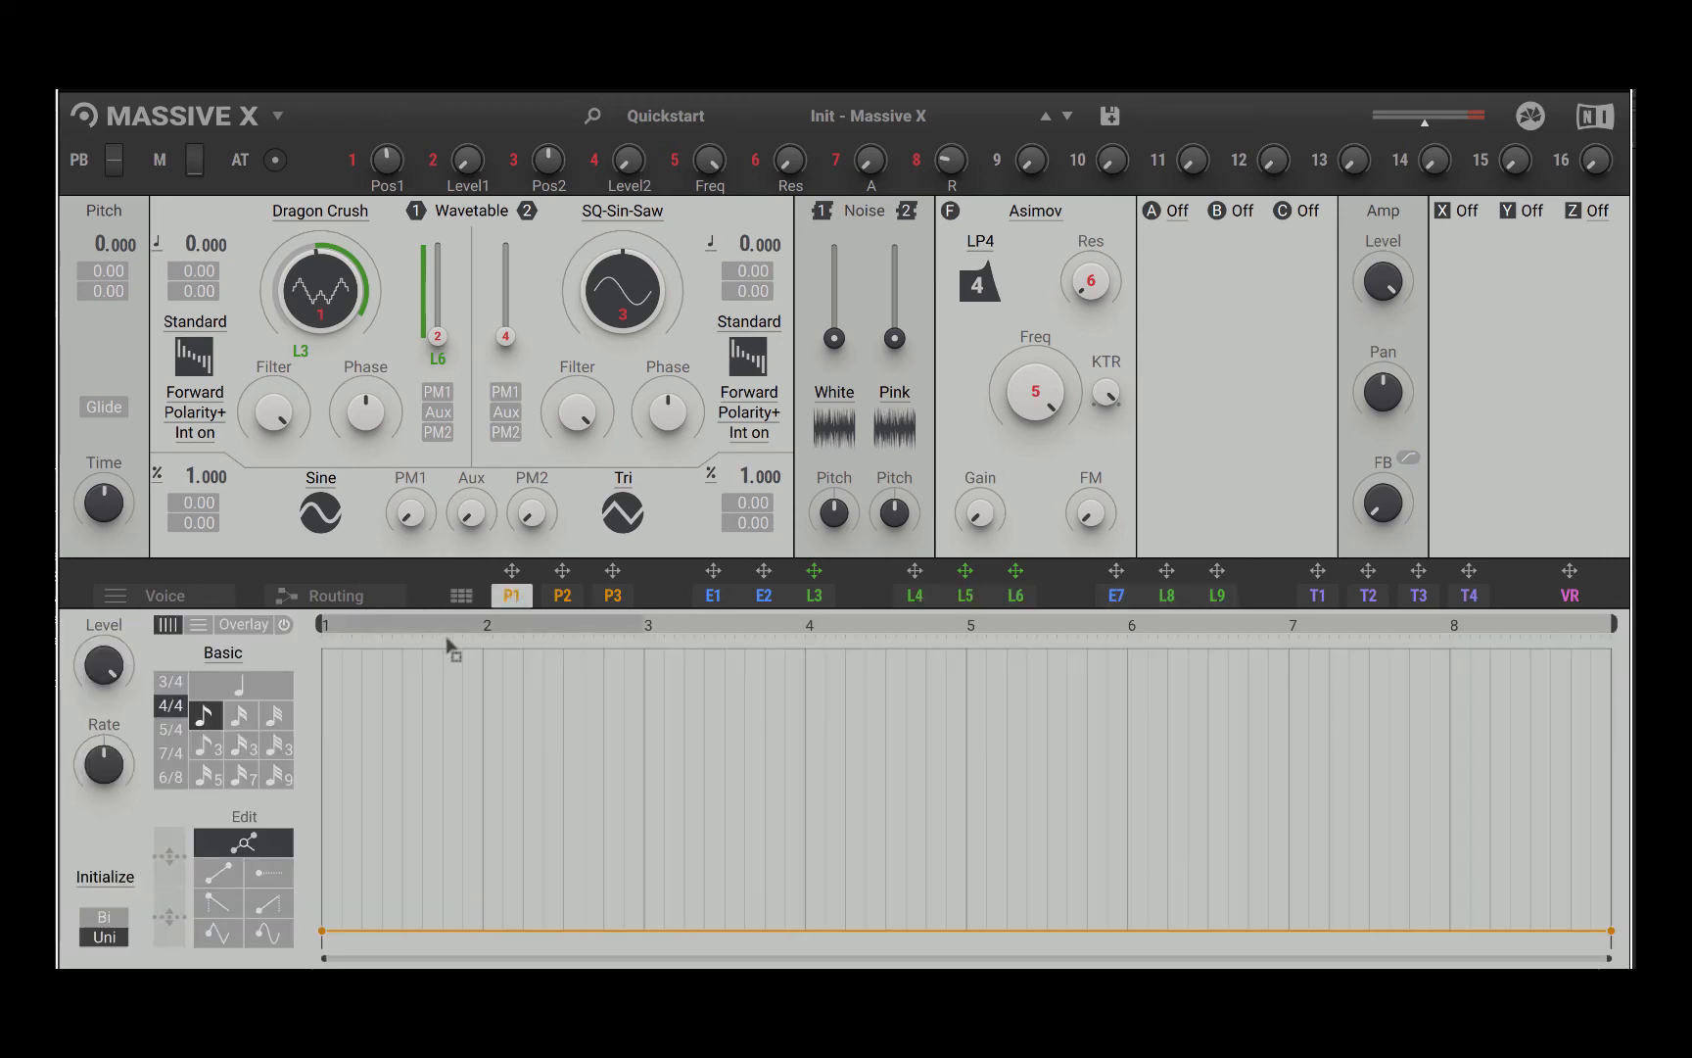